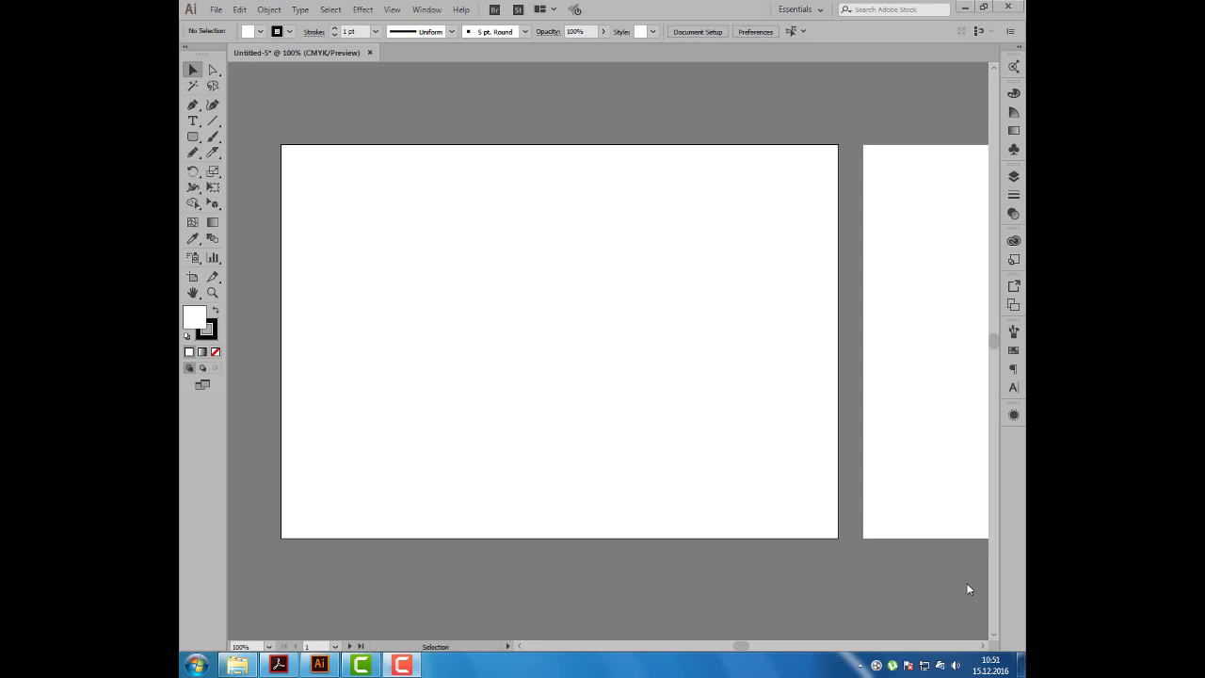
# Draw a seven-pointed star near the top-left of the page.
pyautogui.moveTo(193, 136)
pyautogui.mouseDown()
pyautogui.moveTo(244, 174)
pyautogui.moveTo(248, 200)
pyautogui.mouseUp()
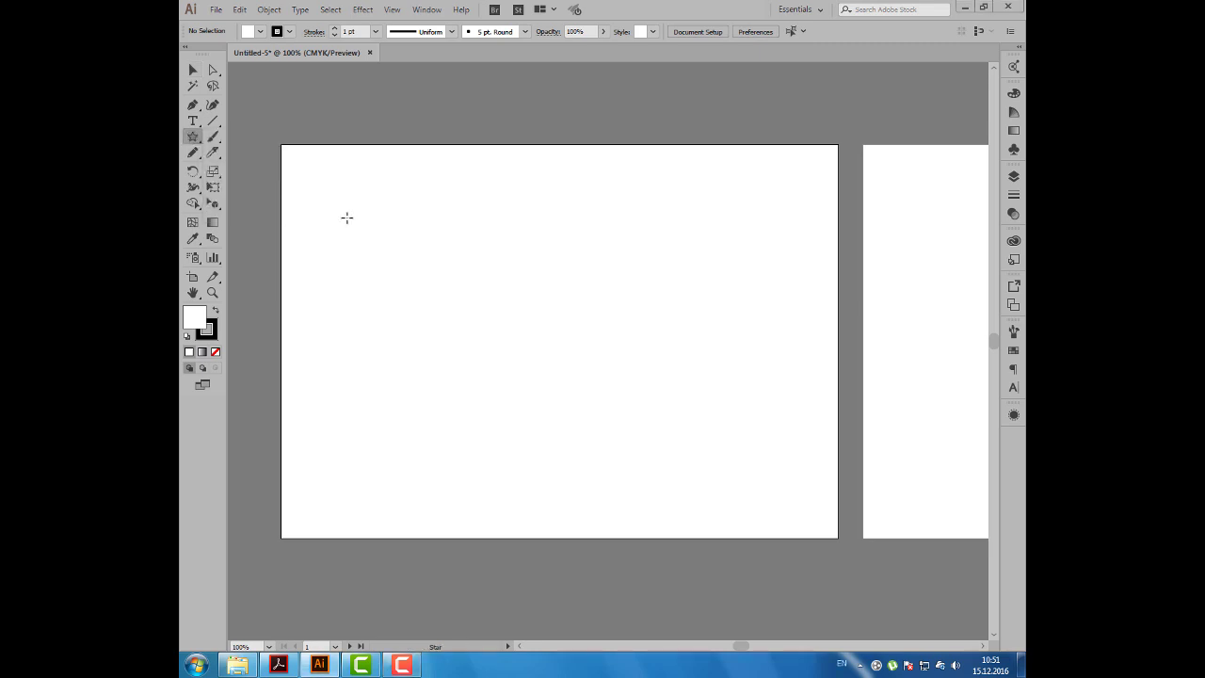
pyautogui.moveTo(345, 216); pyautogui.dragTo(370, 258)
pyautogui.press('Down')
pyautogui.press('Down')
pyautogui.press('Down')
pyautogui.press('Down')
pyautogui.press('Down')
pyautogui.press('Up')
pyautogui.press('Up')
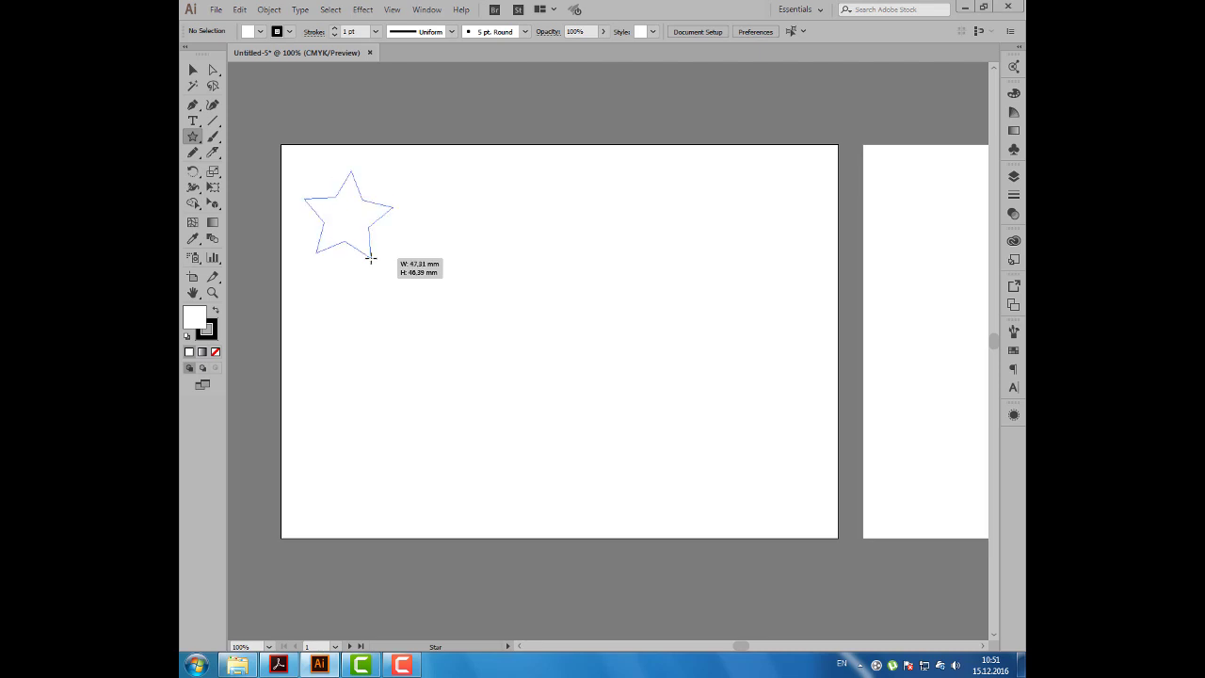
pyautogui.press('Up')
pyautogui.press('Up')
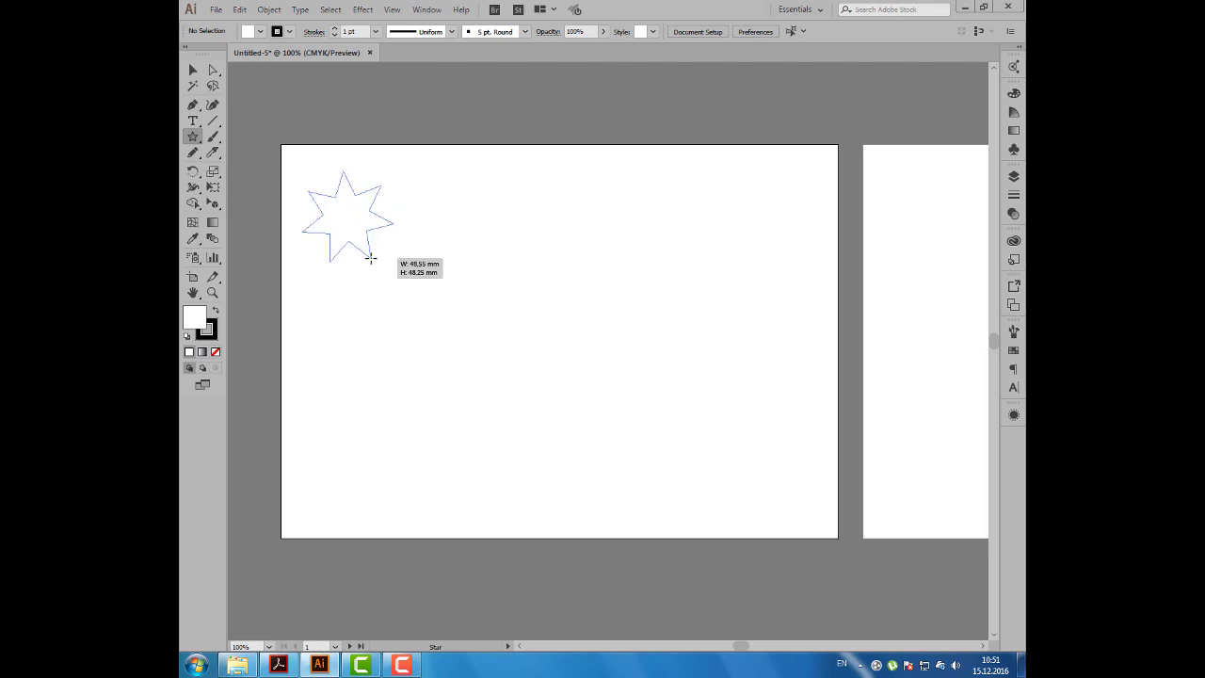
pyautogui.moveTo(371, 258); pyautogui.dragTo(372, 261)
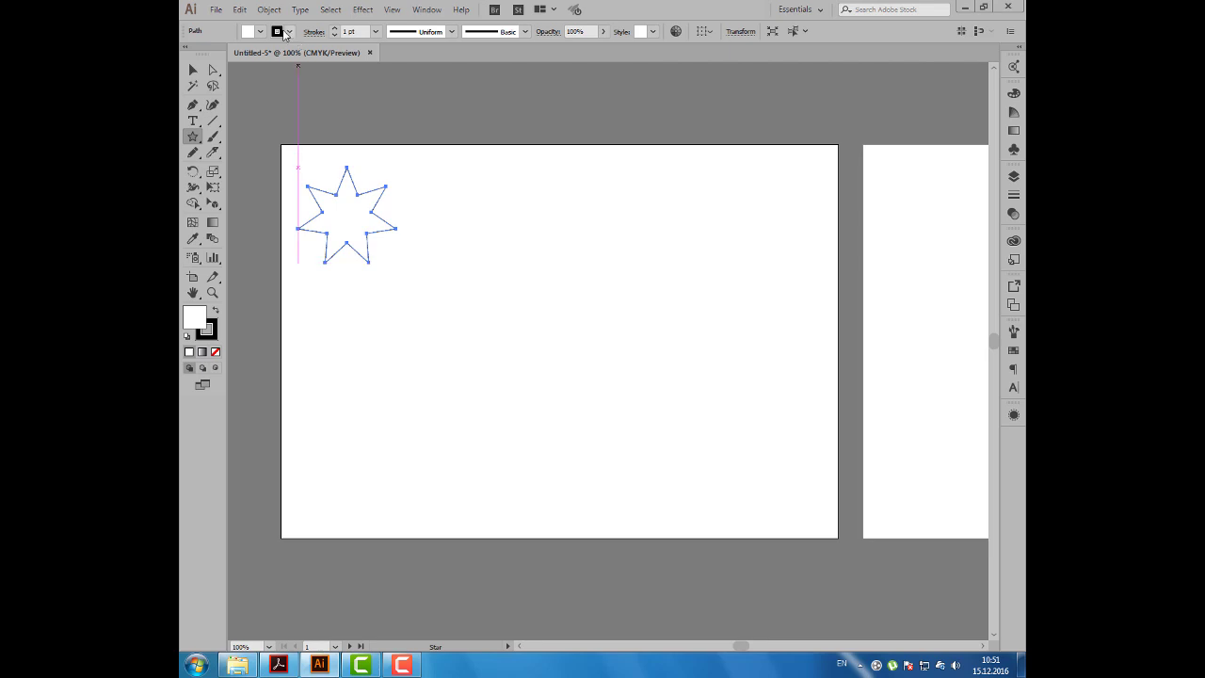
# Give the star a brown swirl pattern fill and a brown outline.
pyautogui.click(260, 31)
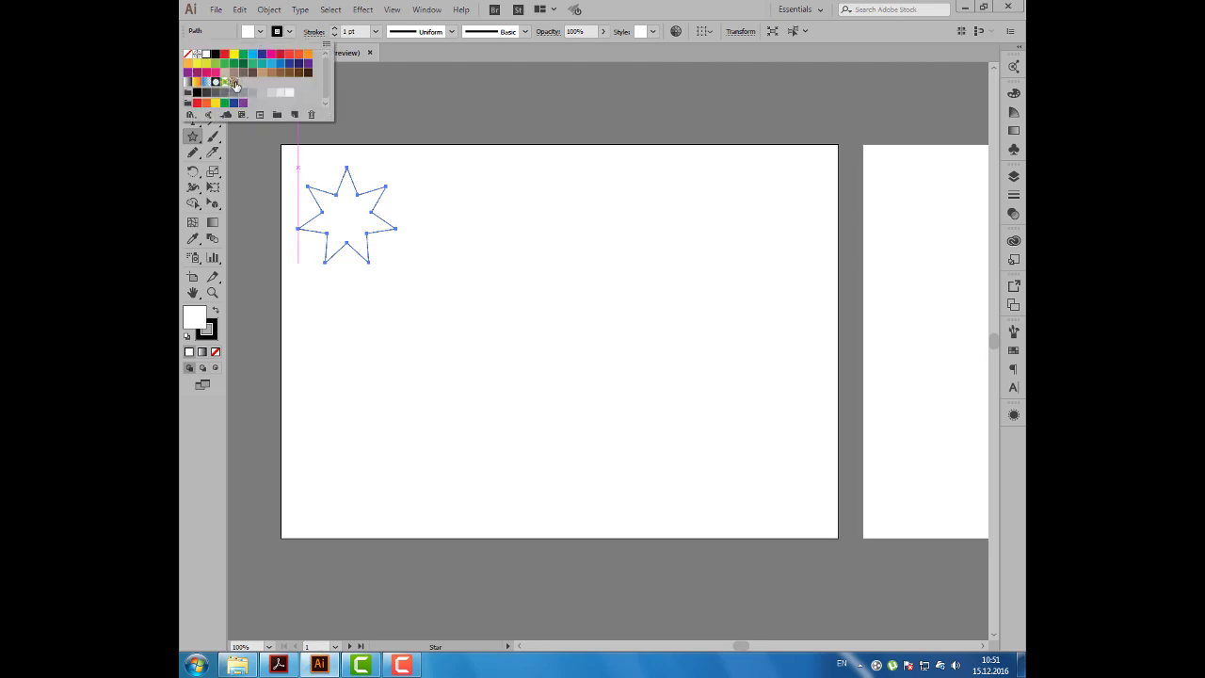
pyautogui.click(233, 82)
pyautogui.click(227, 31)
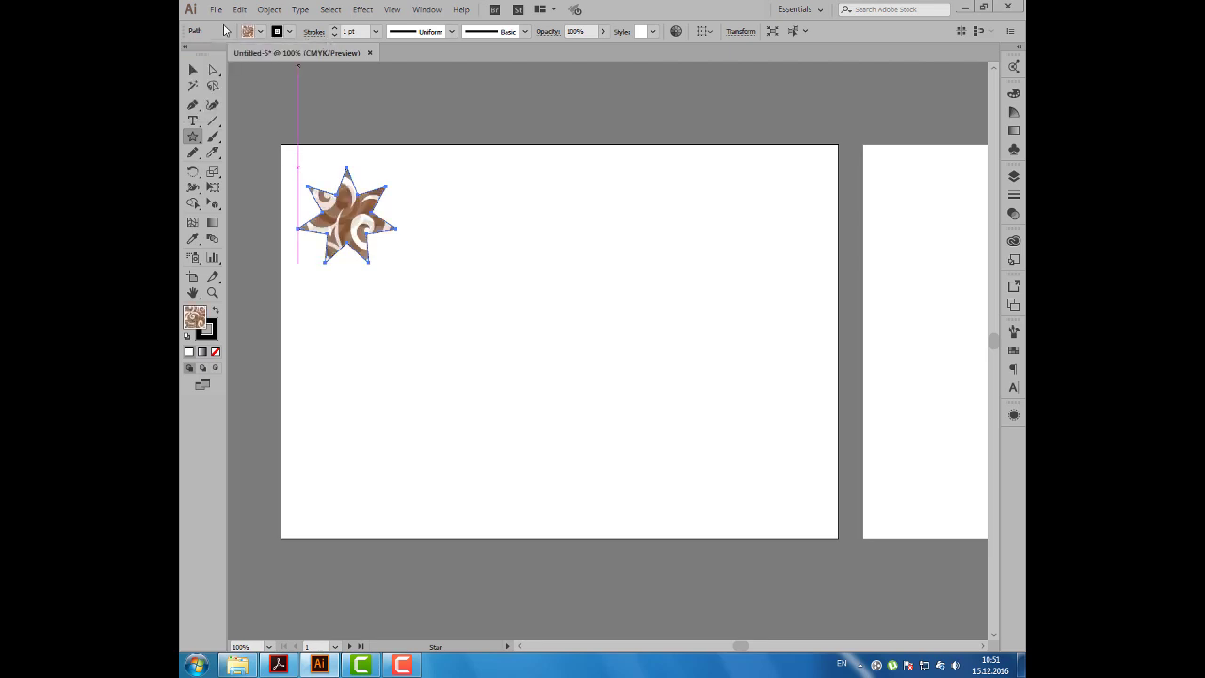
pyautogui.click(289, 31)
pyautogui.click(292, 73)
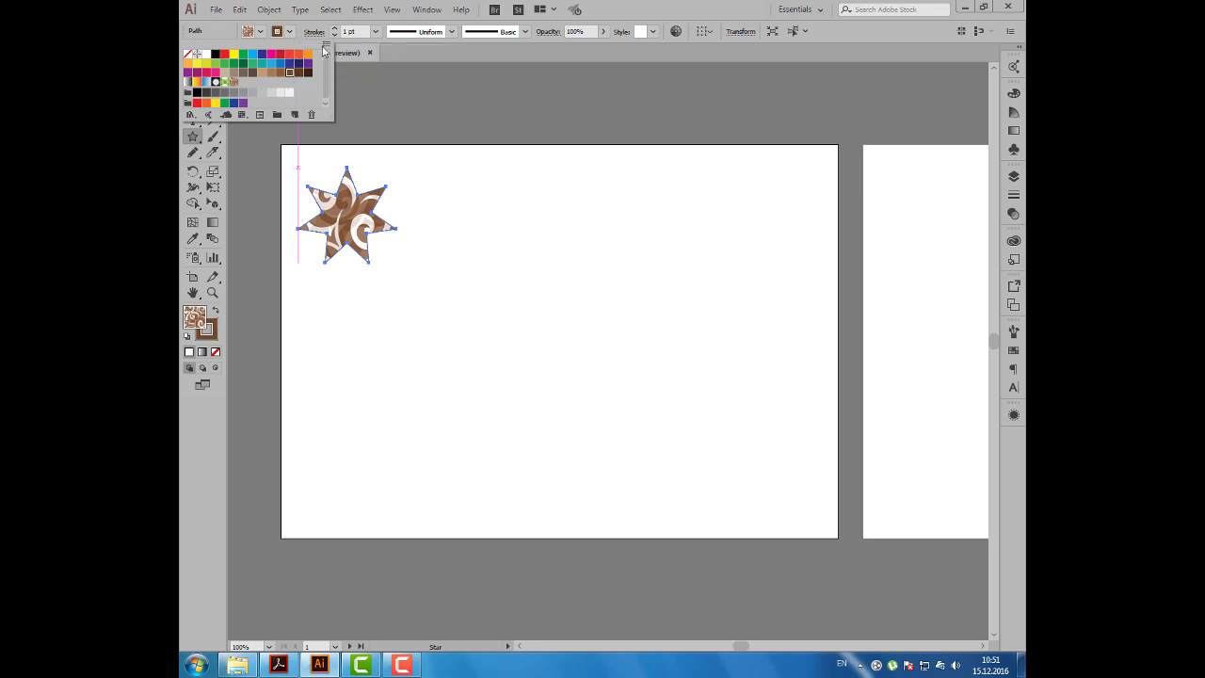
# Set the star's outline weight to 10 pt, after briefly trying 20 pt.
pyautogui.click(374, 31)
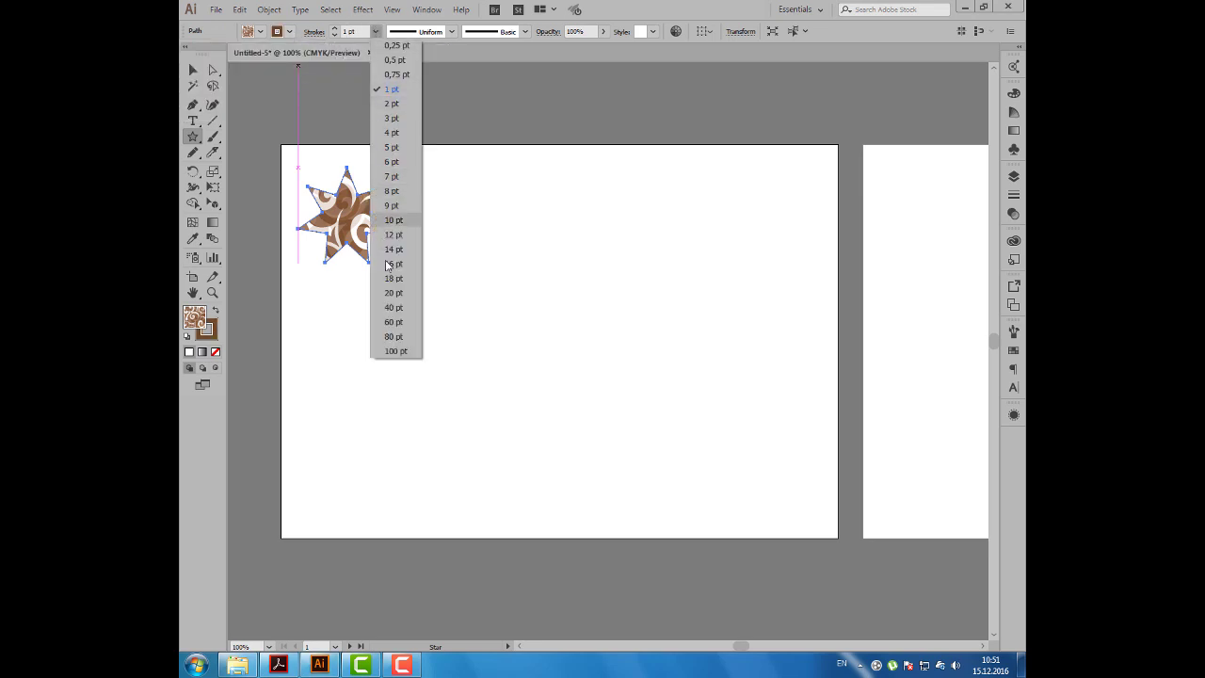
pyautogui.click(395, 293)
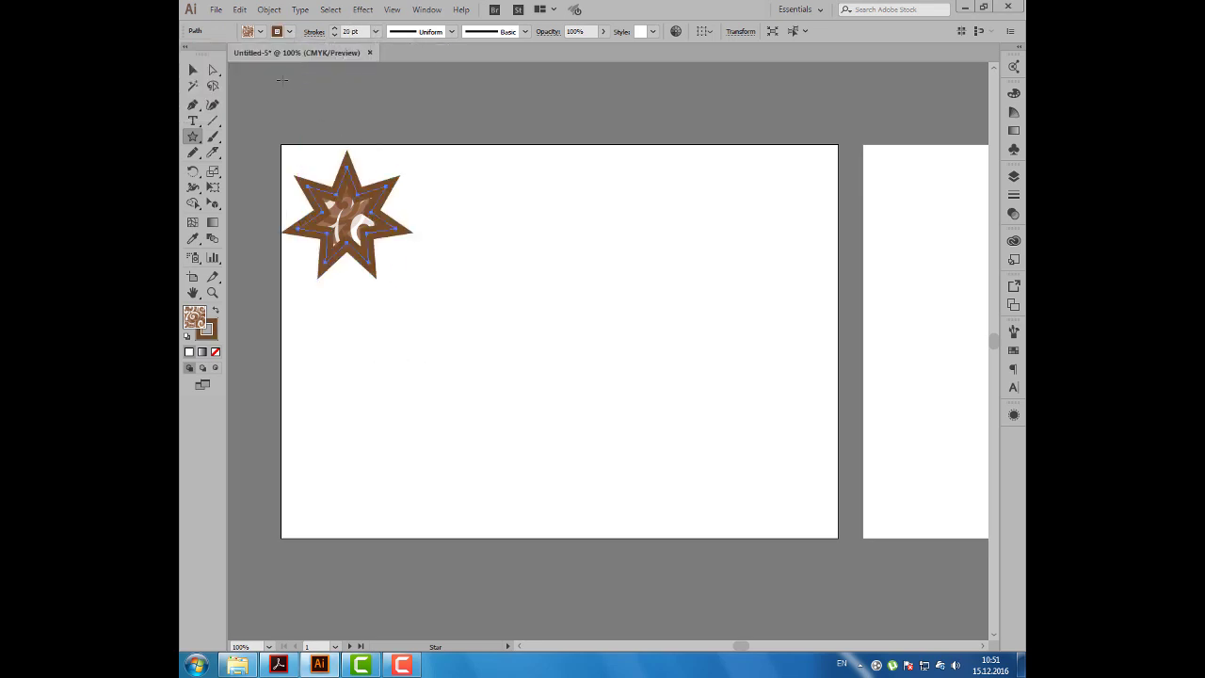
pyautogui.click(375, 32)
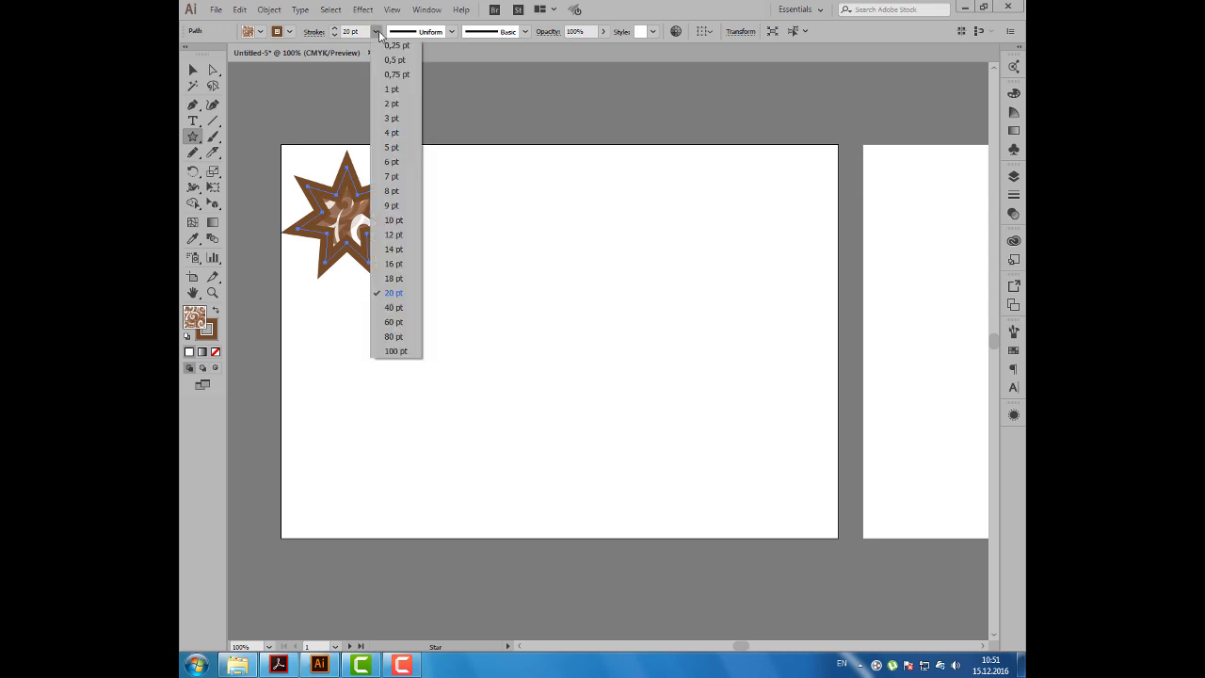
pyautogui.click(394, 220)
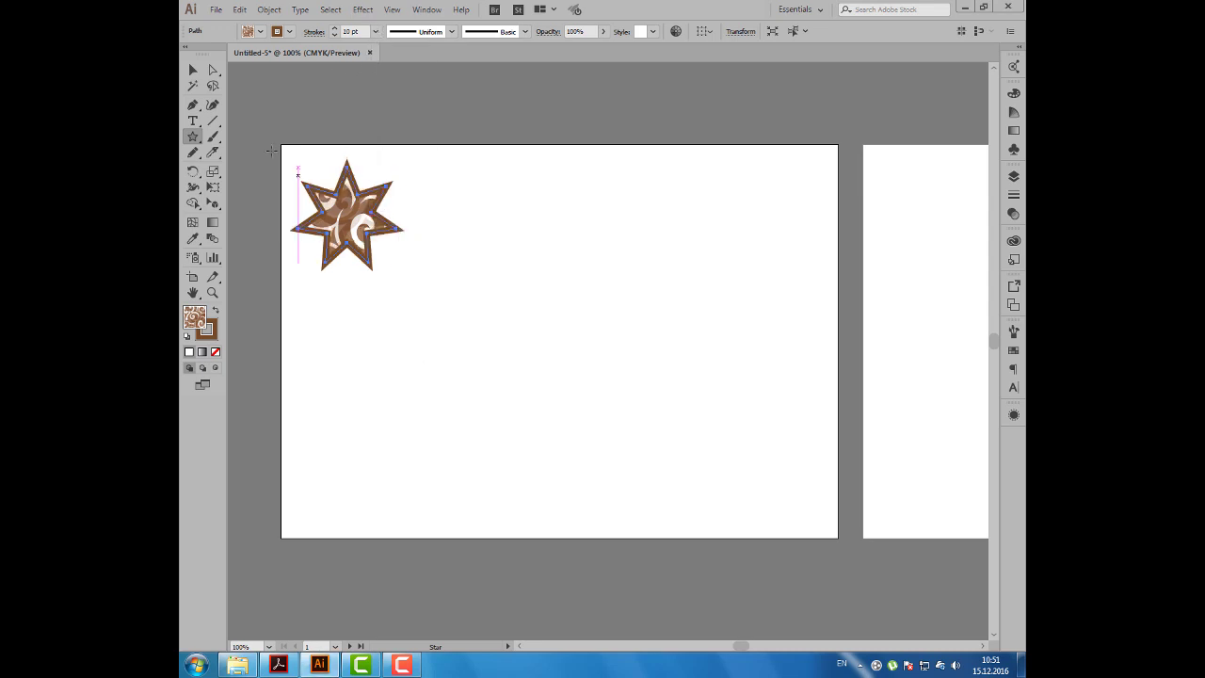
pyautogui.click(192, 70)
# Pencil-draw a wavy line beside the star with a 15 pt orange stroke and no fill.
pyautogui.click(258, 115)
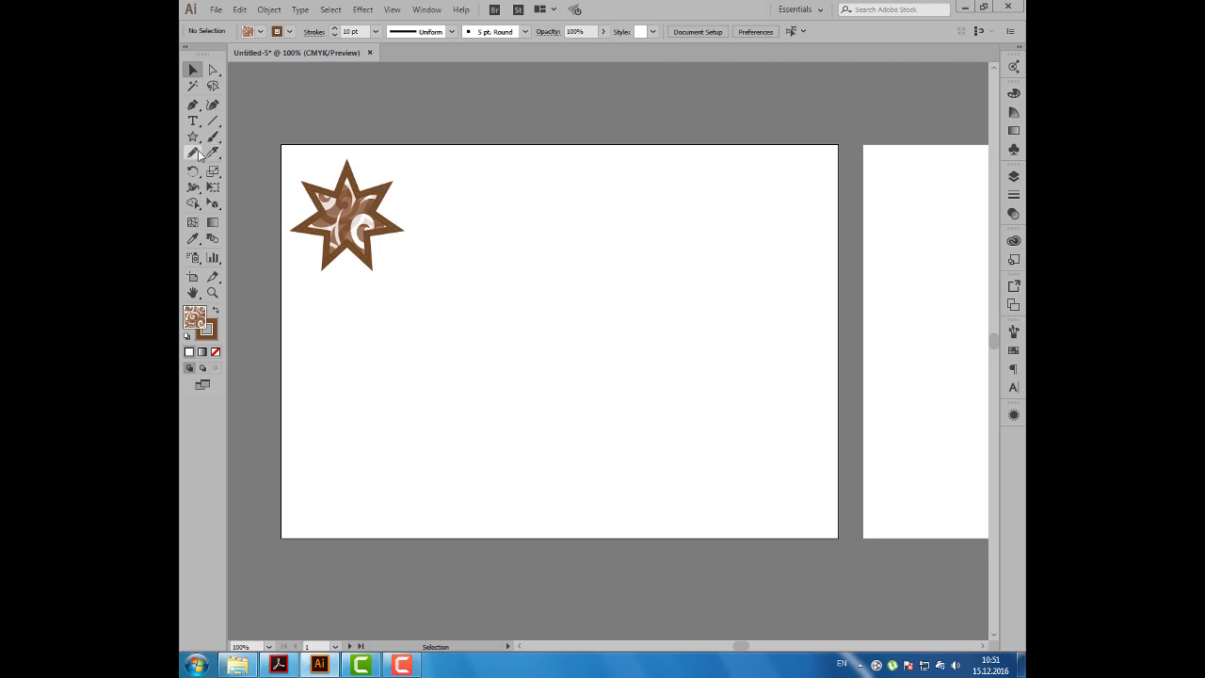
pyautogui.click(194, 153)
pyautogui.moveTo(375, 344); pyautogui.dragTo(596, 224)
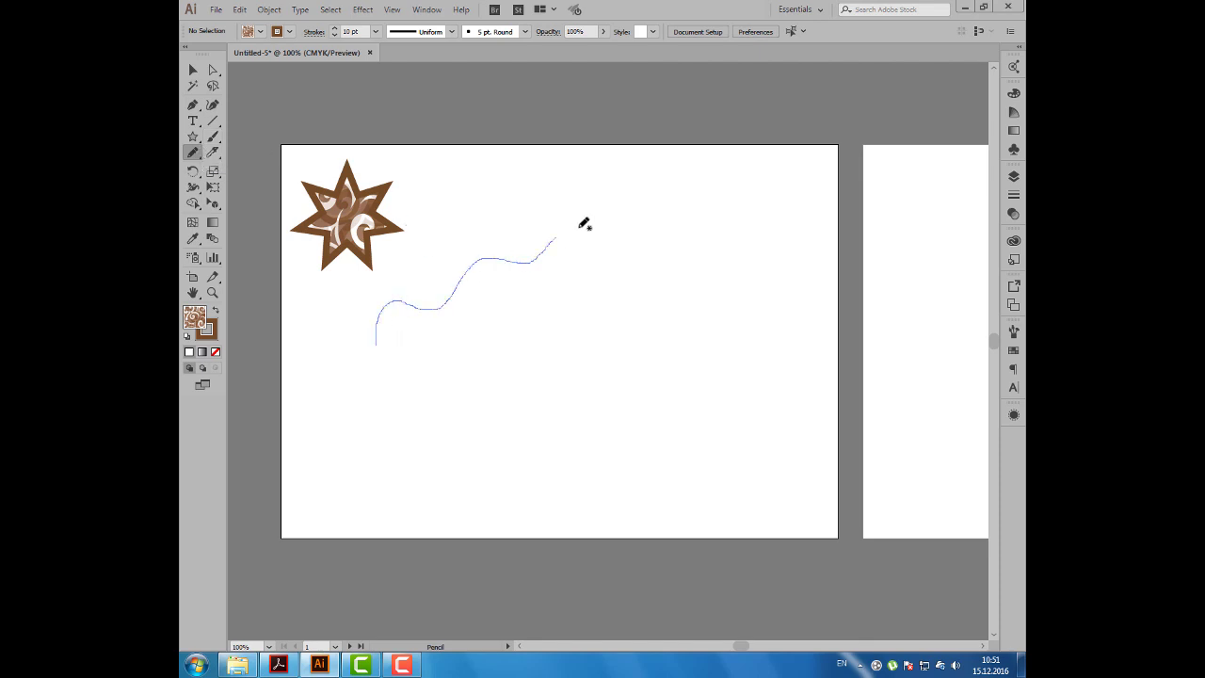
pyautogui.click(289, 31)
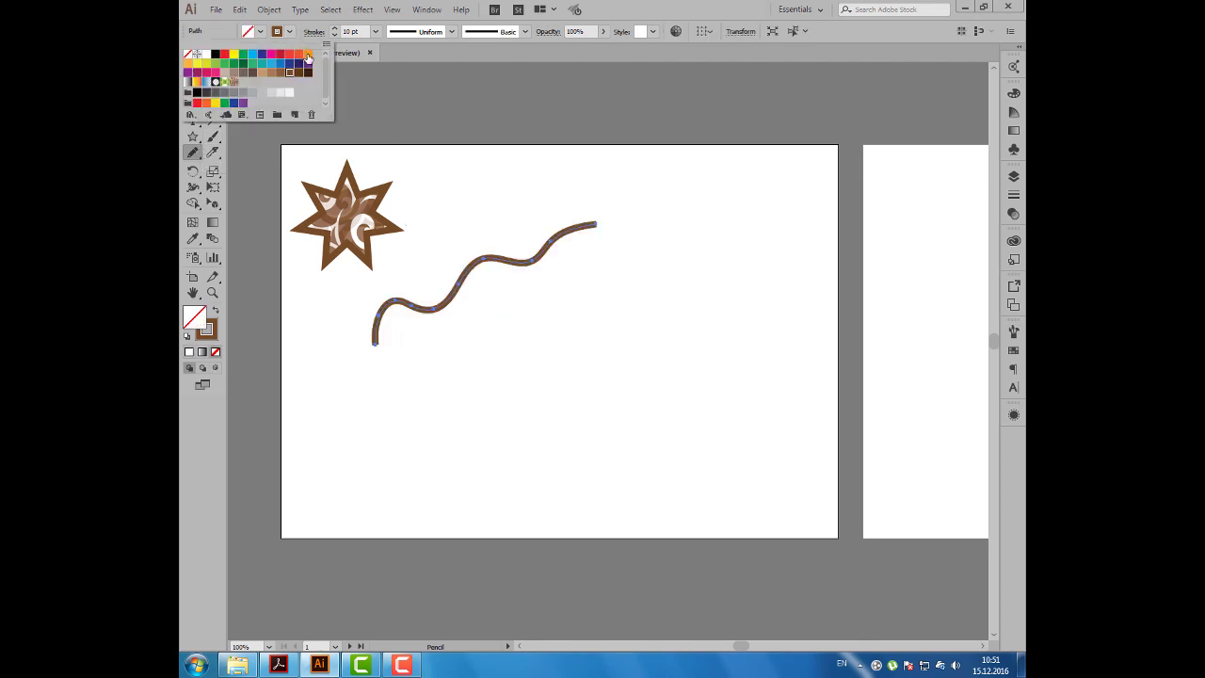
pyautogui.click(307, 57)
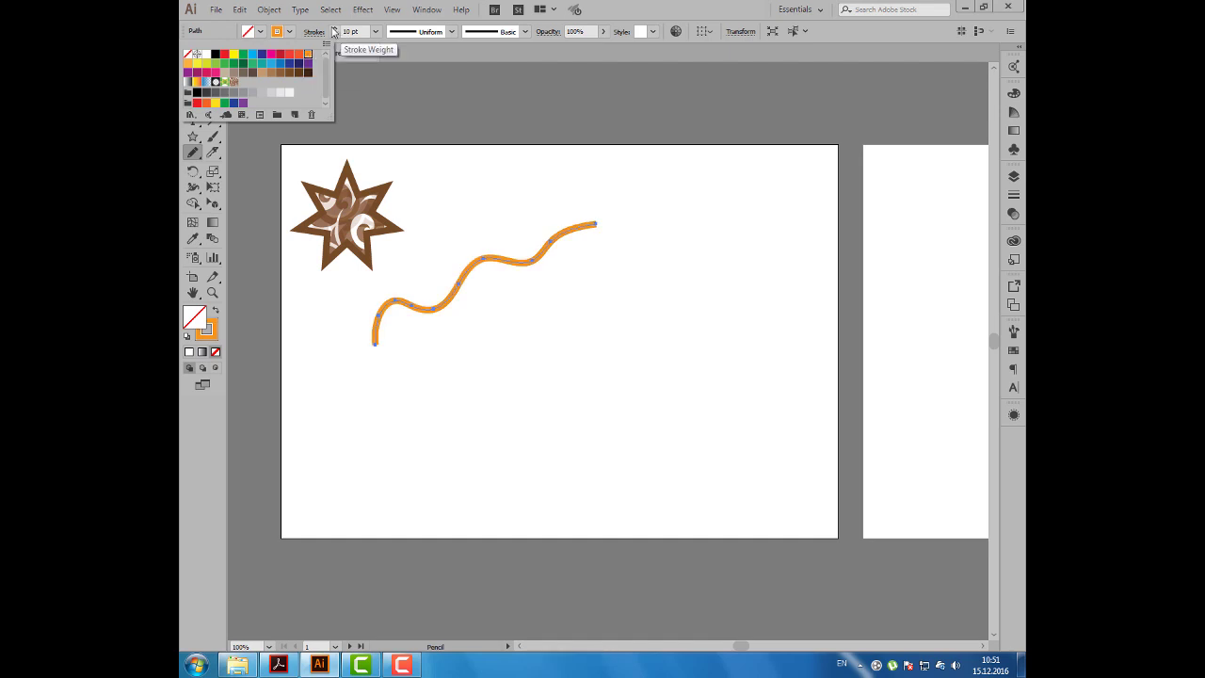
pyautogui.click(333, 28)
pyautogui.click(333, 28)
pyautogui.click(333, 28)
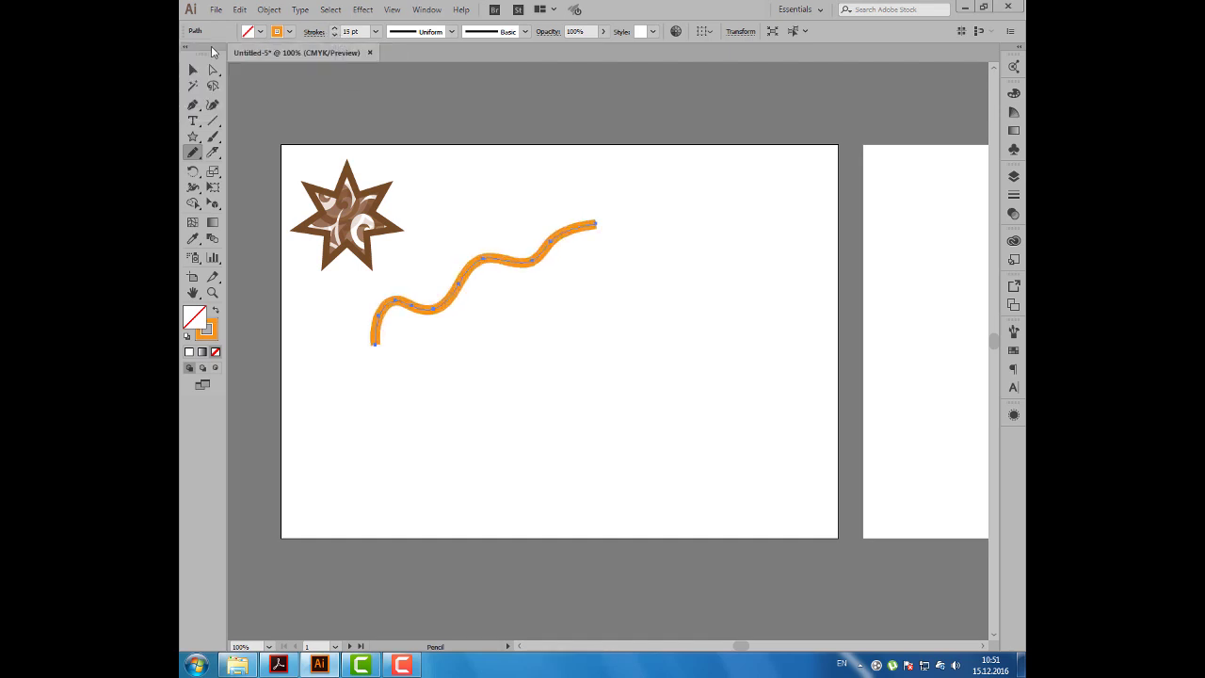
pyautogui.click(193, 71)
pyautogui.click(290, 132)
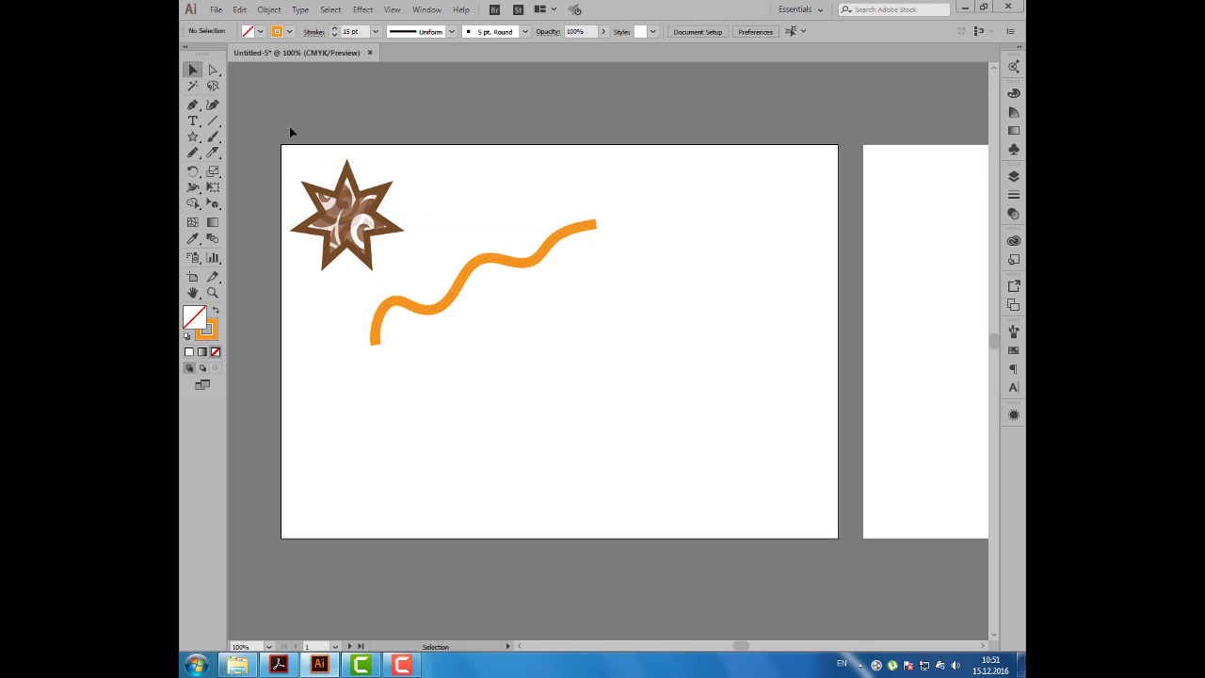
# Float the Stroke panel with all options showing, and move the star up-right to top centre.
pyautogui.click(428, 10)
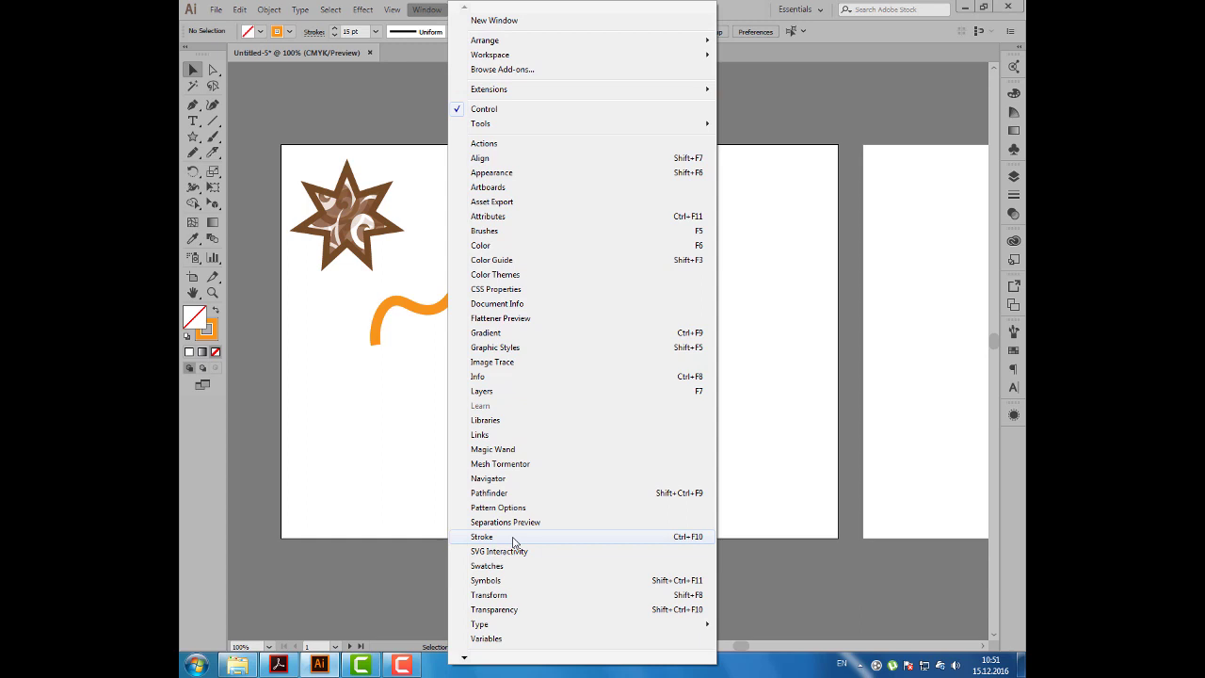
pyautogui.click(513, 537)
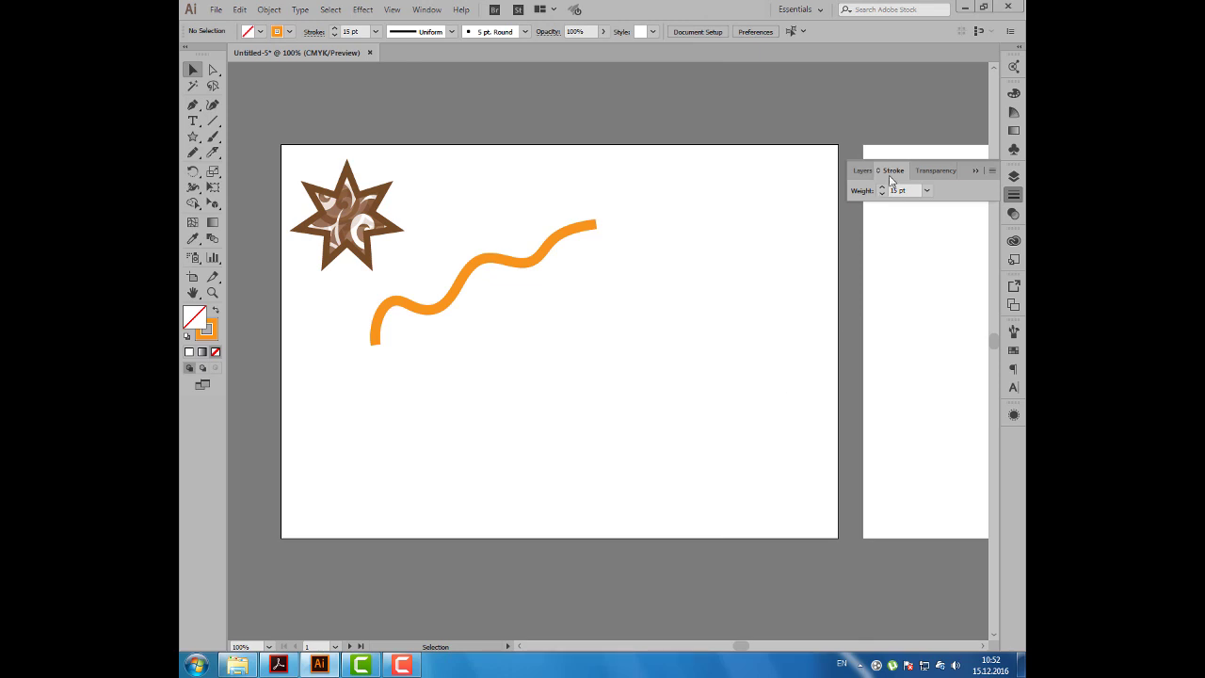
pyautogui.moveTo(892, 170); pyautogui.dragTo(724, 173)
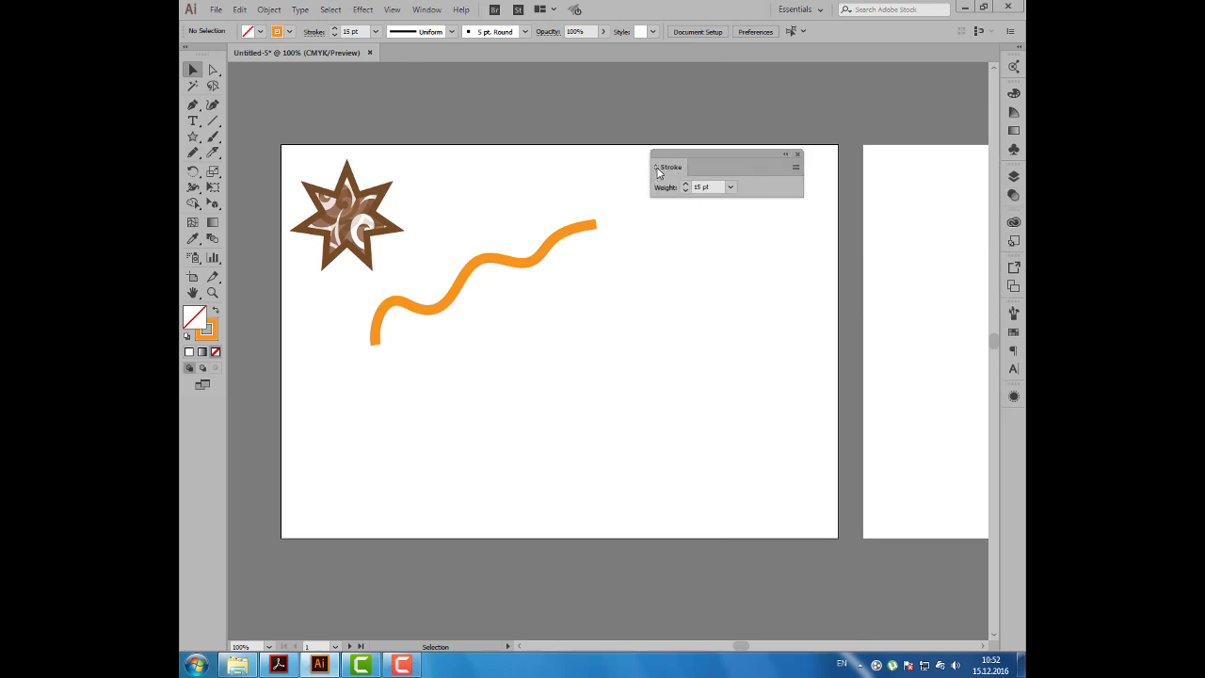
pyautogui.click(656, 167)
pyautogui.moveTo(670, 167); pyautogui.dragTo(694, 160)
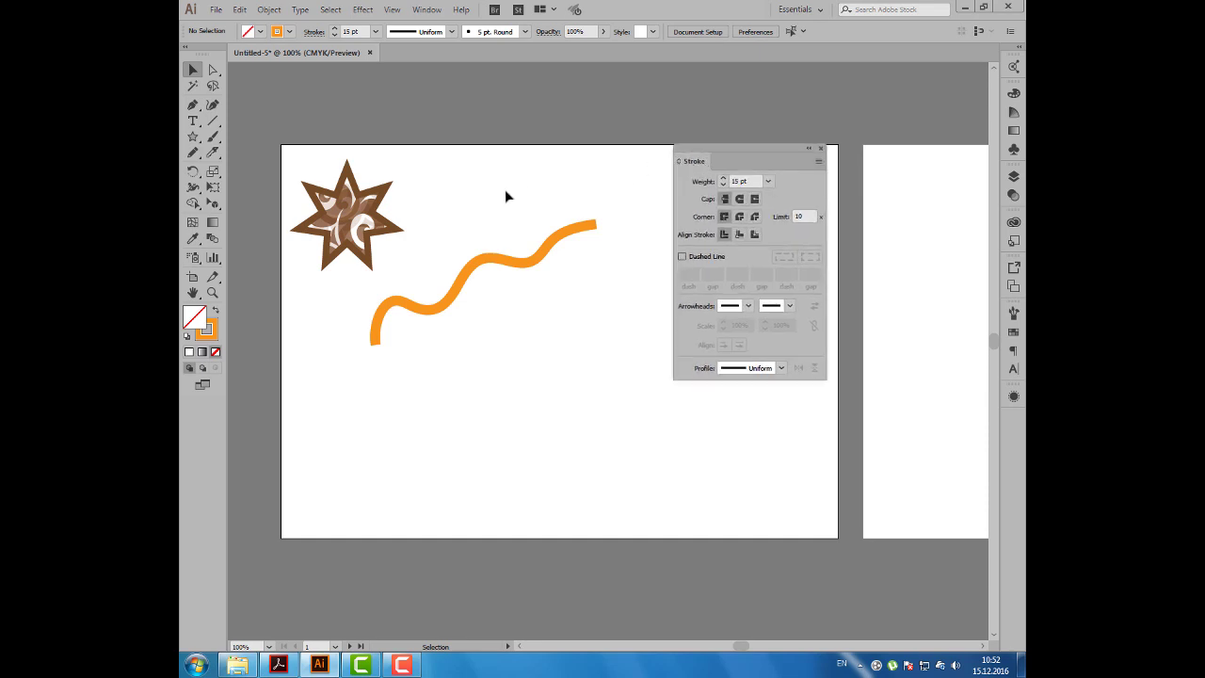
pyautogui.moveTo(361, 211); pyautogui.dragTo(489, 196)
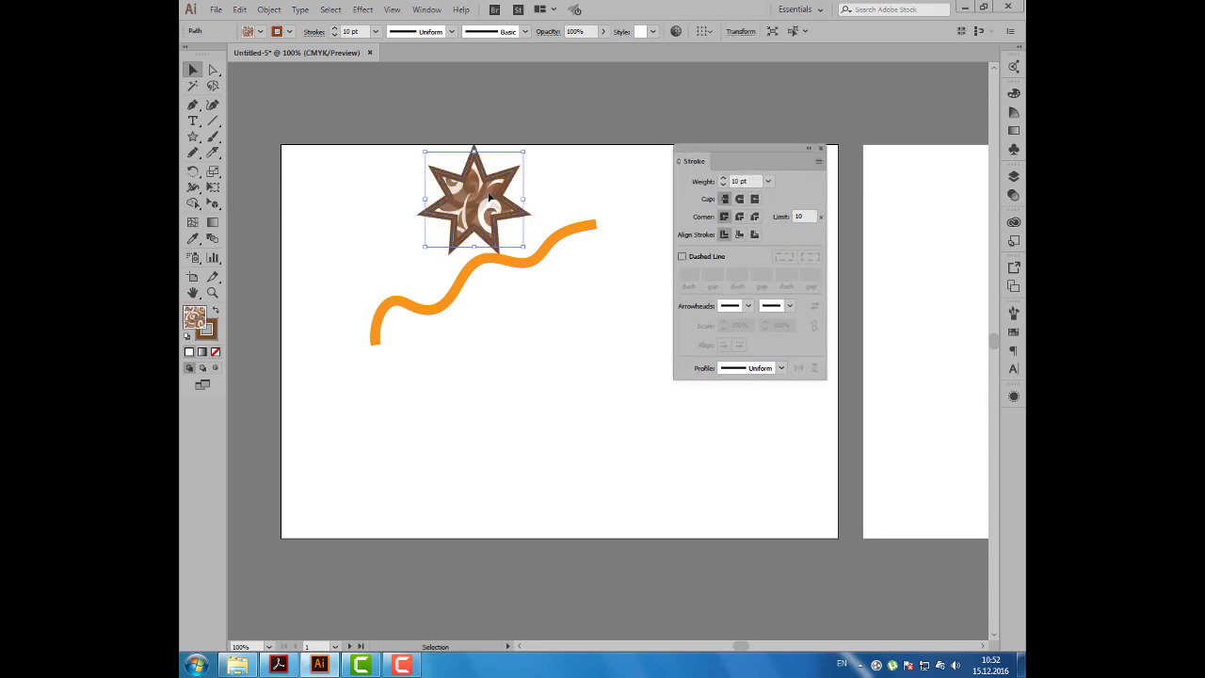
# Raise the star's stroke weight to 16 pt and drag the orange wave lower.
pyautogui.scroll(1, 480, 190)
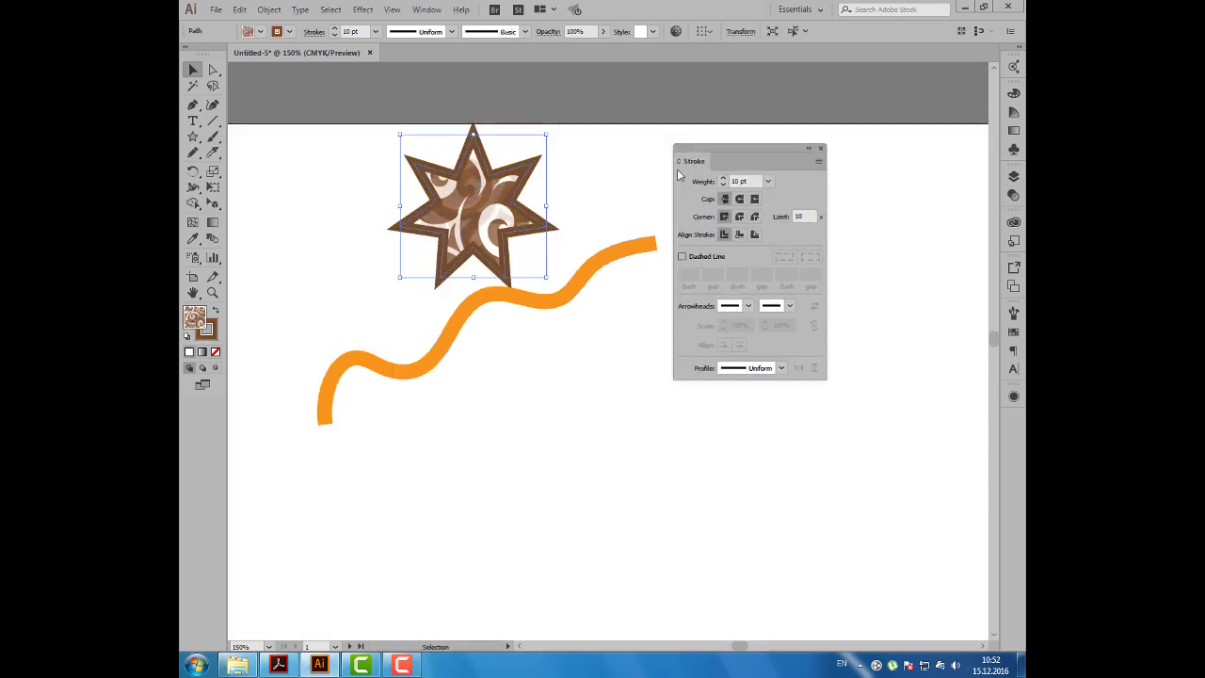
pyautogui.click(758, 180)
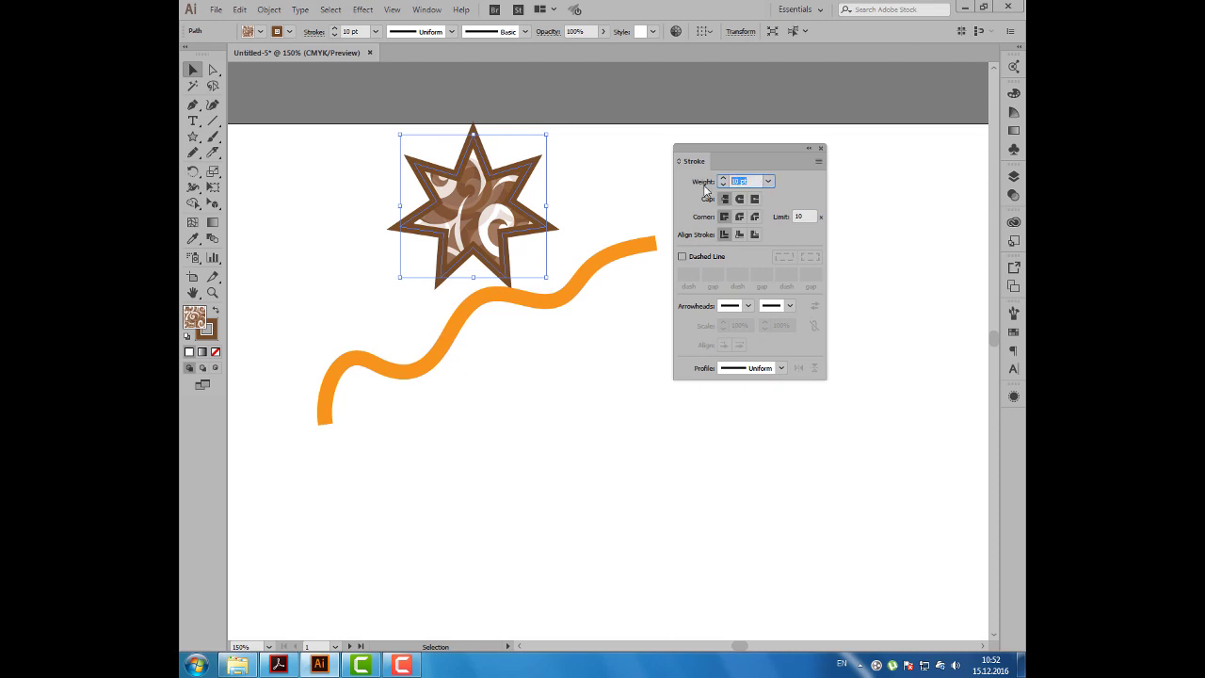
pyautogui.click(359, 30)
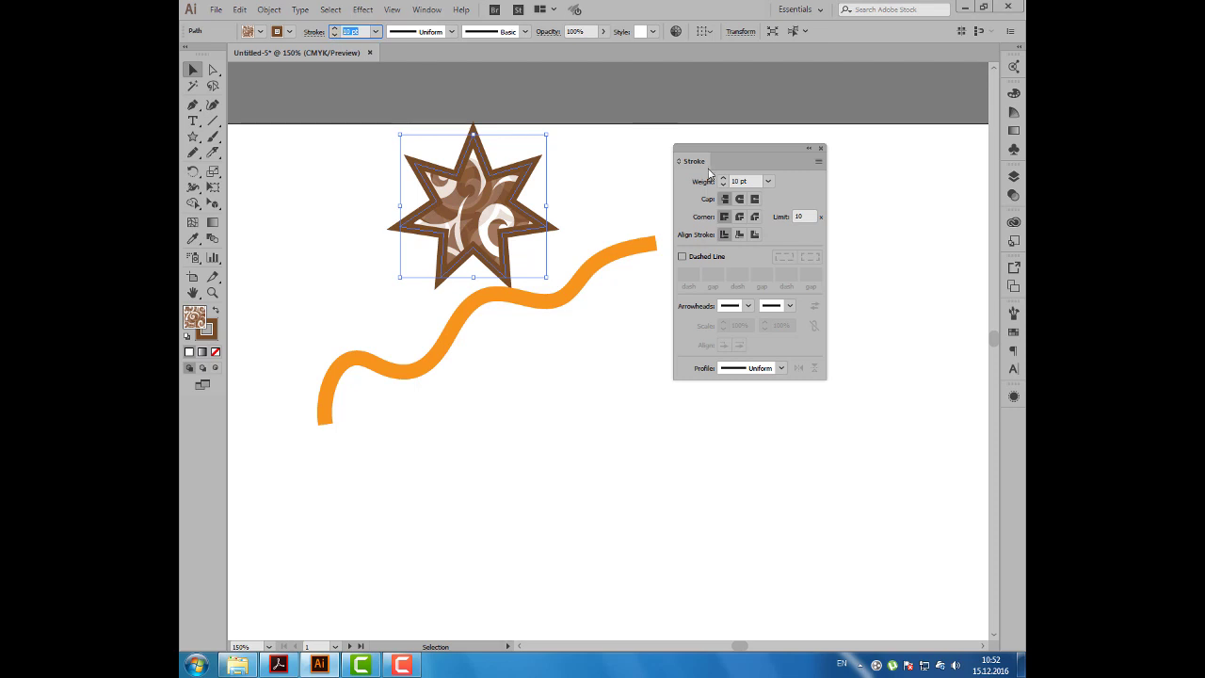
pyautogui.click(722, 178)
pyautogui.click(723, 178)
pyautogui.click(723, 178)
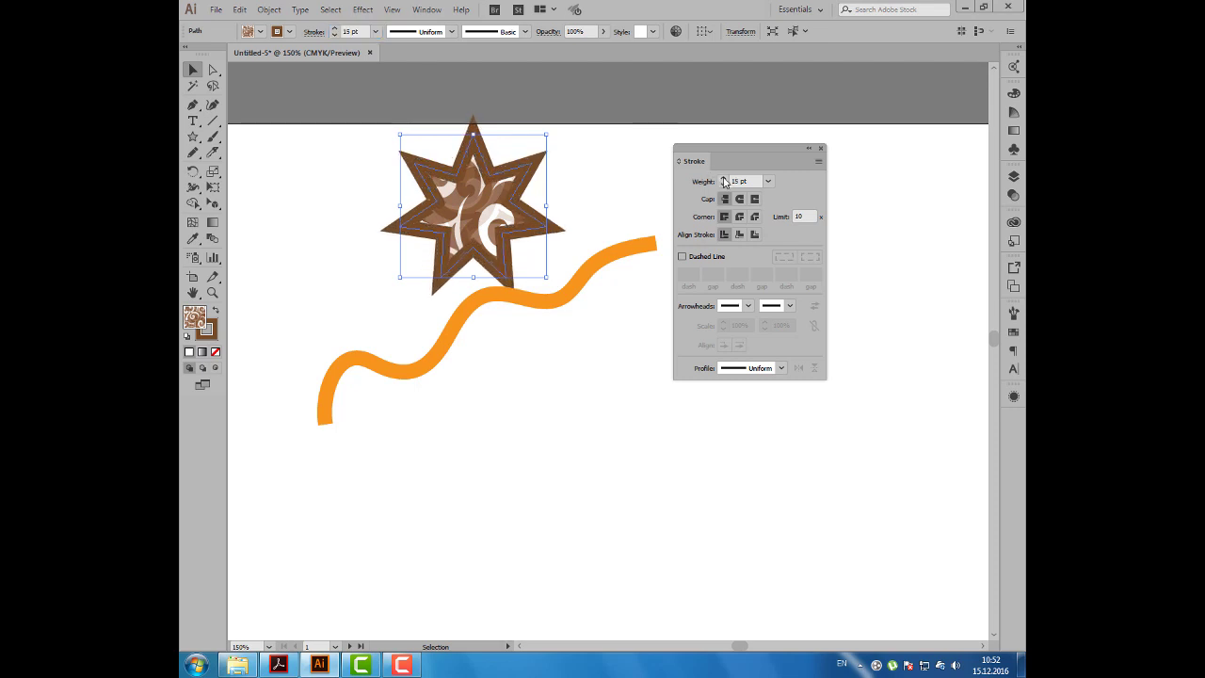
pyautogui.click(723, 178)
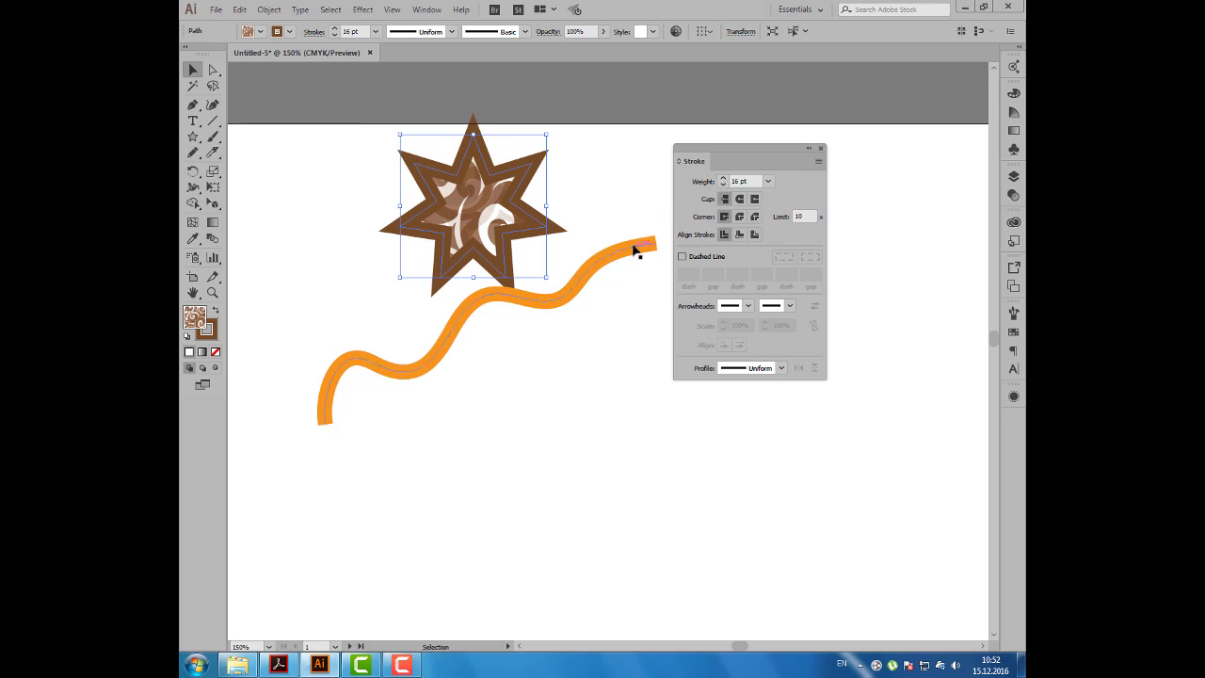
pyautogui.moveTo(631, 248); pyautogui.dragTo(631, 302)
pyautogui.moveTo(701, 161); pyautogui.dragTo(725, 155)
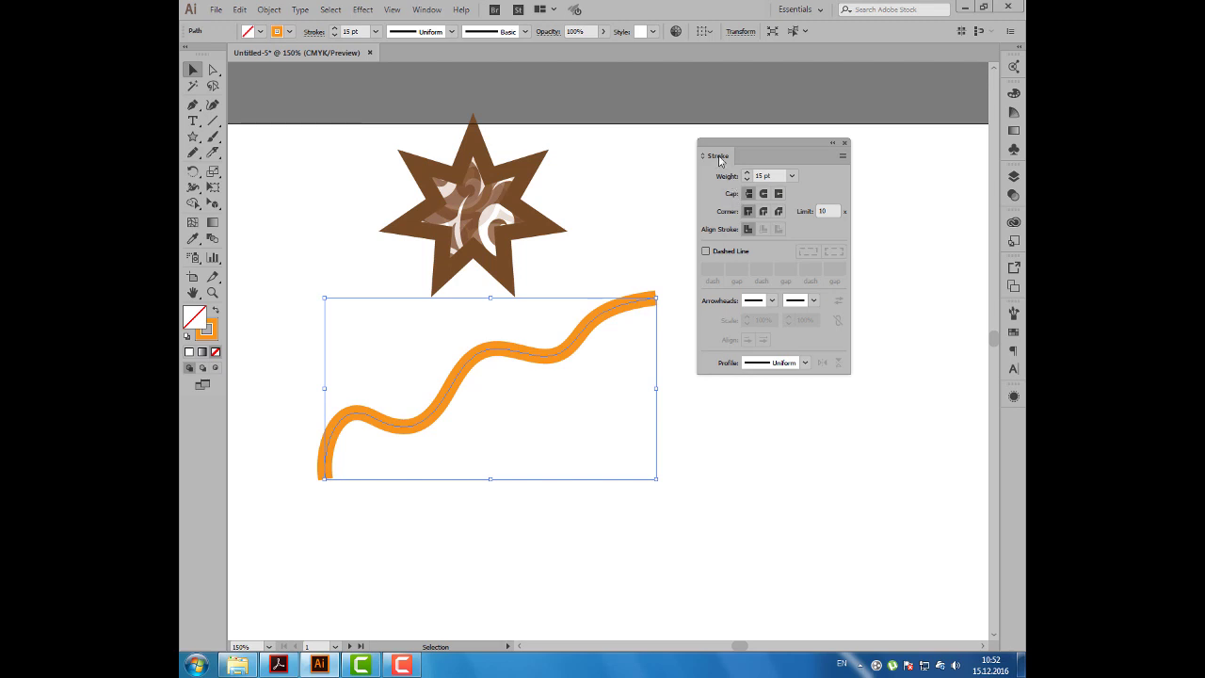
# Try round and projecting caps on the orange wavy line, settling on butt caps.
pyautogui.moveTo(718, 155); pyautogui.dragTo(720, 151)
pyautogui.press('a')
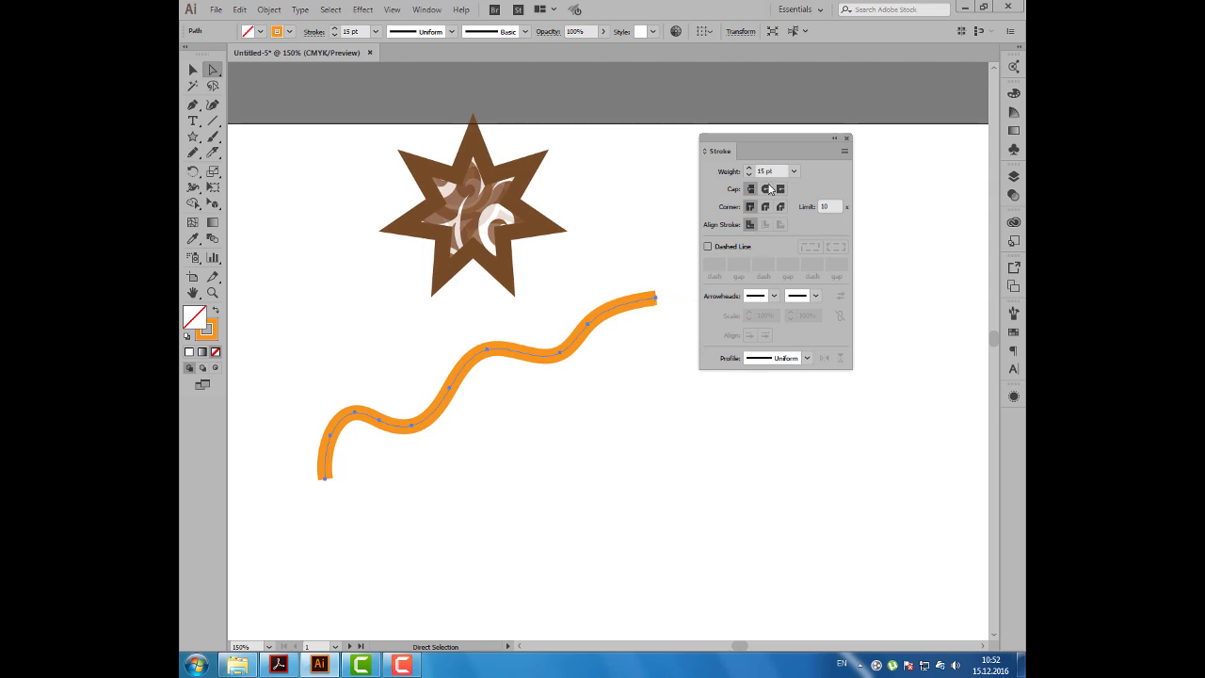
pyautogui.moveTo(763, 152); pyautogui.dragTo(780, 152)
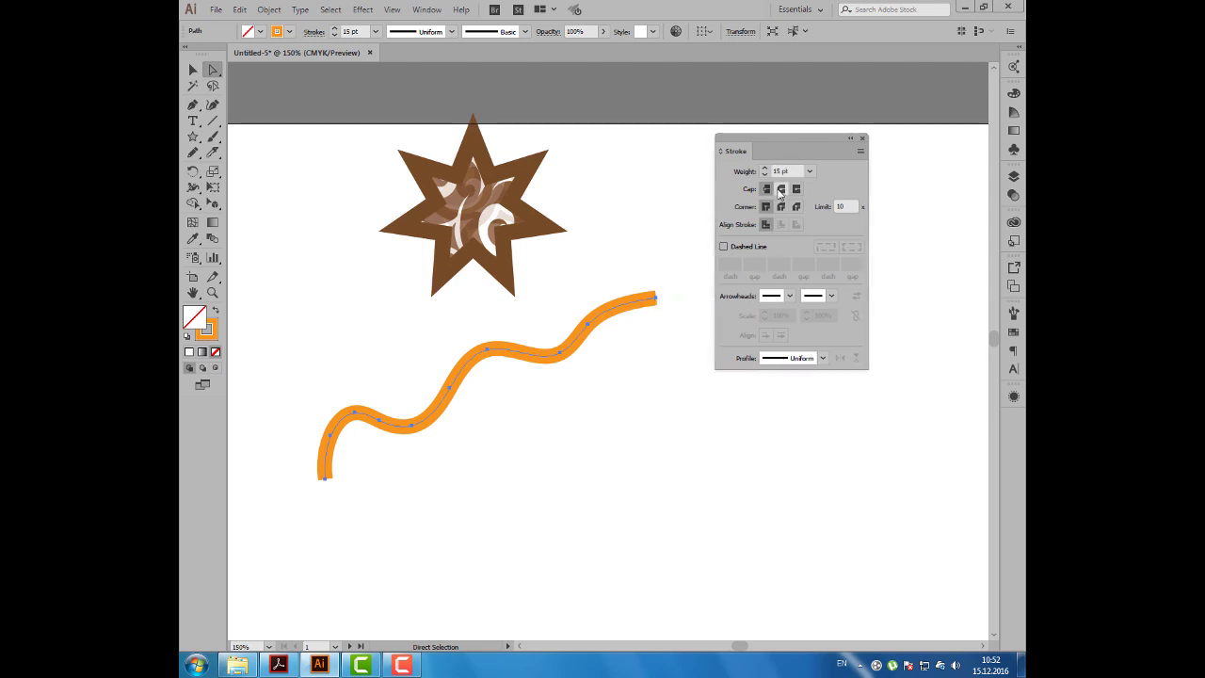
pyautogui.click(780, 191)
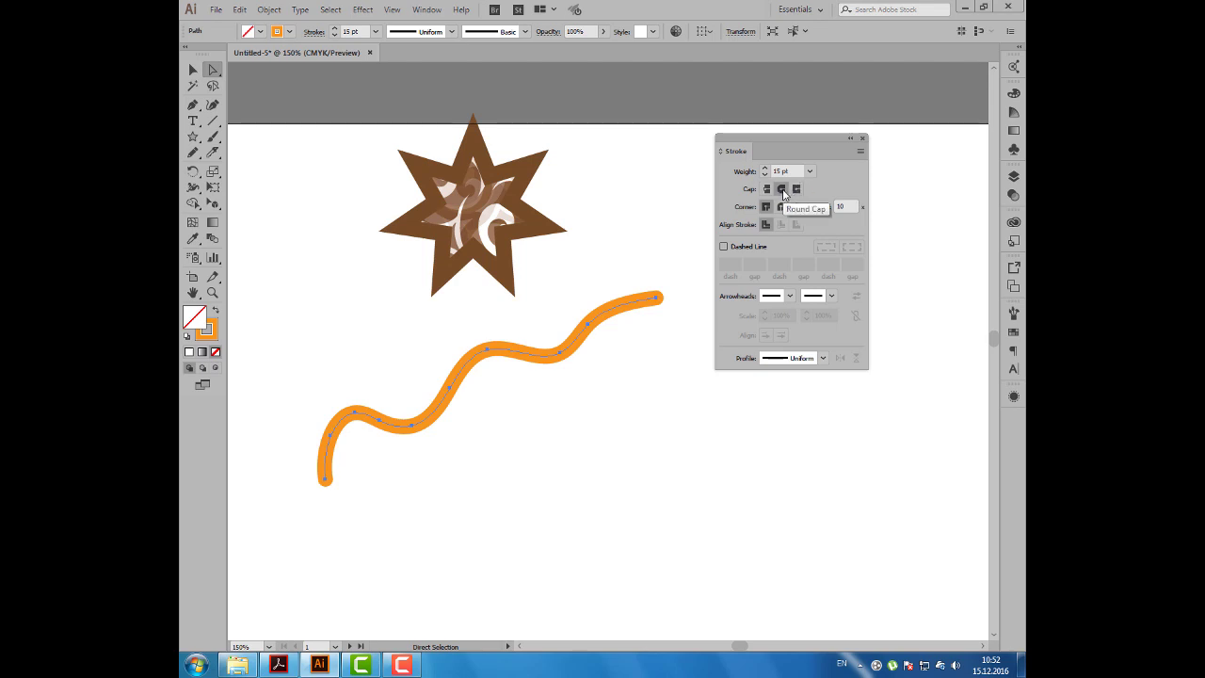
pyautogui.click(795, 191)
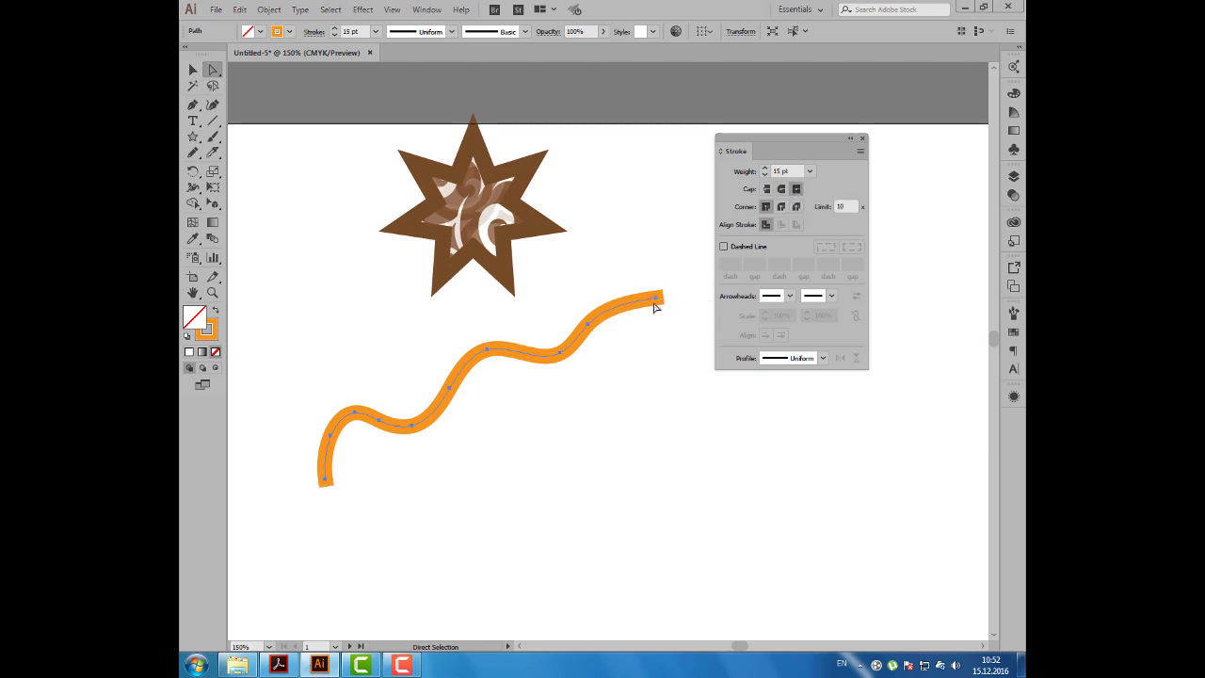
pyautogui.click(767, 191)
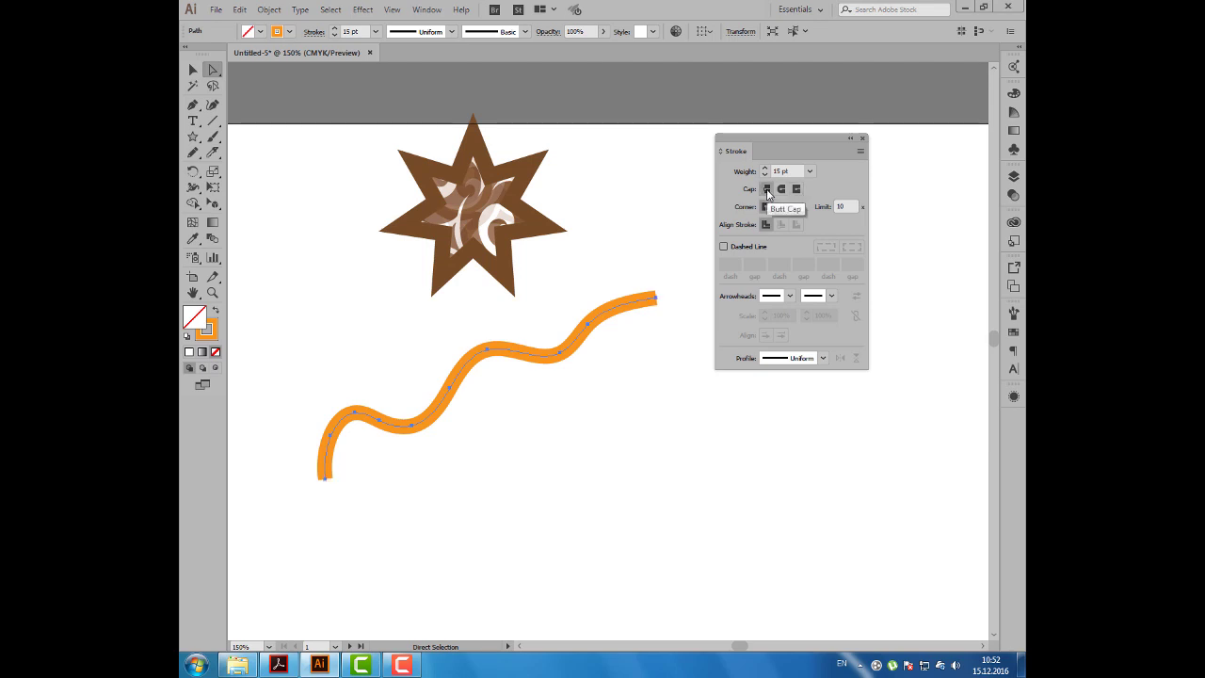
pyautogui.click(781, 189)
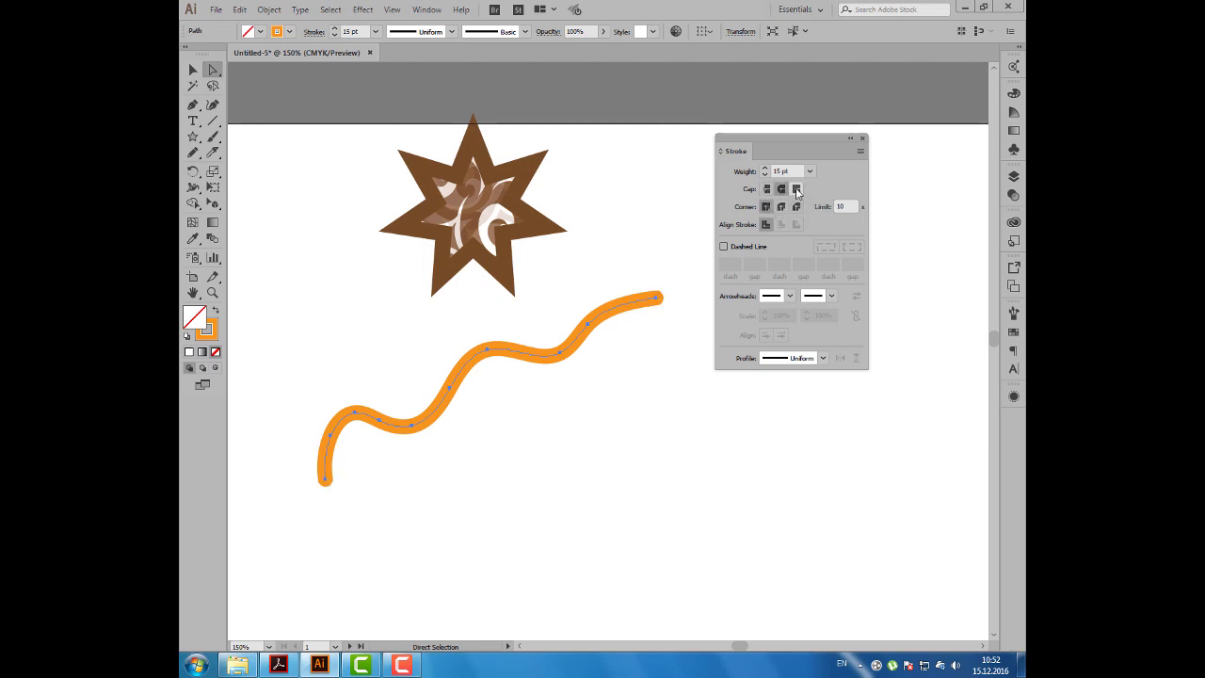
pyautogui.click(767, 190)
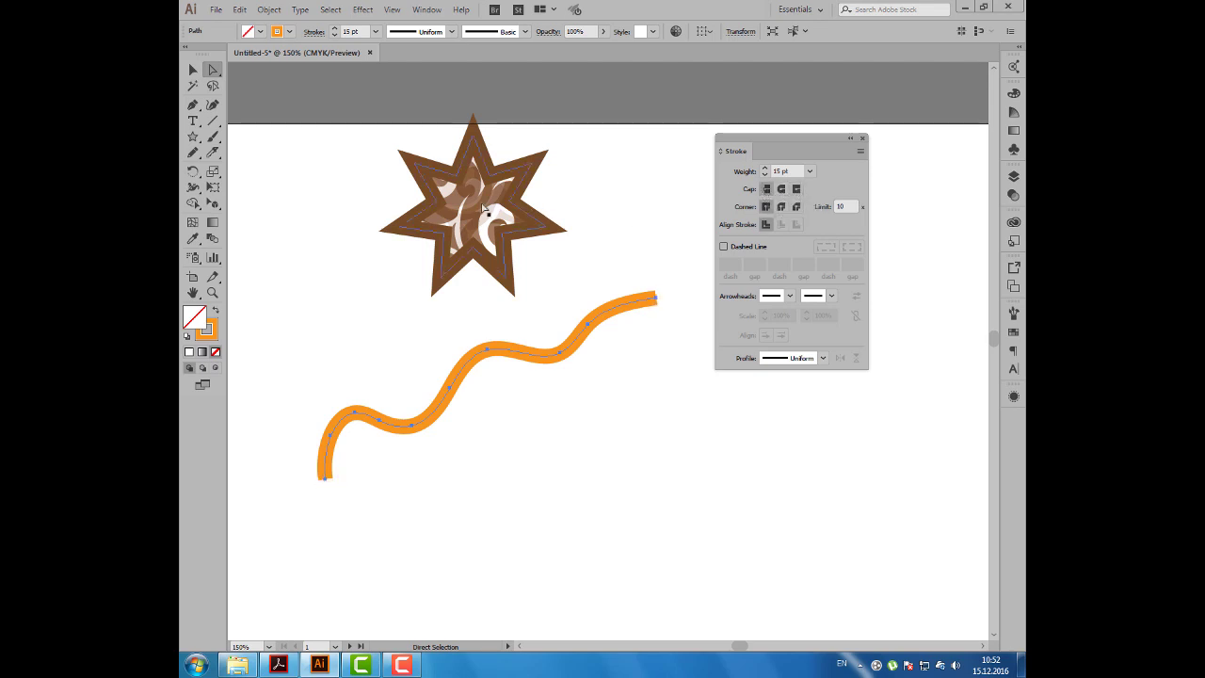
# Try round and bevel joins on the star's outline, returning to sharp miter joins.
pyautogui.moveTo(475, 195); pyautogui.dragTo(576, 209)
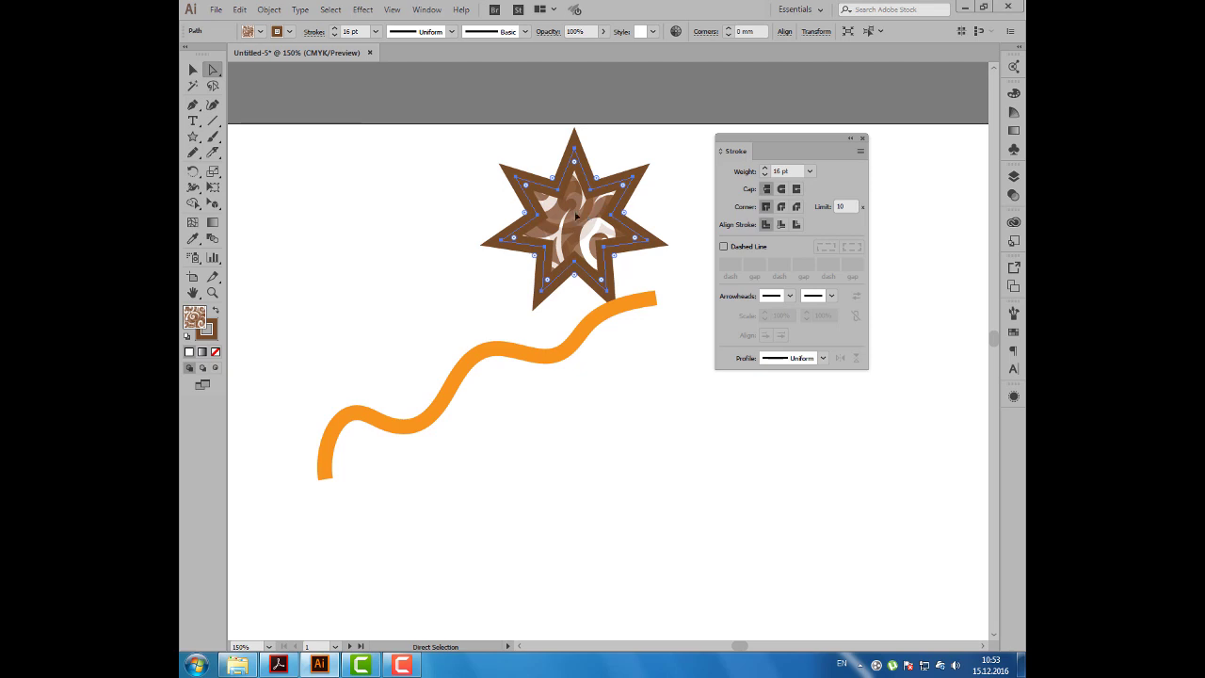
pyautogui.moveTo(576, 214); pyautogui.dragTo(562, 217)
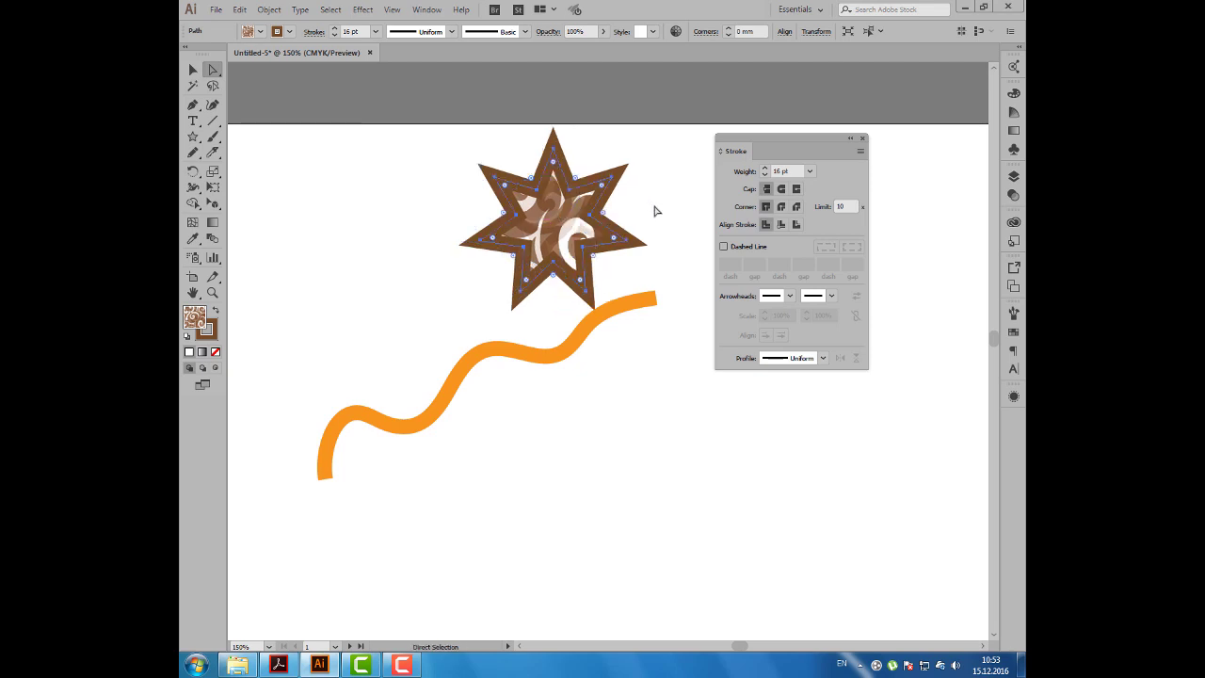
pyautogui.click(782, 207)
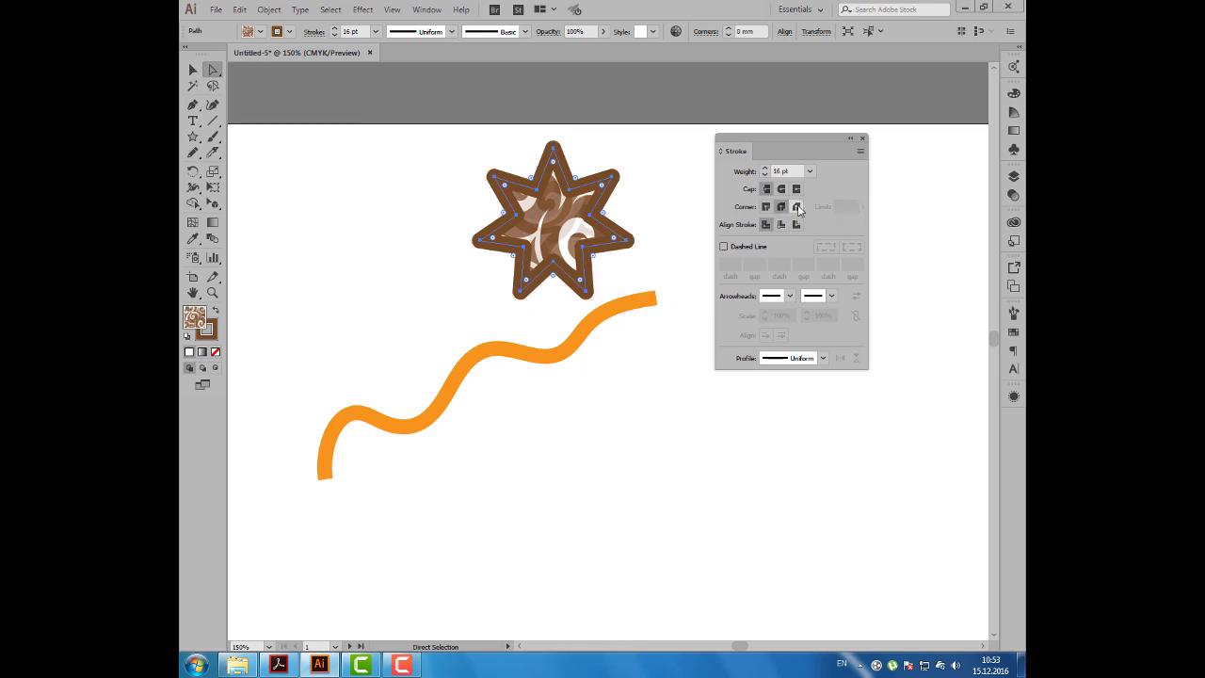
pyautogui.click(766, 207)
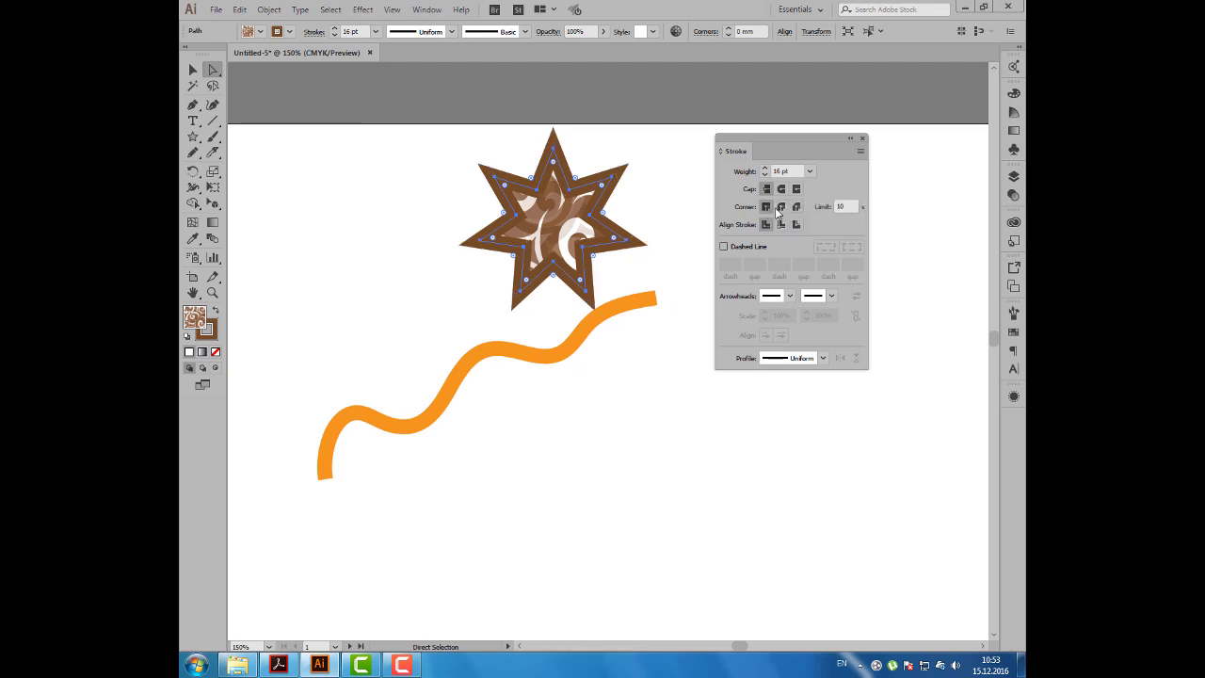
pyautogui.click(779, 207)
pyautogui.click(793, 207)
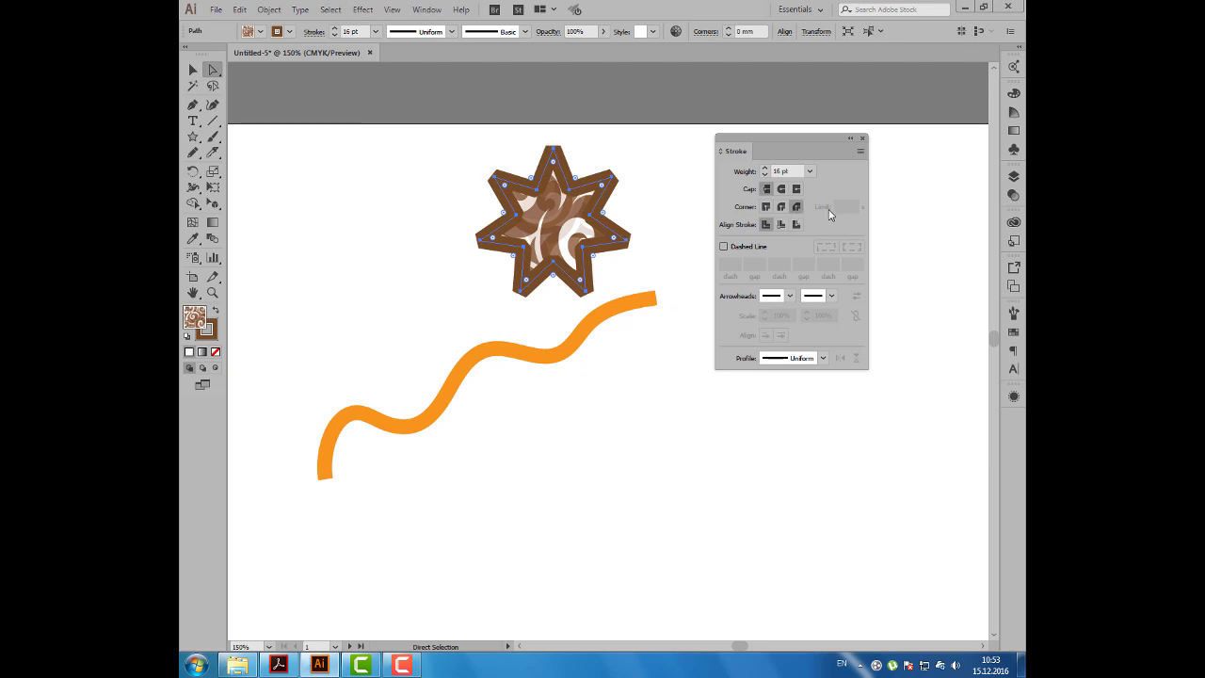
pyautogui.click(765, 207)
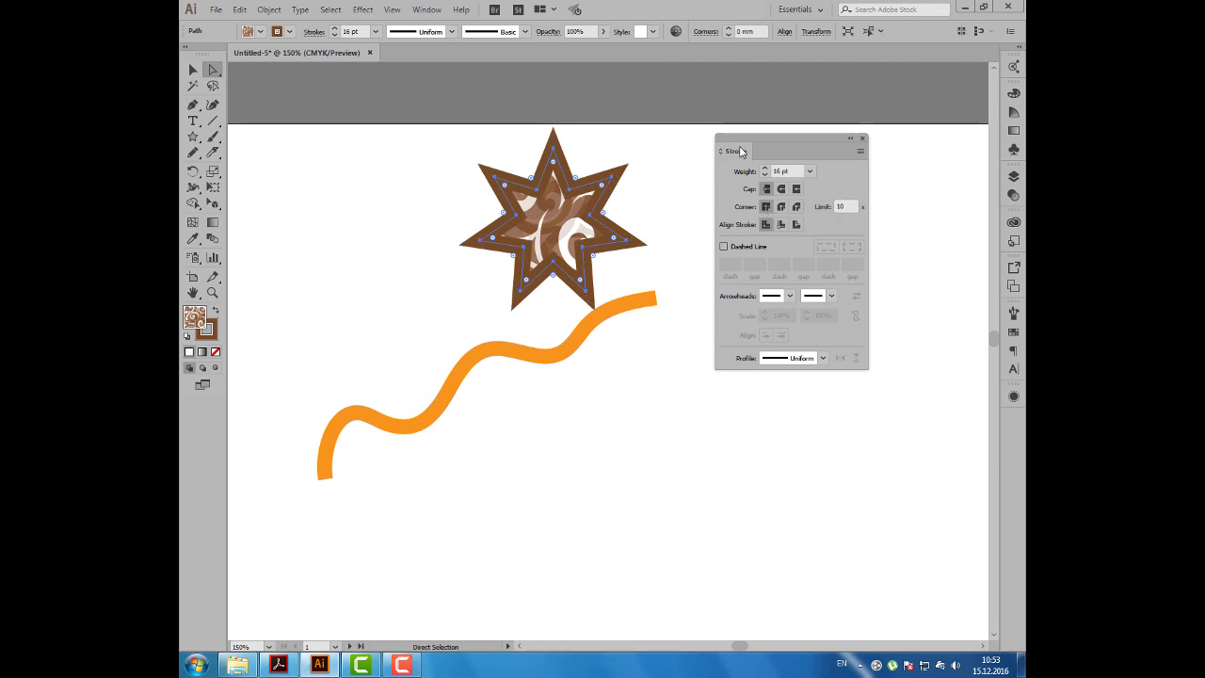
# Move the star further left on the page and deselect it.
pyautogui.moveTo(741, 152); pyautogui.dragTo(788, 172)
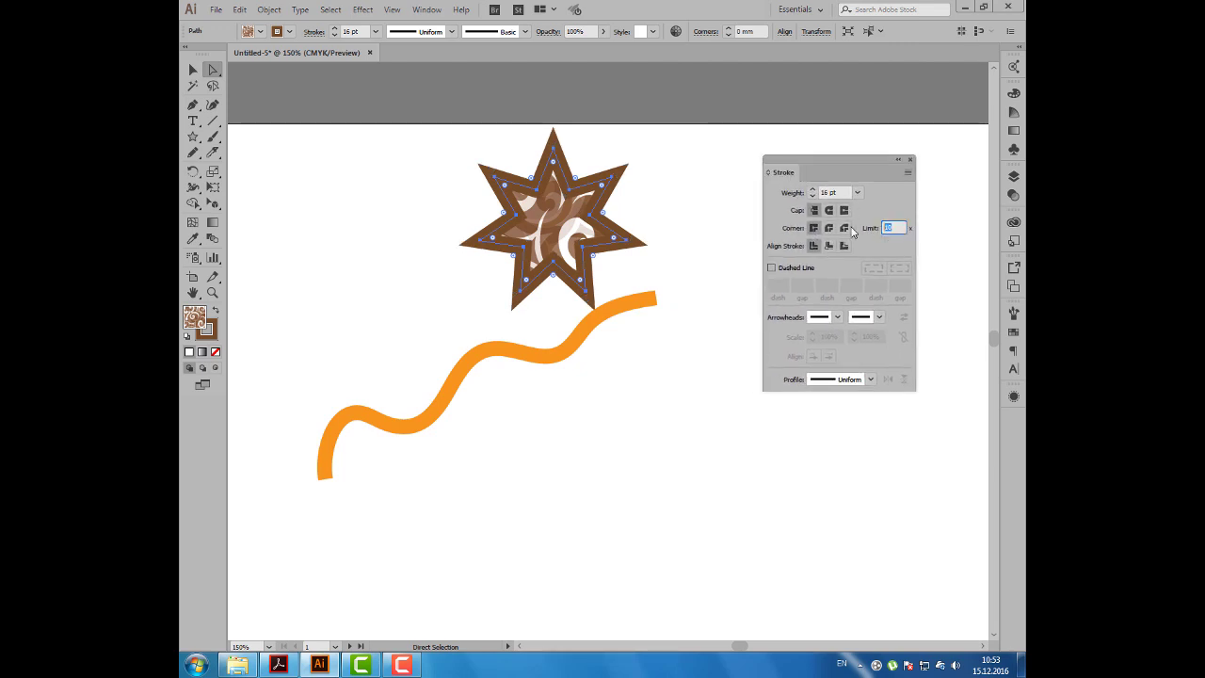
pyautogui.moveTo(564, 214); pyautogui.dragTo(451, 220)
pyautogui.click(553, 187)
# Add the text 'qwerty' right of the star and scale it to about 32 pt.
pyautogui.click(193, 120)
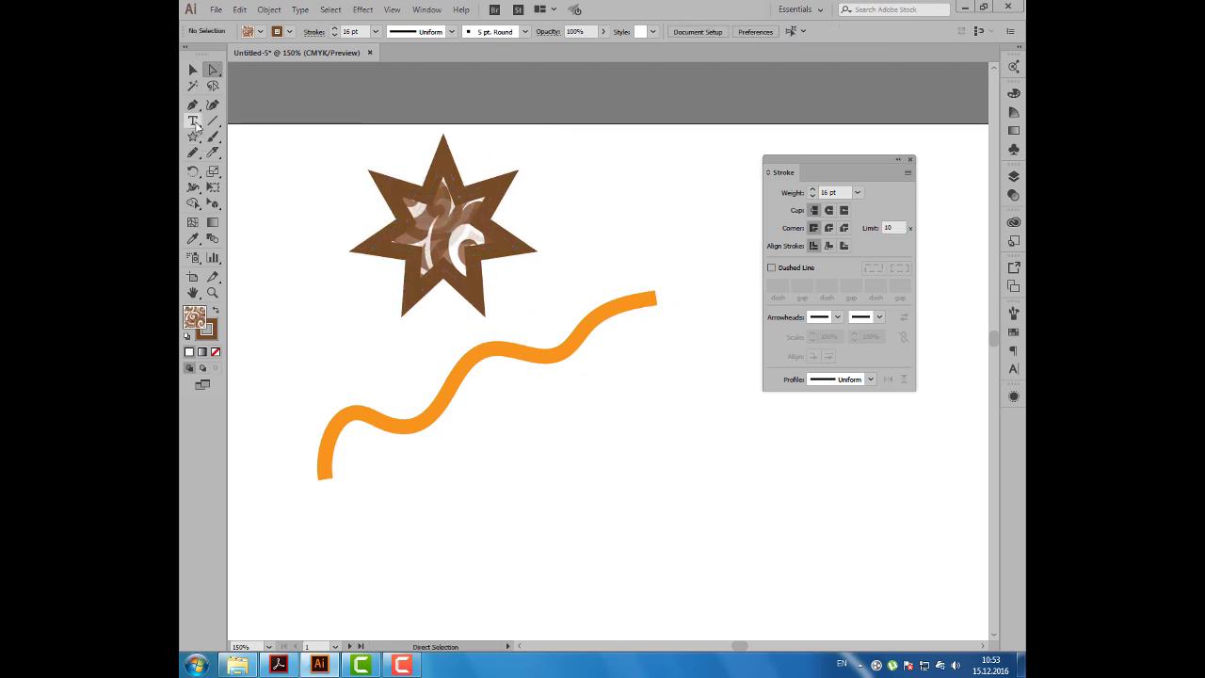
pyautogui.click(599, 228)
pyautogui.write('werty')
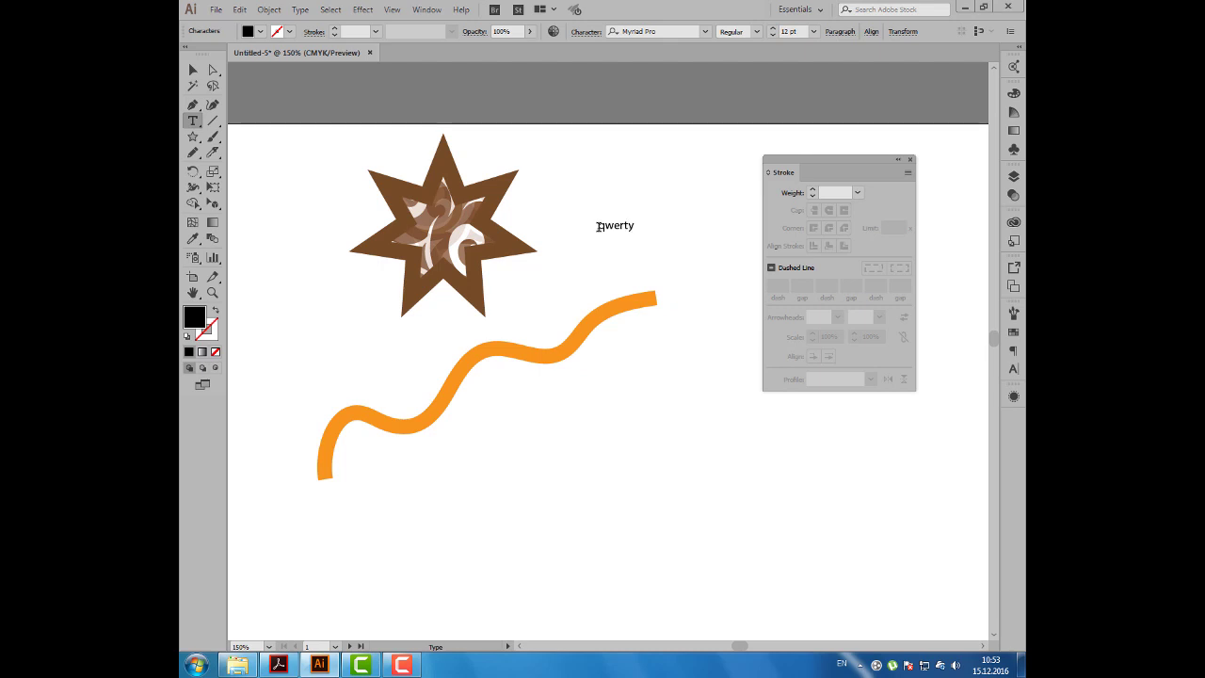
pyautogui.press('Escape')
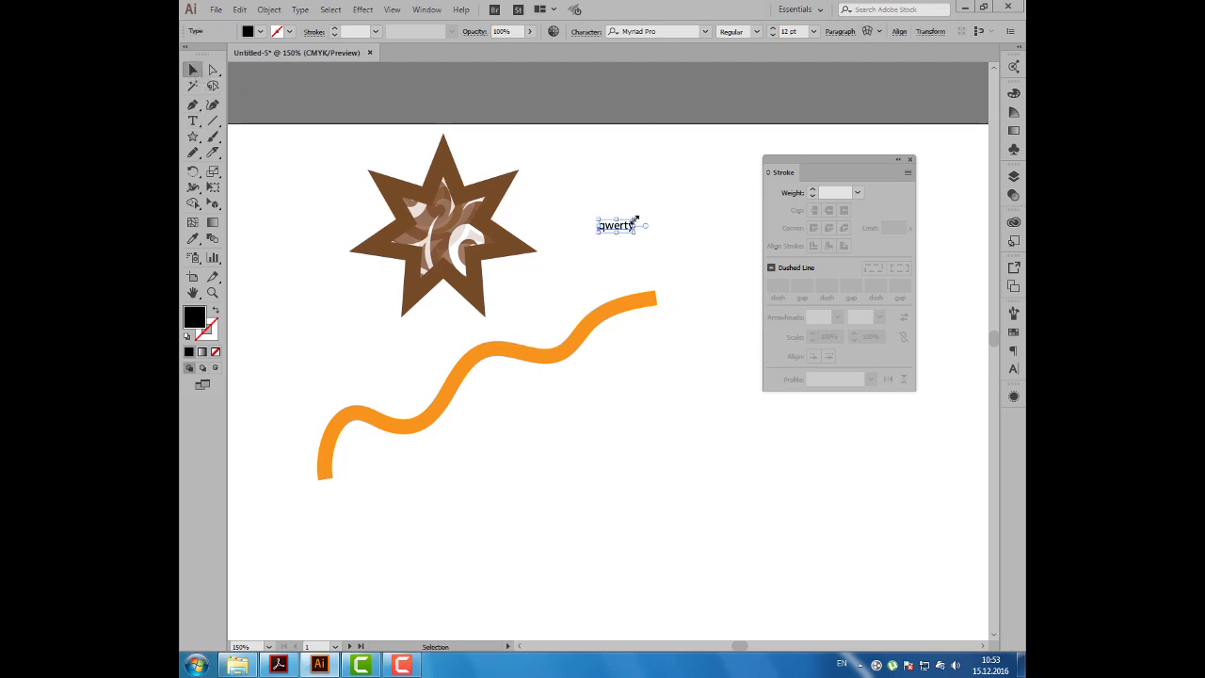
pyautogui.moveTo(636, 220); pyautogui.dragTo(678, 167)
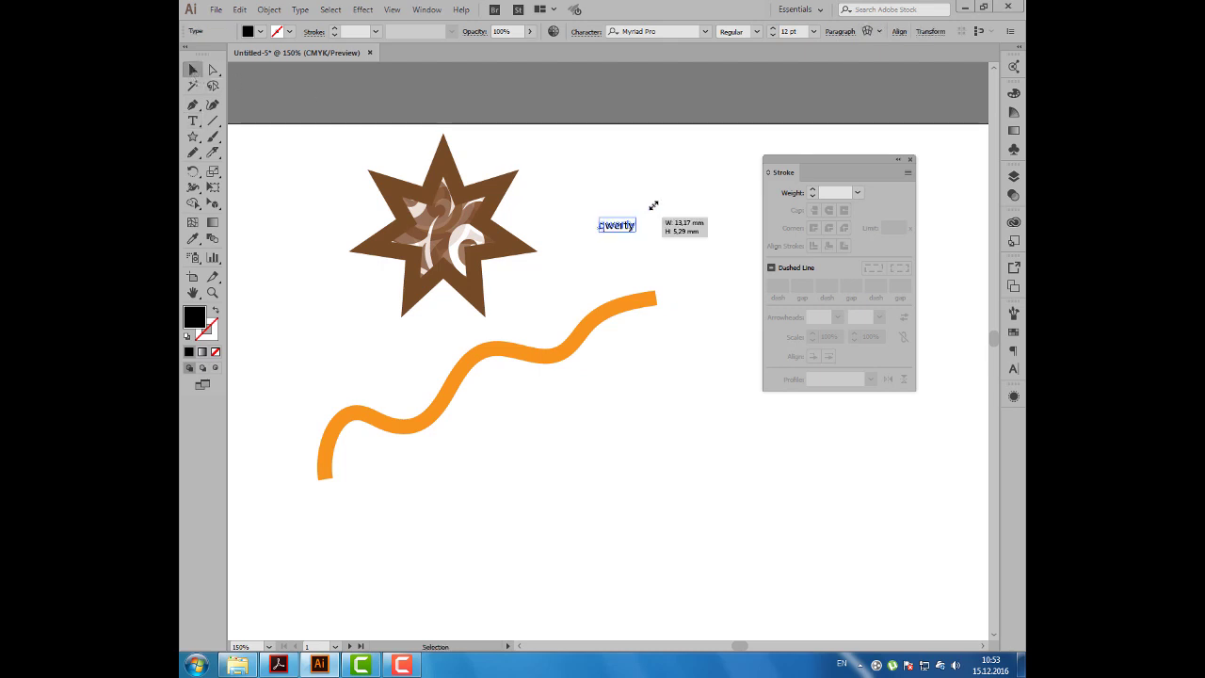
# Set the qwerty text's font to Arial Regular.
pyautogui.click(661, 30)
pyautogui.write('ar')
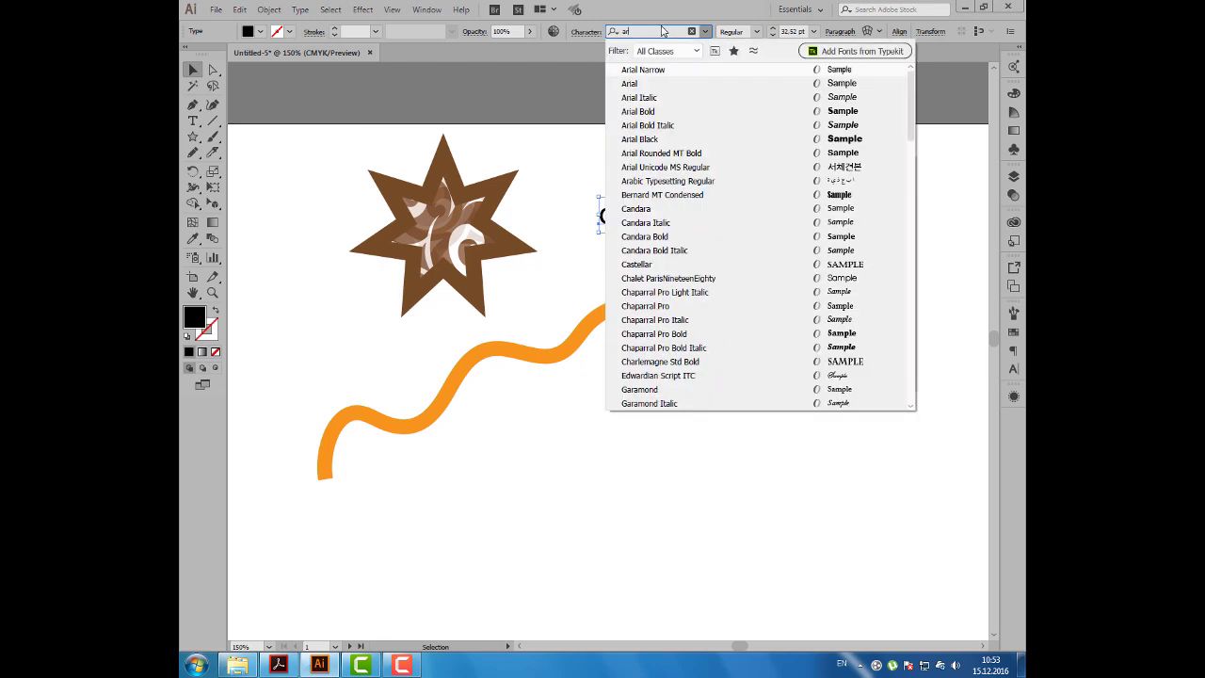
pyautogui.press('Return')
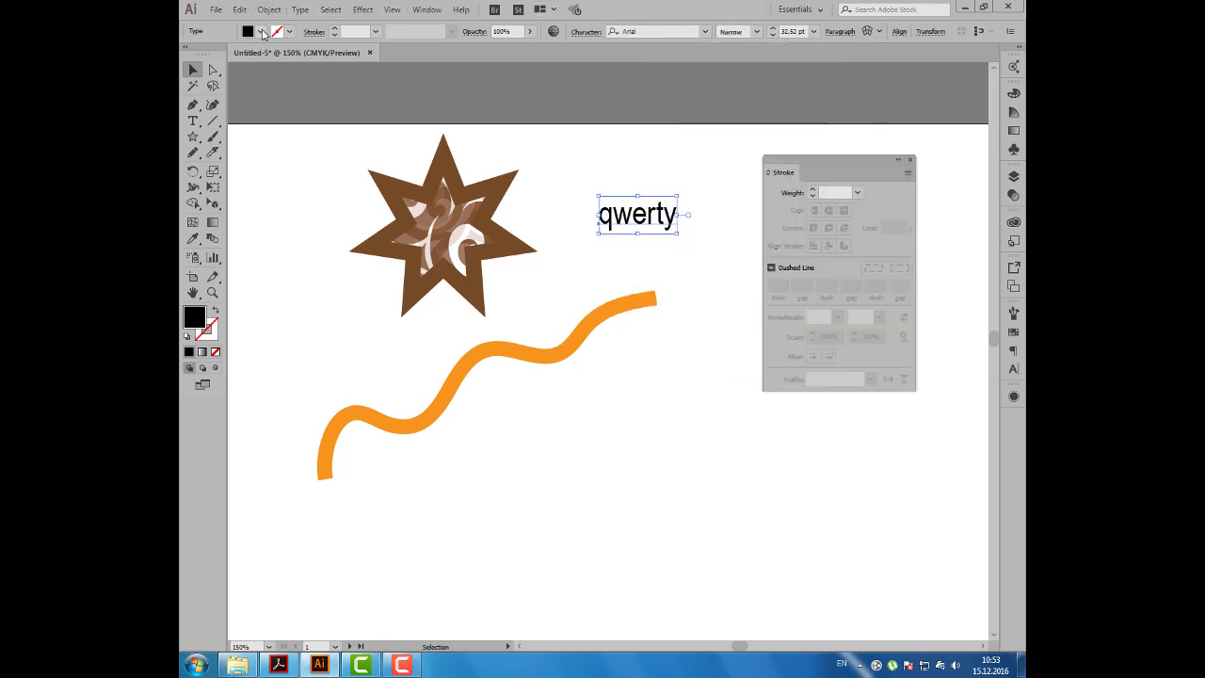
pyautogui.click(263, 32)
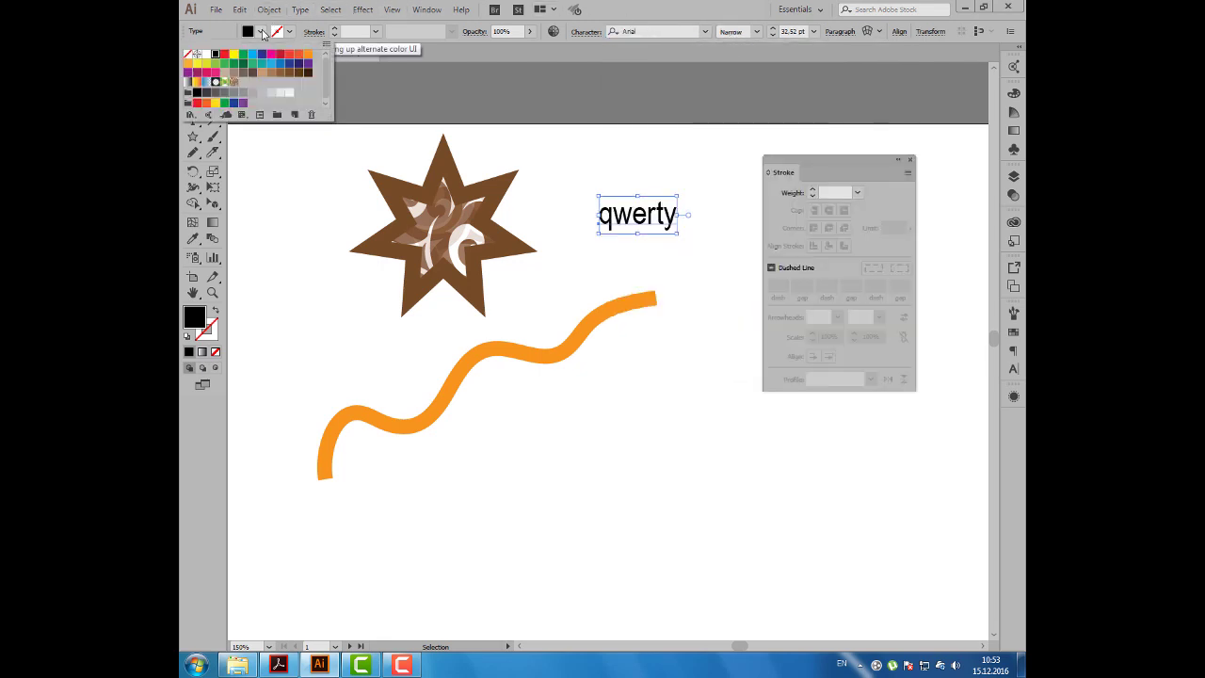
pyautogui.click(756, 32)
pyautogui.click(752, 58)
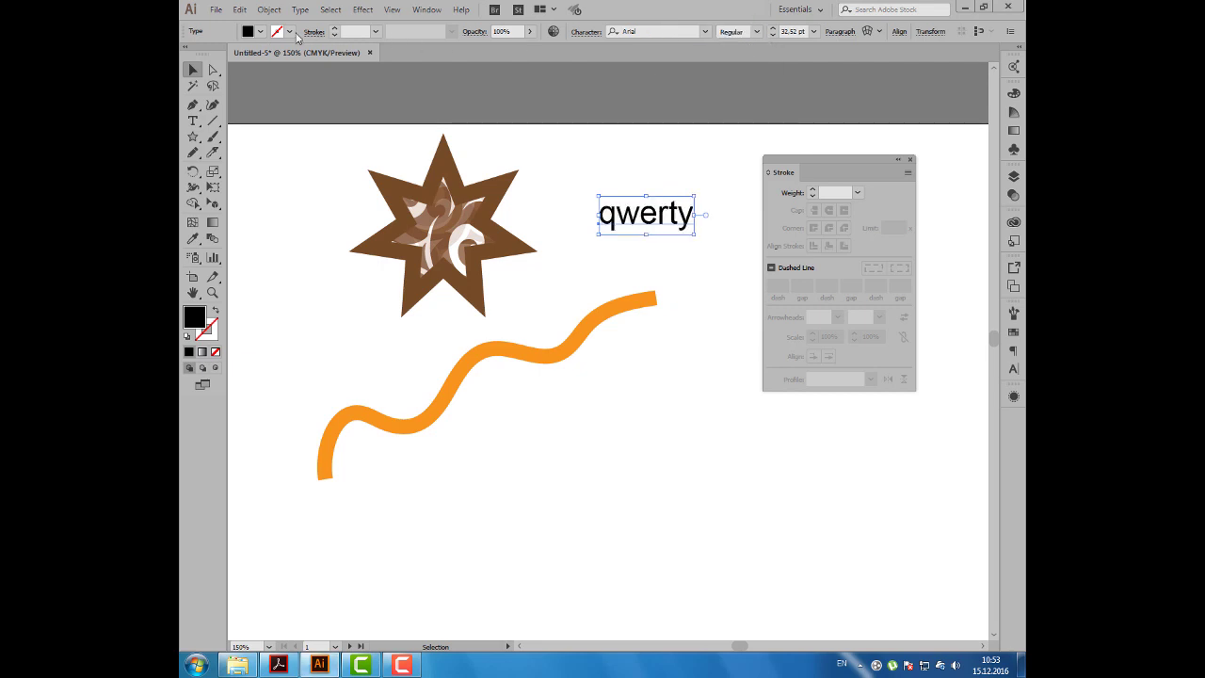
# Fill qwerty with CMYK Yellow and give it a red 5 pt outline.
pyautogui.click(268, 33)
pyautogui.click(235, 53)
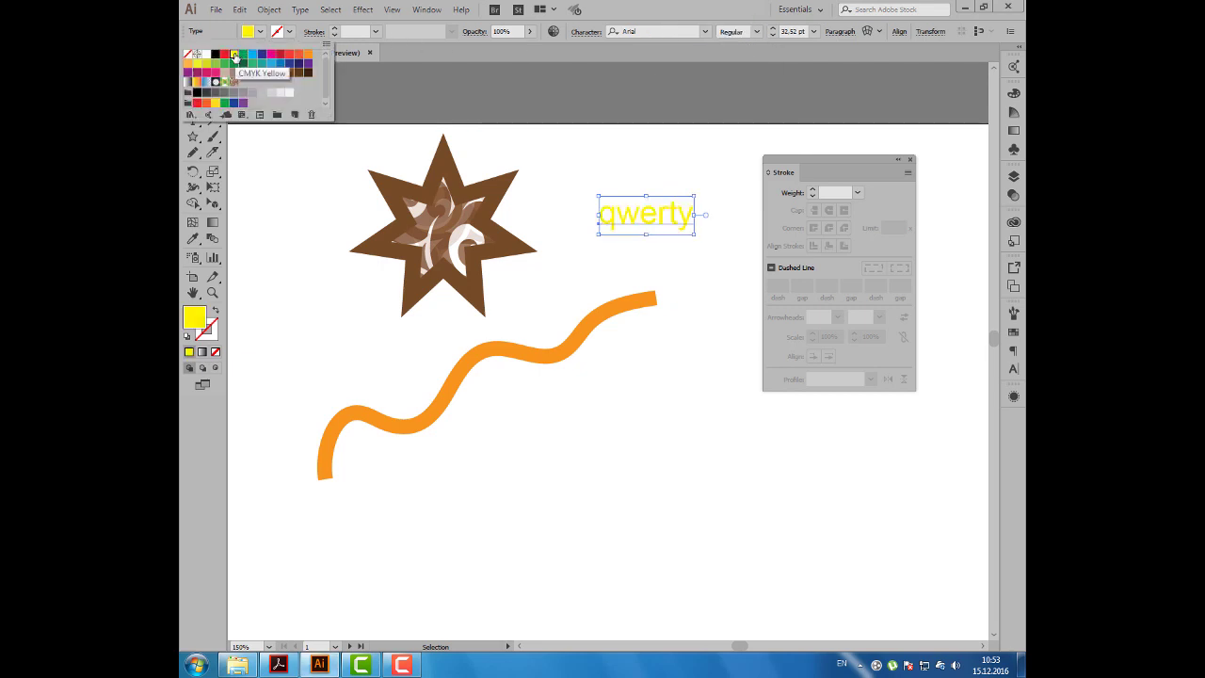
pyautogui.click(289, 32)
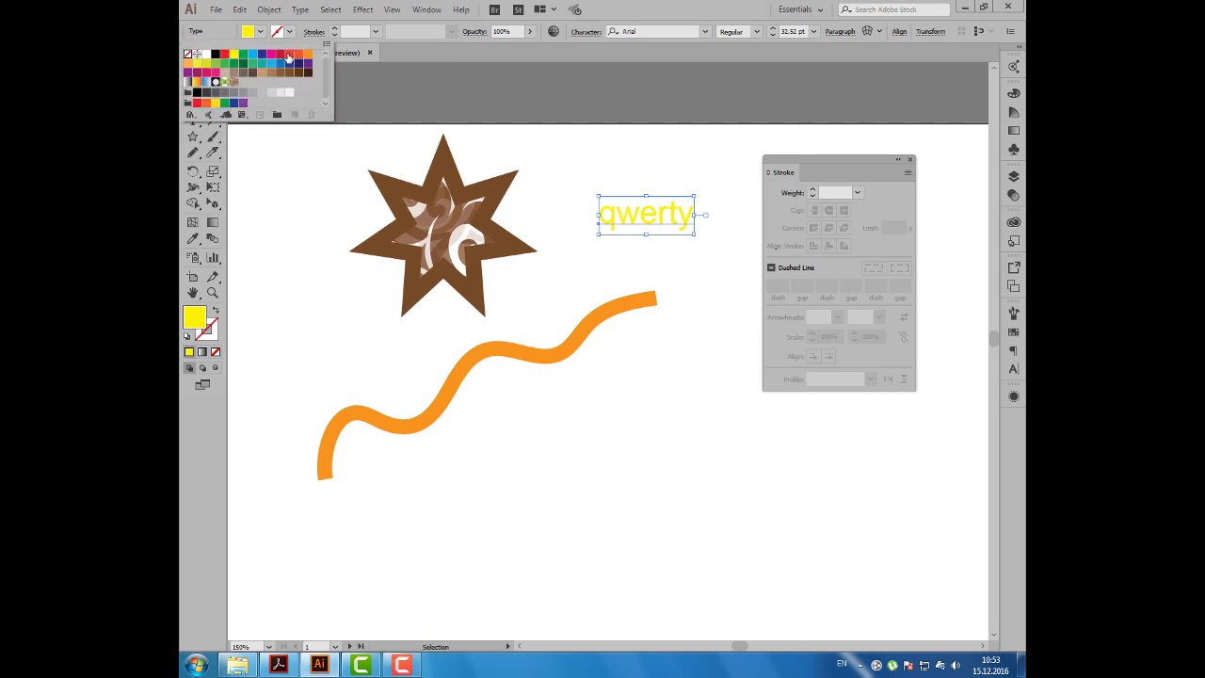
pyautogui.click(289, 54)
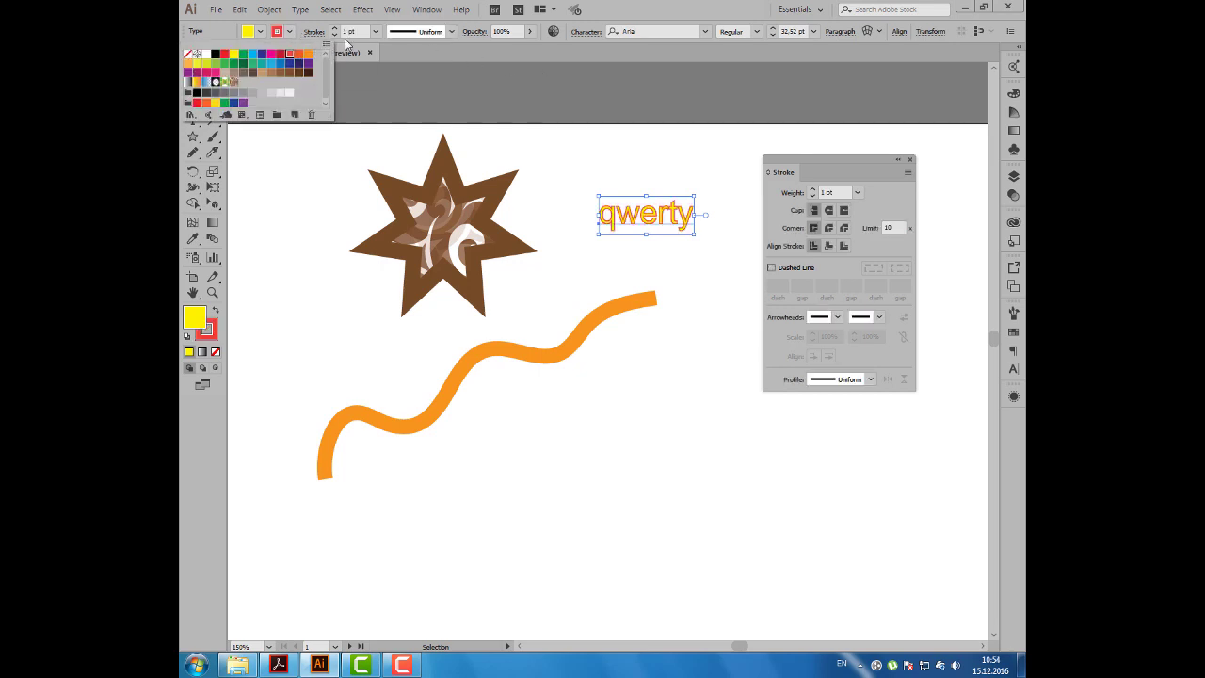
pyautogui.click(334, 30)
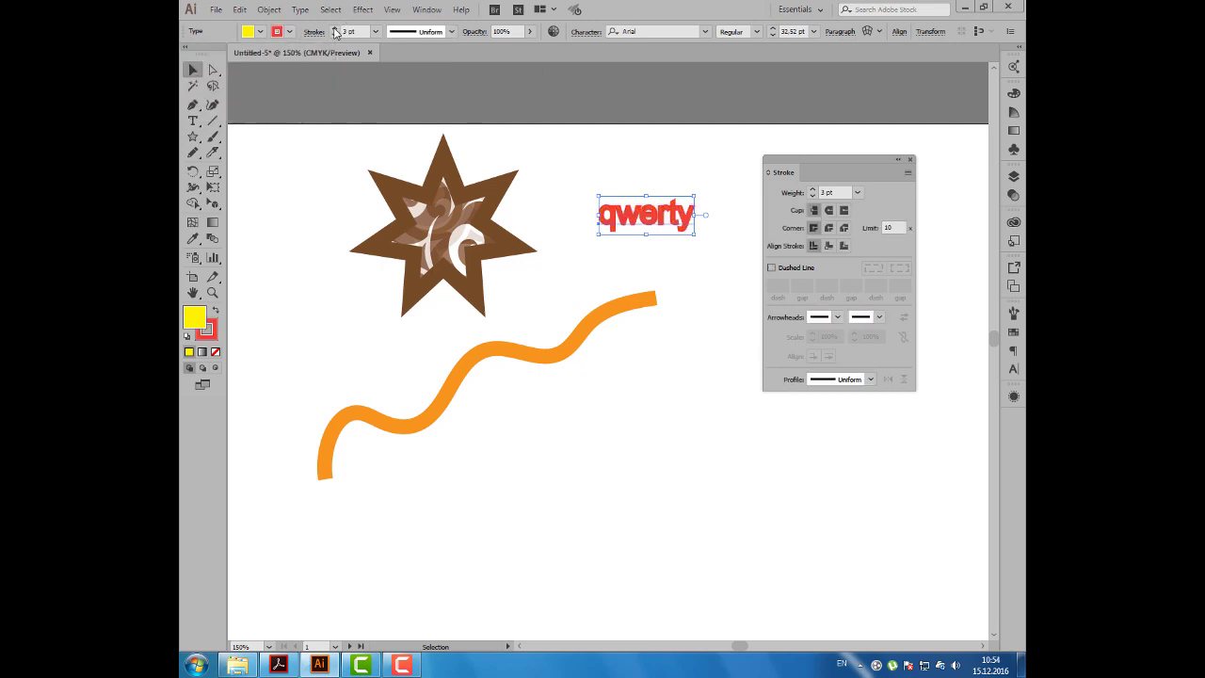
pyautogui.click(334, 29)
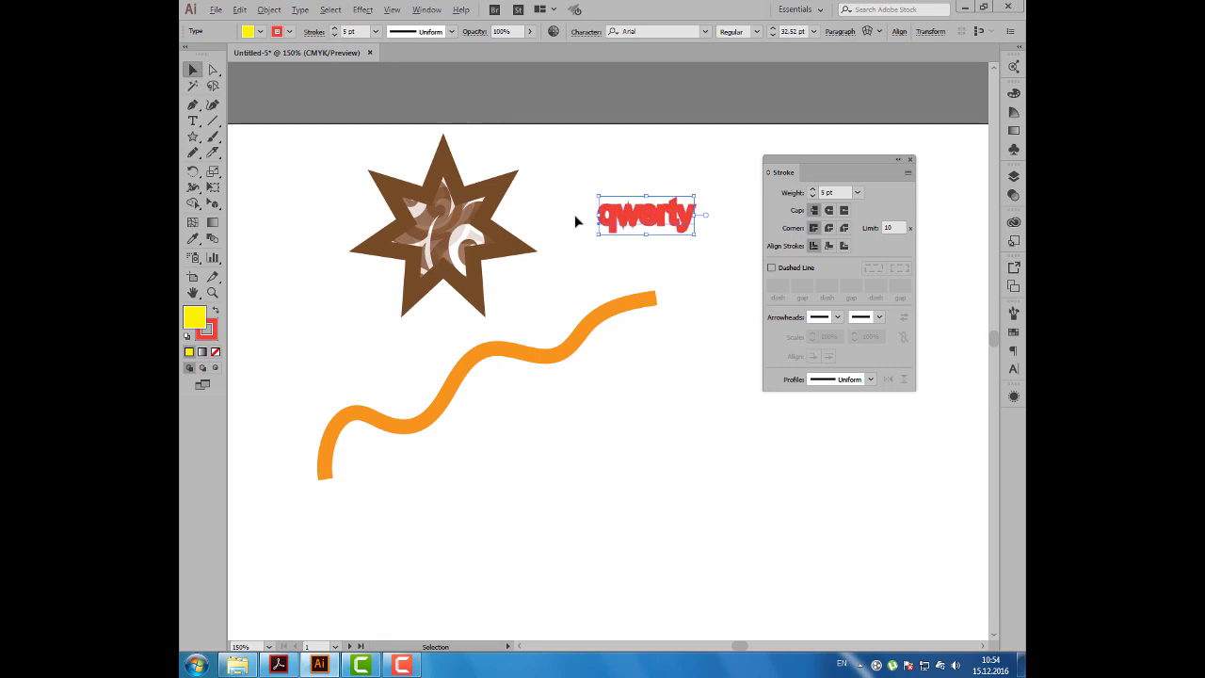
pyautogui.hotkey('ctrl', '+')
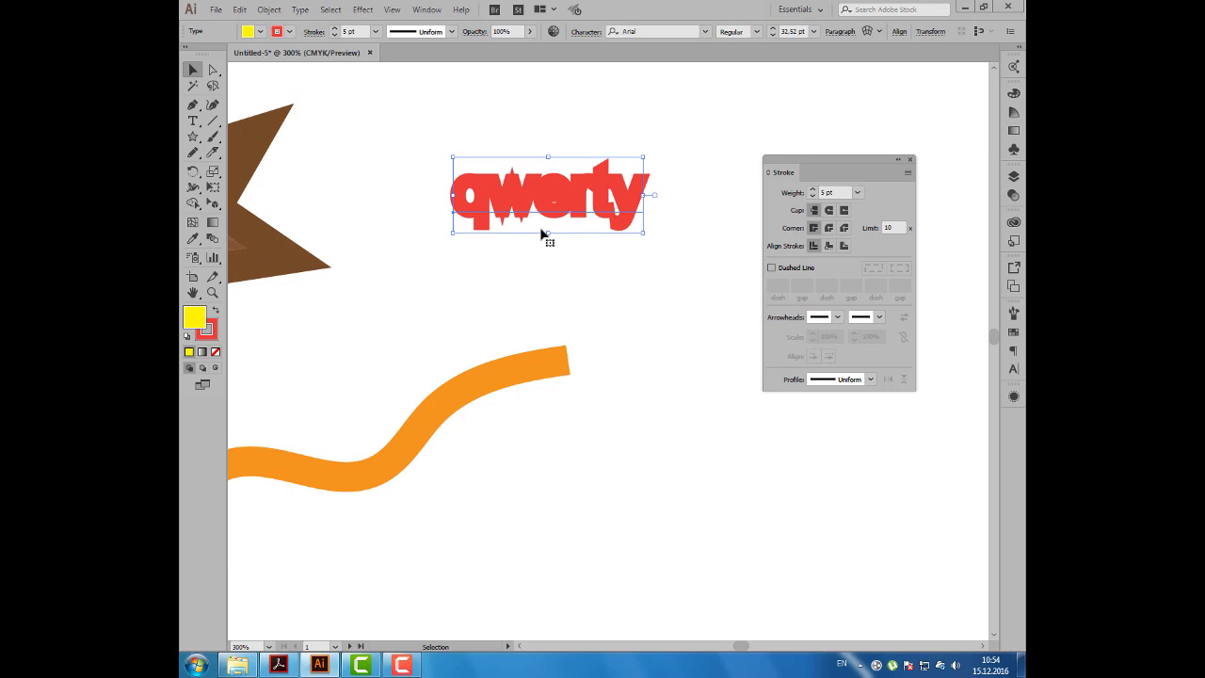
# Try bevel and round joins on qwerty's outline, then use miter joins with limit 3.
pyautogui.moveTo(565, 201); pyautogui.dragTo(591, 177)
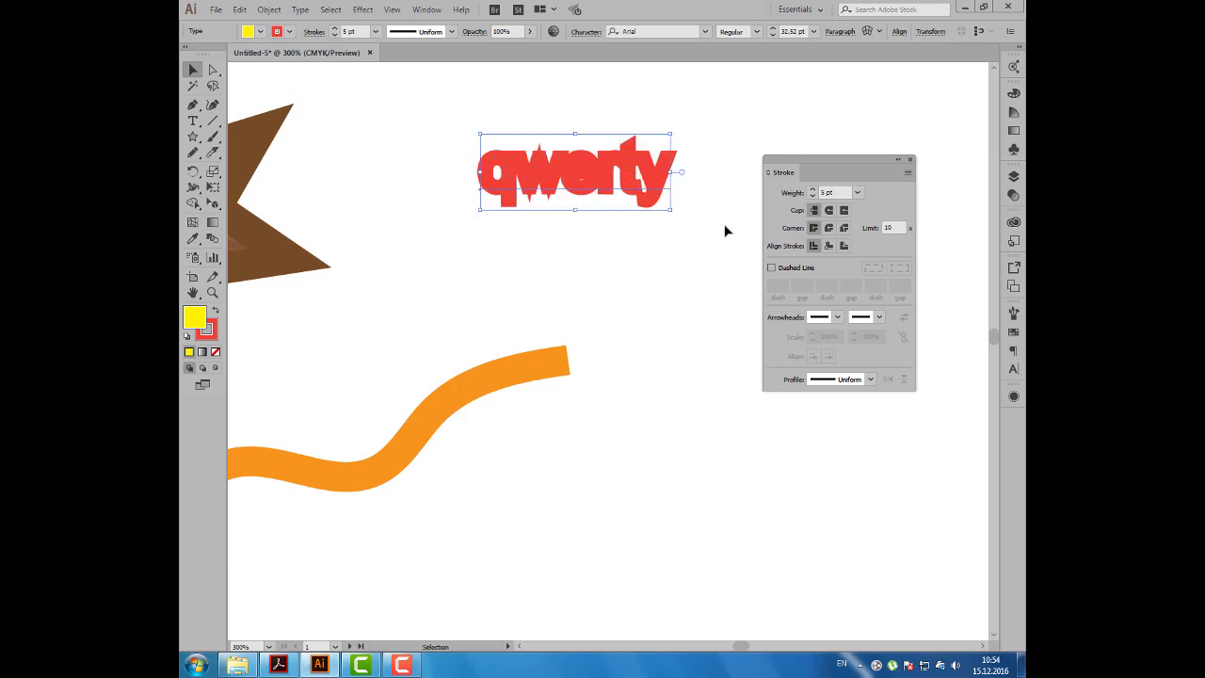
pyautogui.click(843, 228)
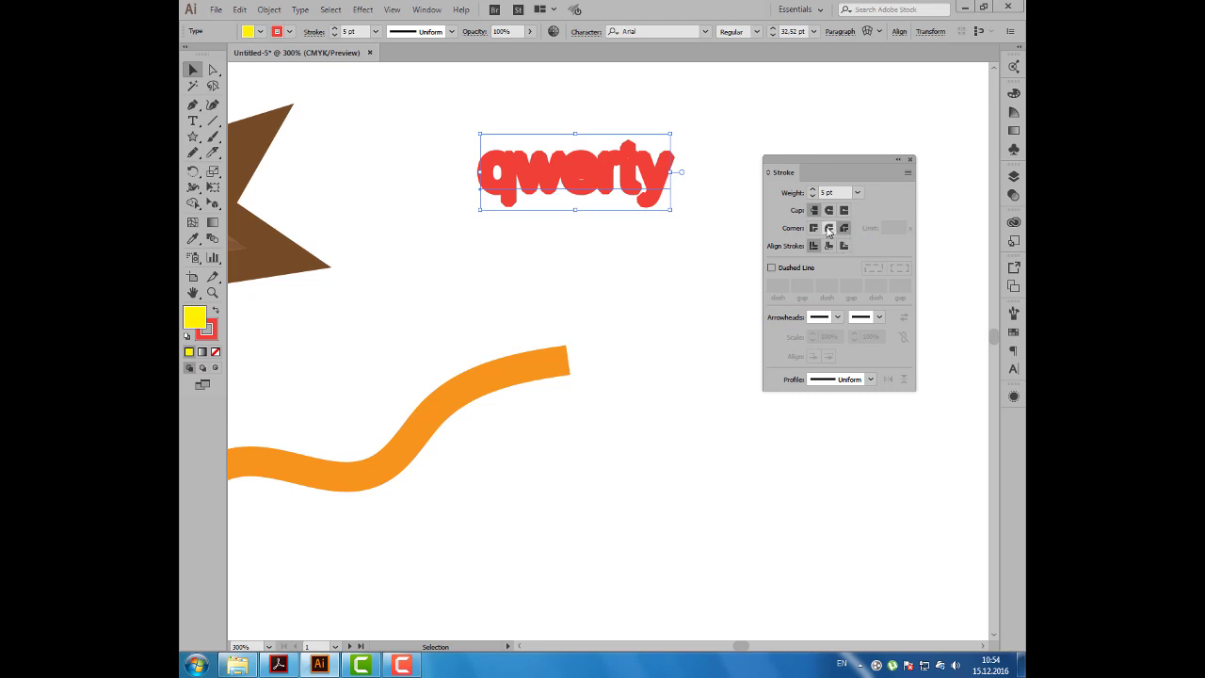
pyautogui.click(828, 229)
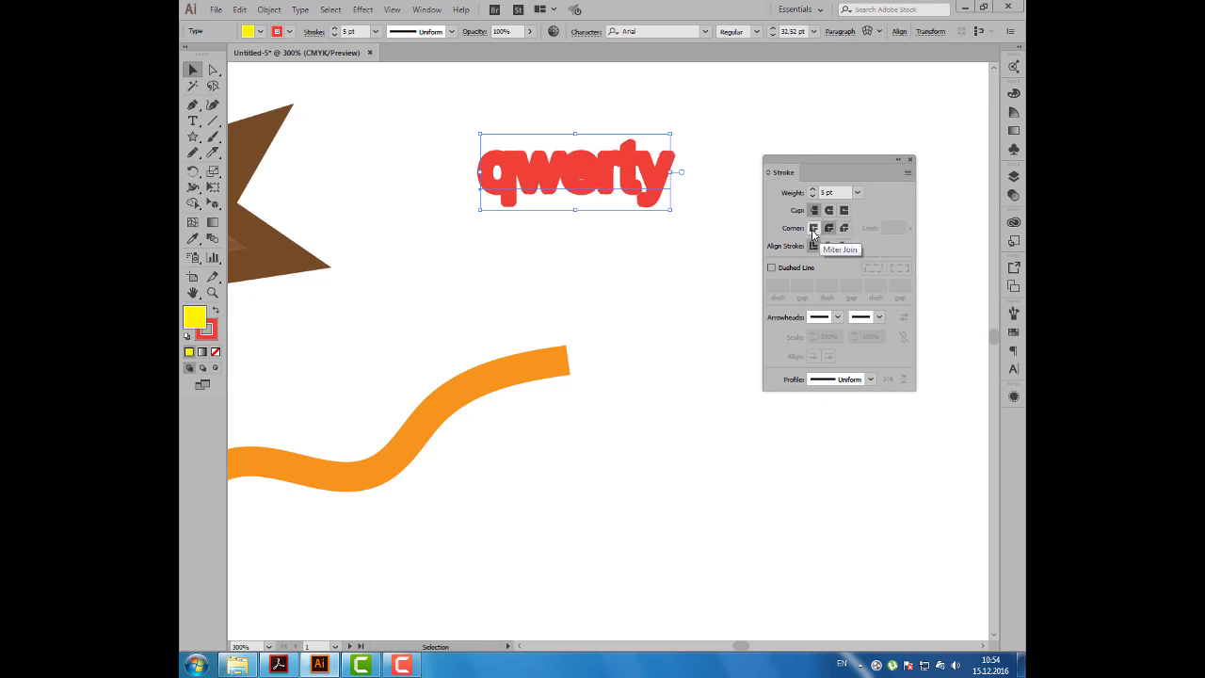
pyautogui.click(813, 229)
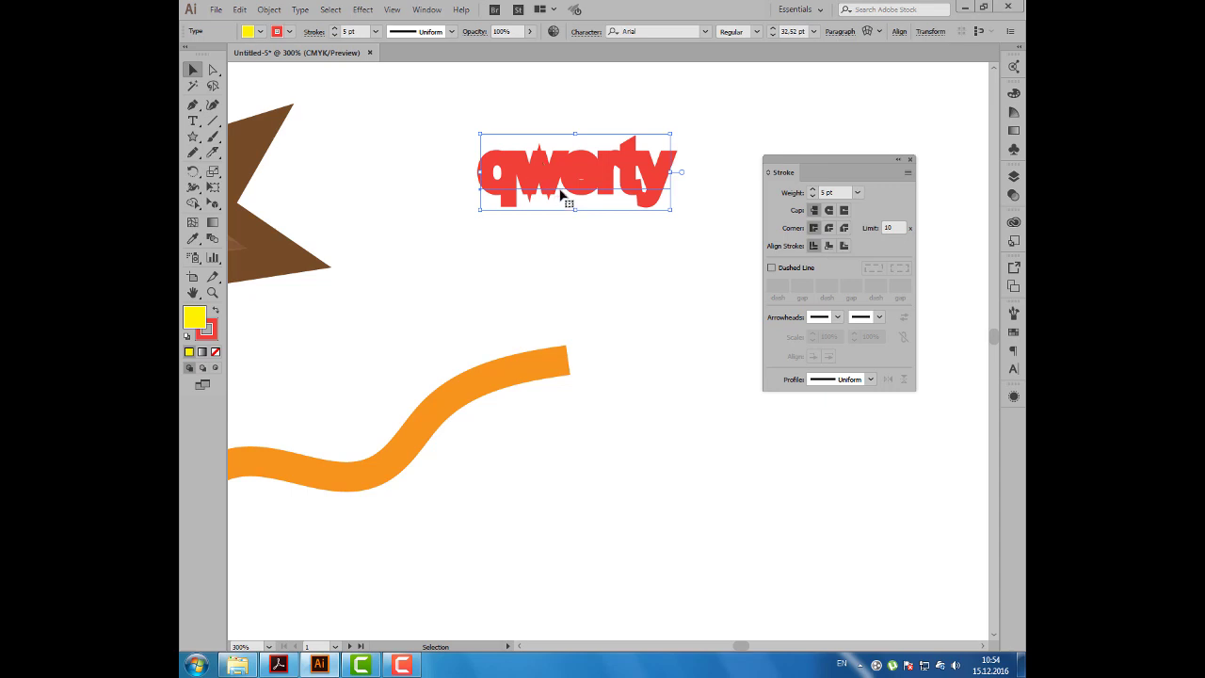
pyautogui.doubleClick(896, 227)
pyautogui.write('3')
# Reduce qwerty's outline weight to 3 pt.
pyautogui.scroll(-1, 576, 225)
pyautogui.moveTo(541, 245)
pyautogui.mouseDown()
pyautogui.moveTo(605, 275)
pyautogui.moveTo(591, 271)
pyautogui.mouseUp()
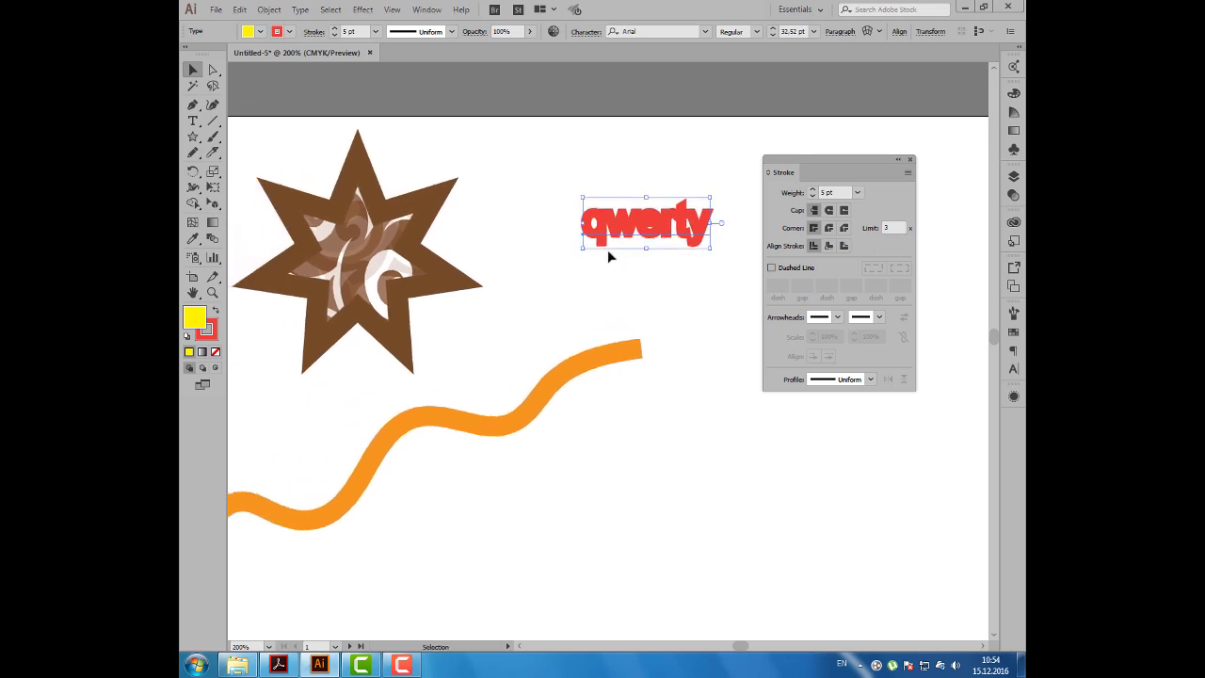
pyautogui.click(894, 228)
pyautogui.click(813, 194)
pyautogui.click(812, 189)
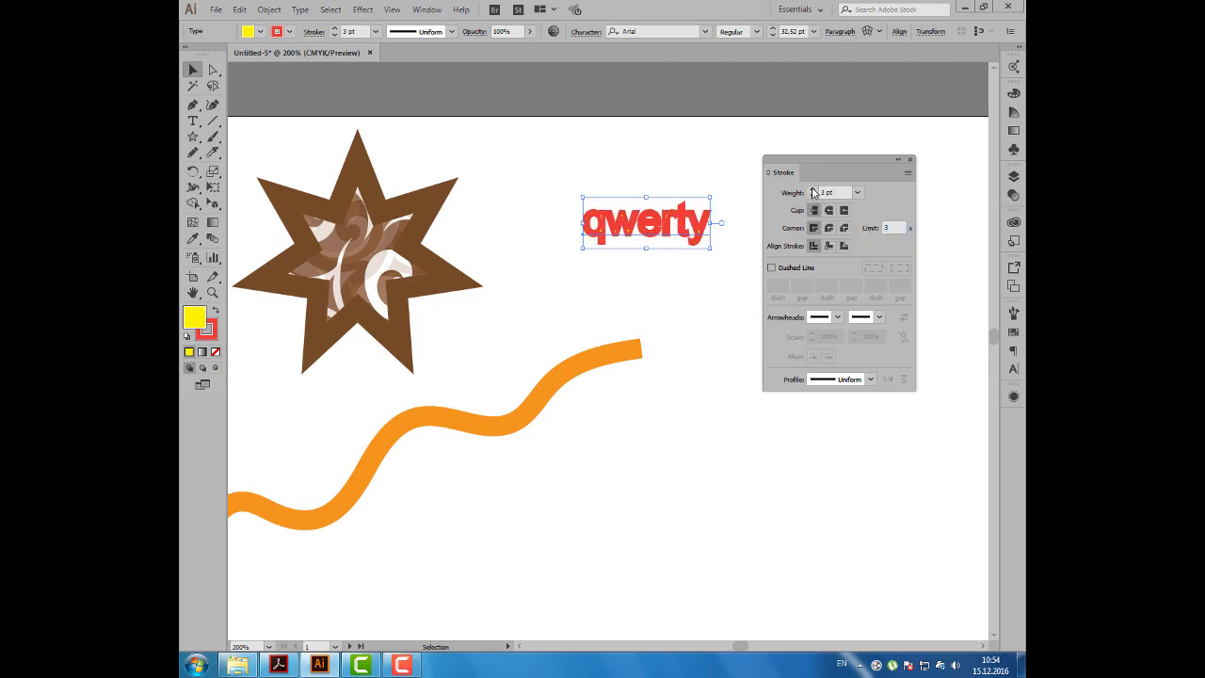
# Move the qwerty text up-left into full view and reselect the star.
pyautogui.click(508, 339)
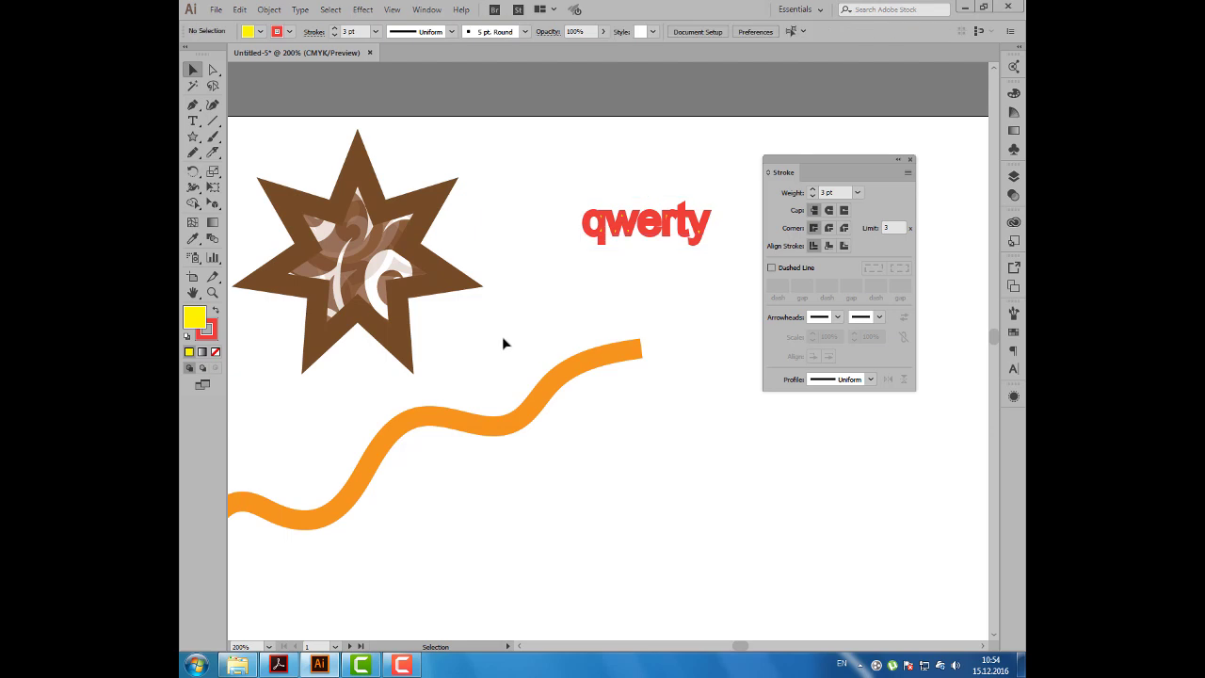
pyautogui.hscroll(-3, 565, 283)
pyautogui.scroll(-1, 535, 254)
pyautogui.click(485, 228)
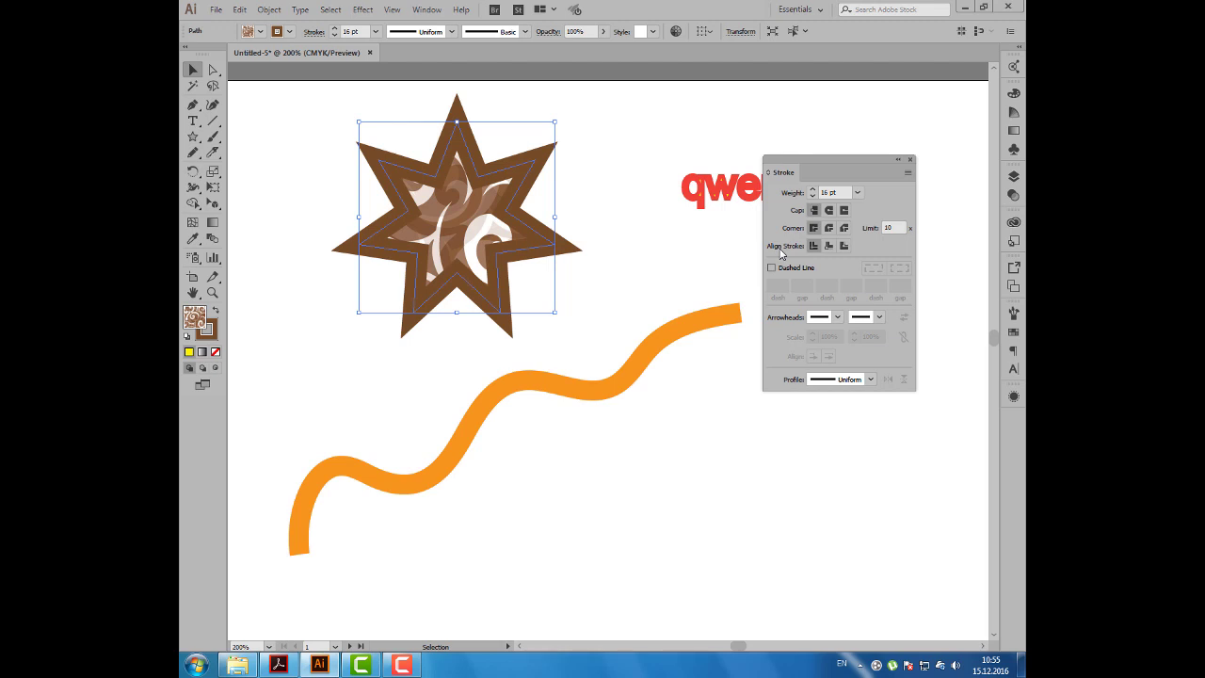
pyautogui.click(721, 325)
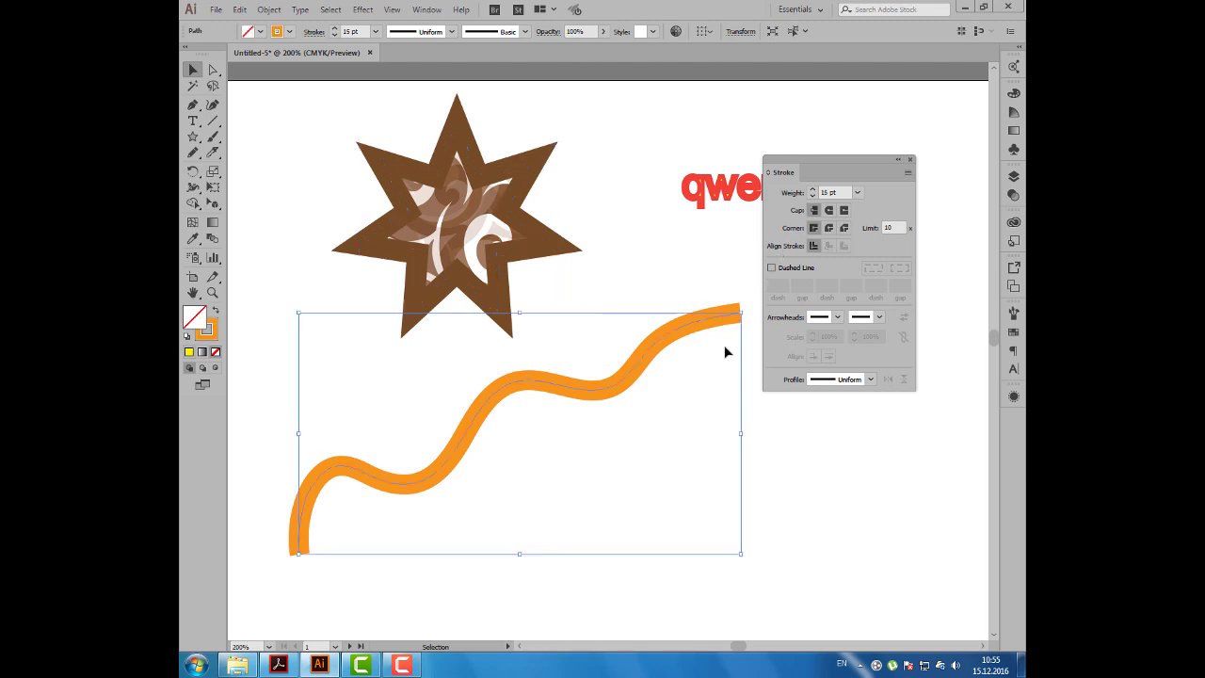
pyautogui.moveTo(725, 192); pyautogui.dragTo(675, 162)
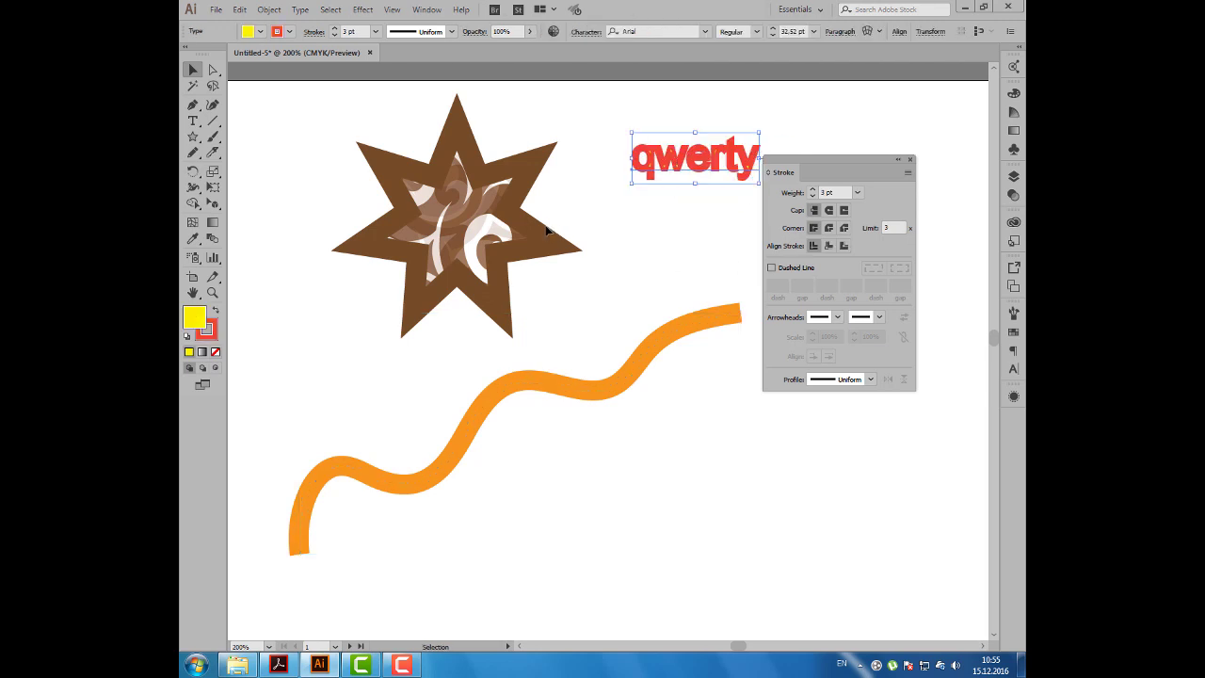
pyautogui.click(485, 224)
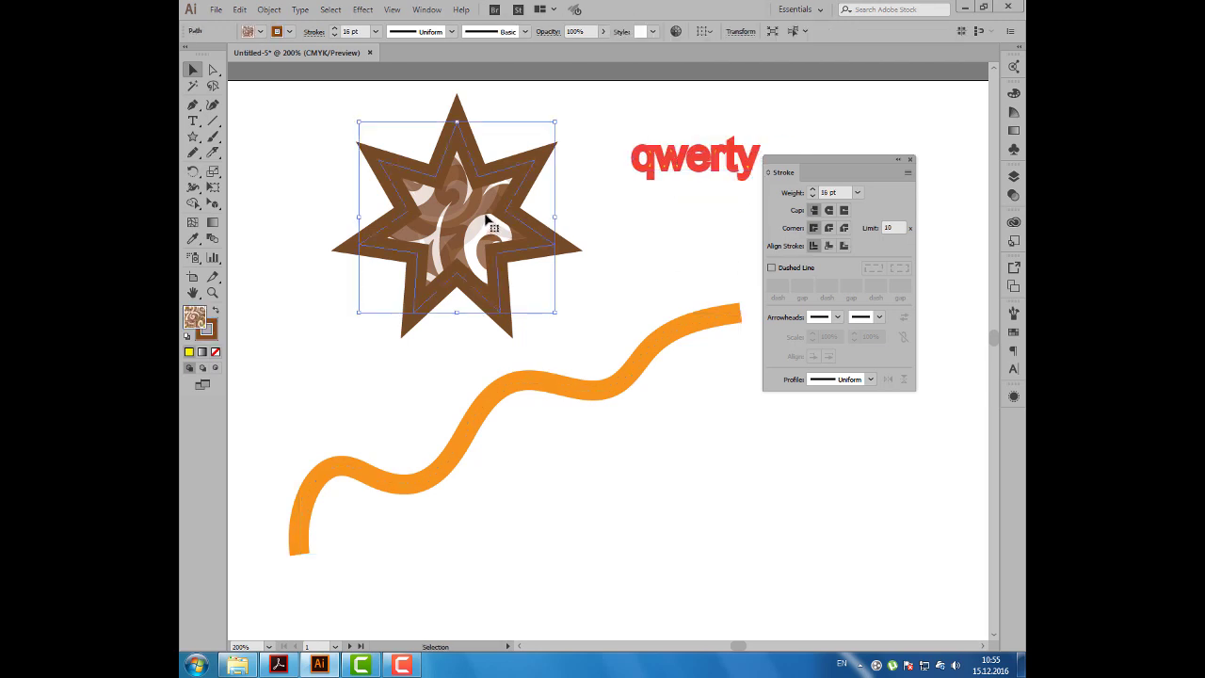
pyautogui.moveTo(785, 173); pyautogui.dragTo(789, 175)
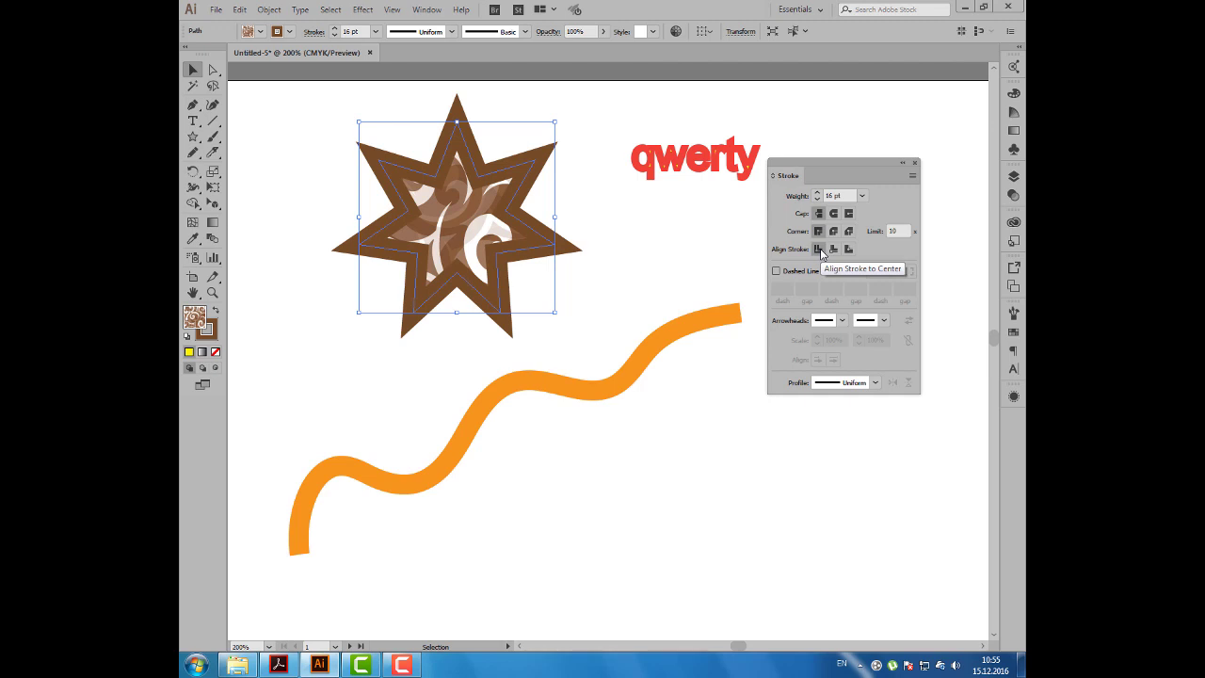
# Try center and inside stroke alignment on the star, keep outside, and move it left.
pyautogui.click(818, 250)
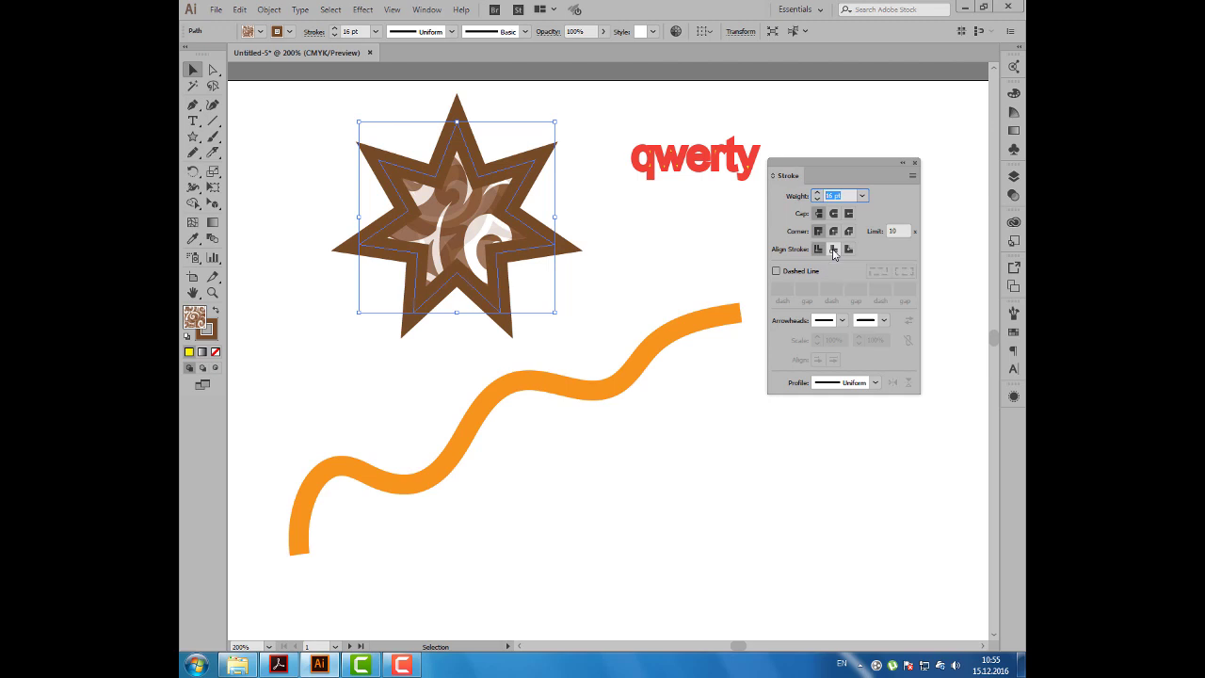
pyautogui.click(833, 249)
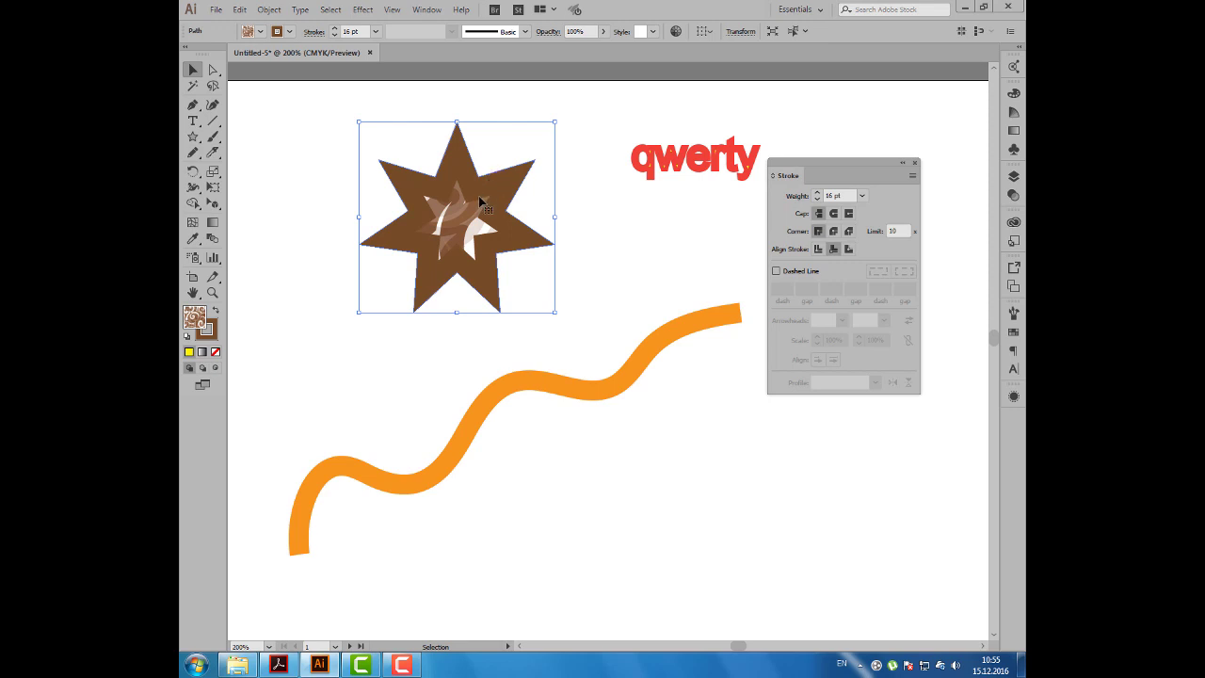
pyautogui.press('Down')
pyautogui.press('Down')
pyautogui.press('Down')
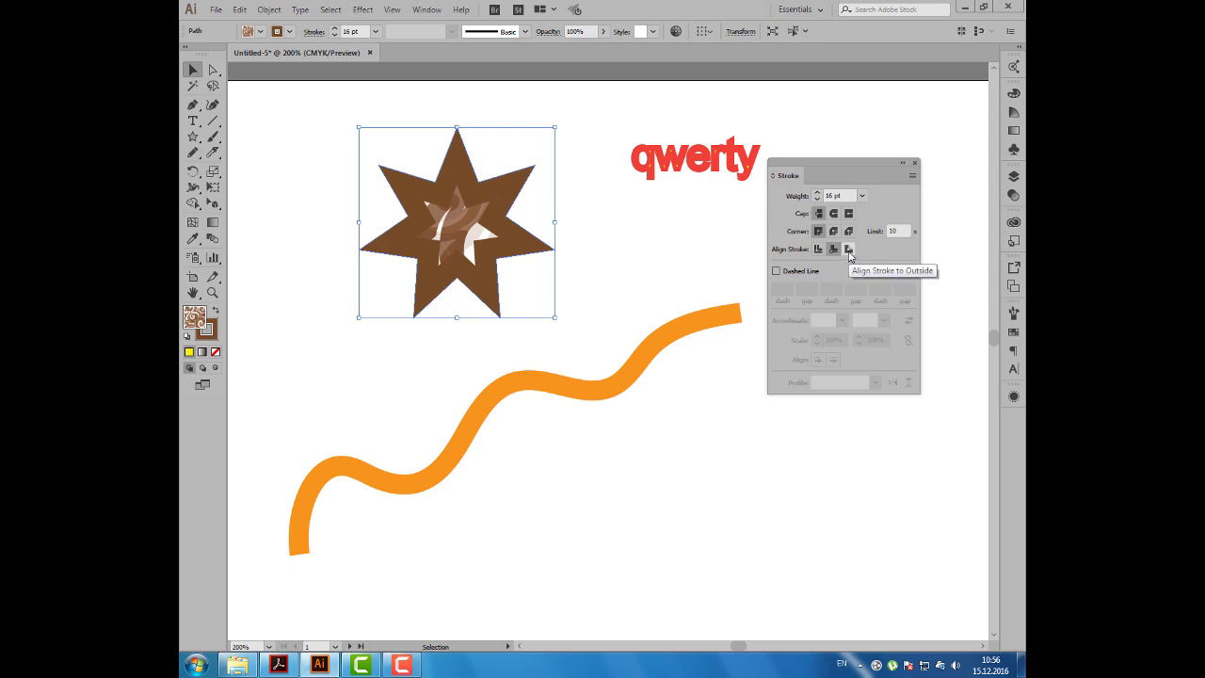
pyautogui.click(849, 250)
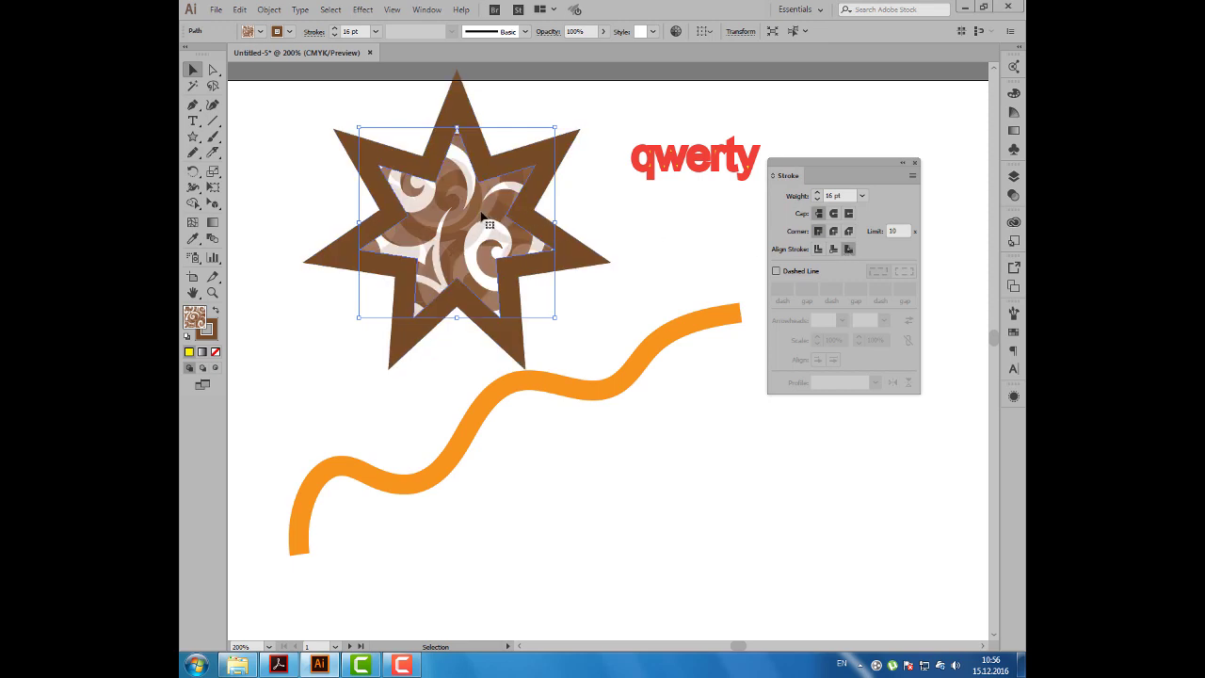
pyautogui.moveTo(489, 217); pyautogui.dragTo(461, 193)
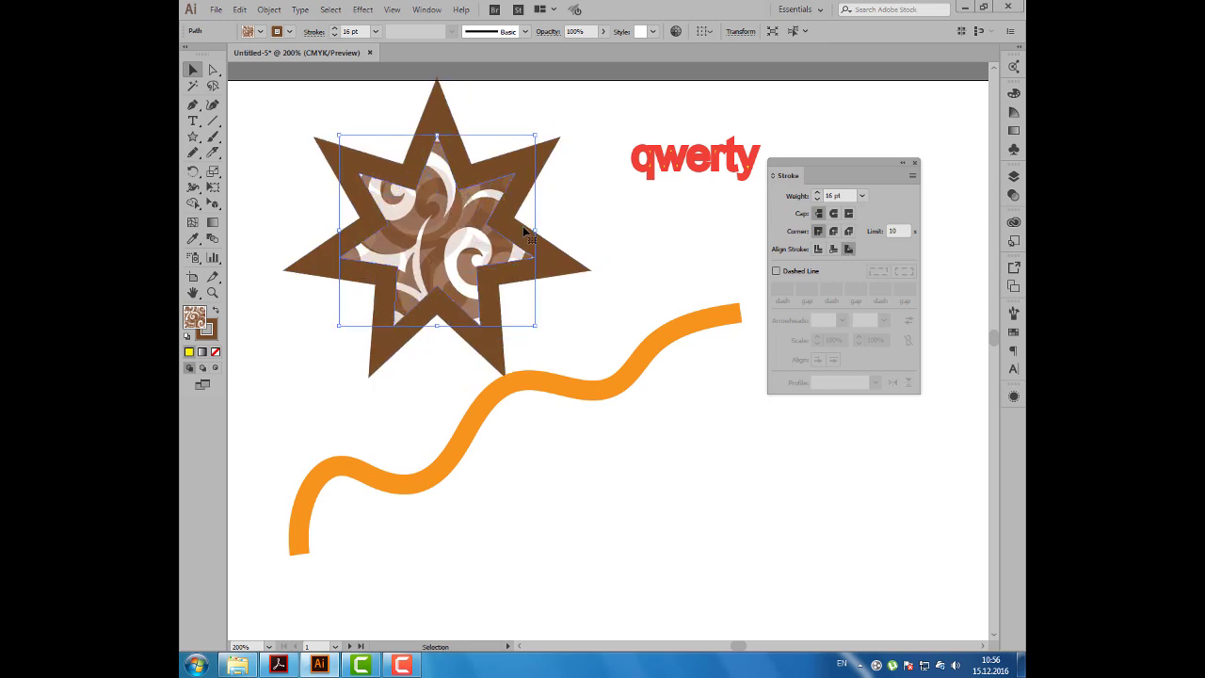
pyautogui.click(704, 170)
# Nudge the qwerty text slightly left and down, then convert it to outlines.
pyautogui.moveTo(788, 176); pyautogui.dragTo(806, 168)
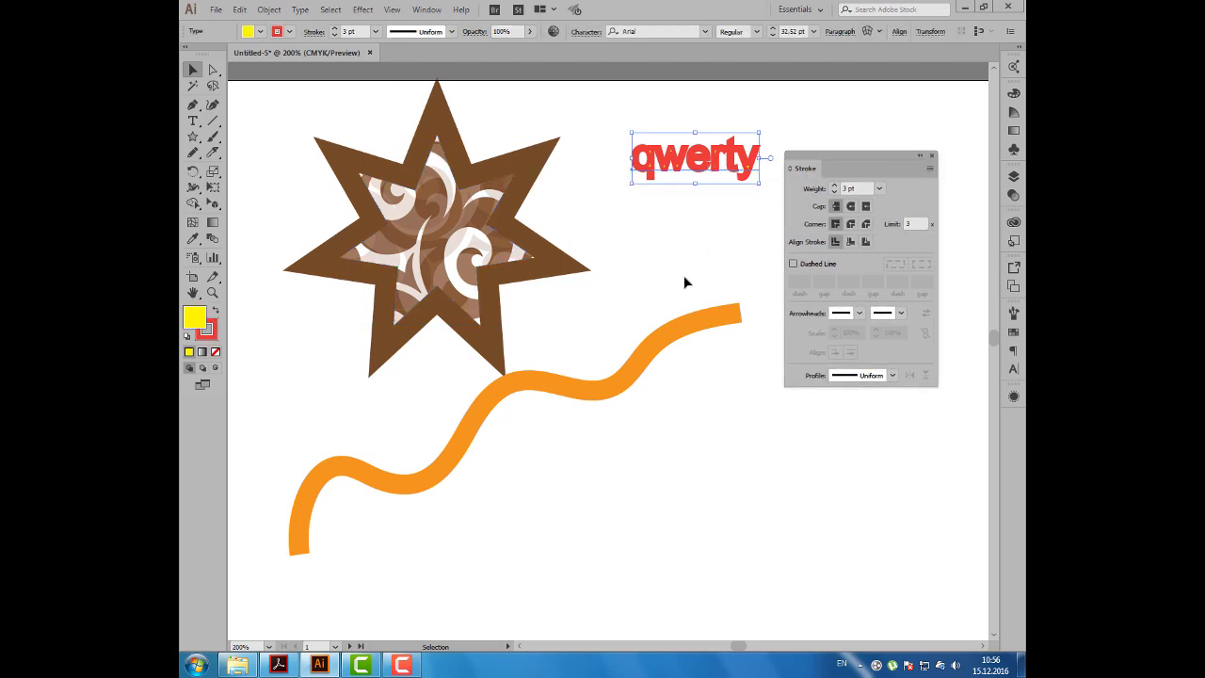
pyautogui.click(714, 338)
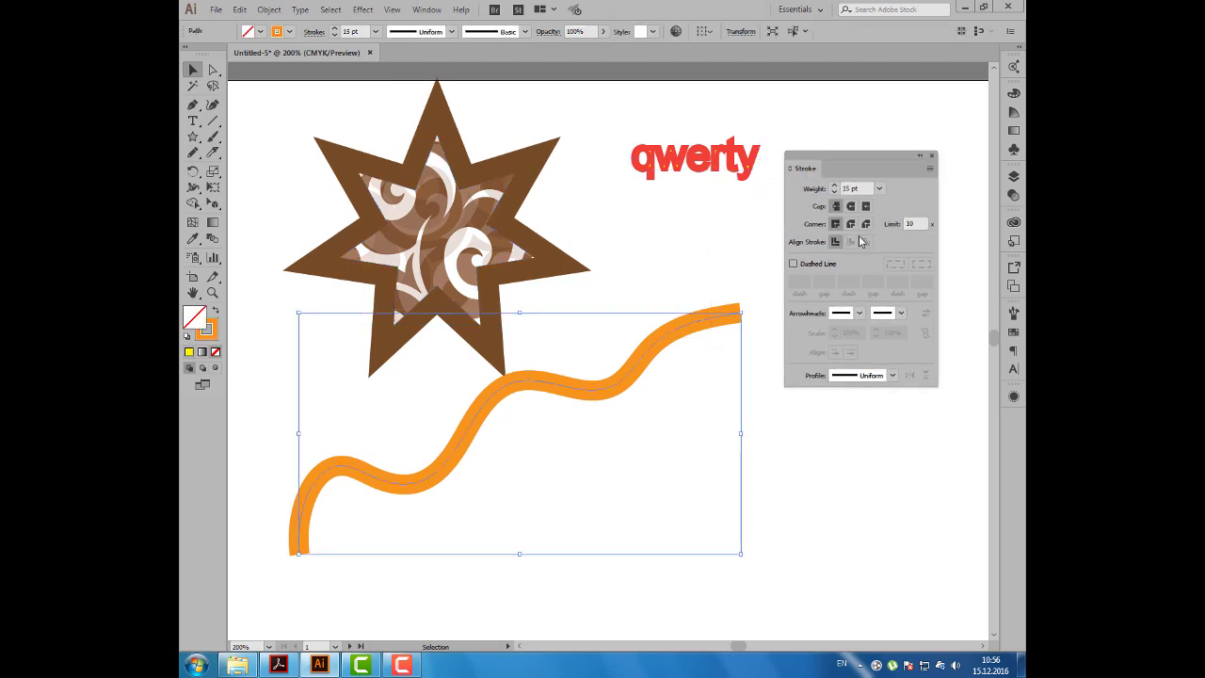
pyautogui.moveTo(699, 161); pyautogui.dragTo(688, 174)
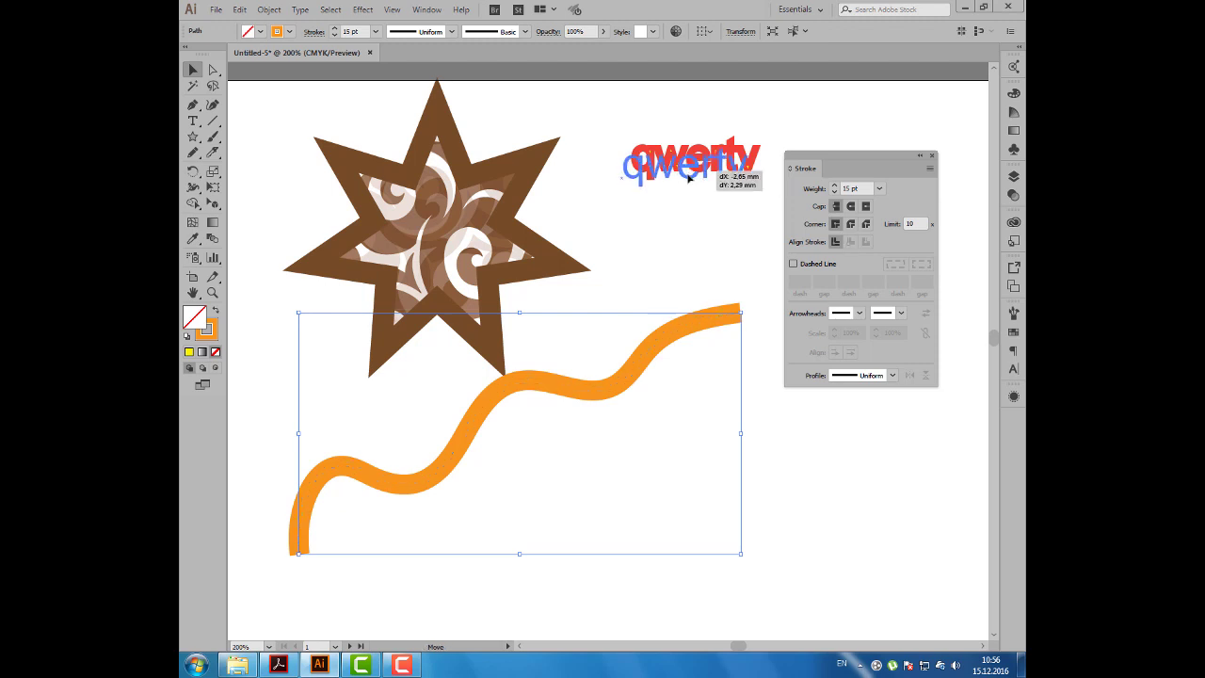
pyautogui.click(301, 10)
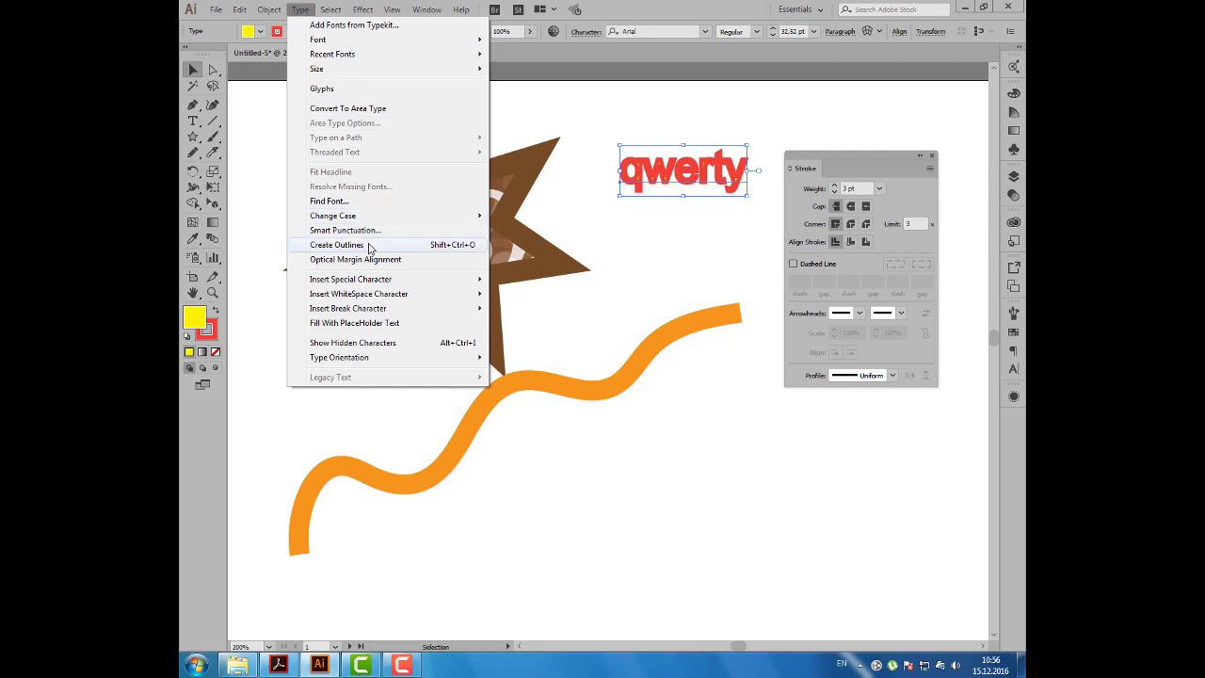
pyautogui.click(852, 246)
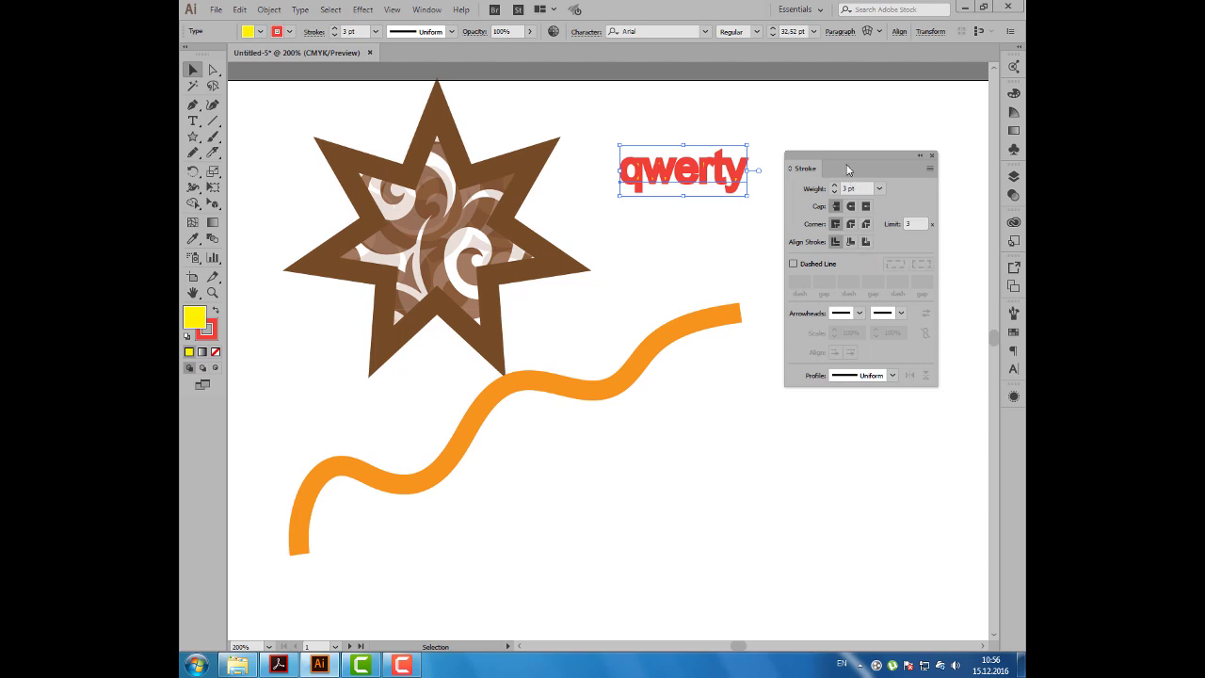
pyautogui.moveTo(851, 166); pyautogui.dragTo(855, 162)
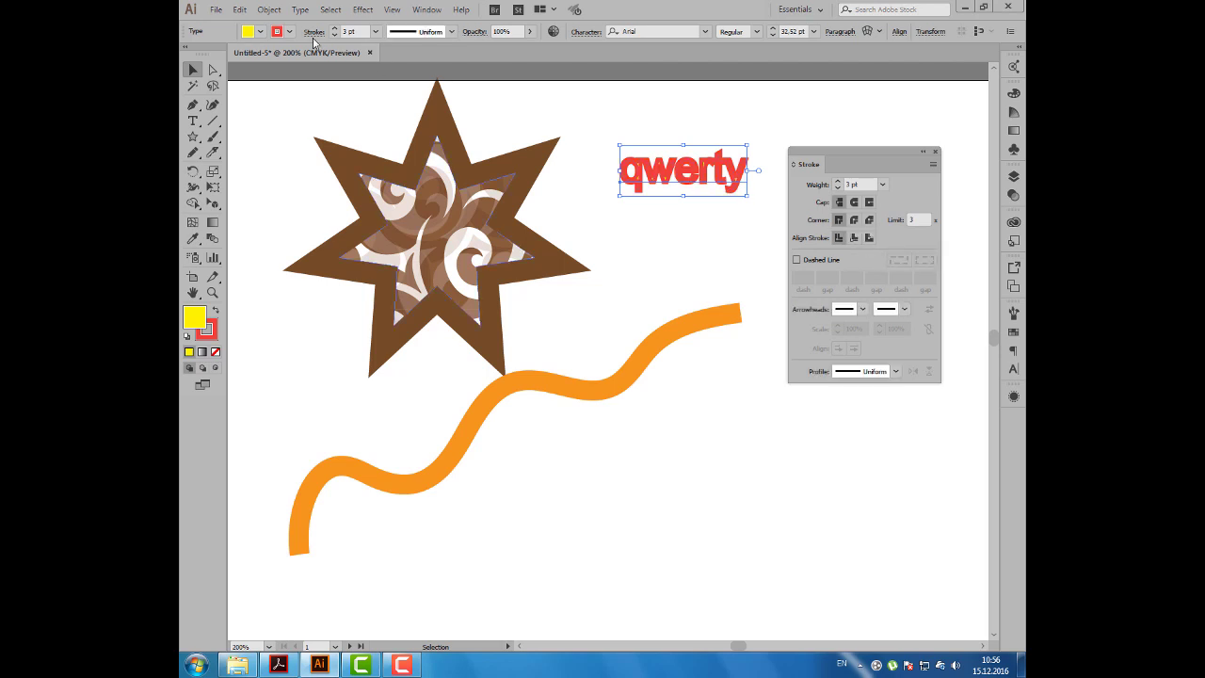
pyautogui.click(299, 9)
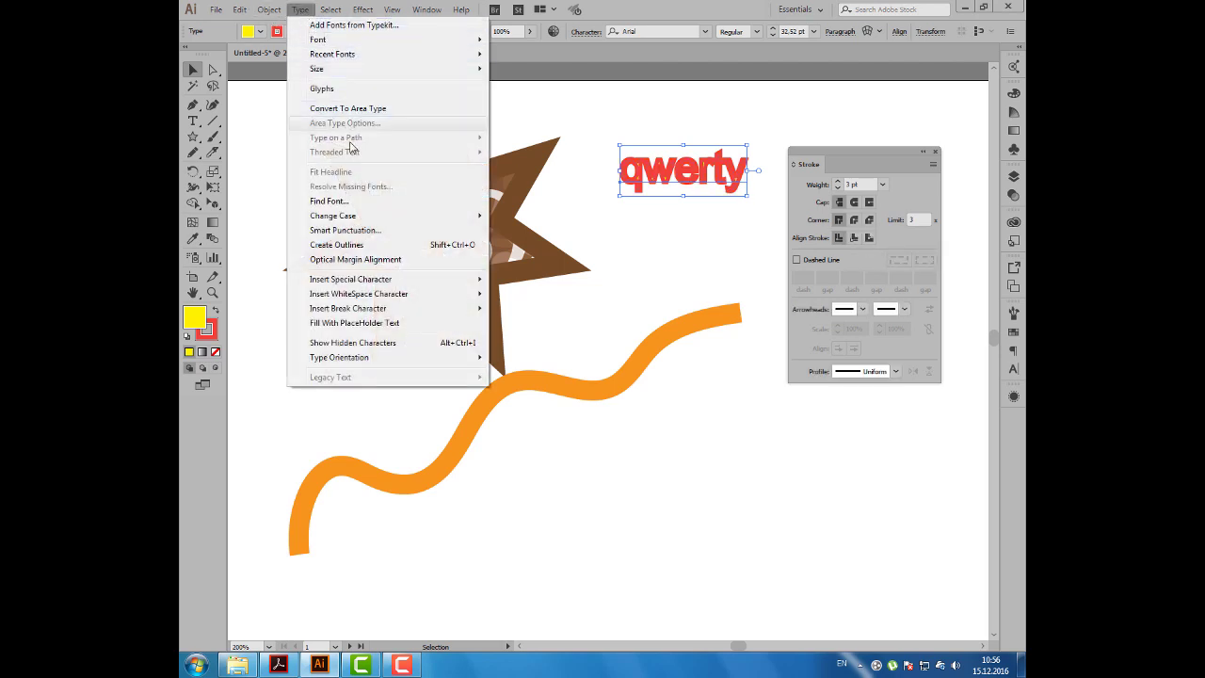
pyautogui.click(393, 246)
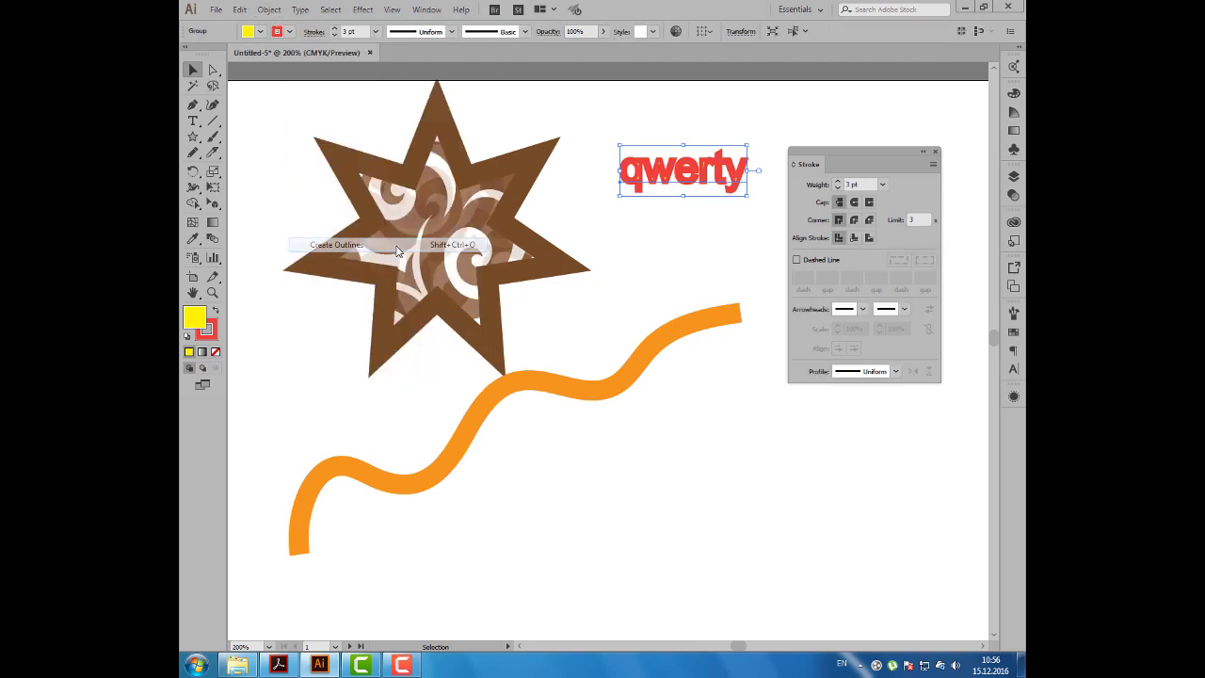
# Align the qwerty letters' stroke to the outside and shift the word left and down.
pyautogui.click(853, 238)
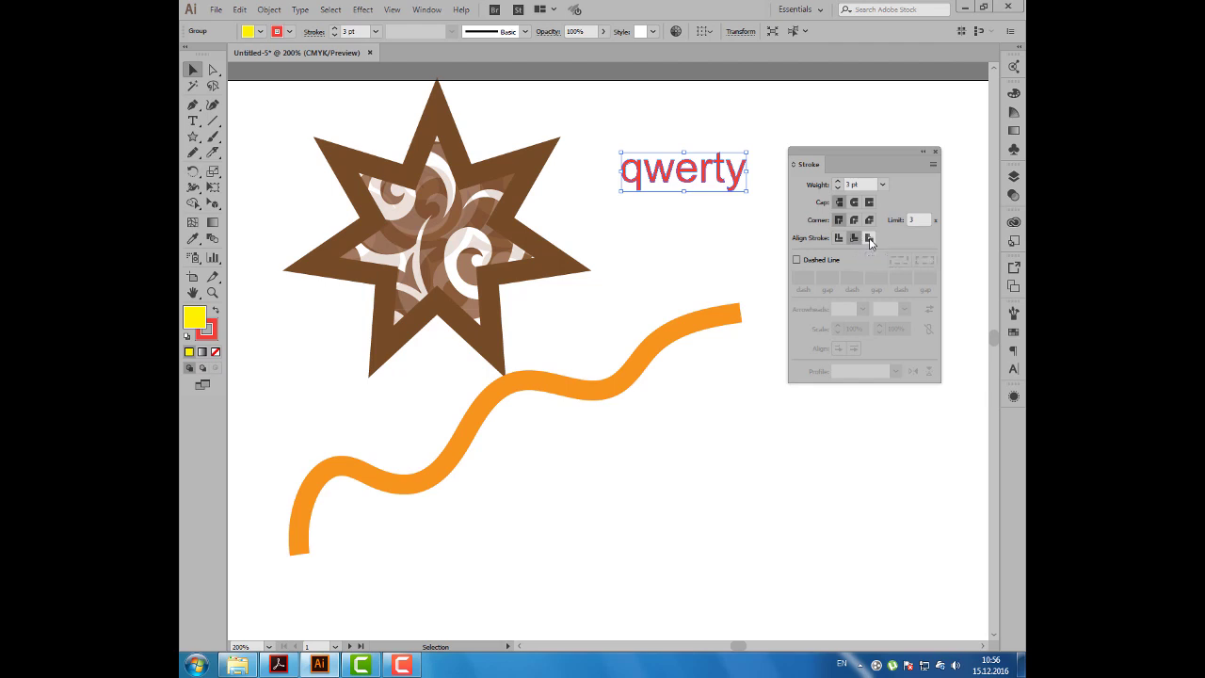
pyautogui.click(868, 238)
pyautogui.moveTo(815, 153); pyautogui.dragTo(826, 144)
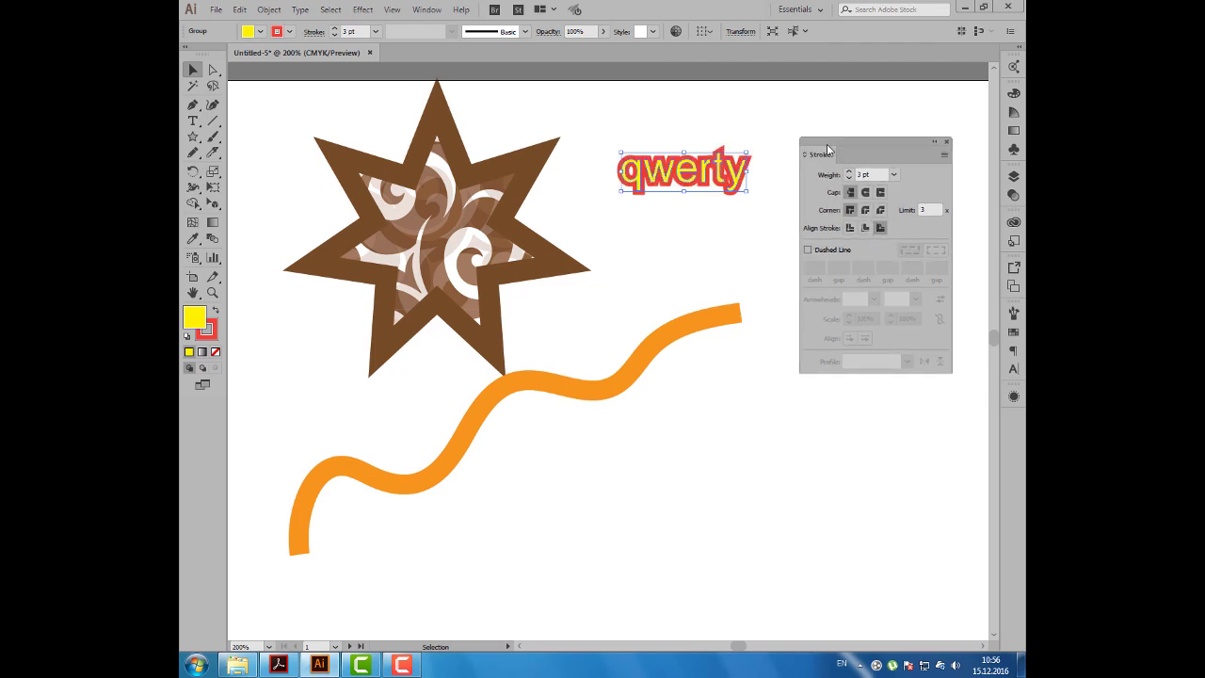
pyautogui.moveTo(731, 181); pyautogui.dragTo(718, 199)
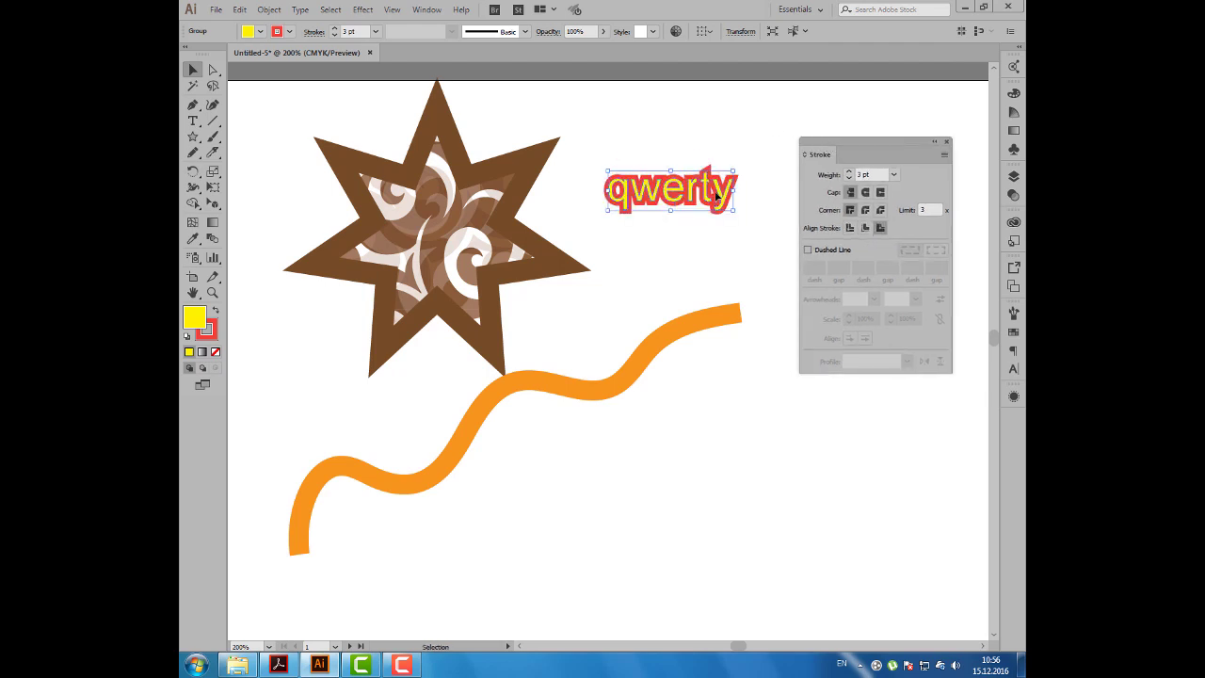
# Ungroup the qwerty letters, raise the y above the others, then reselect the whole word.
pyautogui.rightClick(718, 194)
pyautogui.click(753, 290)
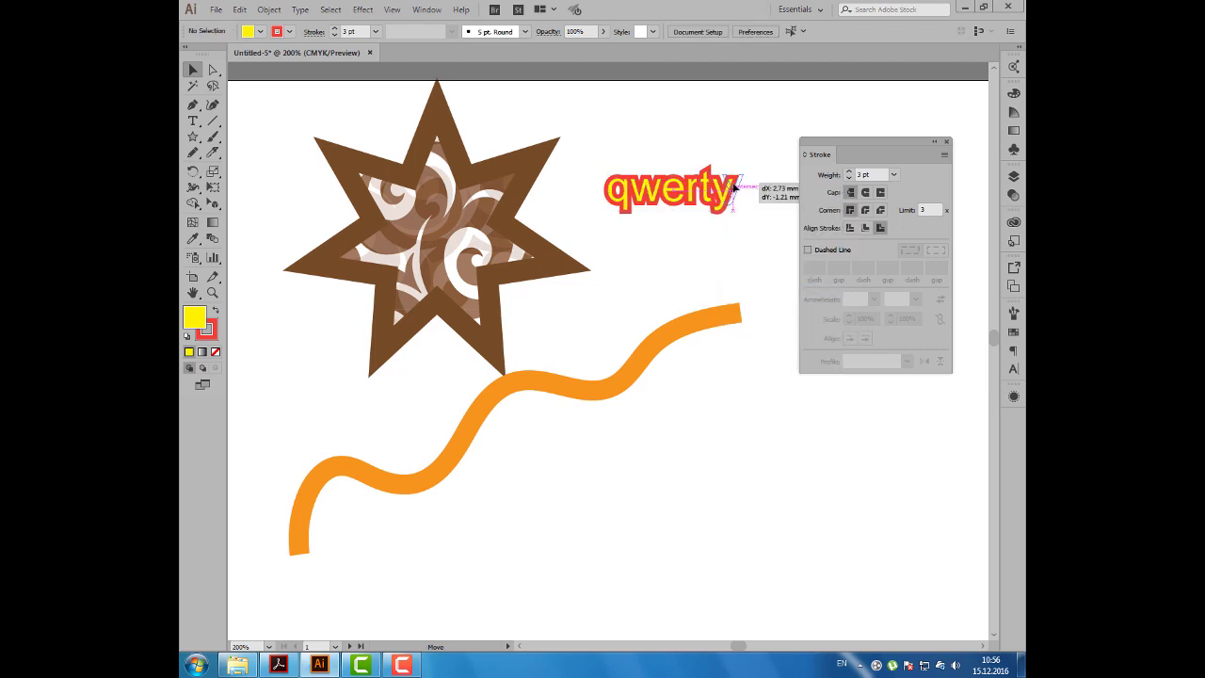
pyautogui.moveTo(707, 187); pyautogui.dragTo(706, 177)
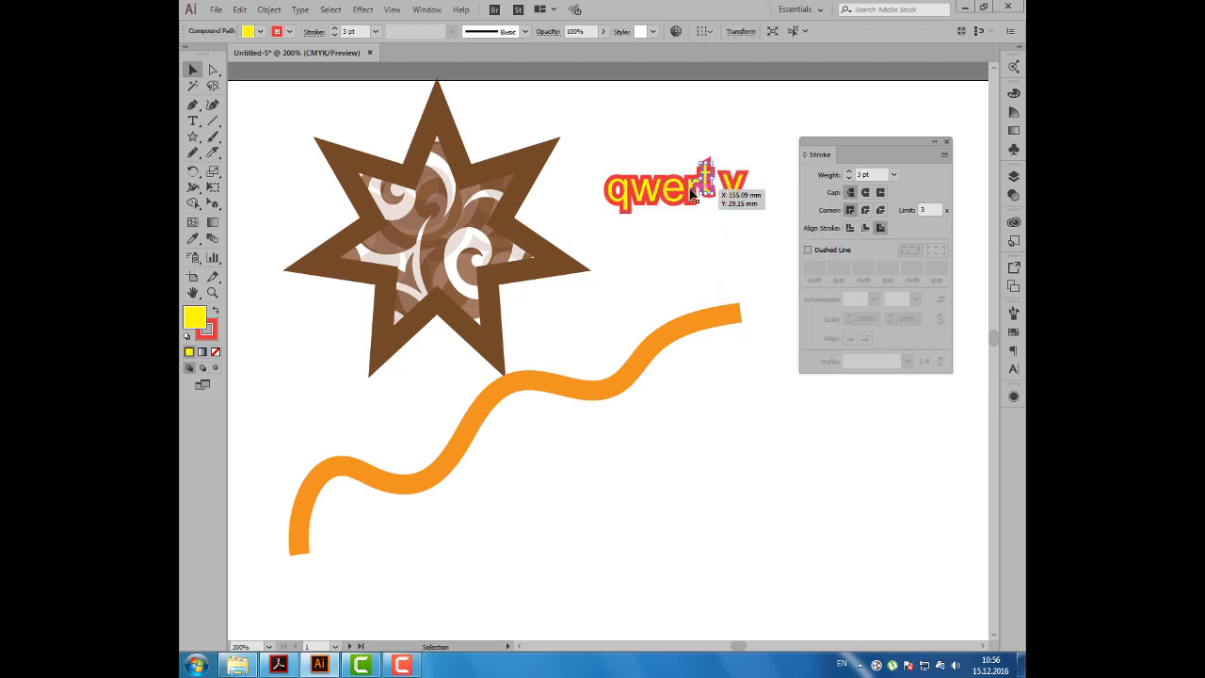
pyautogui.click(610, 187)
pyautogui.hotkey('ctrl', 'z')
pyautogui.click(673, 185)
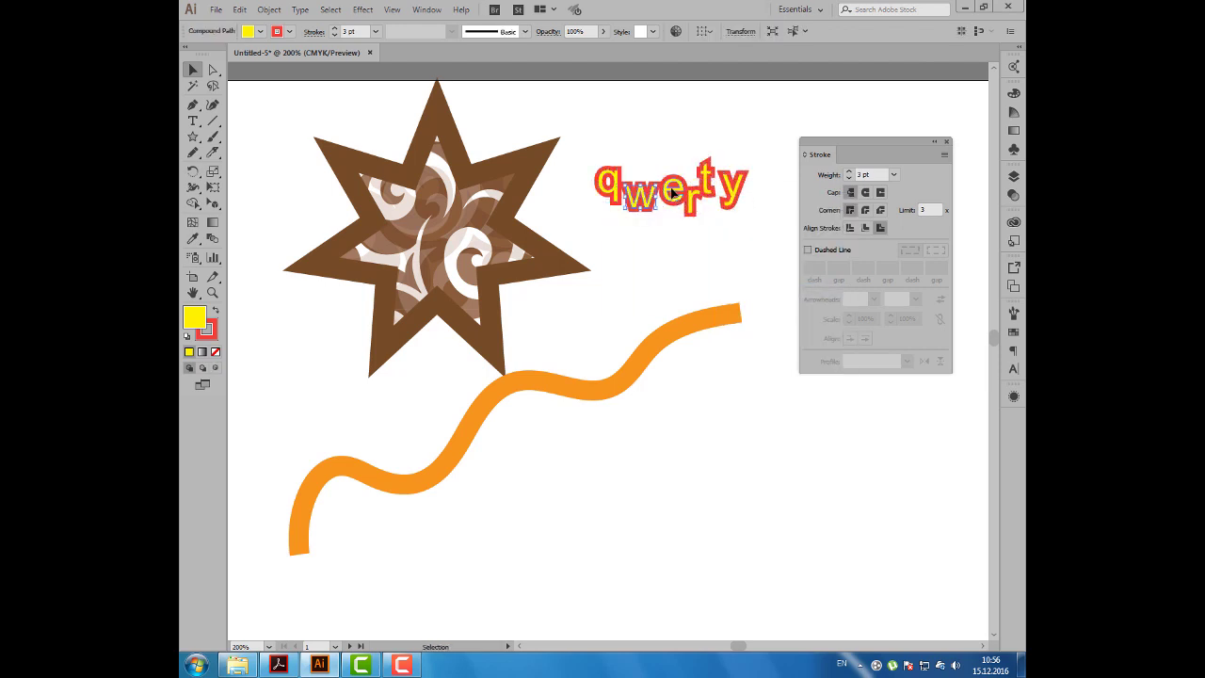
pyautogui.click(712, 233)
pyautogui.moveTo(588, 173); pyautogui.dragTo(752, 212)
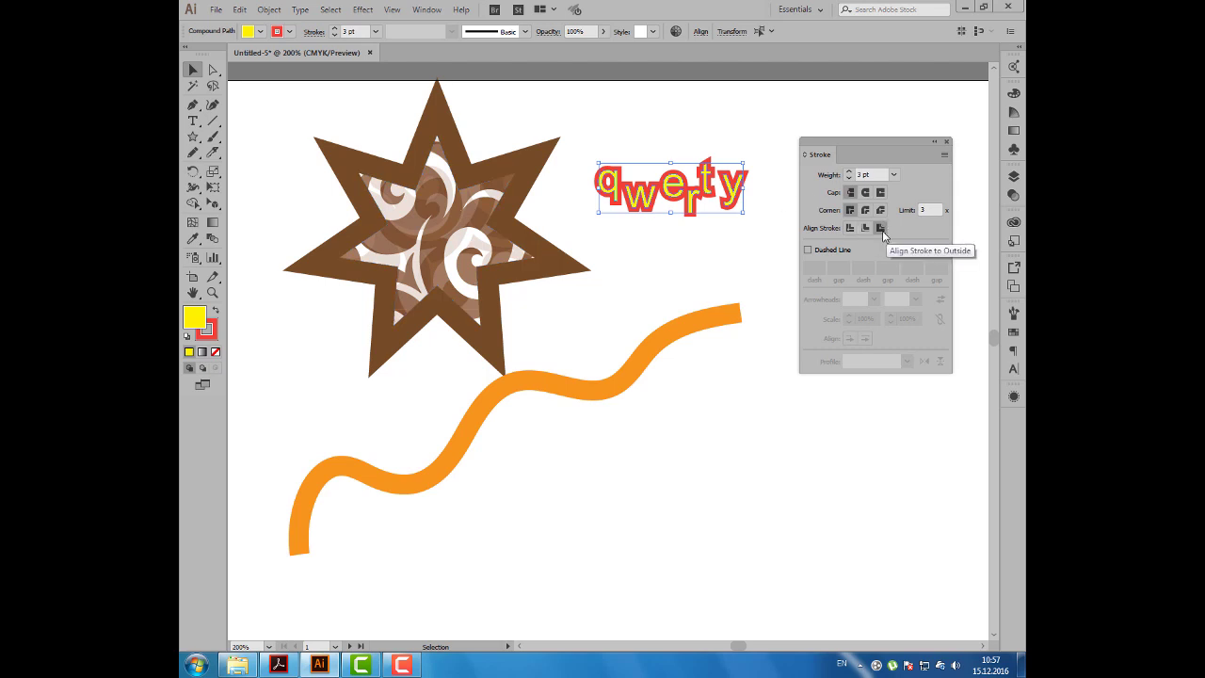
# Make the orange wavy path dashed with a 35 pt dash and 15 pt gap.
pyautogui.click(690, 326)
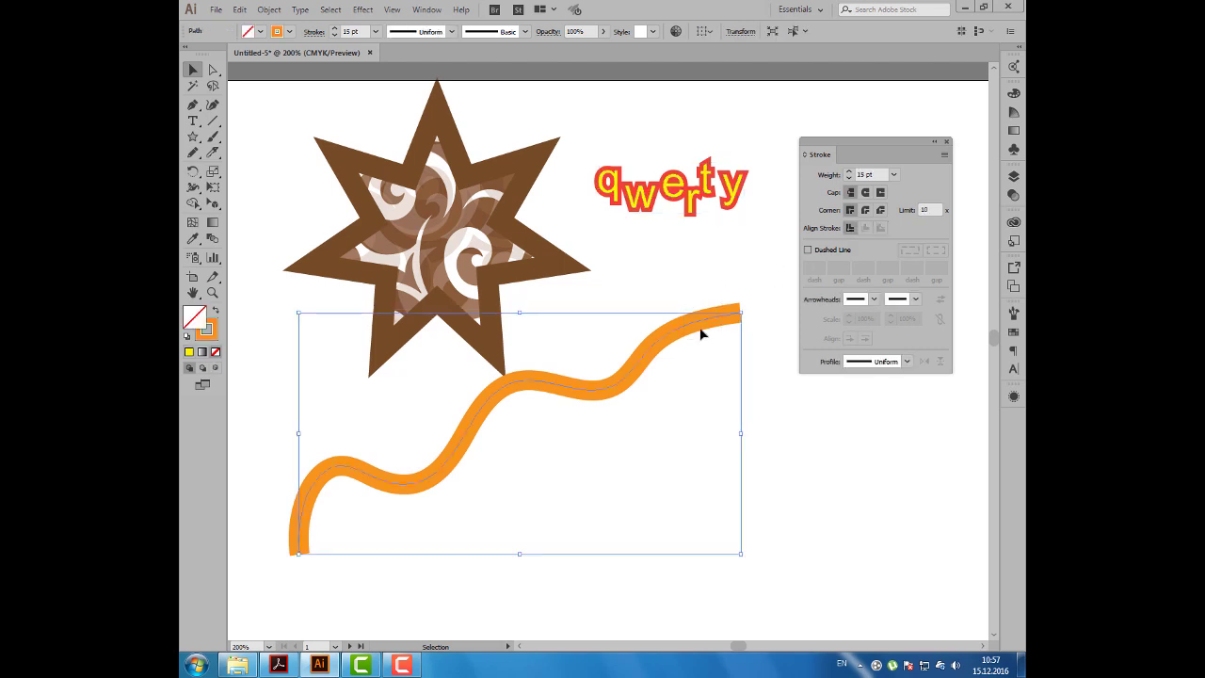
pyautogui.moveTo(690, 327); pyautogui.dragTo(701, 340)
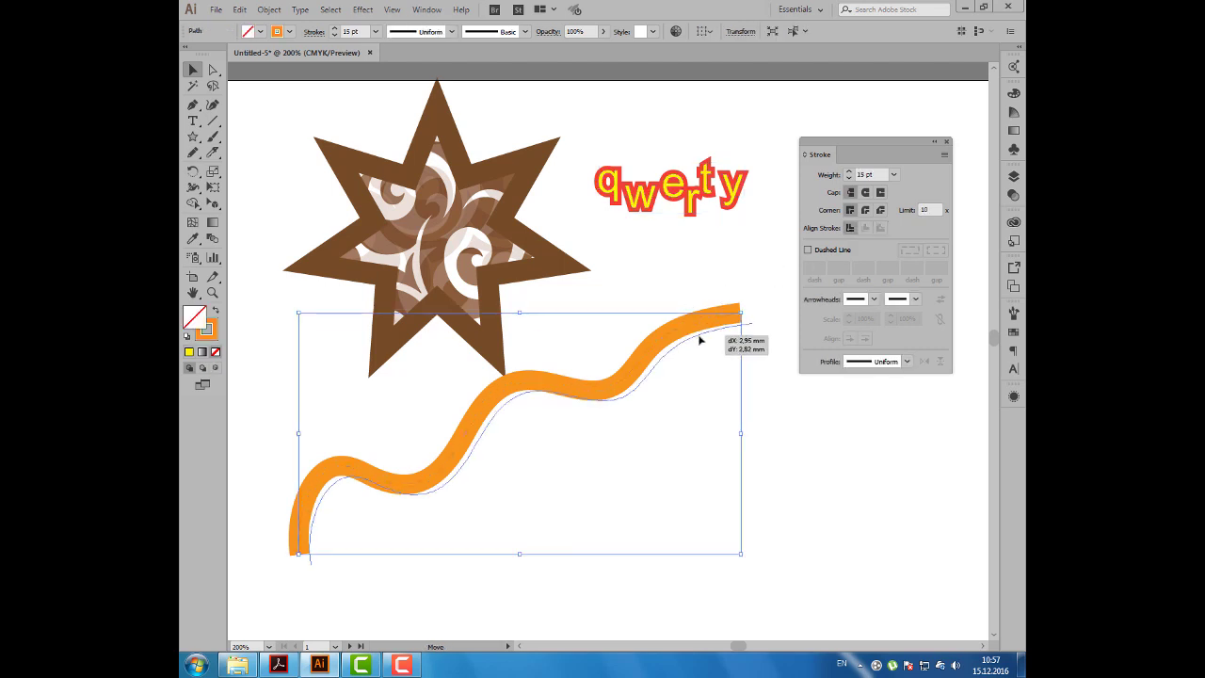
pyautogui.click(825, 252)
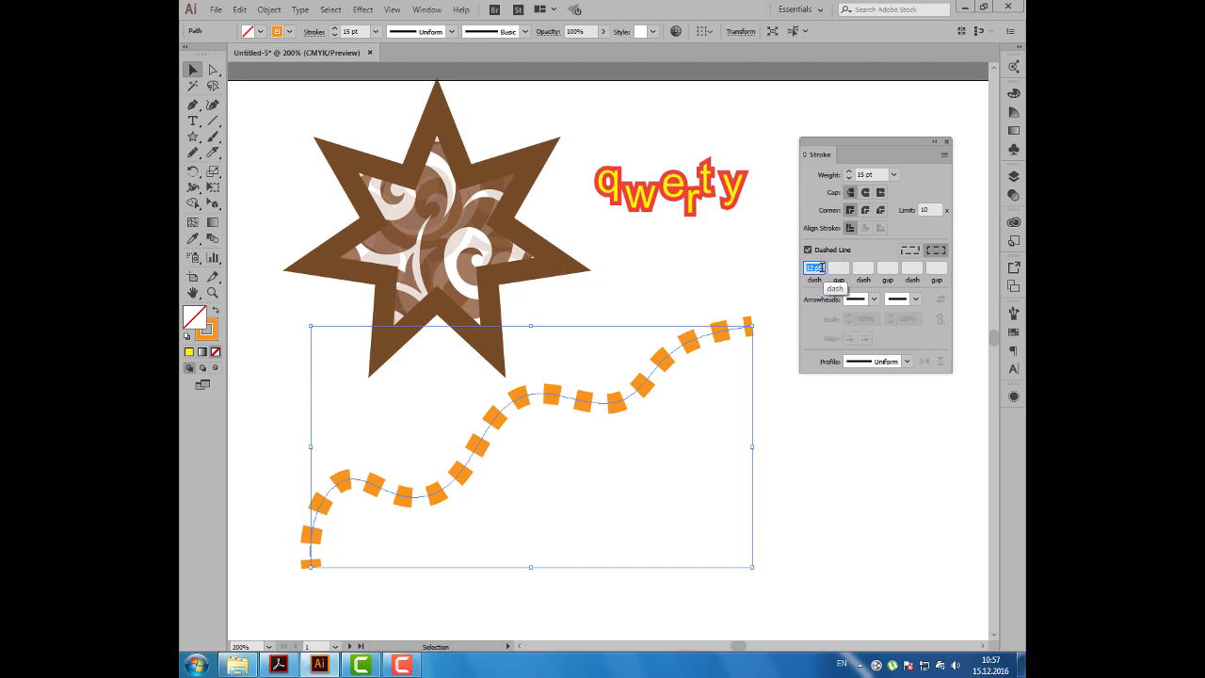
pyautogui.click(821, 267)
pyautogui.press('Return')
pyautogui.write('35')
pyautogui.press('Tab')
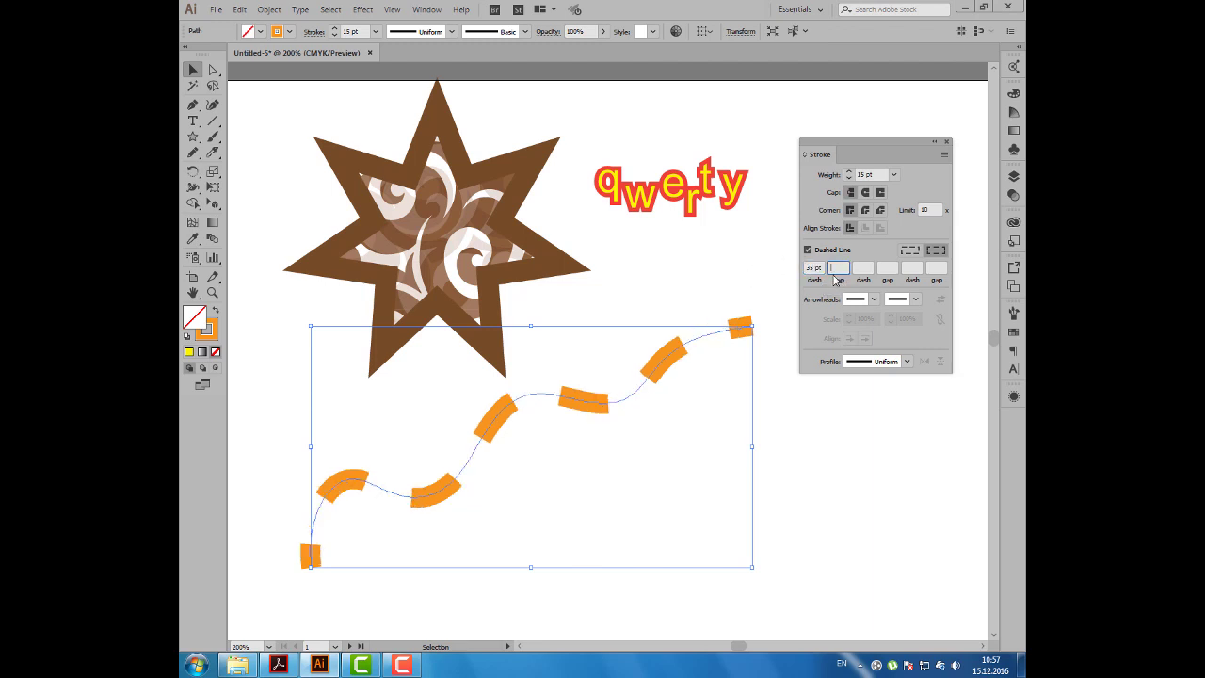
pyautogui.write('5')
pyautogui.press('Tab')
pyautogui.write('24')
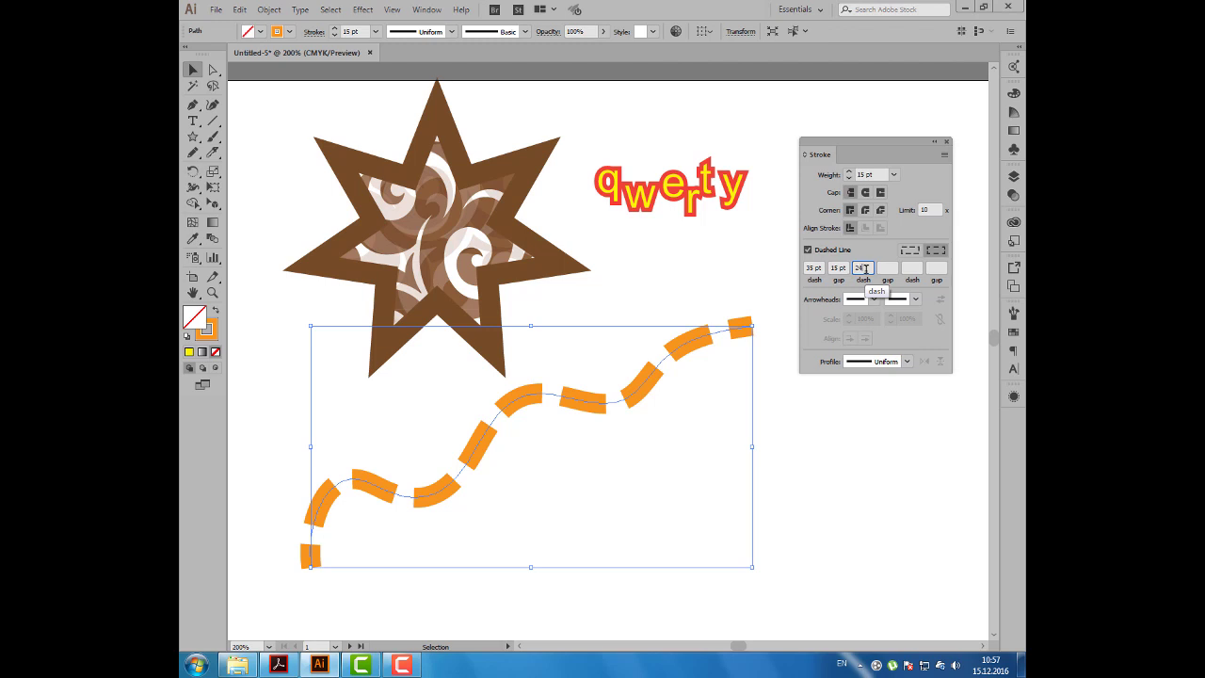
# Add extra dash and gap values of 24, 12, 3 and 2 pt.
pyautogui.press('Tab')
pyautogui.write('12')
pyautogui.press('Tab')
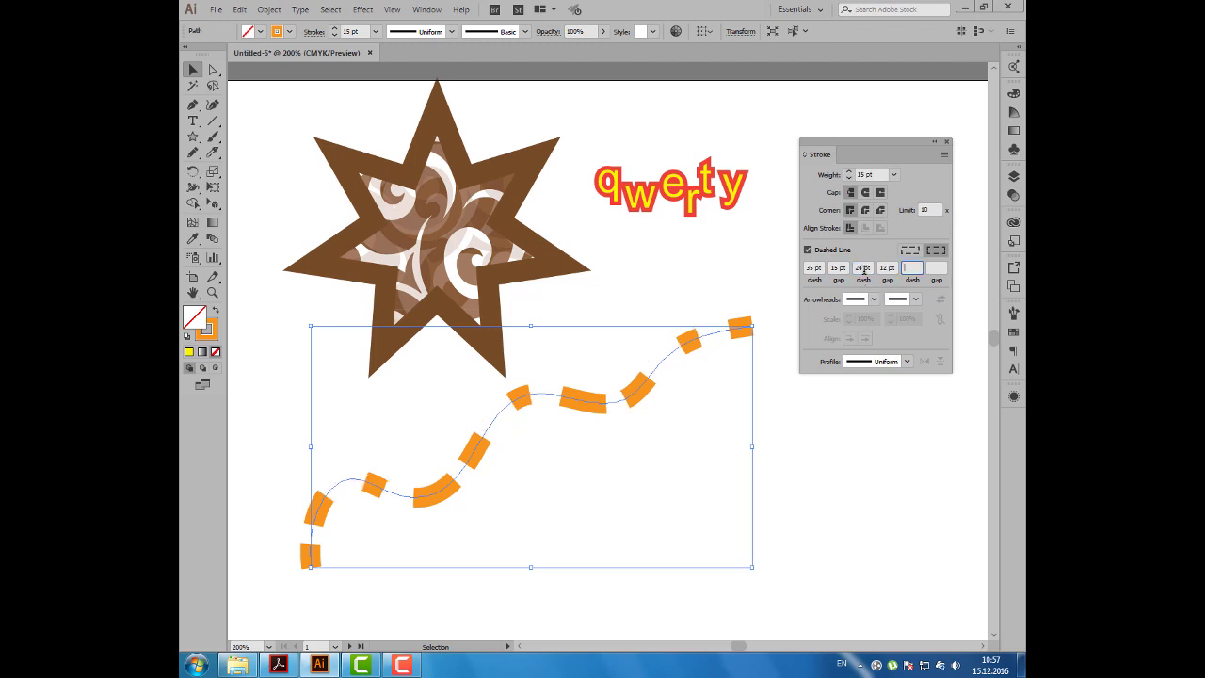
pyautogui.write('3')
pyautogui.press('Tab')
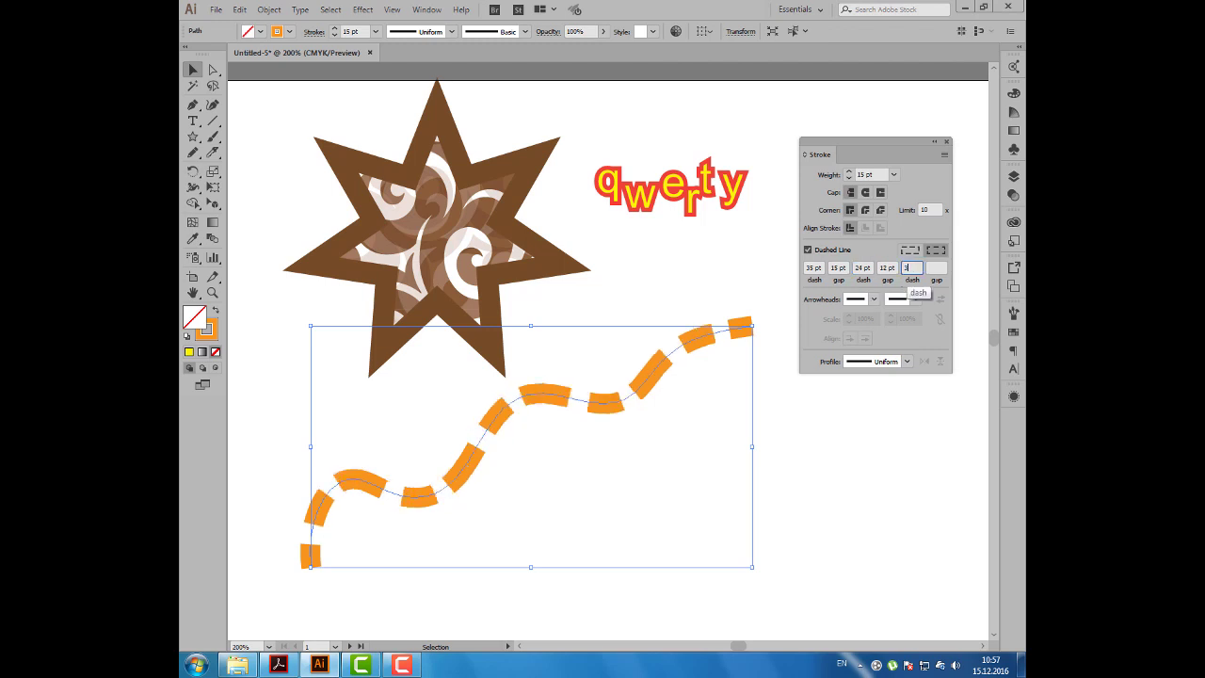
pyautogui.write('2')
pyautogui.press('Tab')
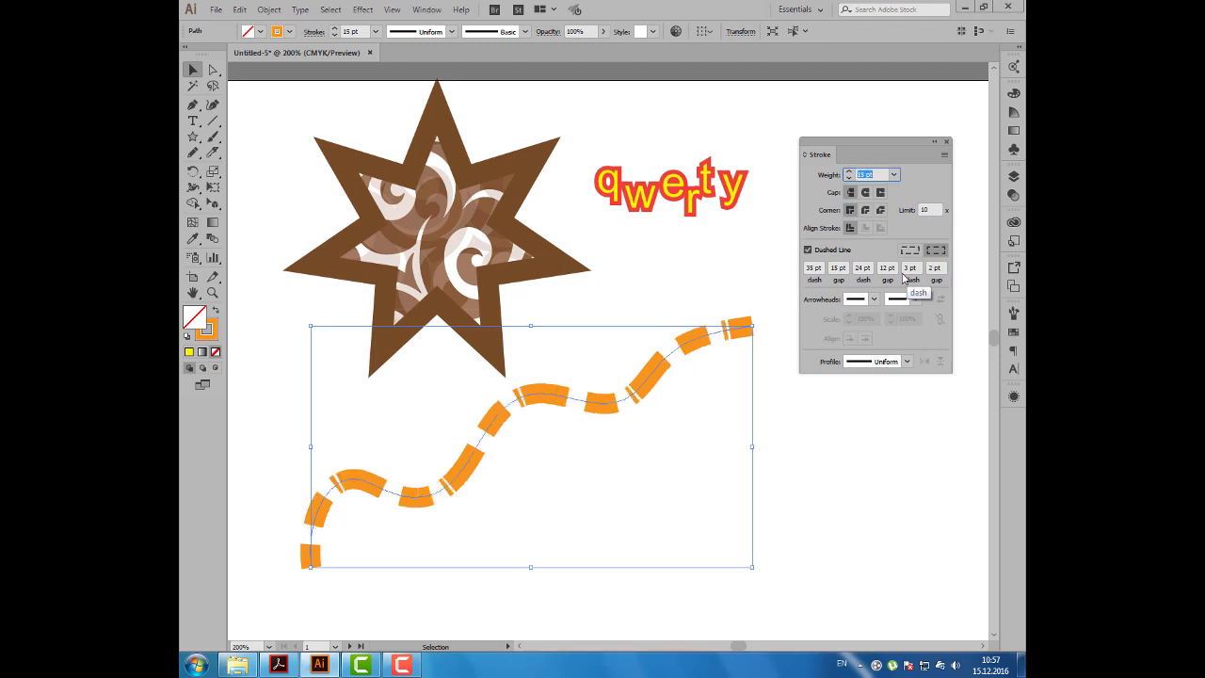
# Clear the extra dash values and settle the gap at 15 pt after trying 25 pt.
pyautogui.click(862, 267)
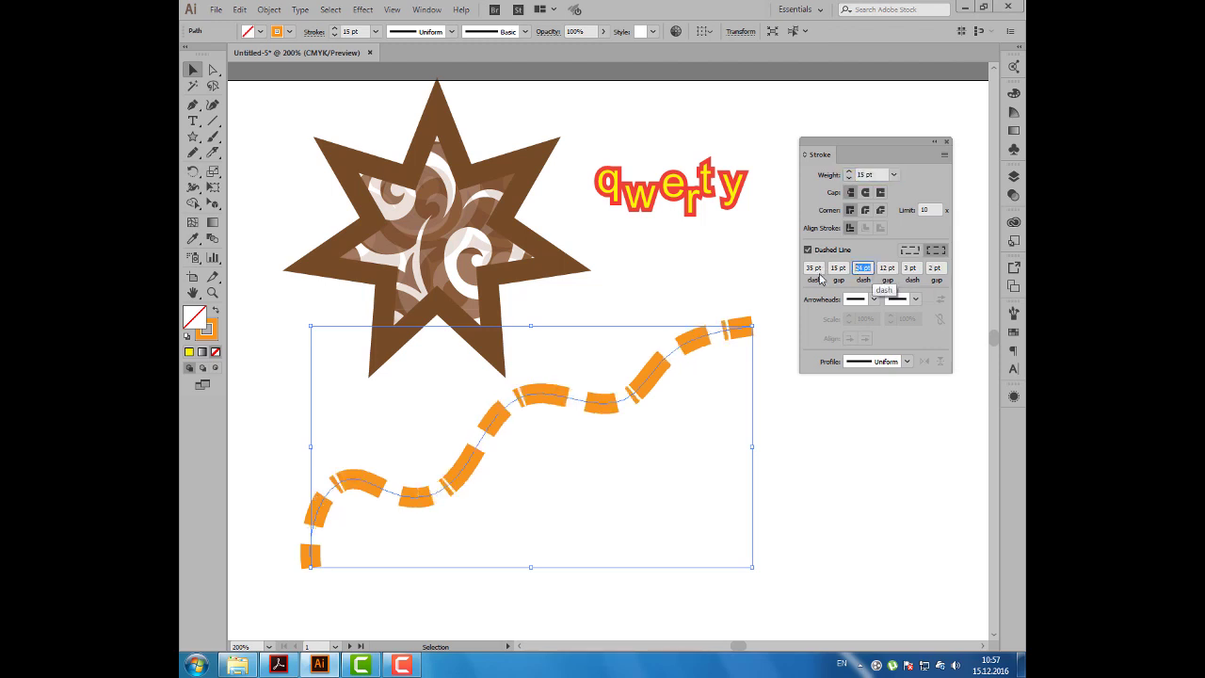
pyautogui.press('BackSpace')
pyautogui.press('Tab')
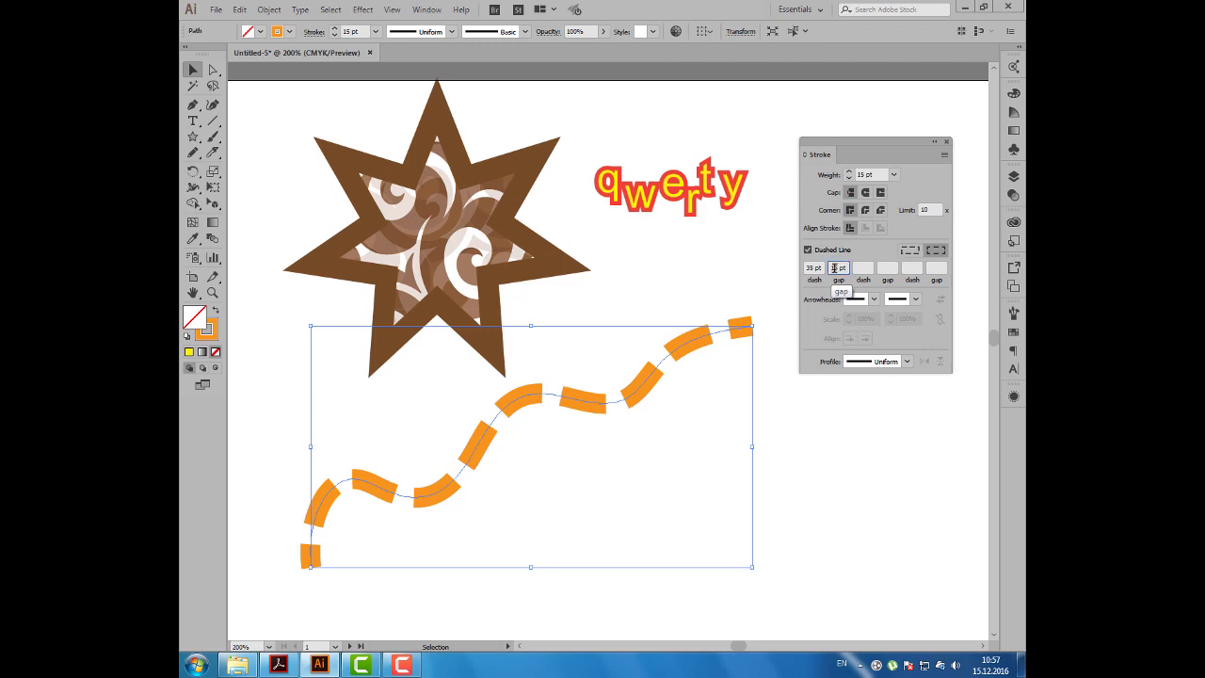
pyautogui.click(830, 269)
pyautogui.write('25')
pyautogui.press('Return')
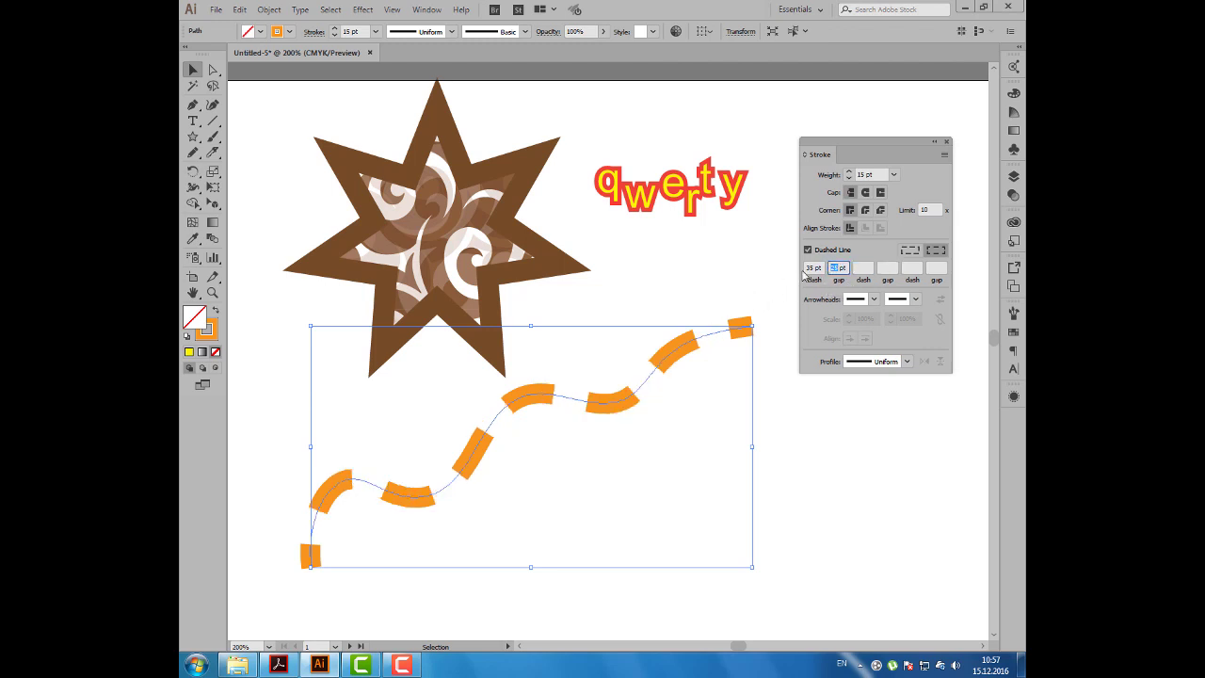
pyautogui.press('Tab')
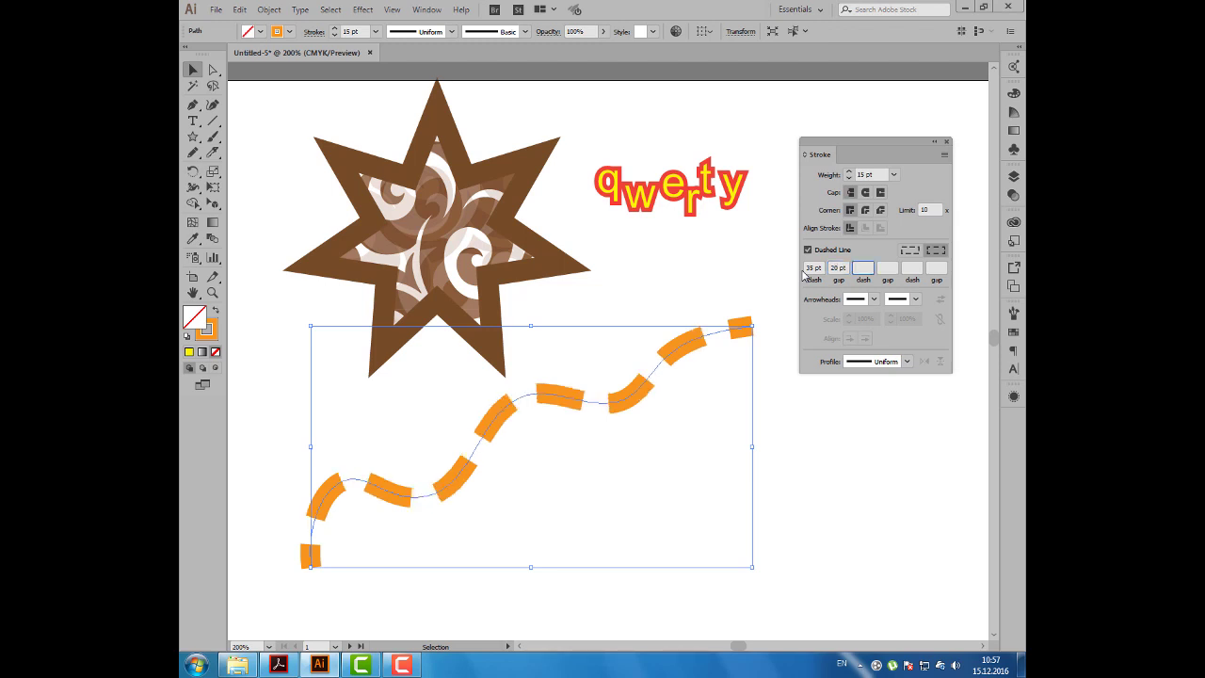
pyautogui.hotkey('shift', 'Tab')
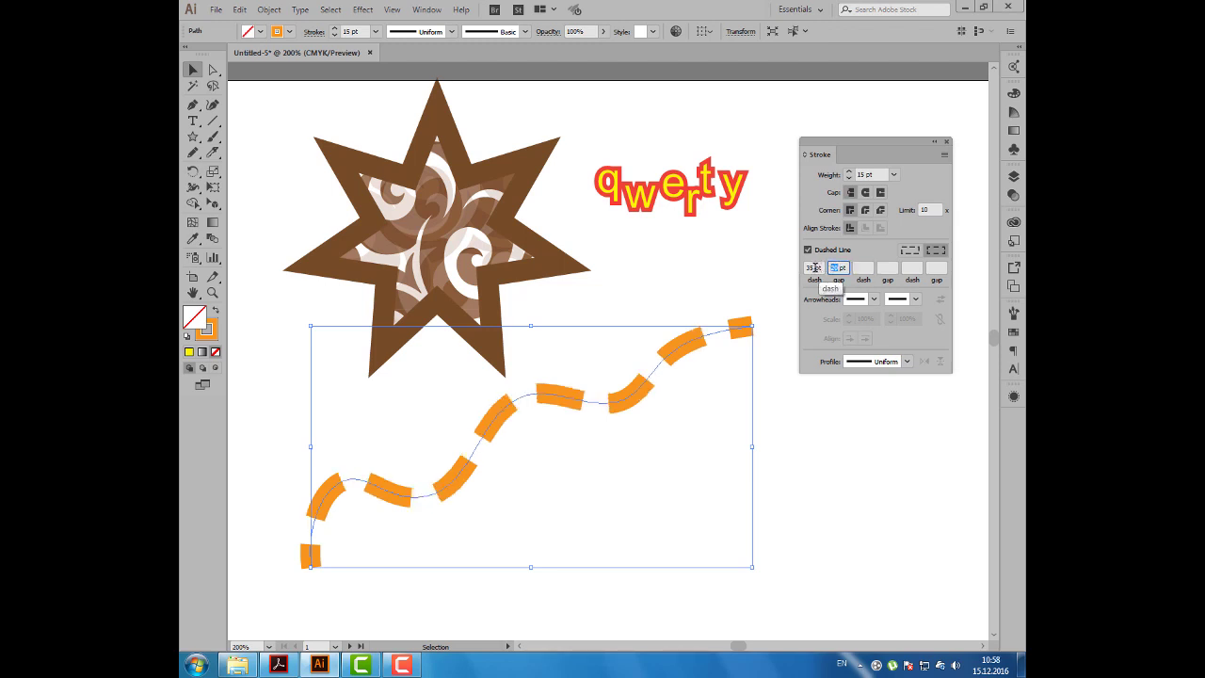
pyautogui.write('15')
pyautogui.press('Tab')
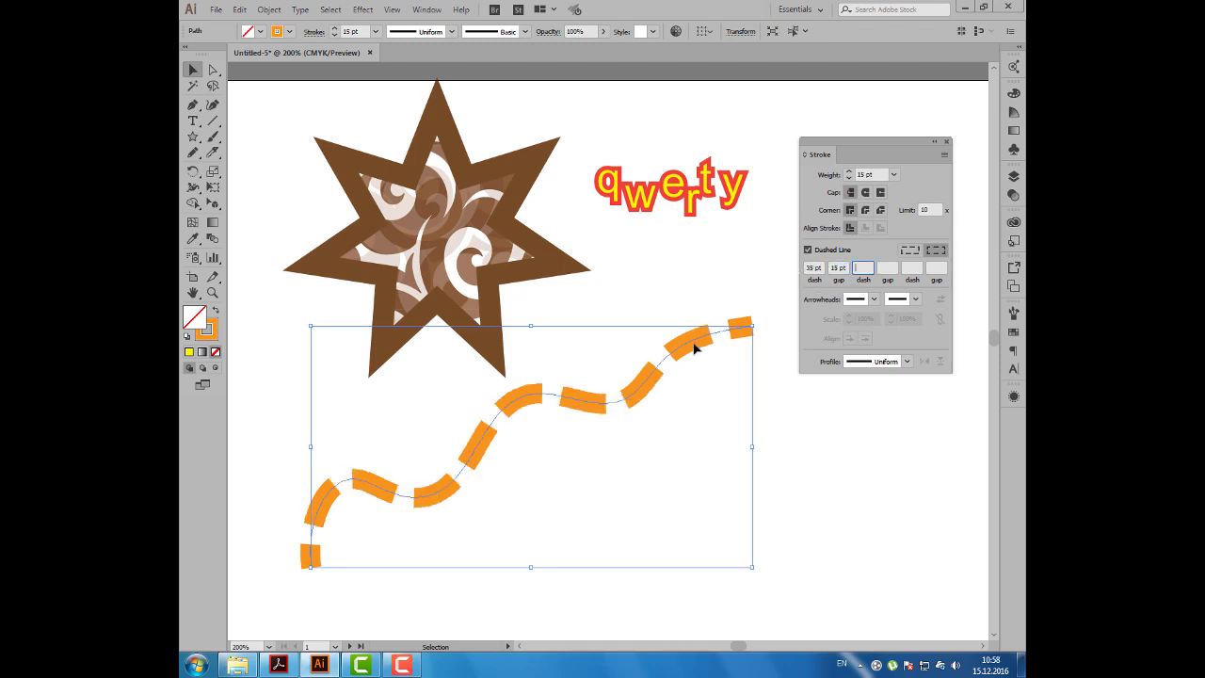
pyautogui.click(701, 341)
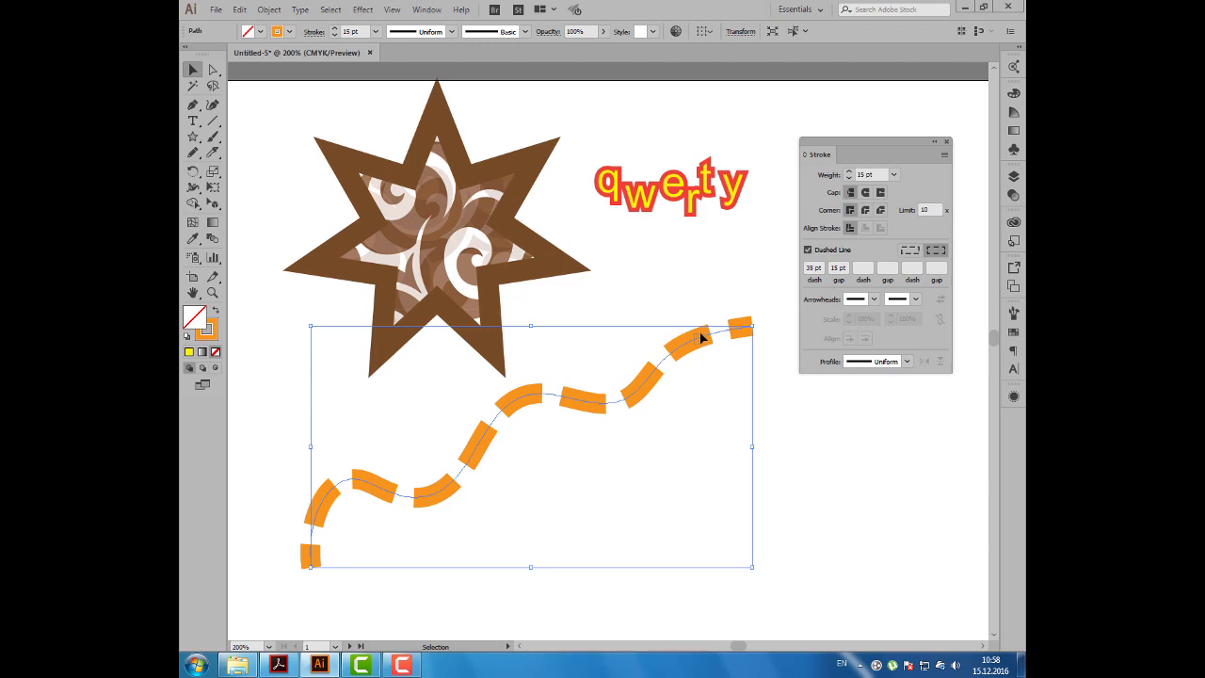
# Give the dashes round caps and, after comparing alignments, preserve exact dash and gap lengths.
pyautogui.click(866, 193)
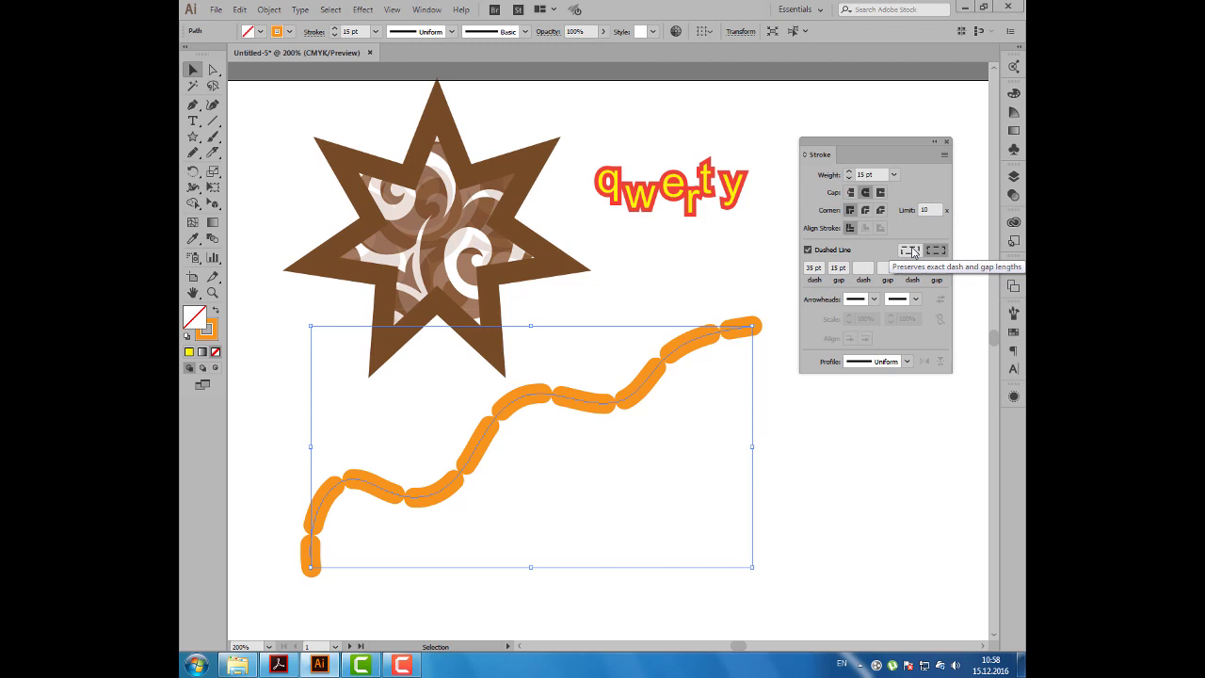
pyautogui.click(911, 251)
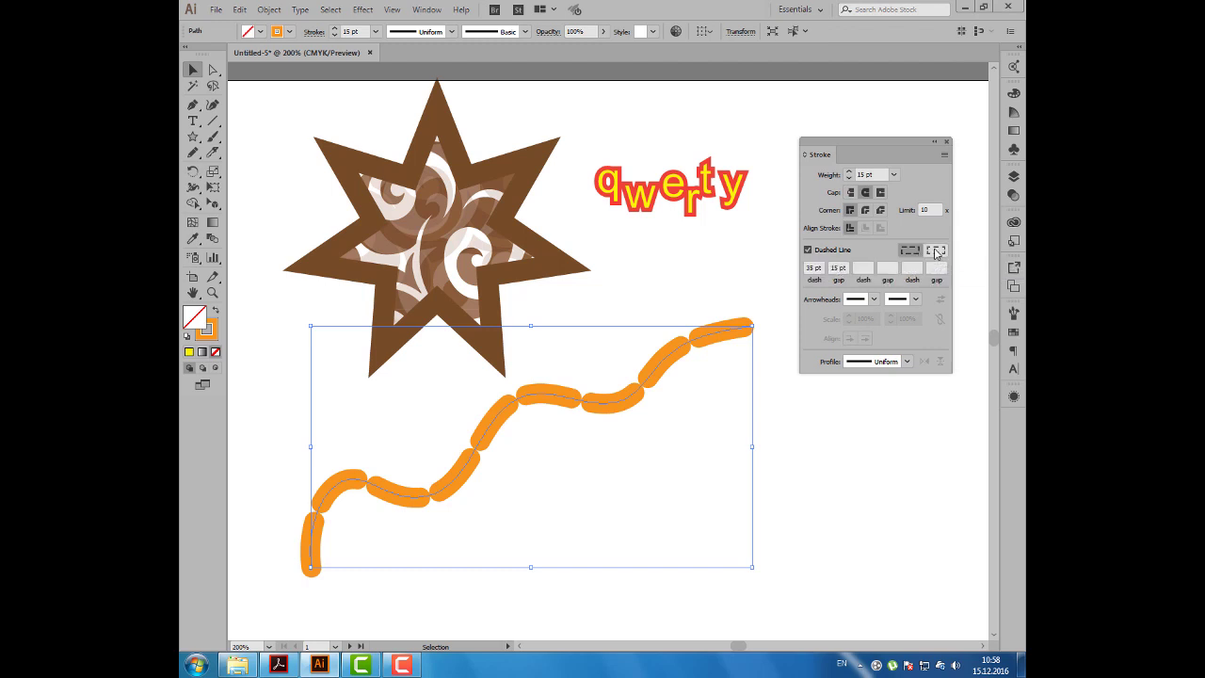
pyautogui.click(936, 252)
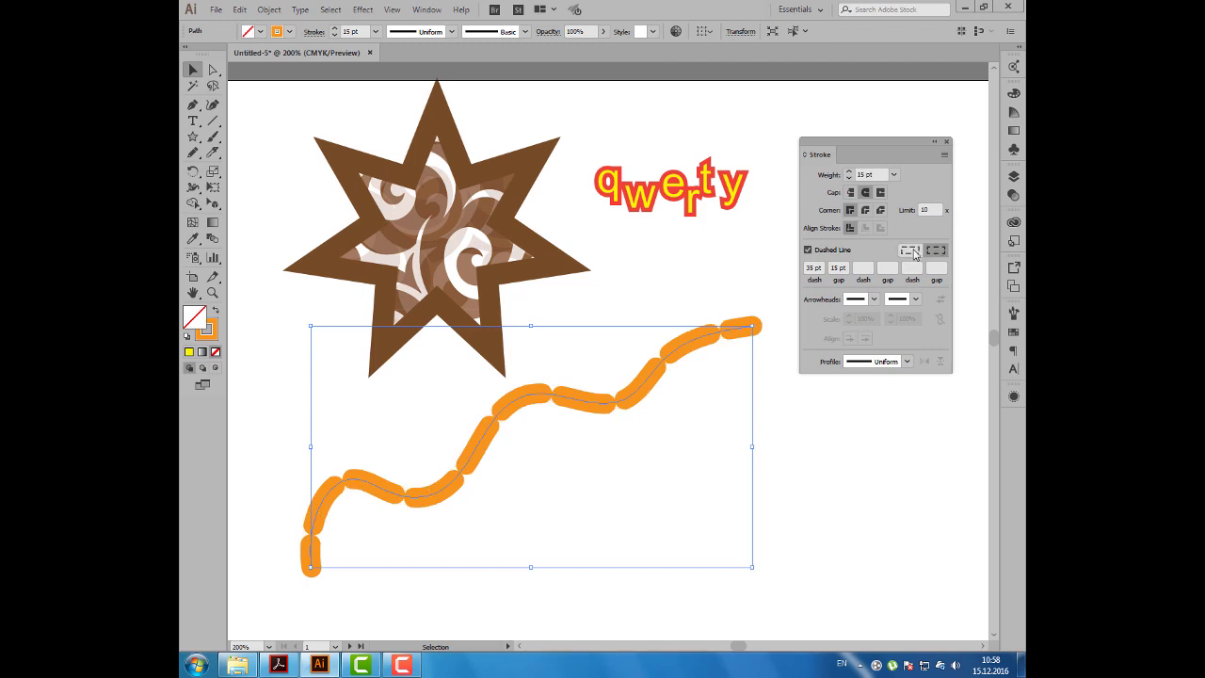
pyautogui.click(910, 251)
pyautogui.click(934, 252)
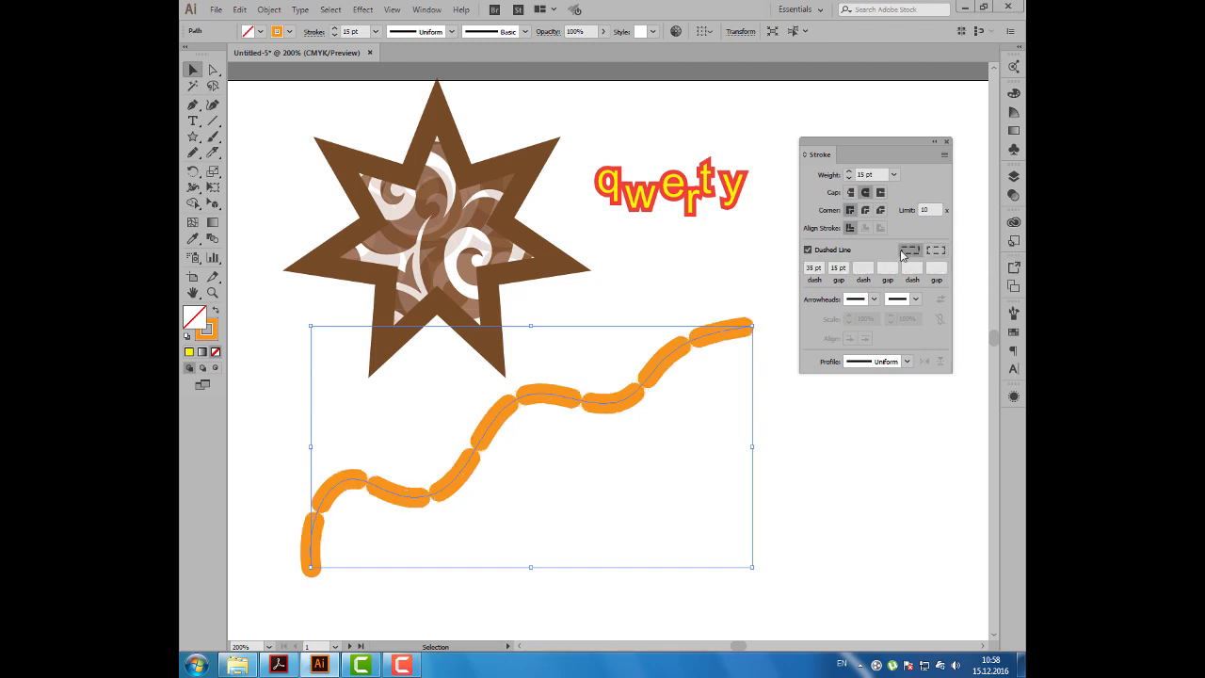
pyautogui.moveTo(817, 154); pyautogui.dragTo(815, 138)
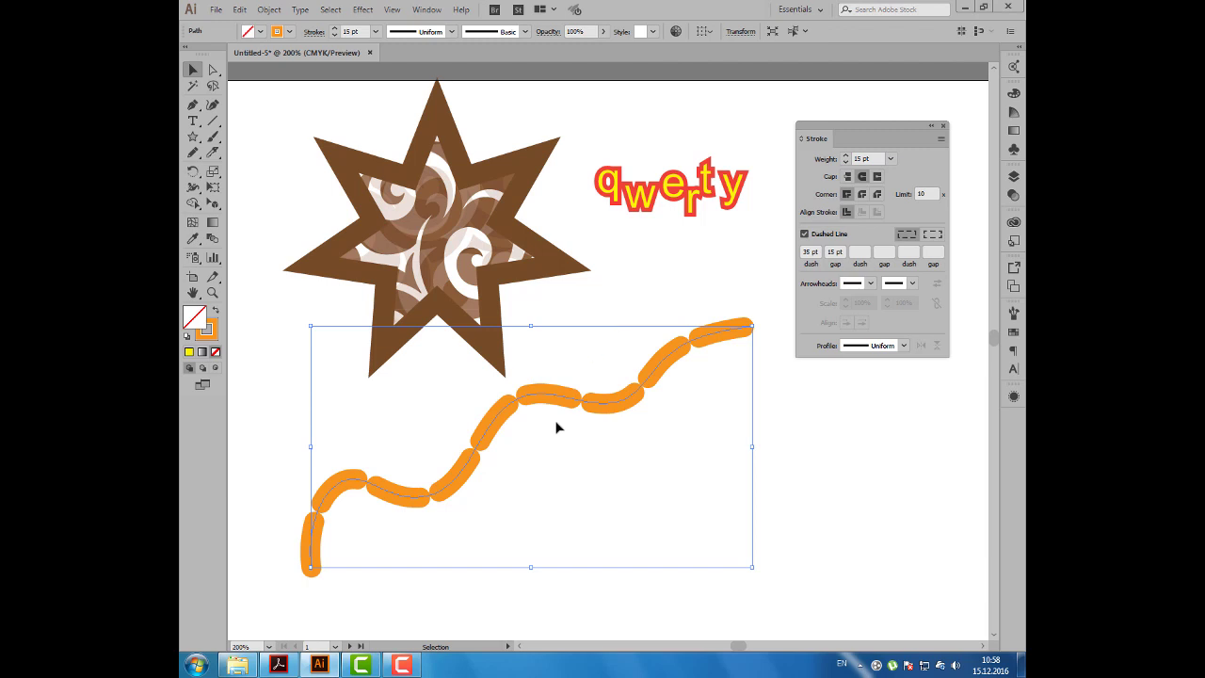
pyautogui.hotkey('ctrl', '1')
pyautogui.moveTo(673, 413); pyautogui.dragTo(583, 366)
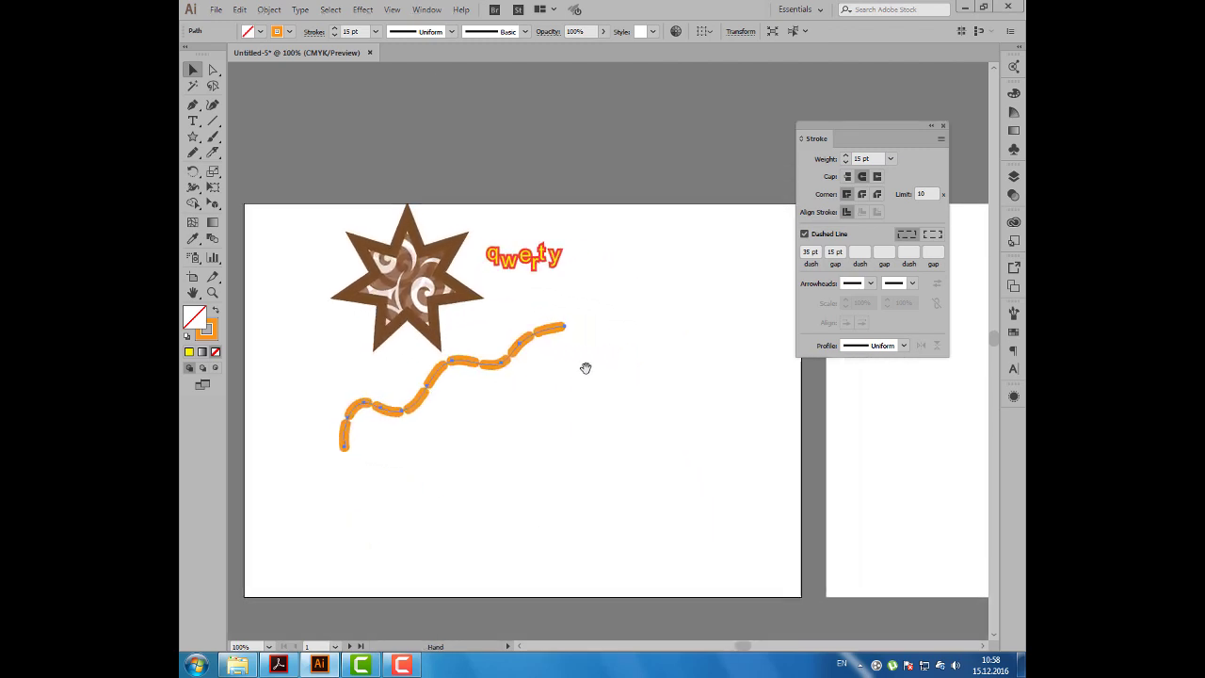
pyautogui.click(642, 360)
pyautogui.click(870, 285)
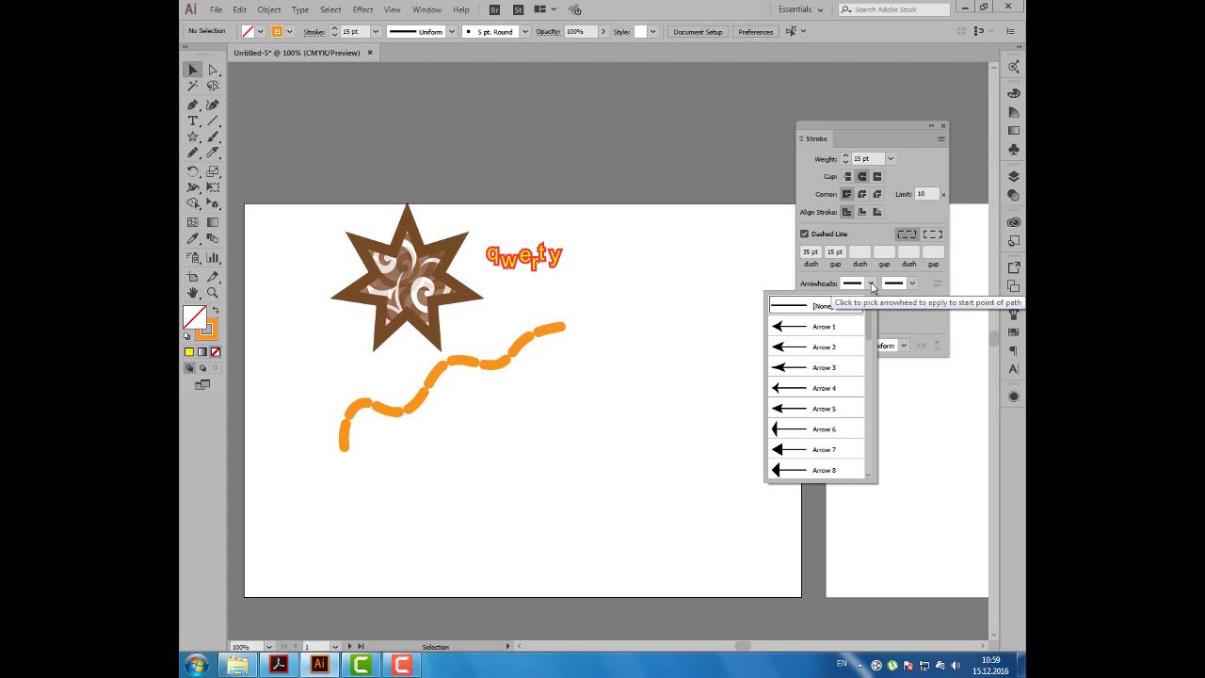
pyautogui.click(871, 285)
pyautogui.moveTo(847, 128); pyautogui.dragTo(824, 147)
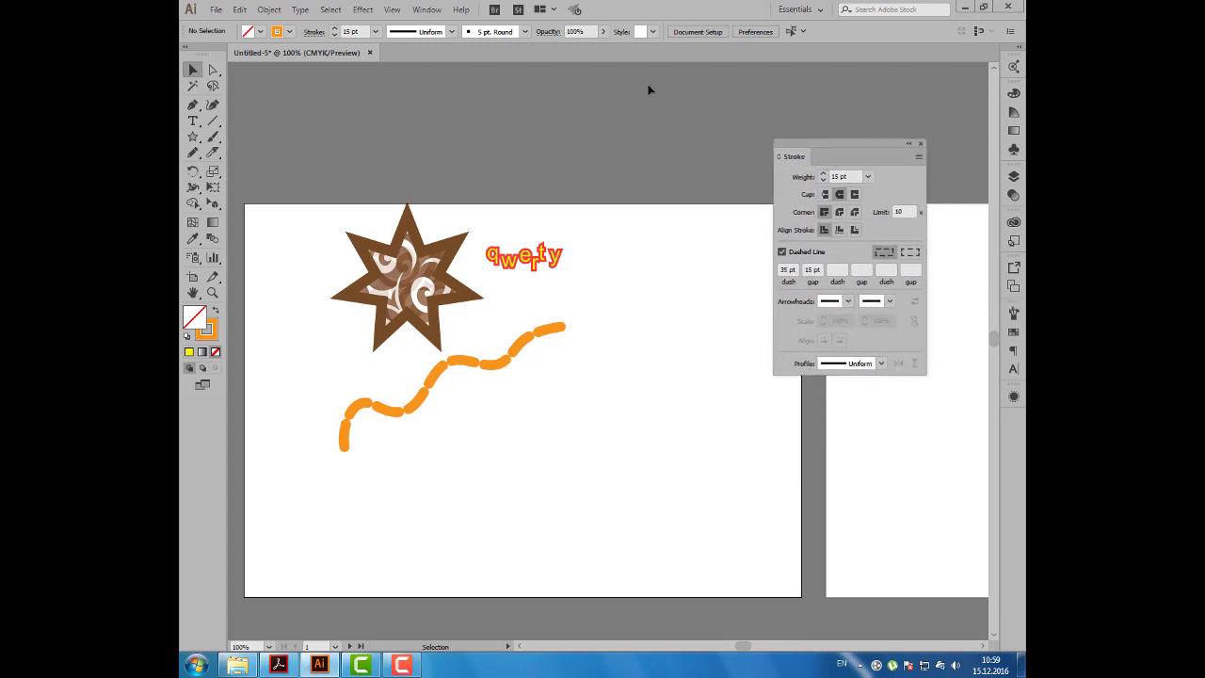
pyautogui.click(194, 154)
pyautogui.moveTo(462, 523)
pyautogui.mouseDown()
pyautogui.moveTo(593, 360)
pyautogui.moveTo(627, 420)
pyautogui.moveTo(588, 539)
pyautogui.mouseUp()
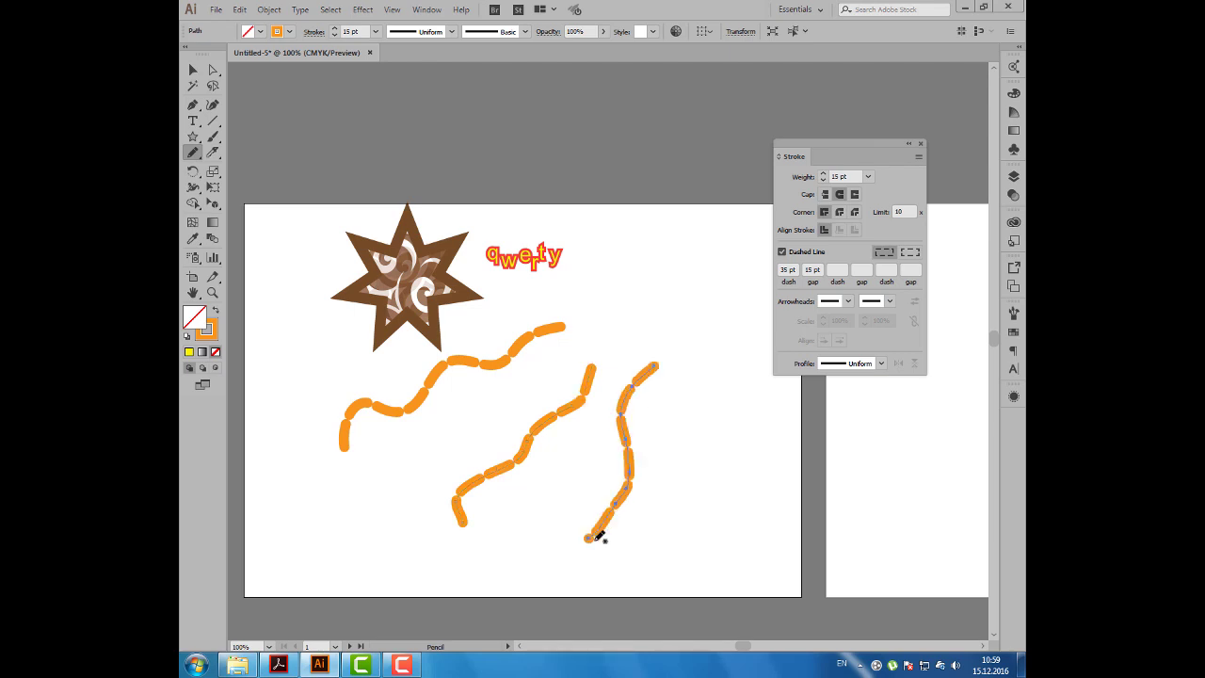
pyautogui.moveTo(666, 539); pyautogui.dragTo(720, 320)
pyautogui.moveTo(752, 374); pyautogui.dragTo(683, 548)
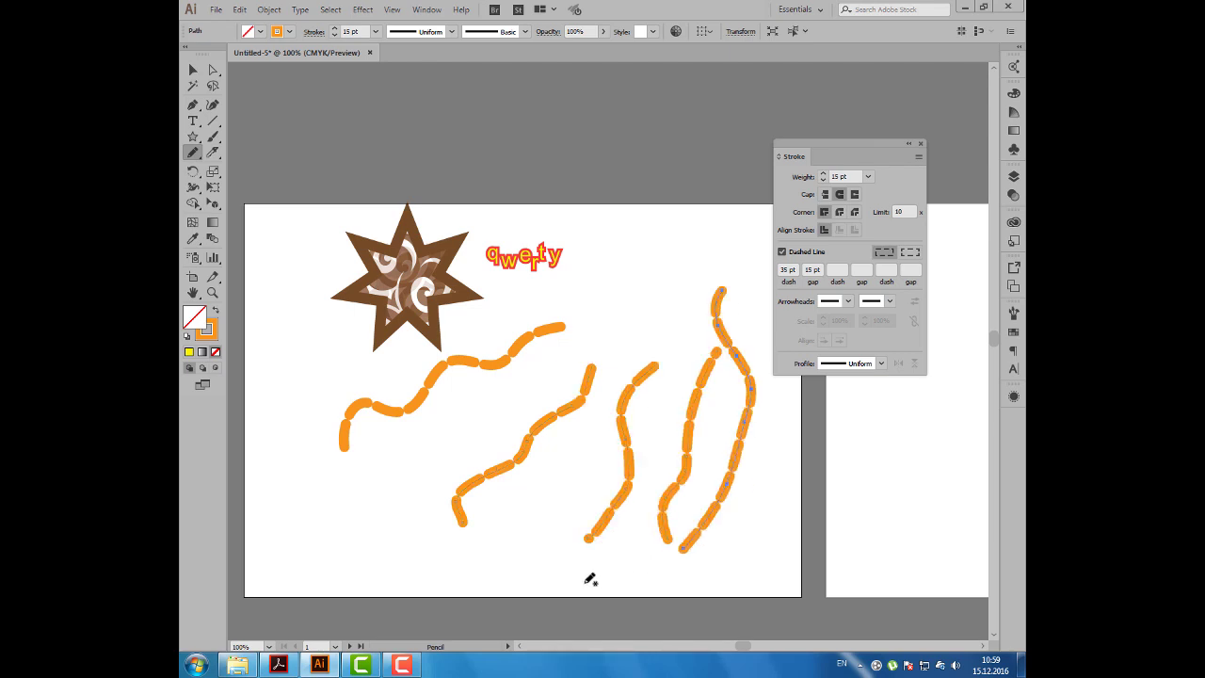
pyautogui.click(193, 69)
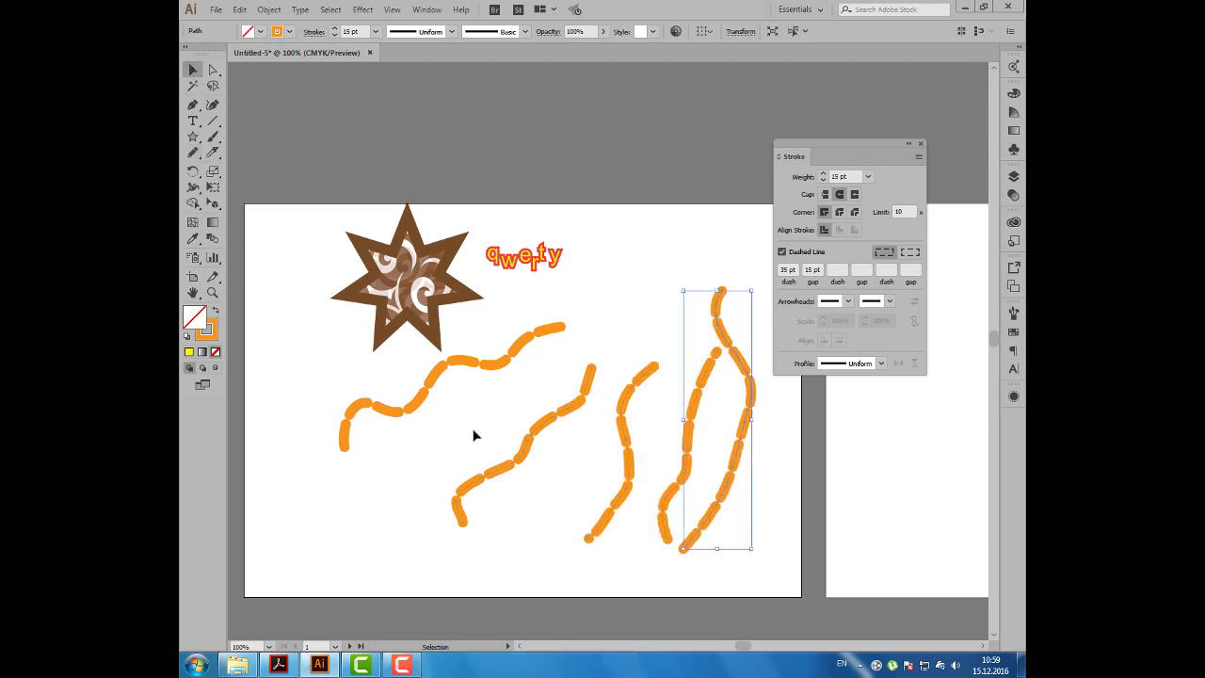
pyautogui.moveTo(474, 426); pyautogui.dragTo(777, 506)
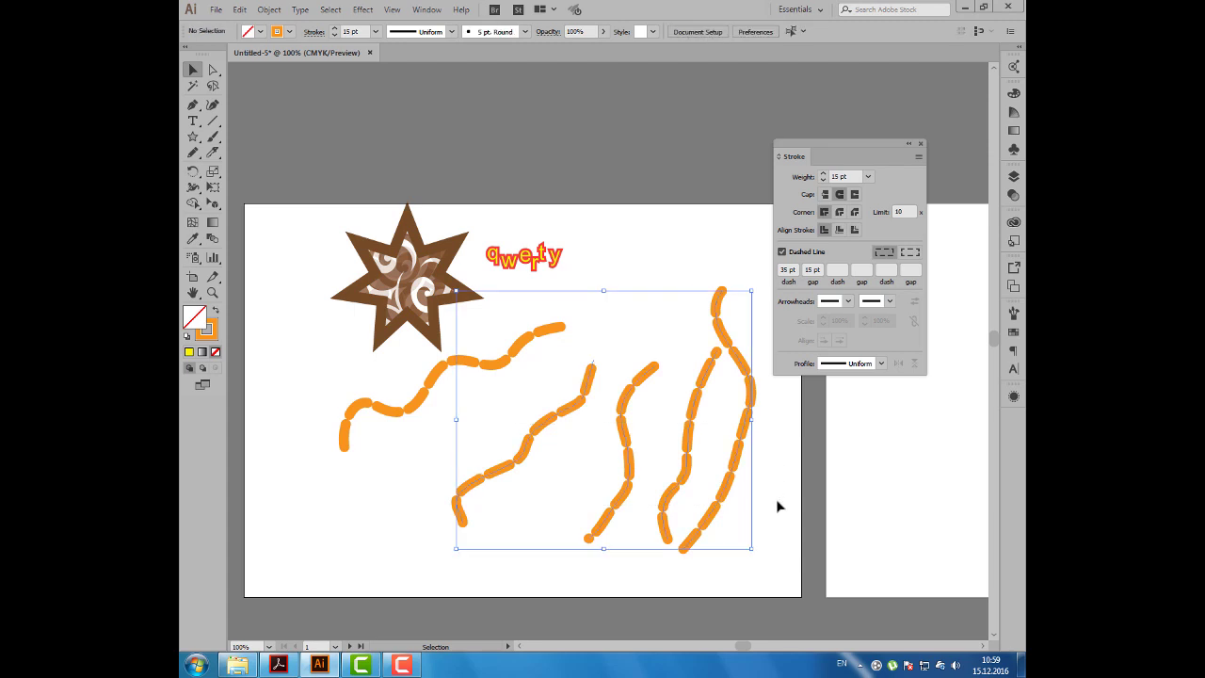
pyautogui.press('Delete')
pyautogui.moveTo(798, 160); pyautogui.dragTo(683, 188)
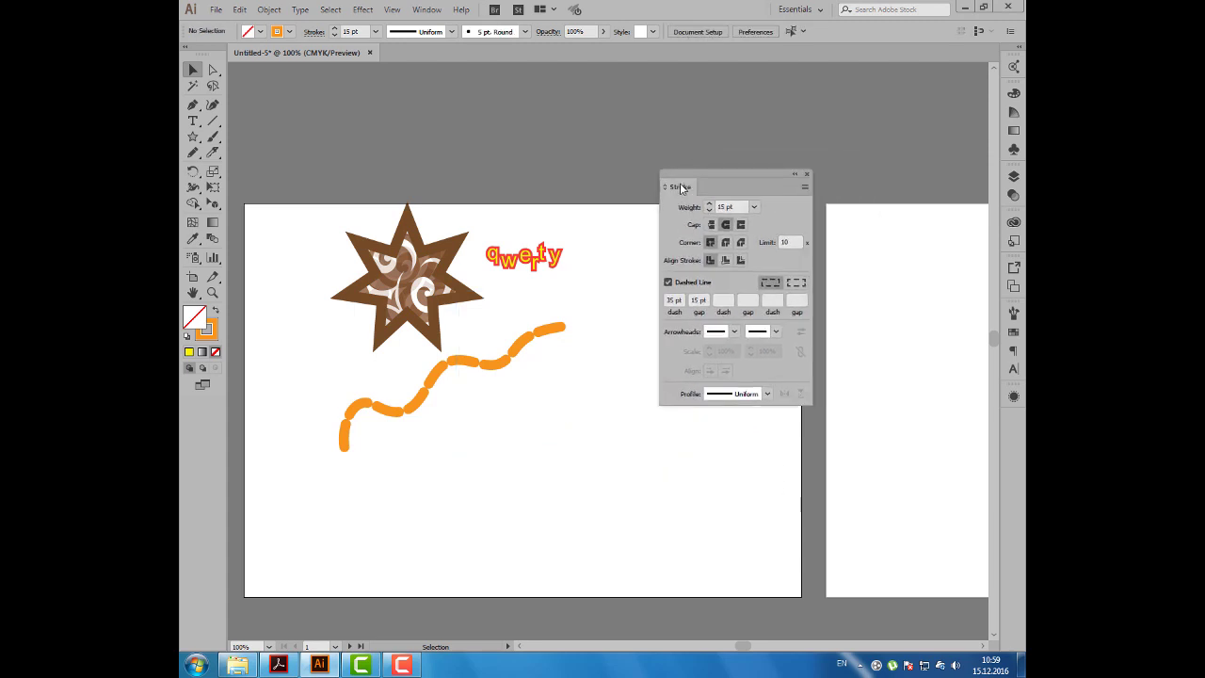
pyautogui.click(805, 187)
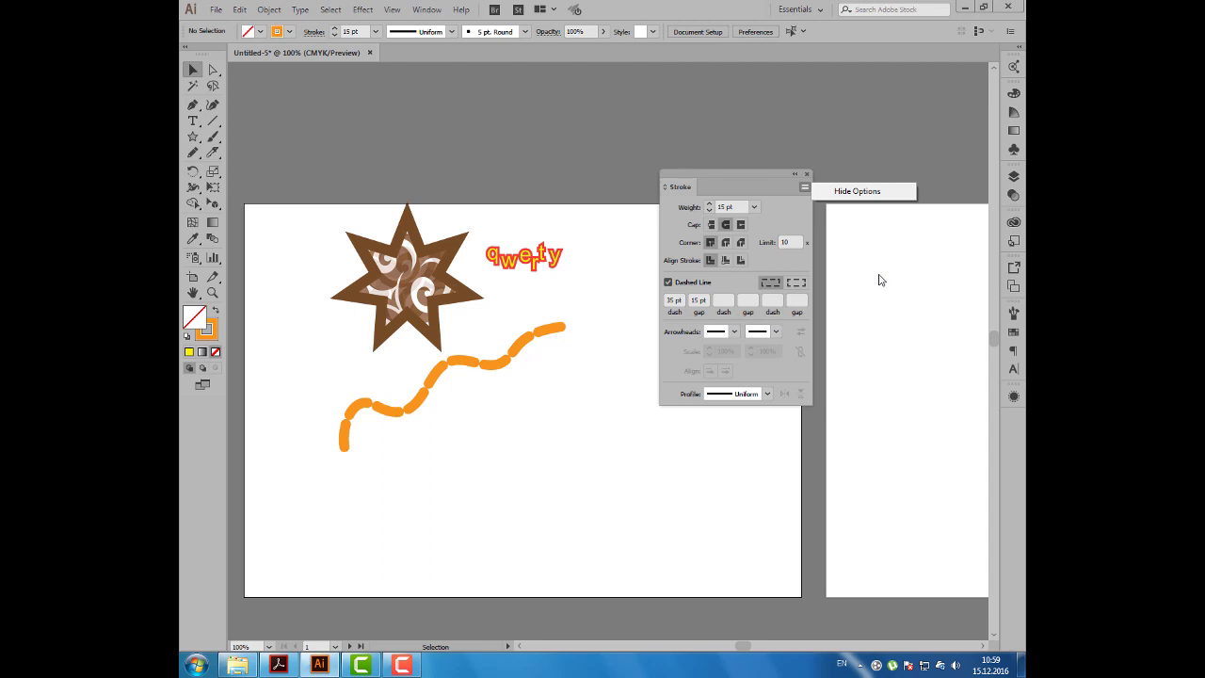
pyautogui.moveTo(712, 187); pyautogui.dragTo(694, 198)
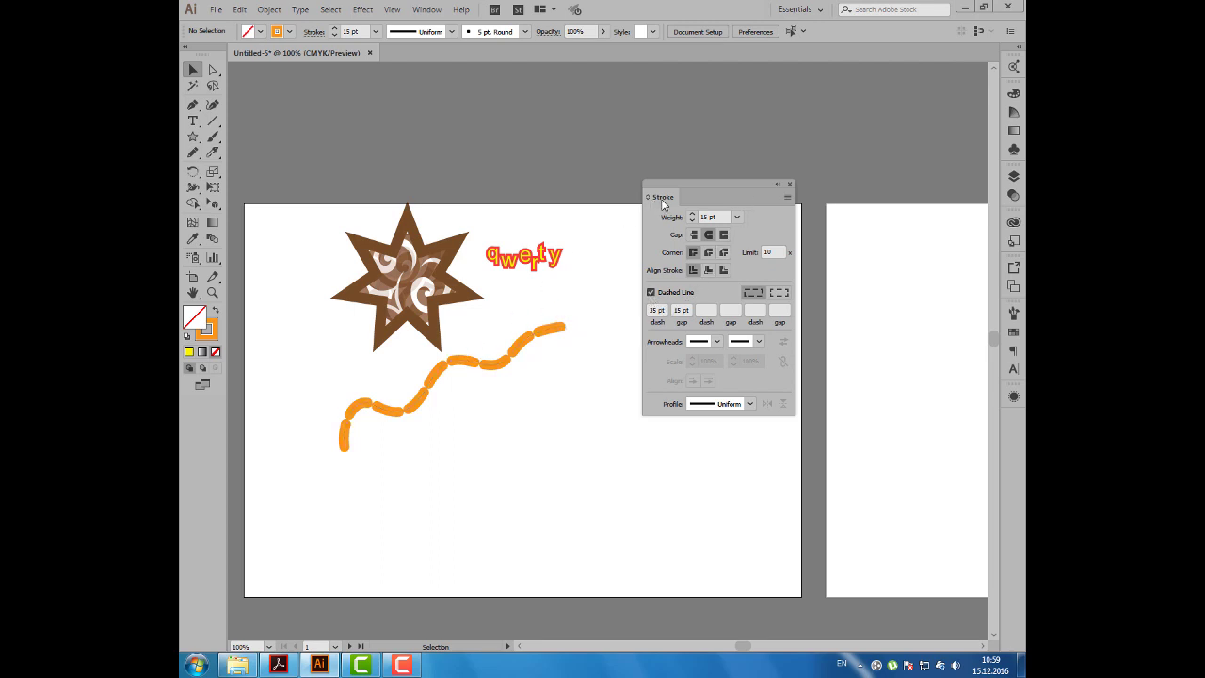
pyautogui.moveTo(668, 198); pyautogui.dragTo(685, 197)
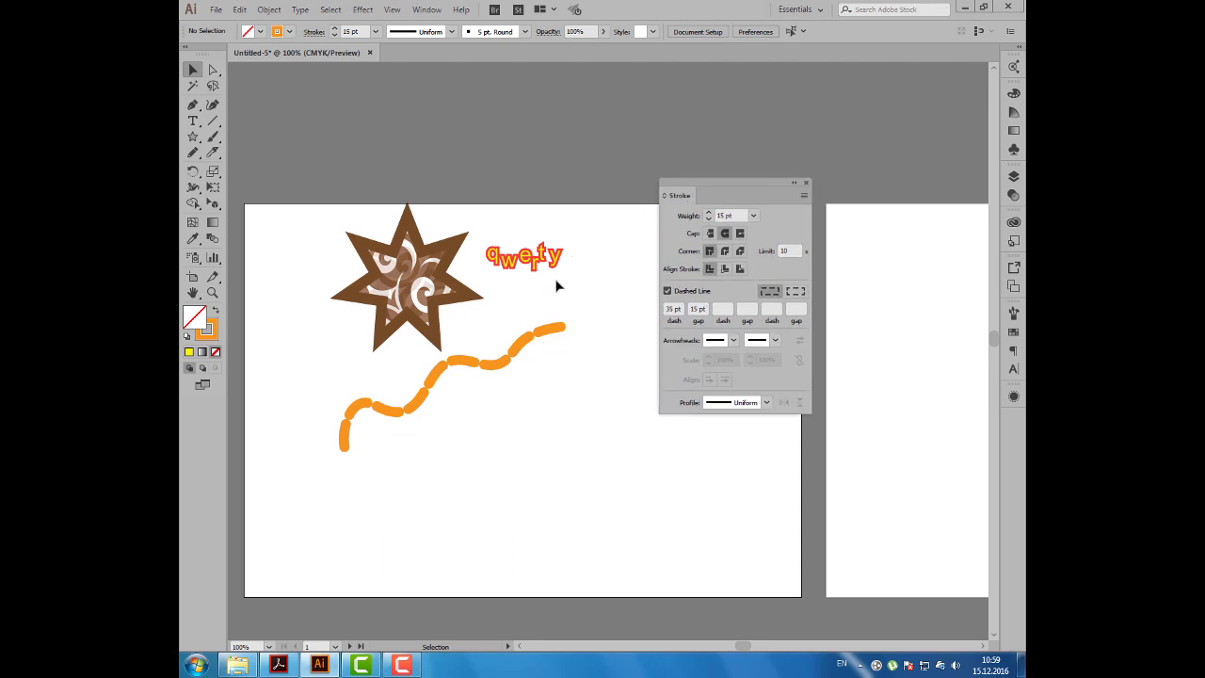
pyautogui.scroll(2, 546, 367)
pyautogui.scroll(2, 564, 333)
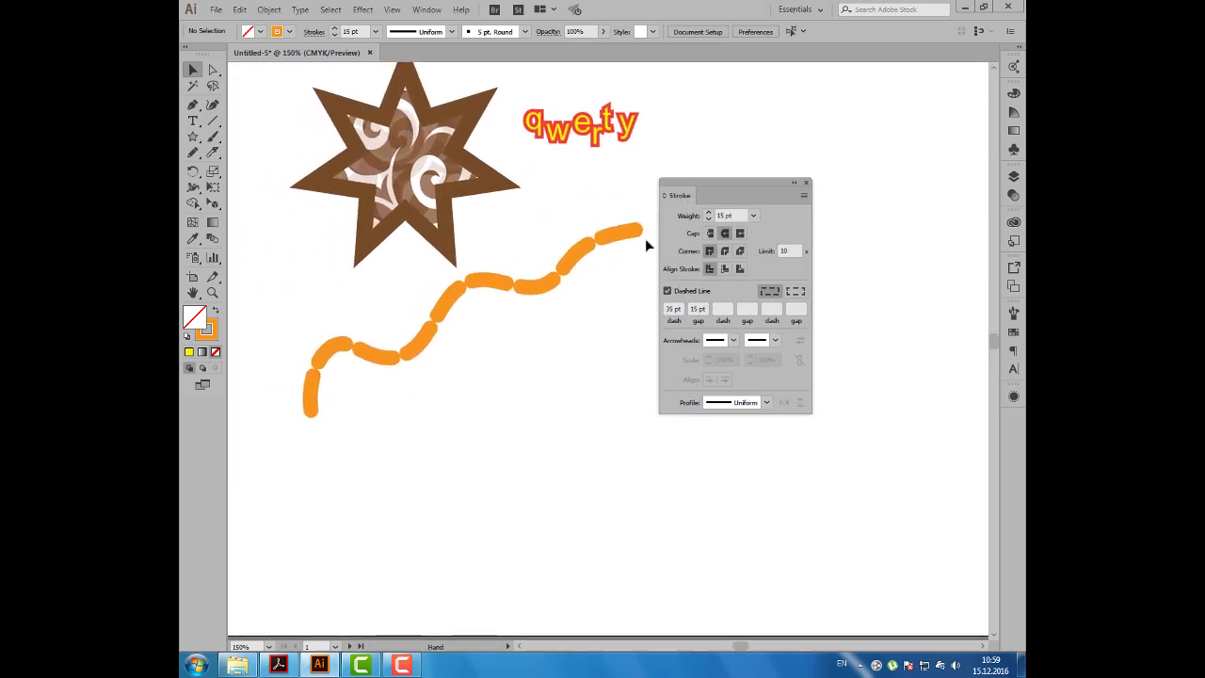
# Reset default colours, pencil-draw a wavy path below the orange line, and set 8 pt weight.
pyautogui.moveTo(723, 197); pyautogui.dragTo(814, 187)
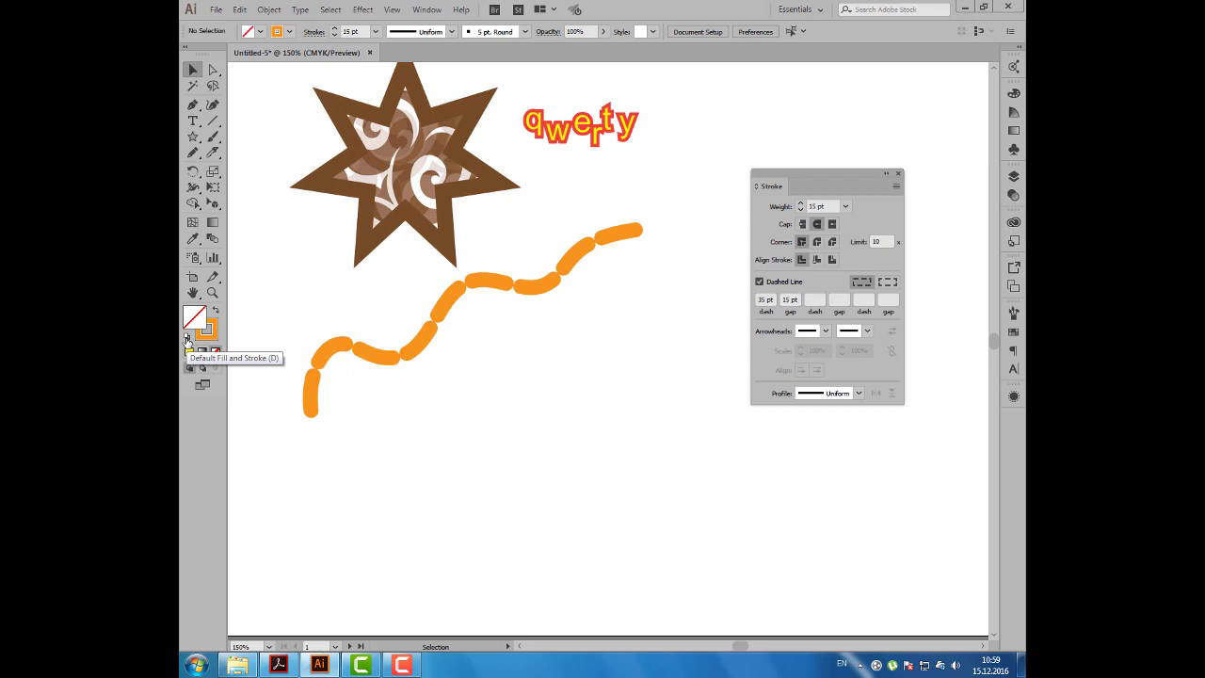
pyautogui.click(186, 339)
pyautogui.click(193, 151)
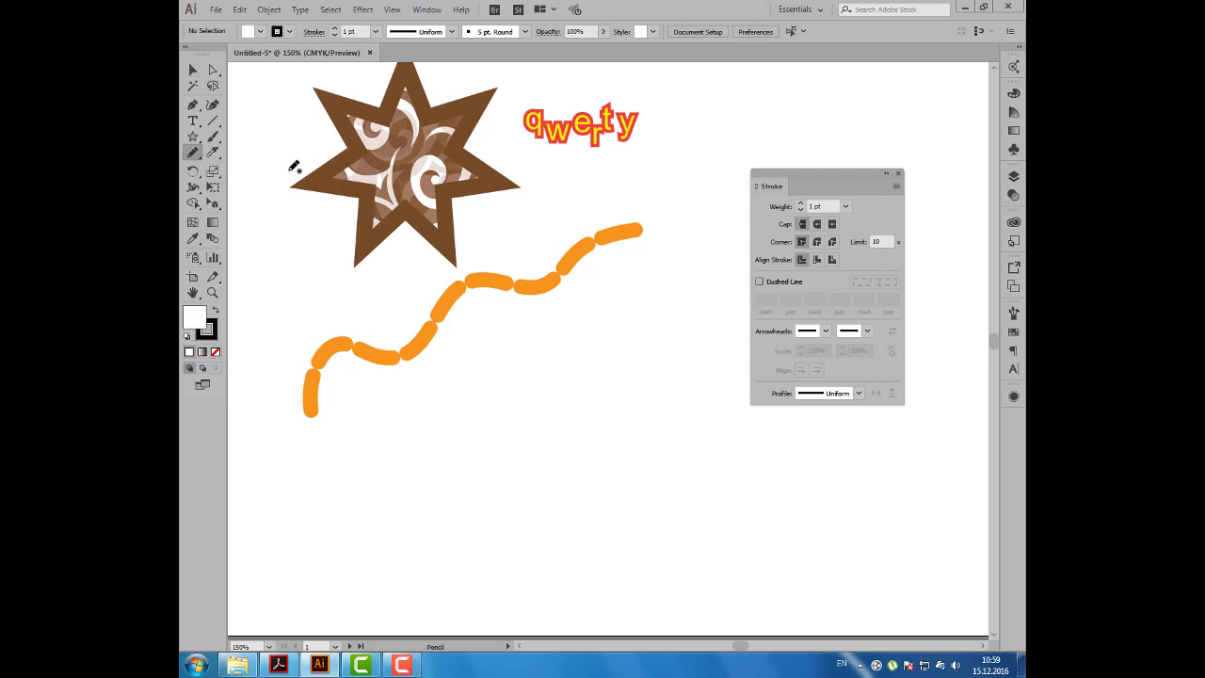
pyautogui.moveTo(461, 504); pyautogui.dragTo(670, 279)
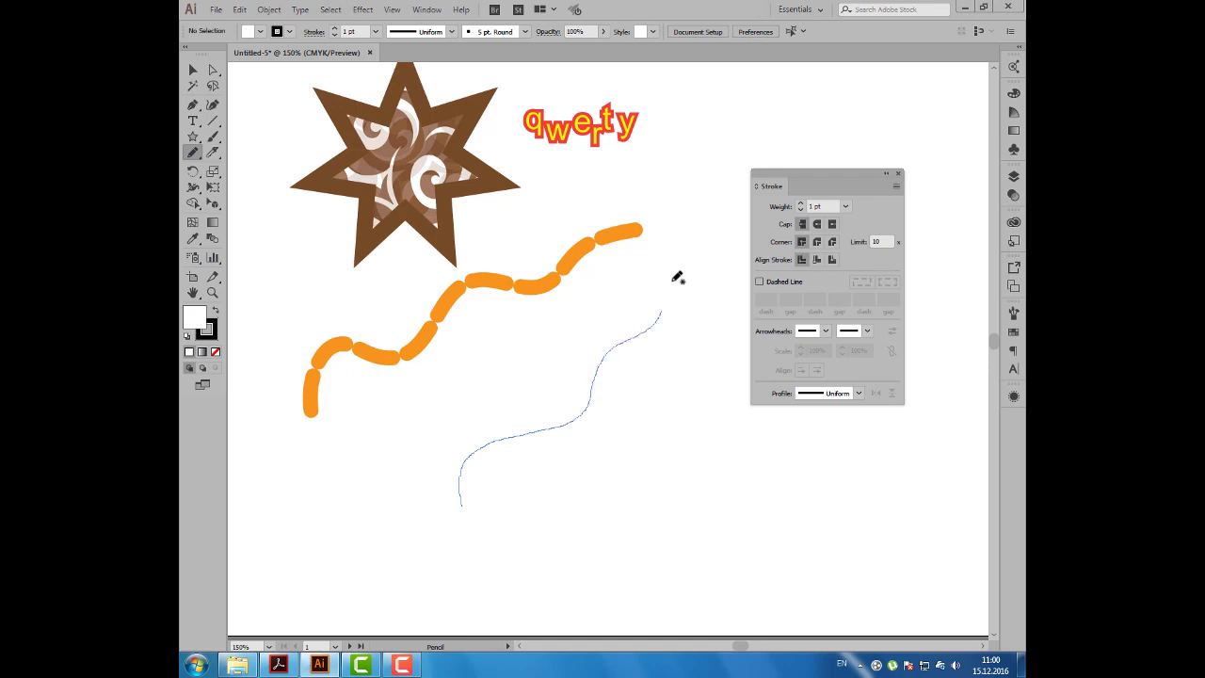
pyautogui.moveTo(777, 186); pyautogui.dragTo(758, 180)
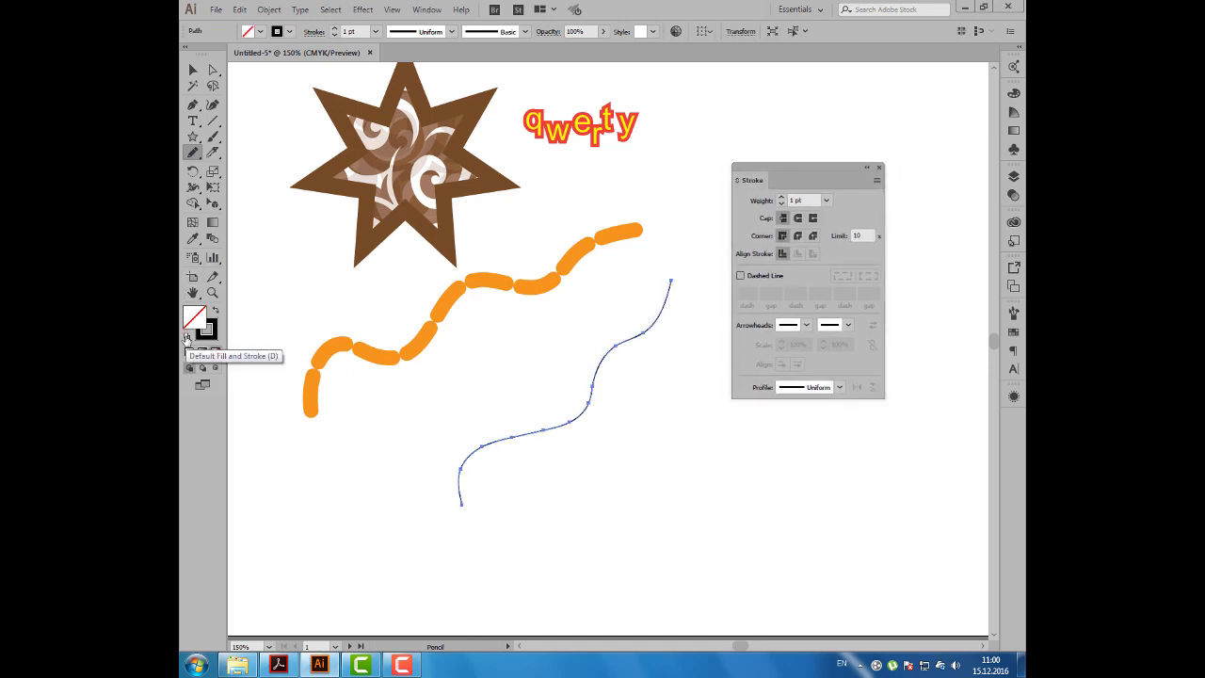
pyautogui.click(781, 198)
pyautogui.write('8')
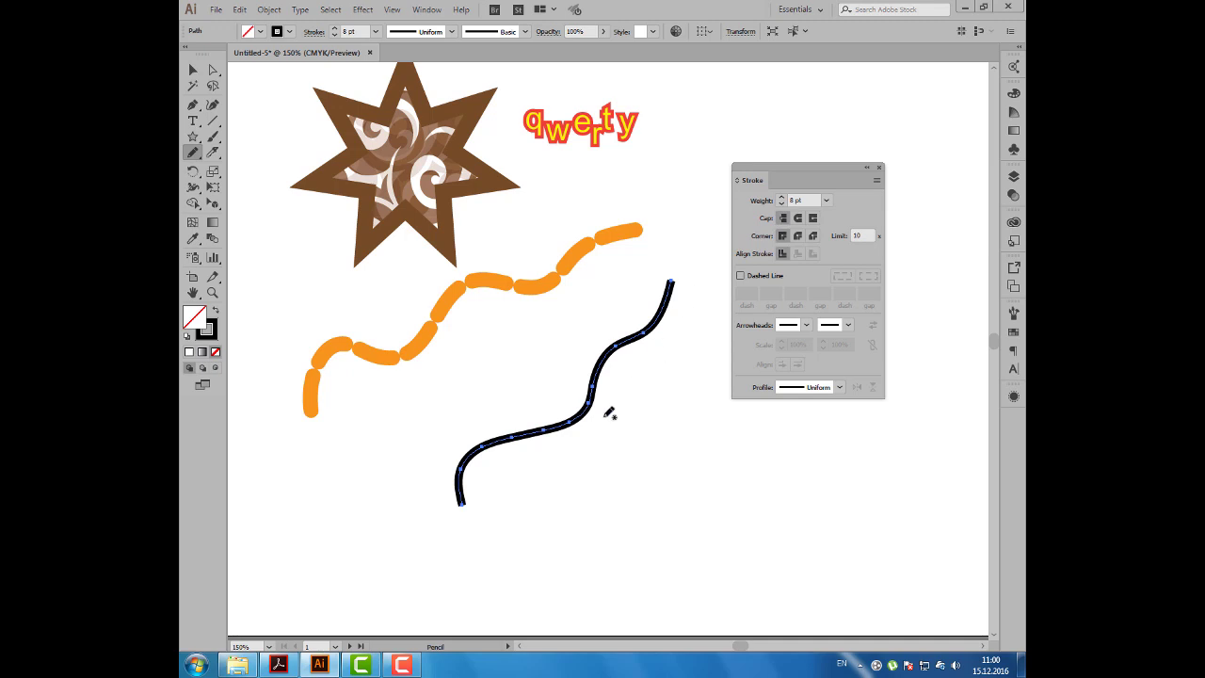
# Put an Arrow 32 chevron tail on the path start and an arrowhead on its end.
pyautogui.click(806, 324)
pyautogui.scroll(-3, 766, 394)
pyautogui.scroll(-3, 766, 393)
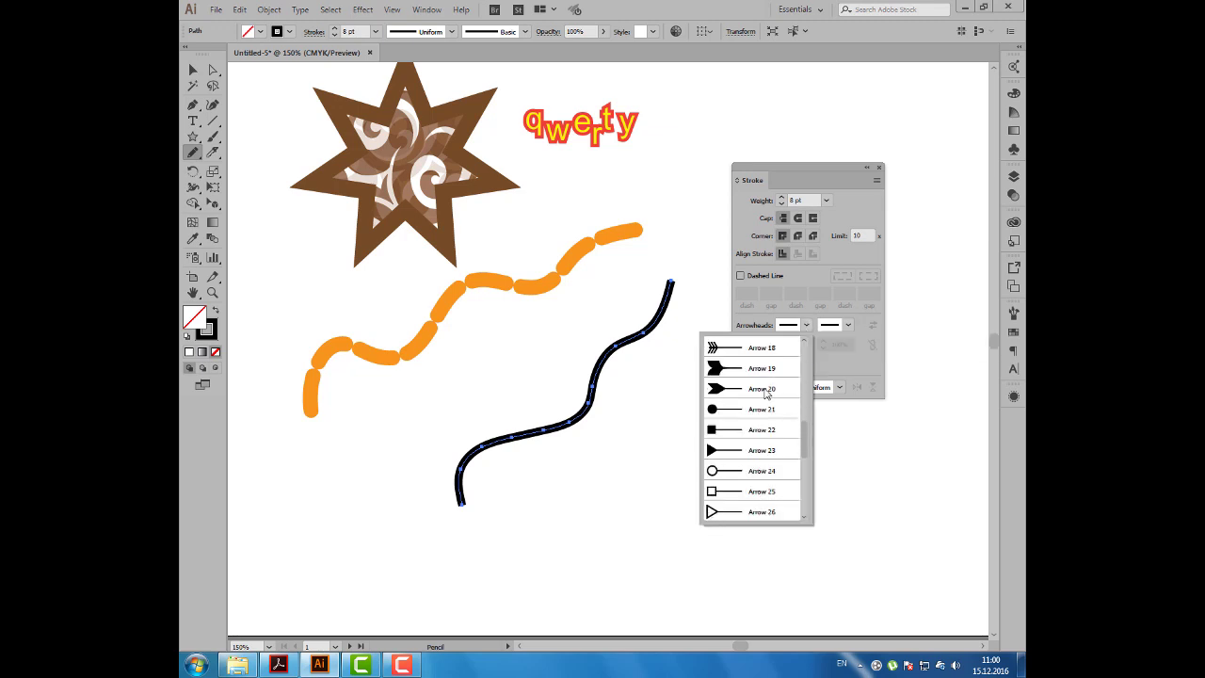
pyautogui.scroll(-3, 766, 393)
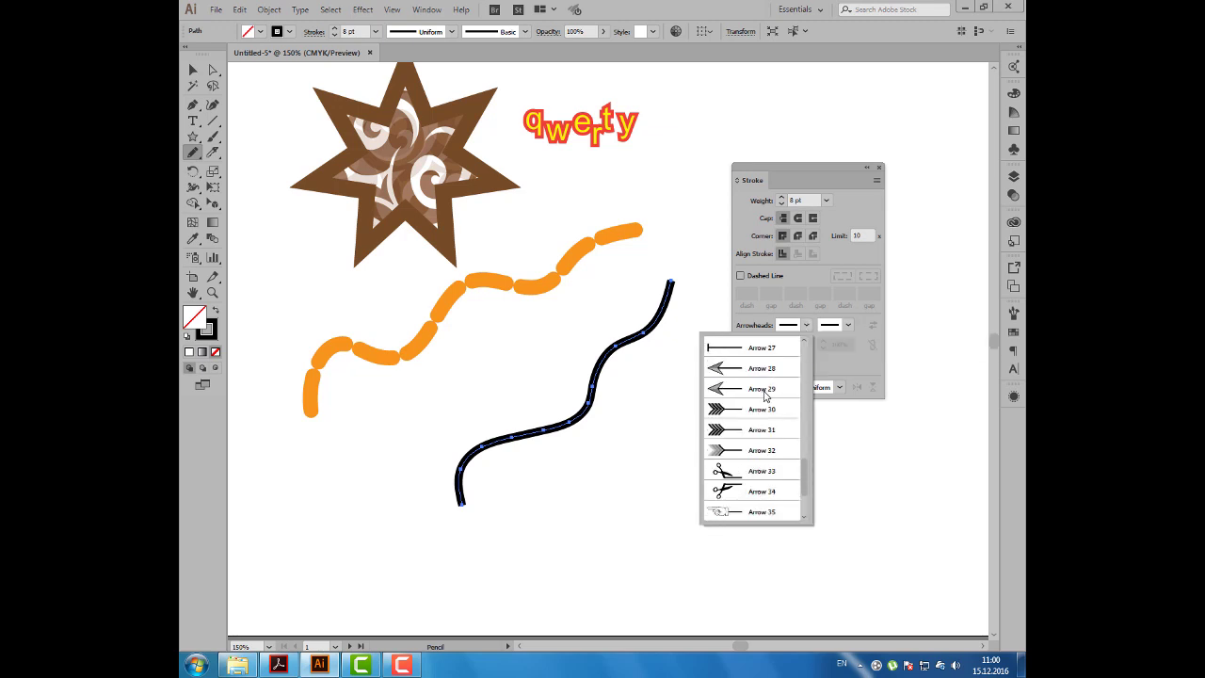
pyautogui.click(738, 450)
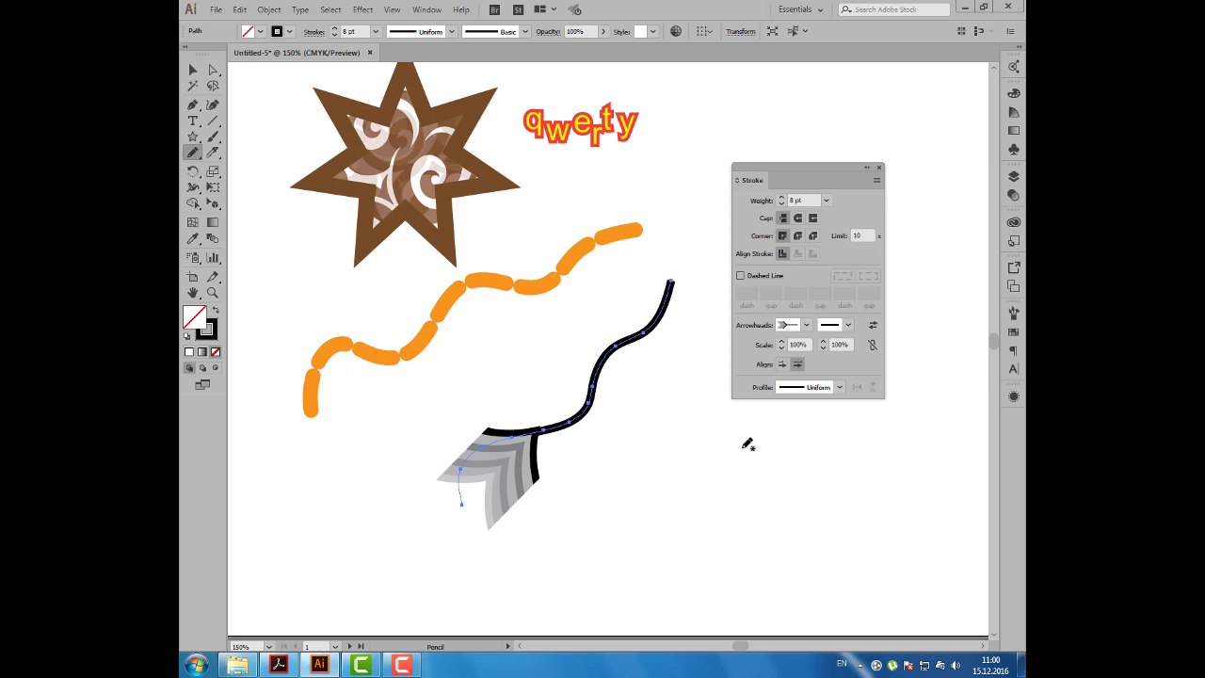
pyautogui.click(848, 326)
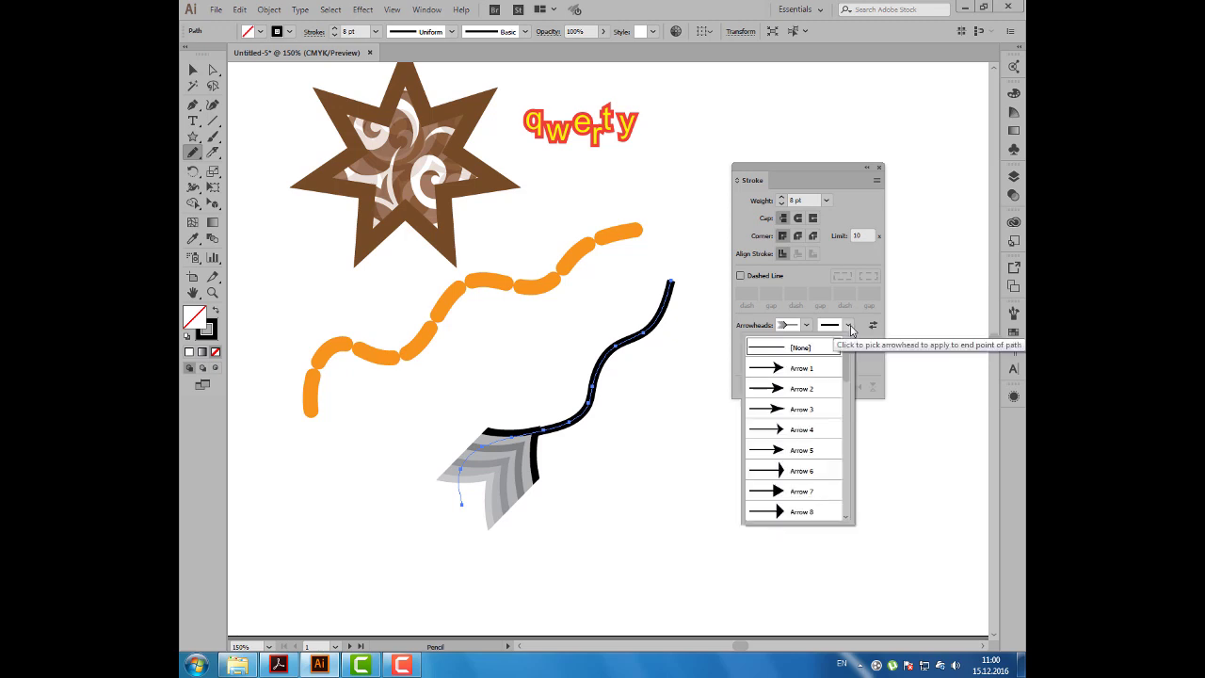
pyautogui.click(805, 394)
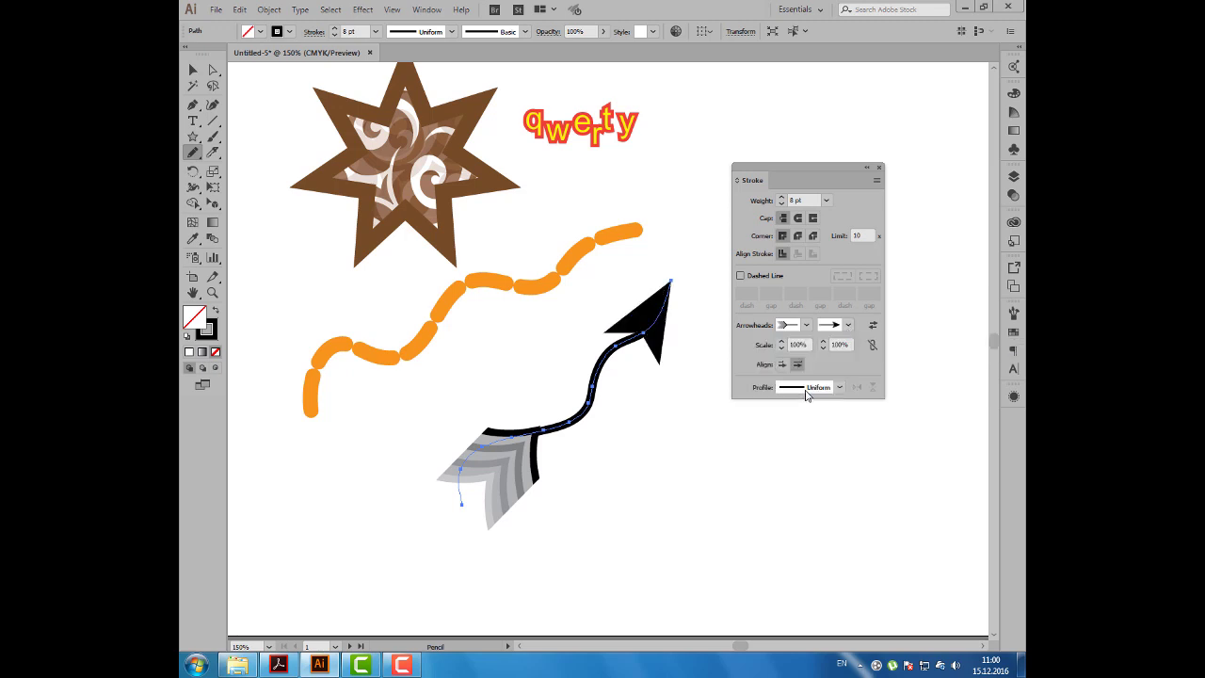
pyautogui.click(848, 326)
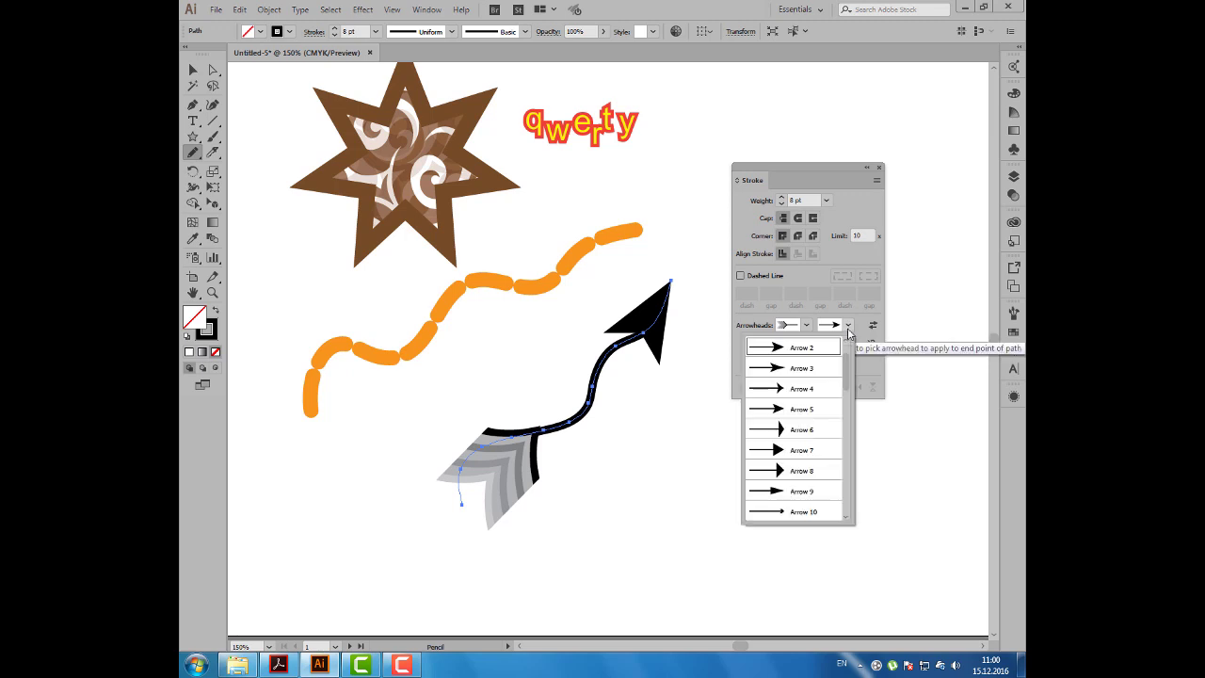
pyautogui.click(848, 330)
# Keep the stroke at 8 pt and scale the start arrowhead to 25% and end to 45%.
pyautogui.moveTo(779, 177); pyautogui.dragTo(790, 158)
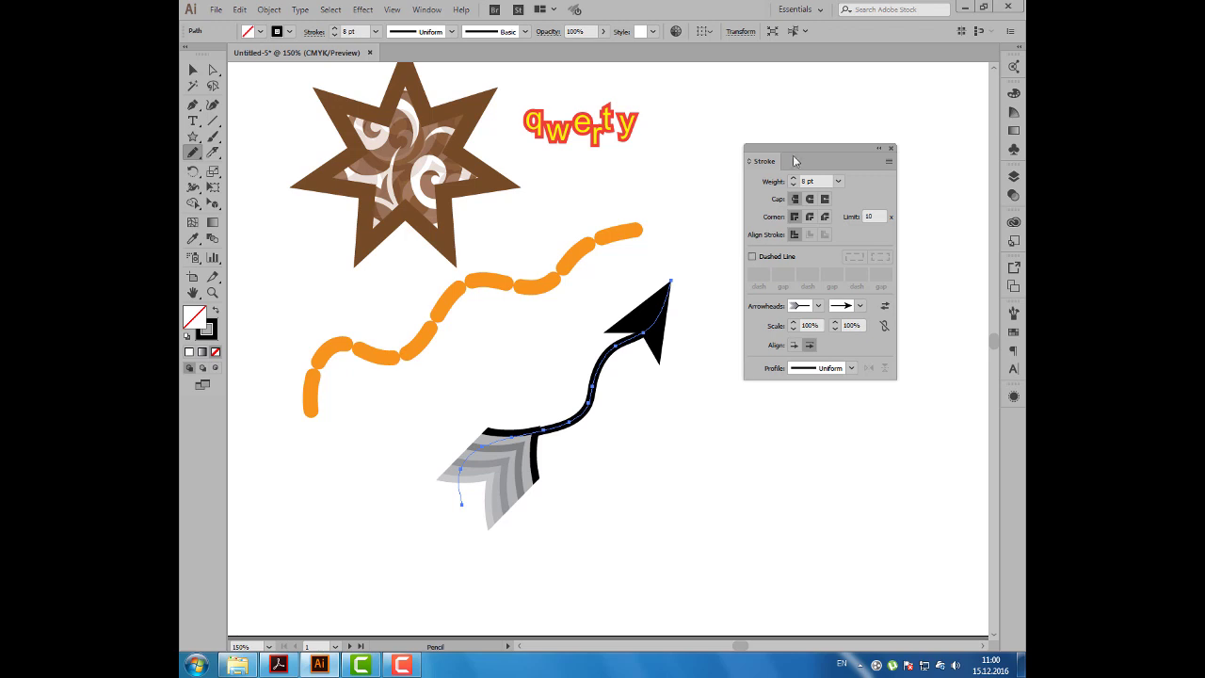
pyautogui.click(793, 178)
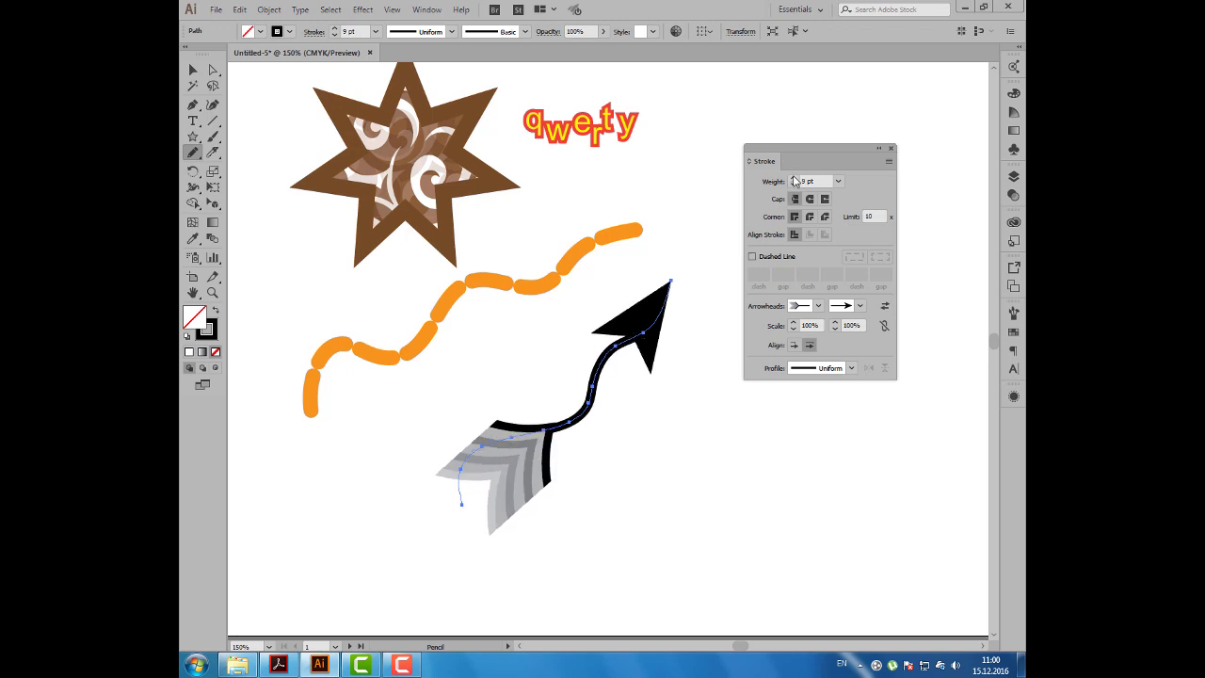
pyautogui.click(793, 177)
pyautogui.click(794, 178)
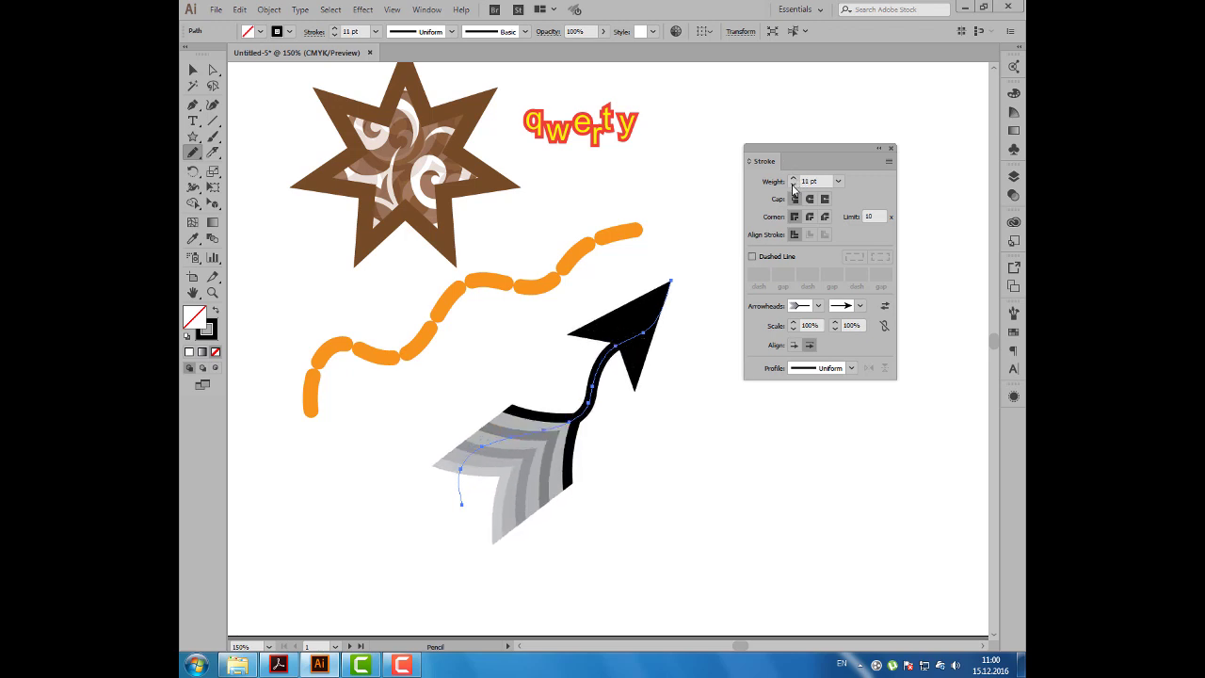
pyautogui.click(793, 186)
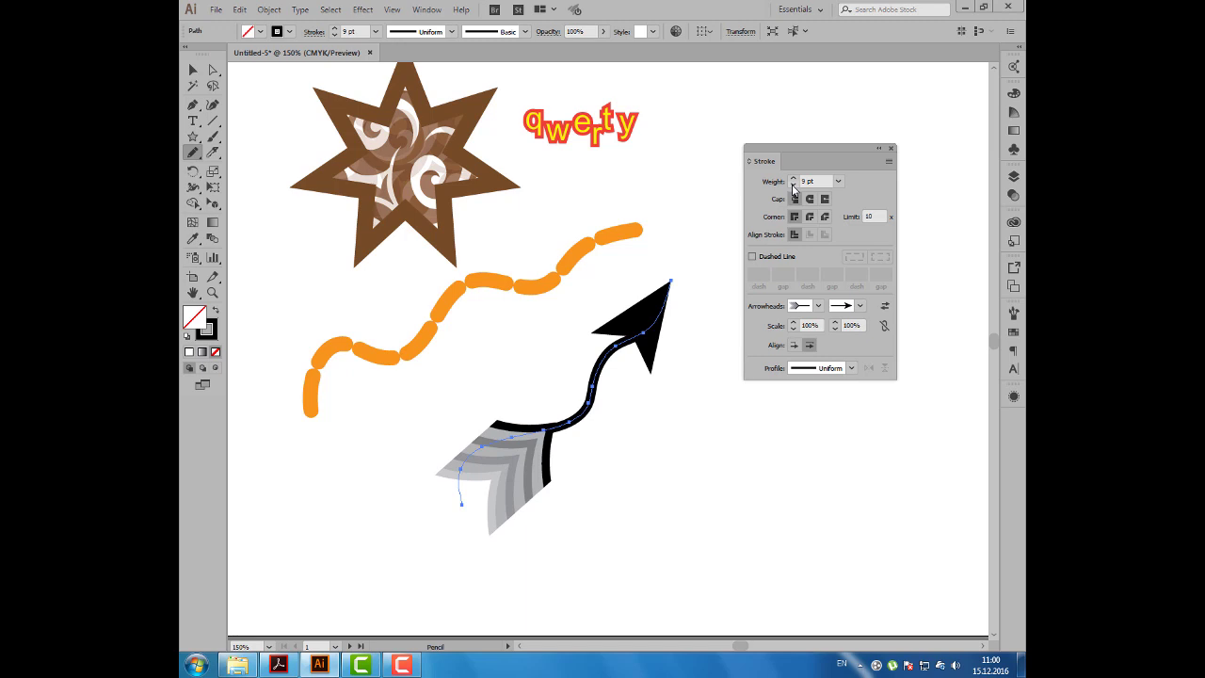
pyautogui.click(794, 186)
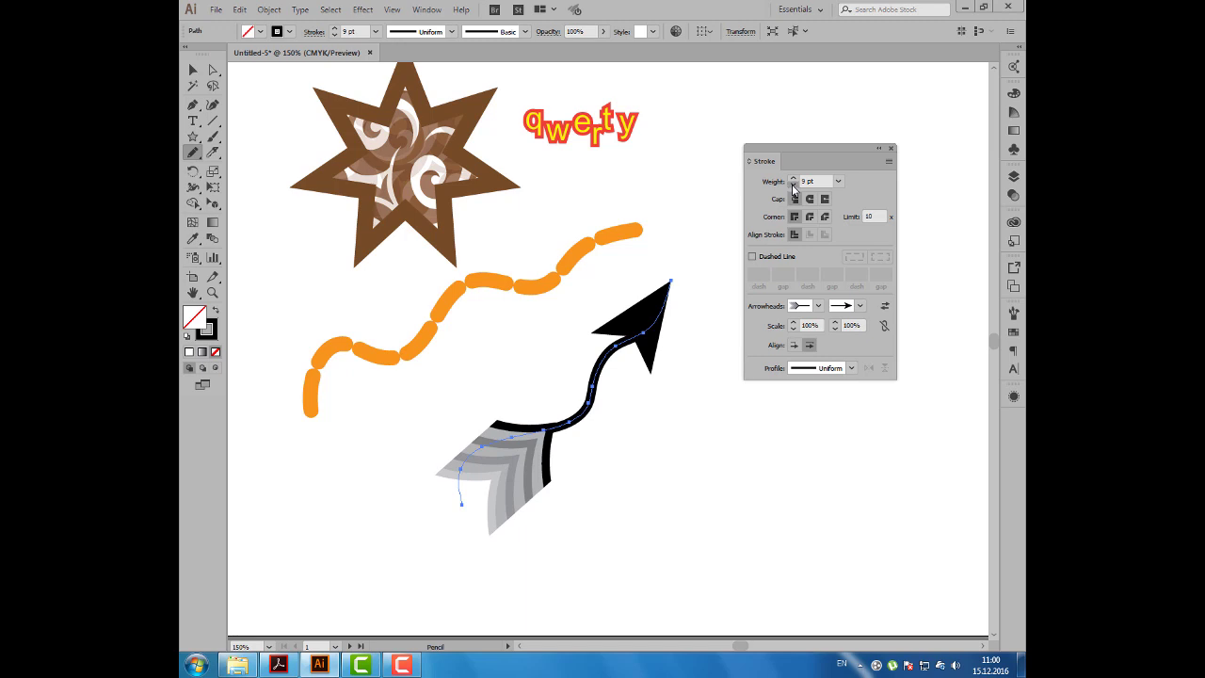
pyautogui.click(819, 325)
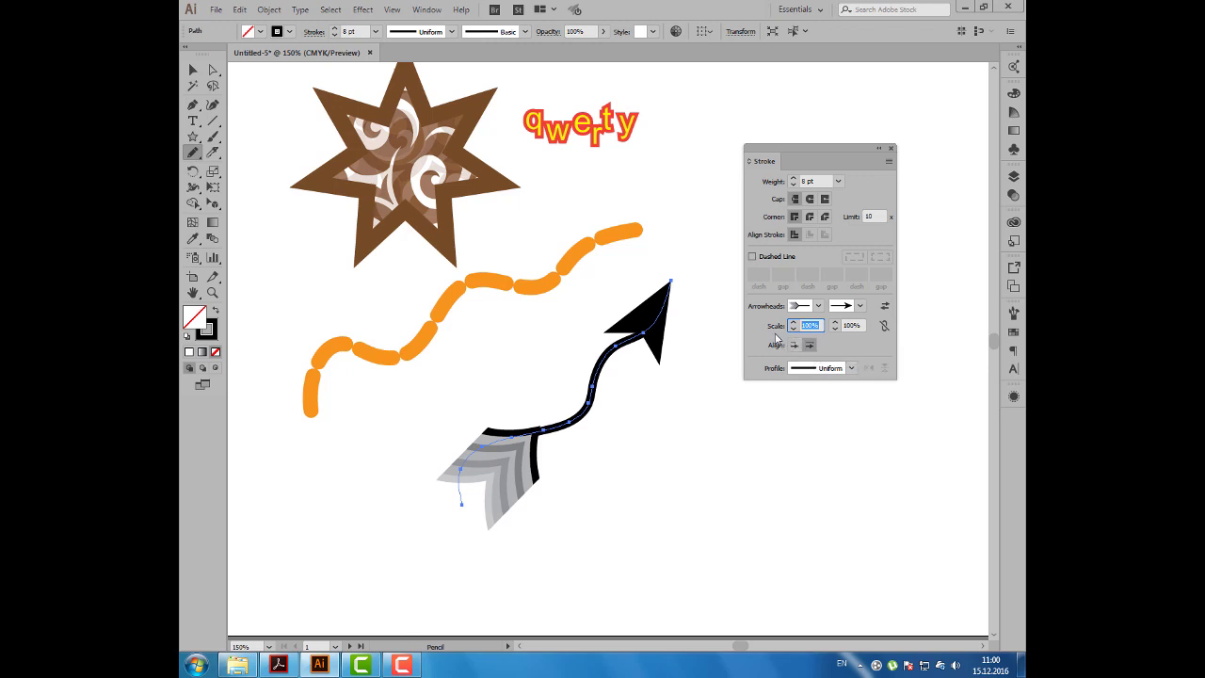
pyautogui.write('25')
pyautogui.press('Tab')
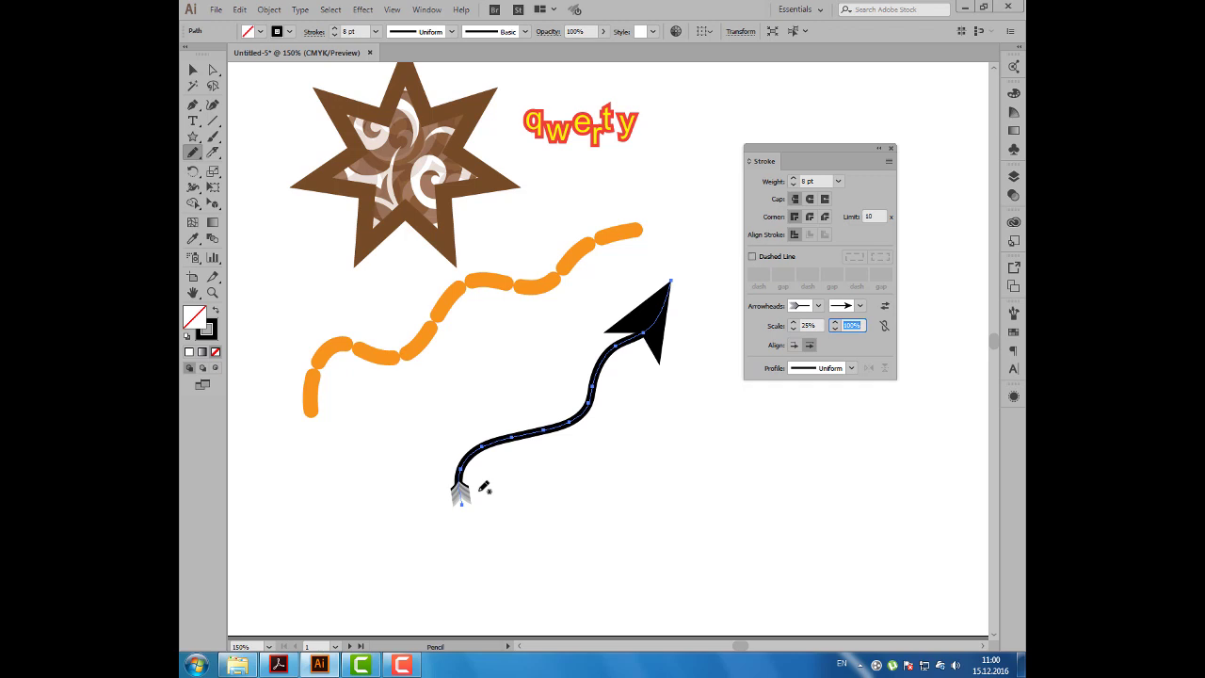
pyautogui.write('45')
pyautogui.press('Tab')
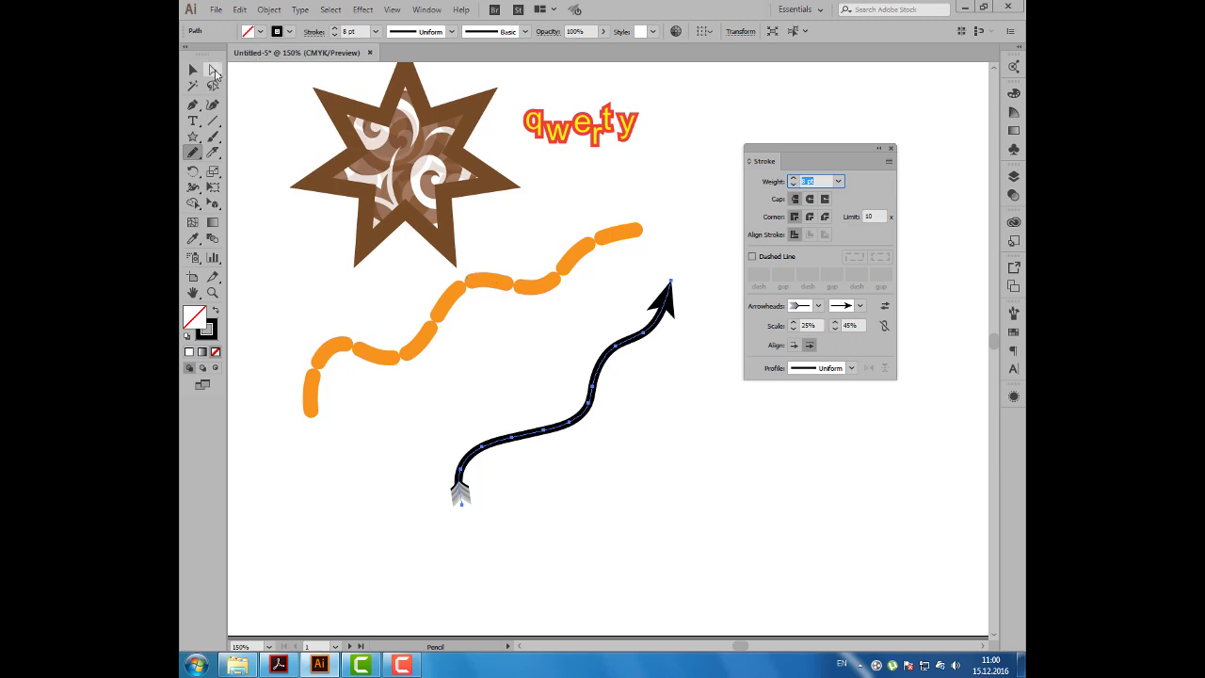
# With Direct Selection, set the arrow tips to extend beyond the path ends.
pyautogui.click(213, 70)
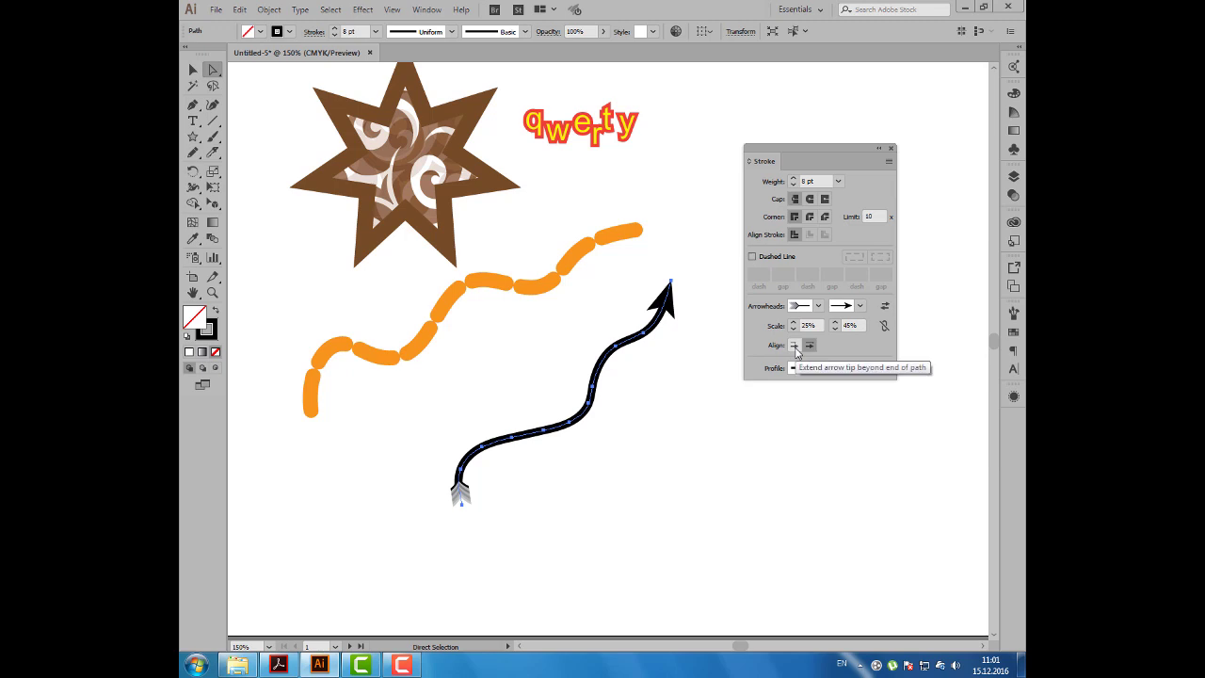
pyautogui.click(794, 345)
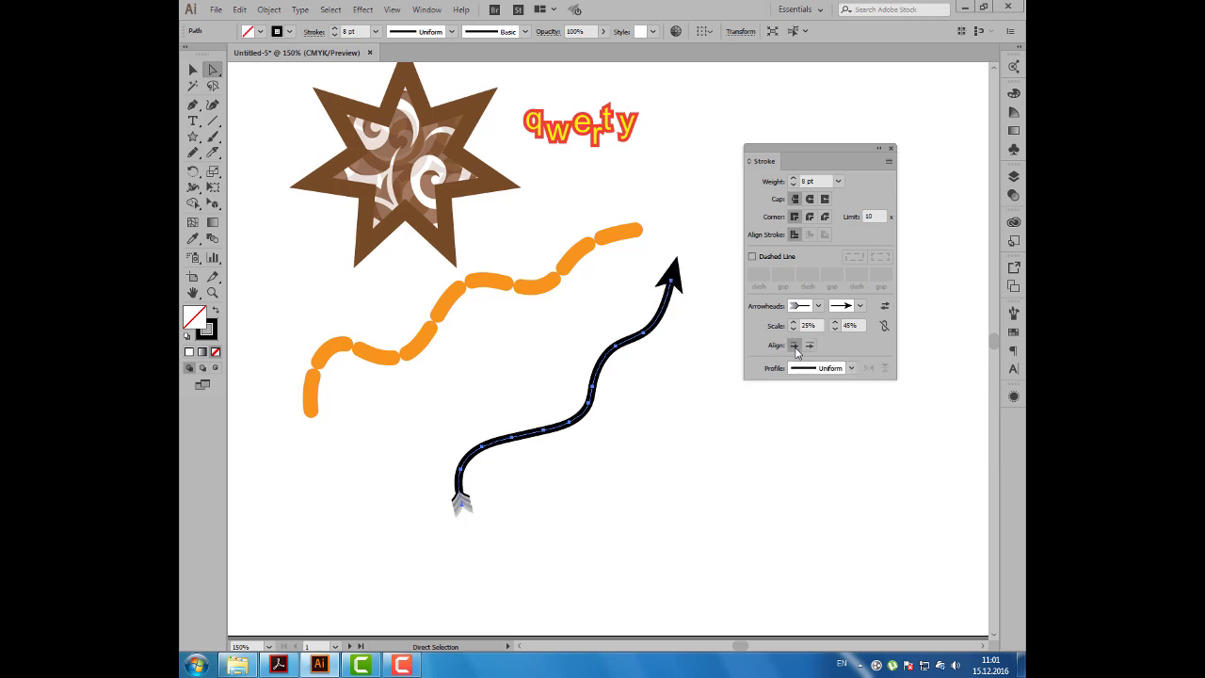
pyautogui.click(810, 346)
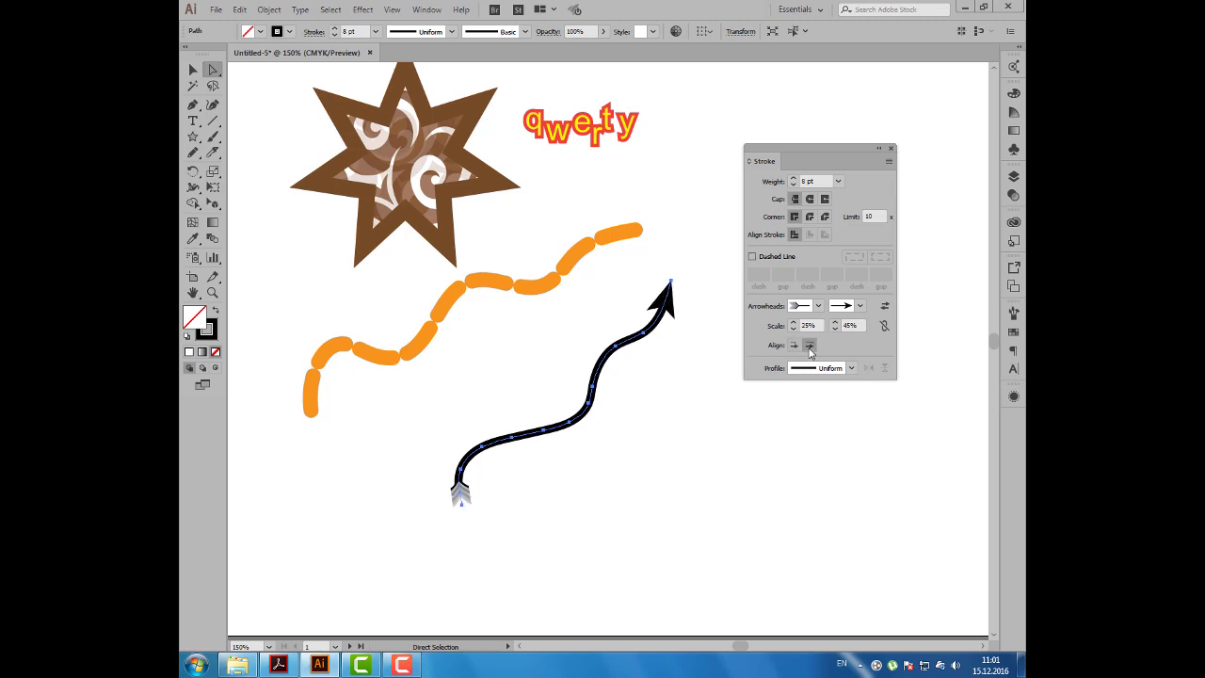
pyautogui.click(793, 347)
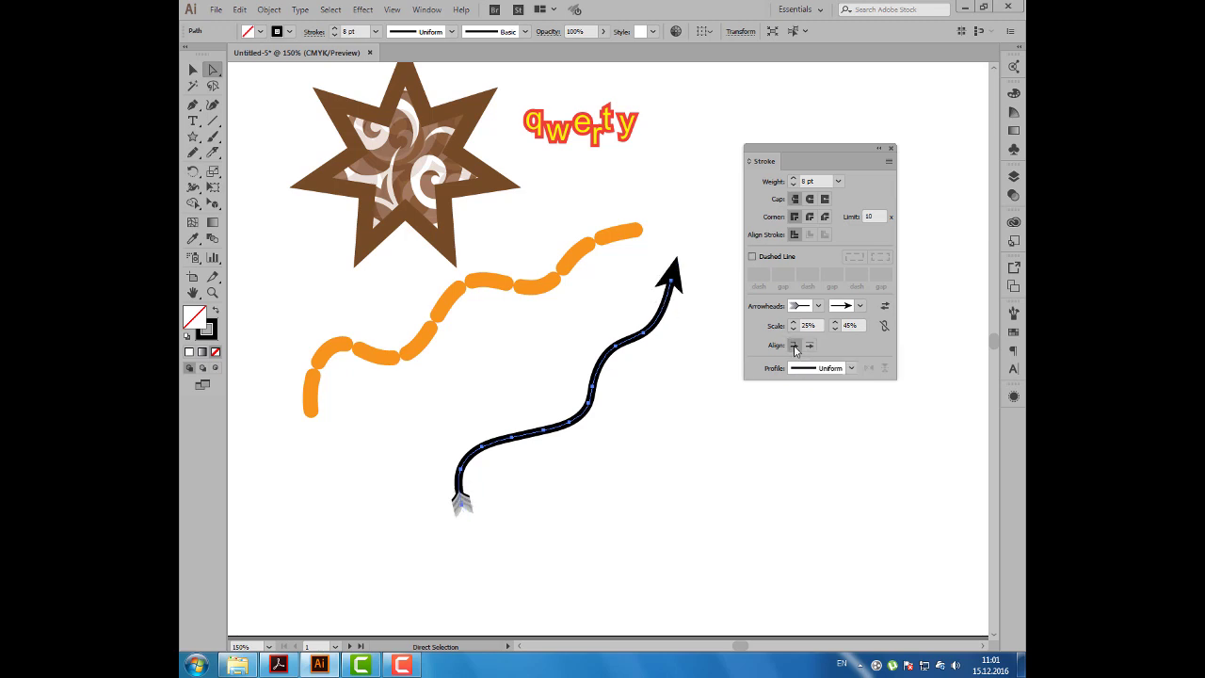
# Try several width profiles and settle on the tapering triangle profile for the arrow.
pyautogui.click(853, 370)
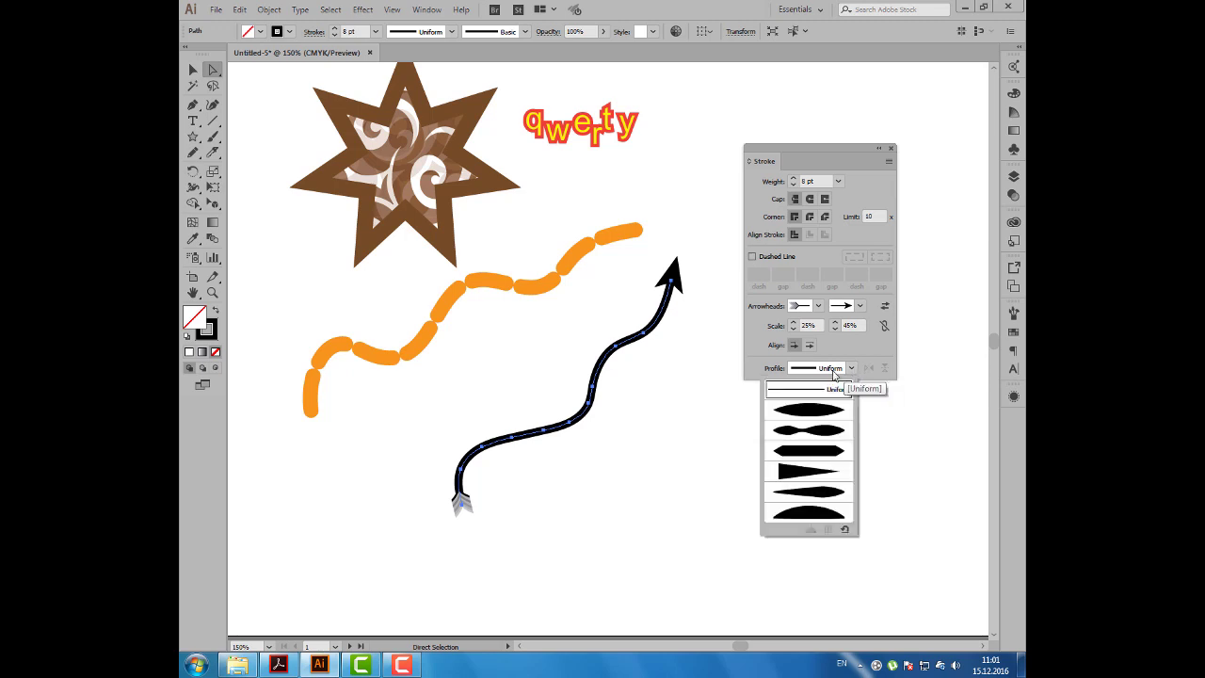
pyautogui.click(821, 411)
pyautogui.click(850, 369)
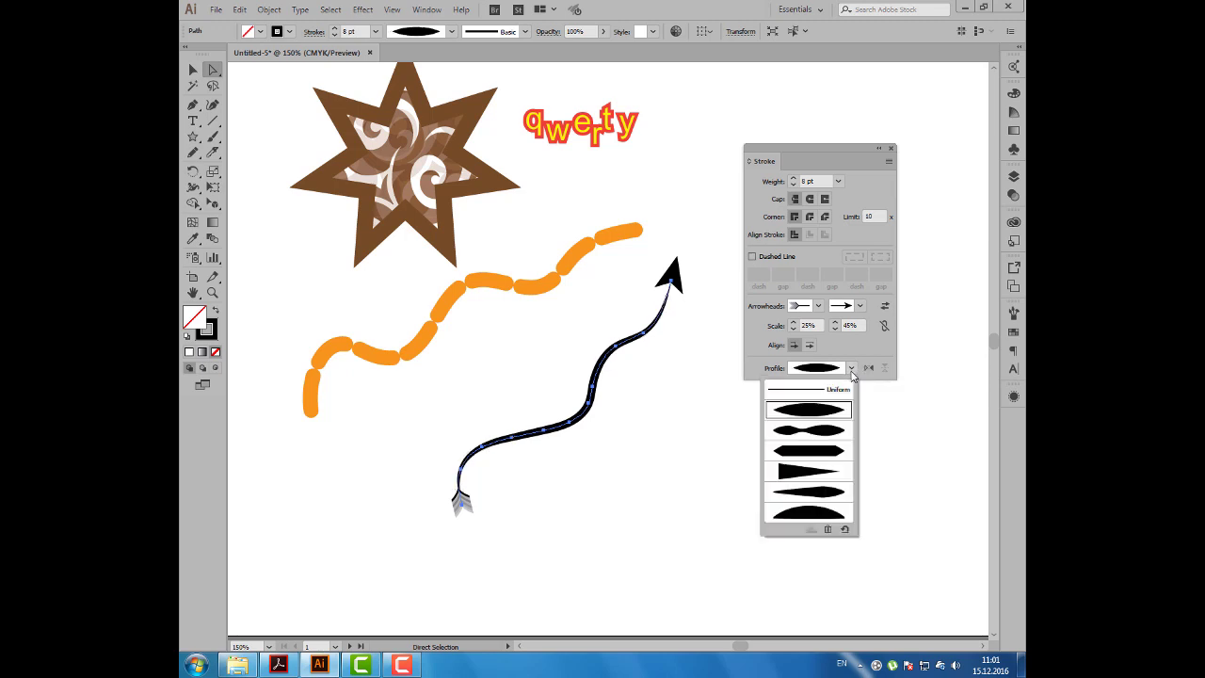
pyautogui.click(812, 433)
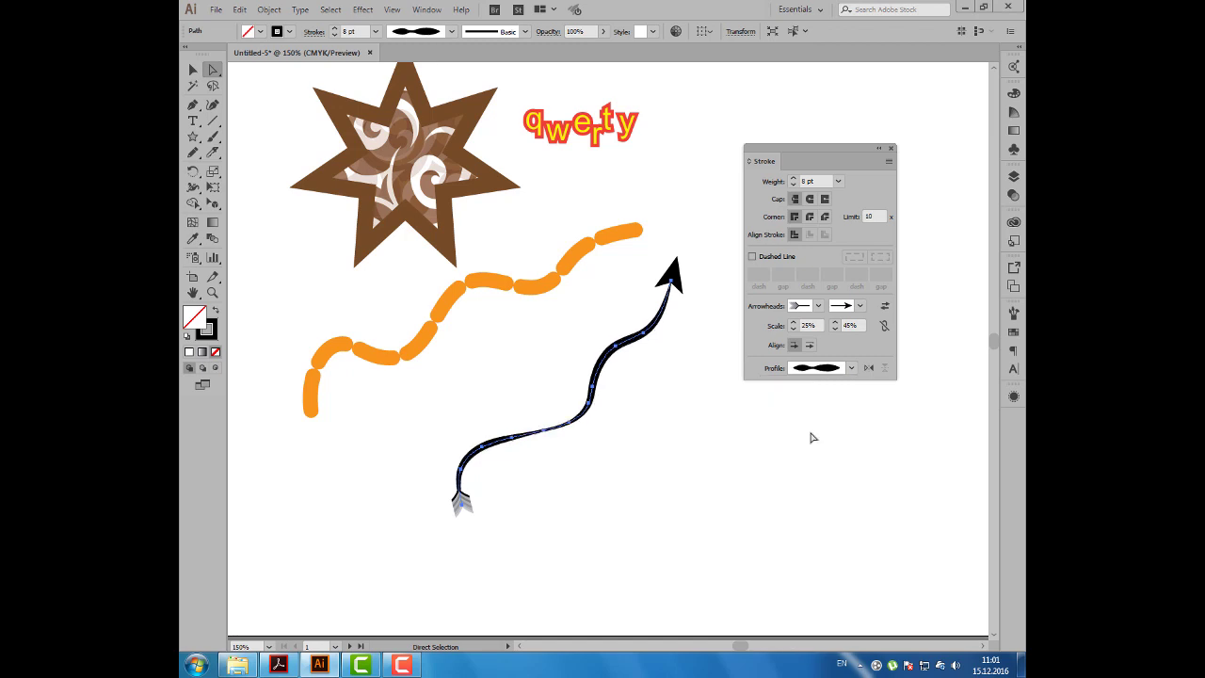
pyautogui.click(851, 369)
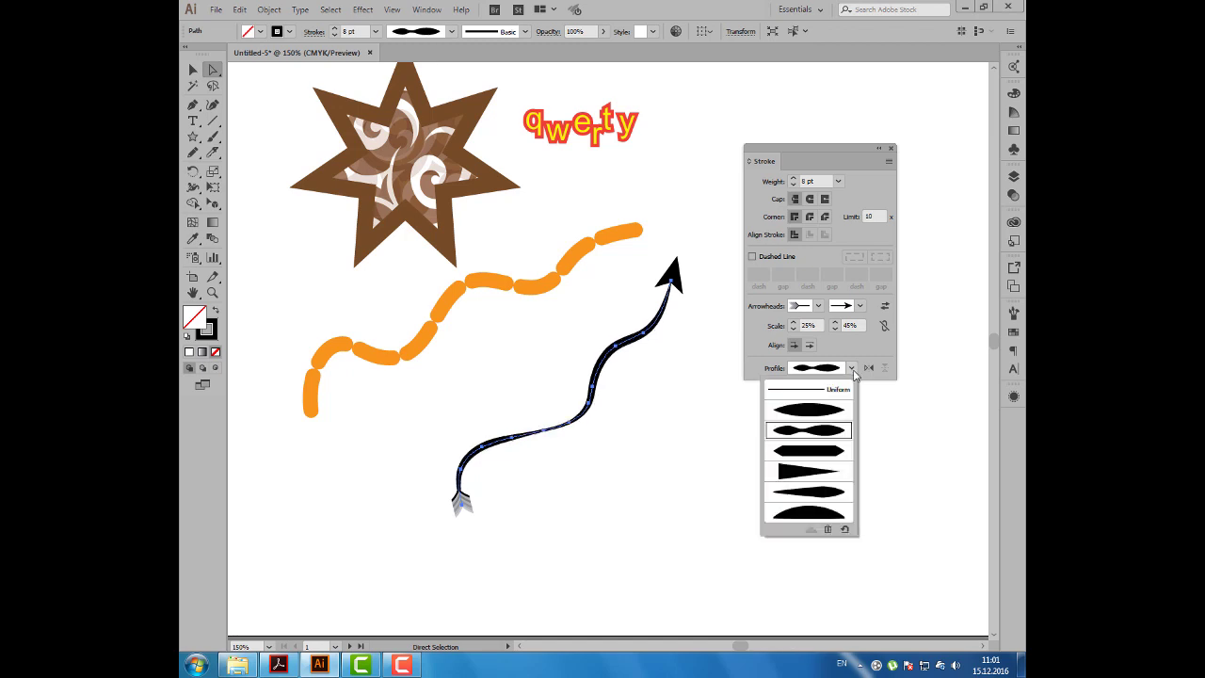
pyautogui.click(798, 472)
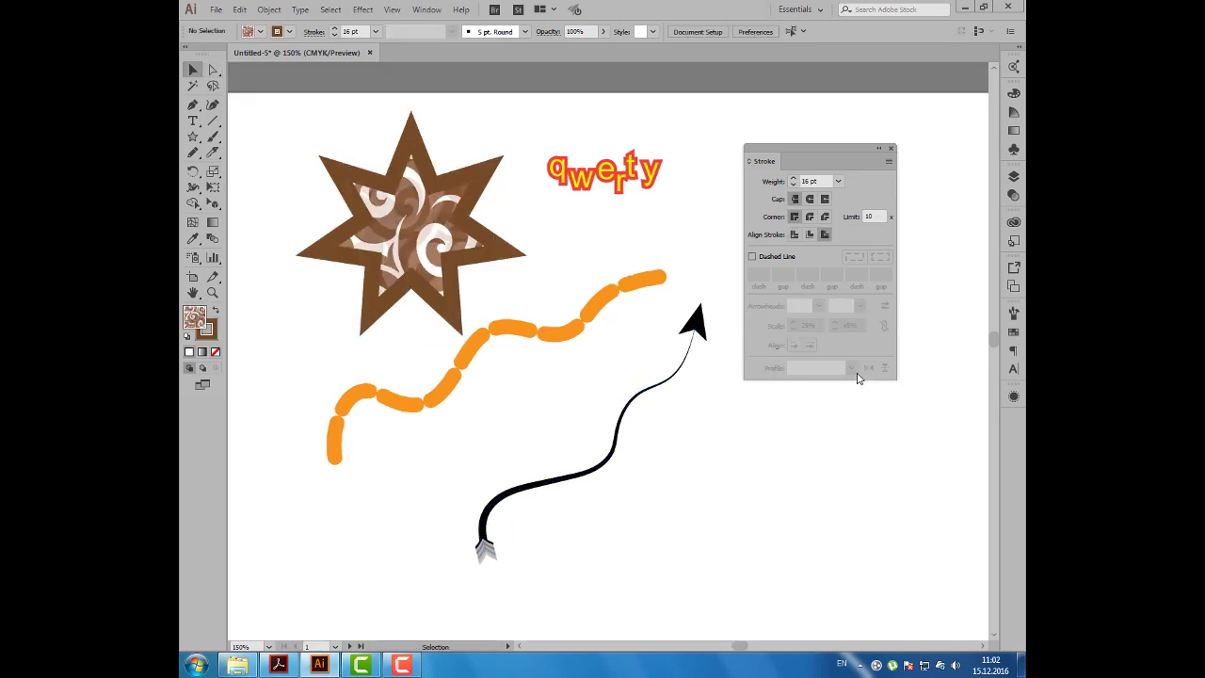
pyautogui.moveTo(767, 161); pyautogui.dragTo(955, 417)
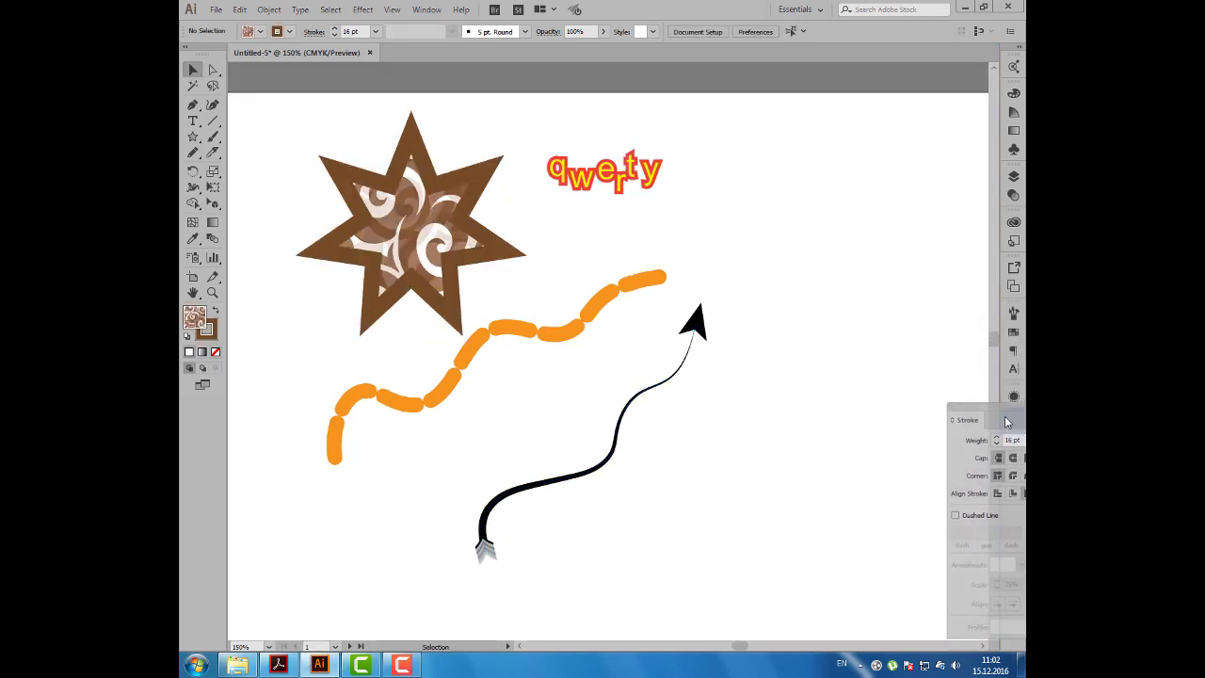
pyautogui.click(429, 10)
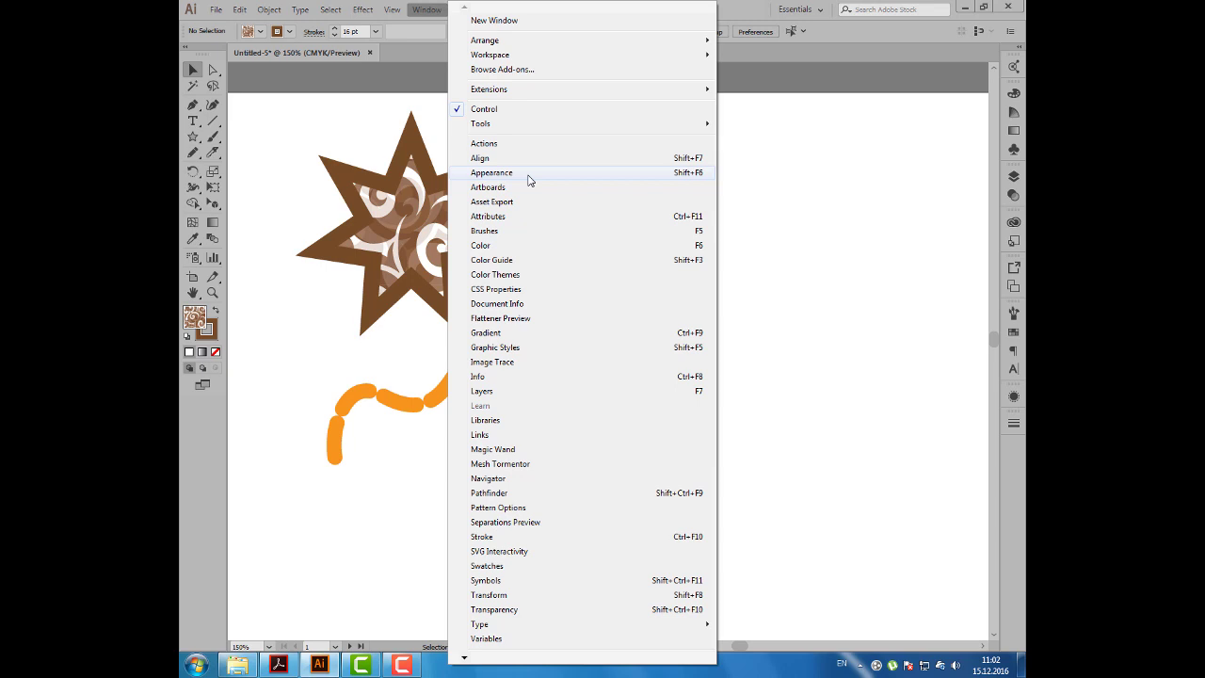
# Show the star in the Appearance panel, select its Fill row and open the flyout menu.
pyautogui.click(528, 172)
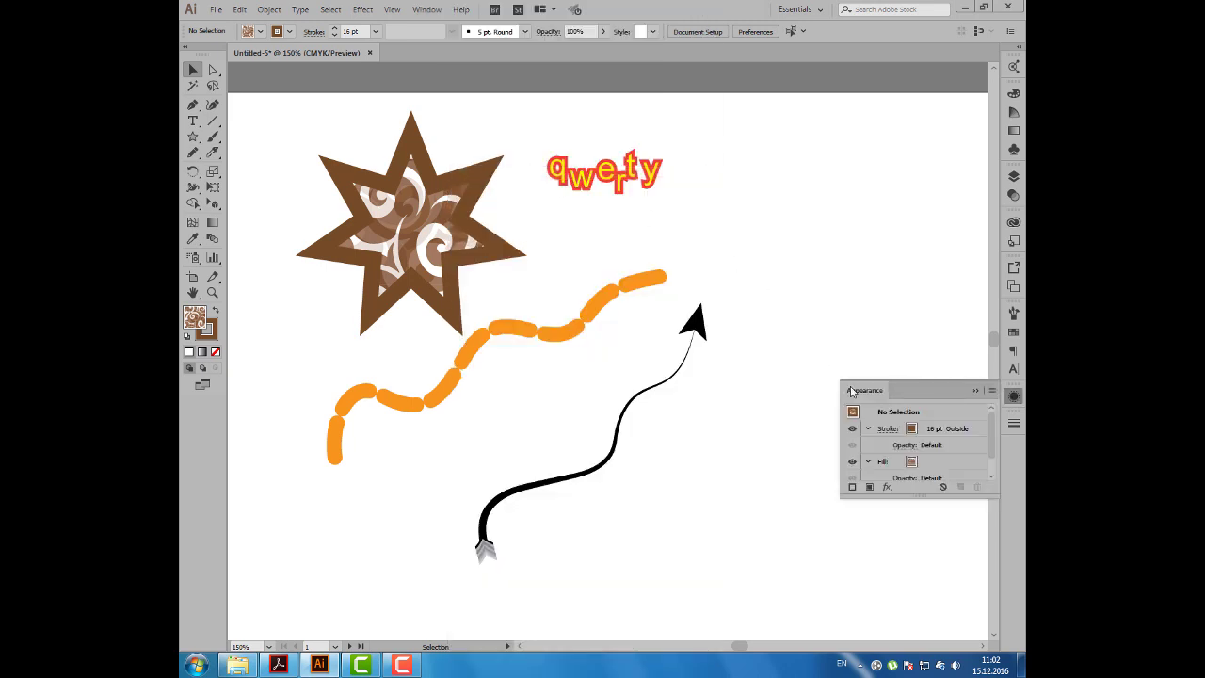
pyautogui.moveTo(852, 389); pyautogui.dragTo(711, 203)
pyautogui.click(423, 216)
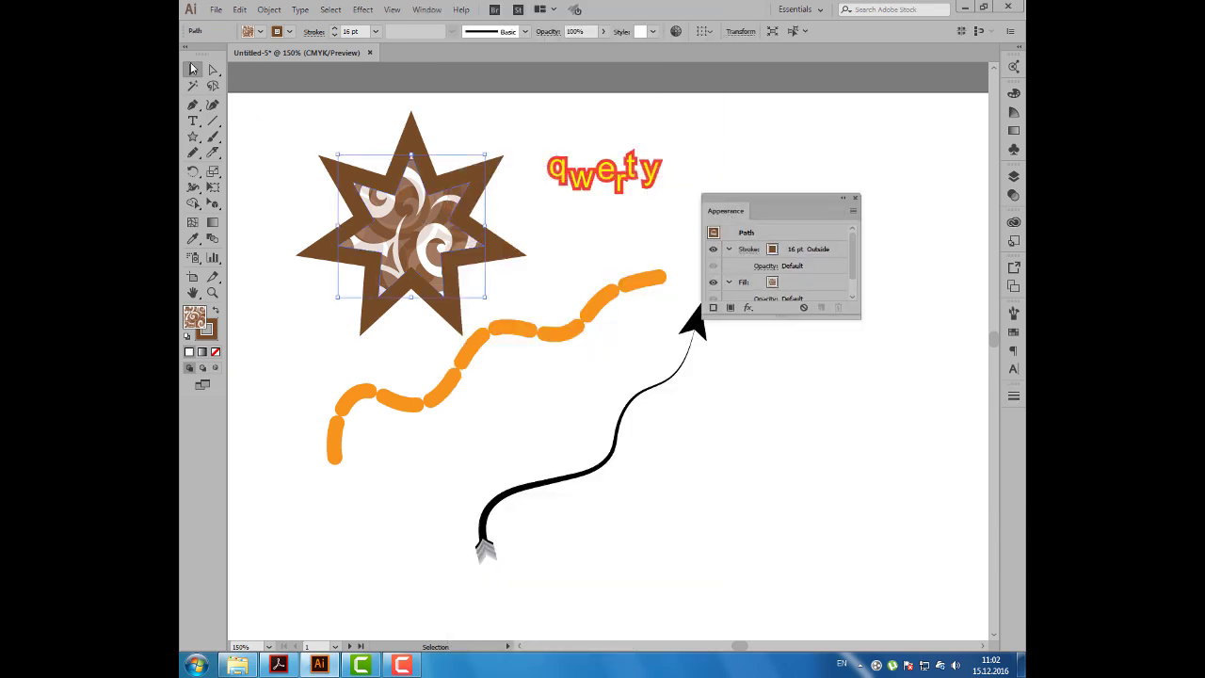
pyautogui.moveTo(395, 218); pyautogui.dragTo(400, 216)
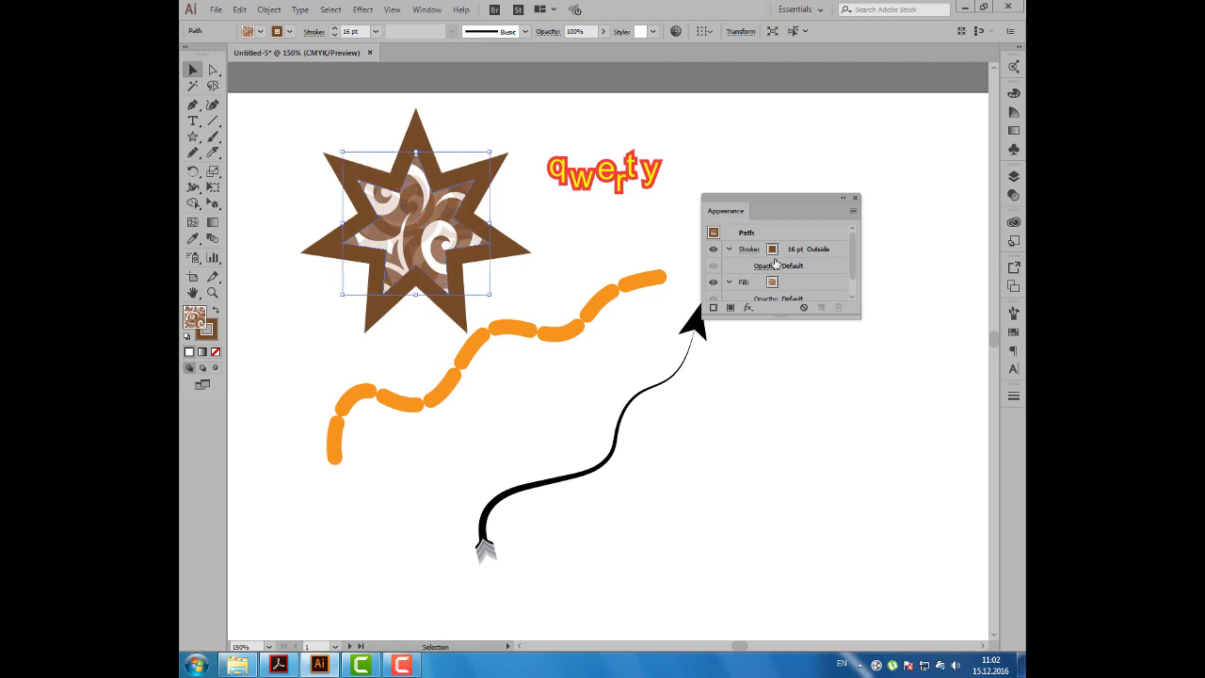
pyautogui.click(782, 229)
pyautogui.moveTo(776, 202); pyautogui.dragTo(773, 153)
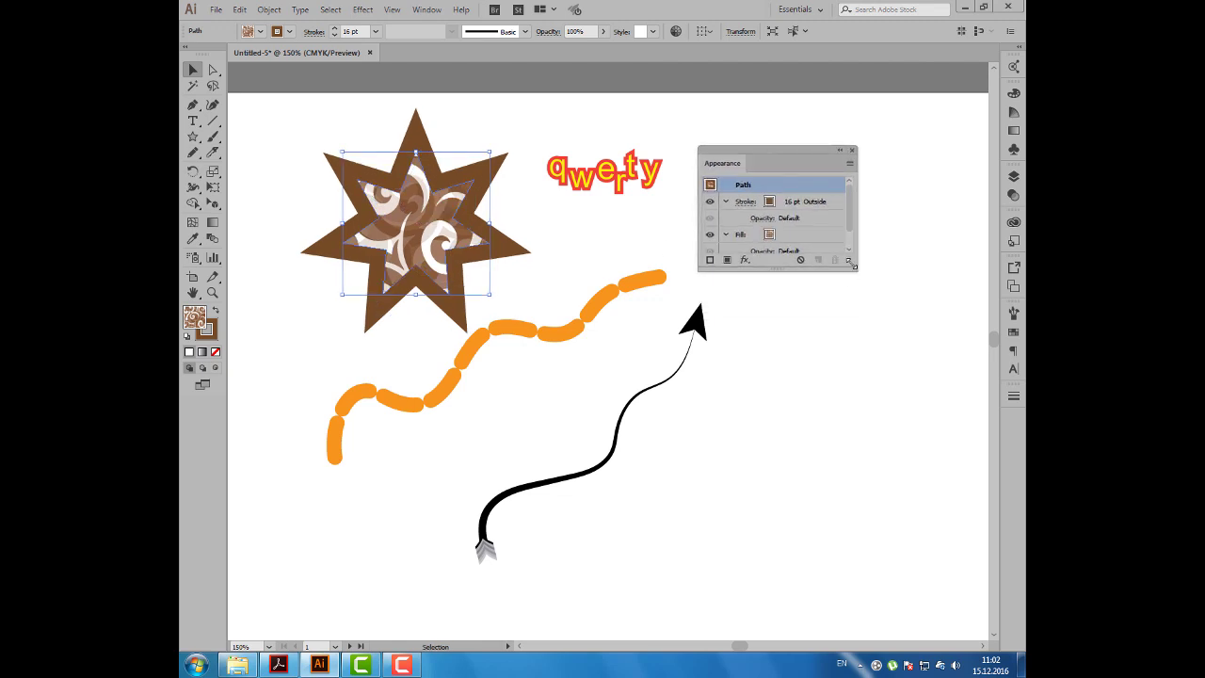
pyautogui.moveTo(856, 271); pyautogui.dragTo(854, 287)
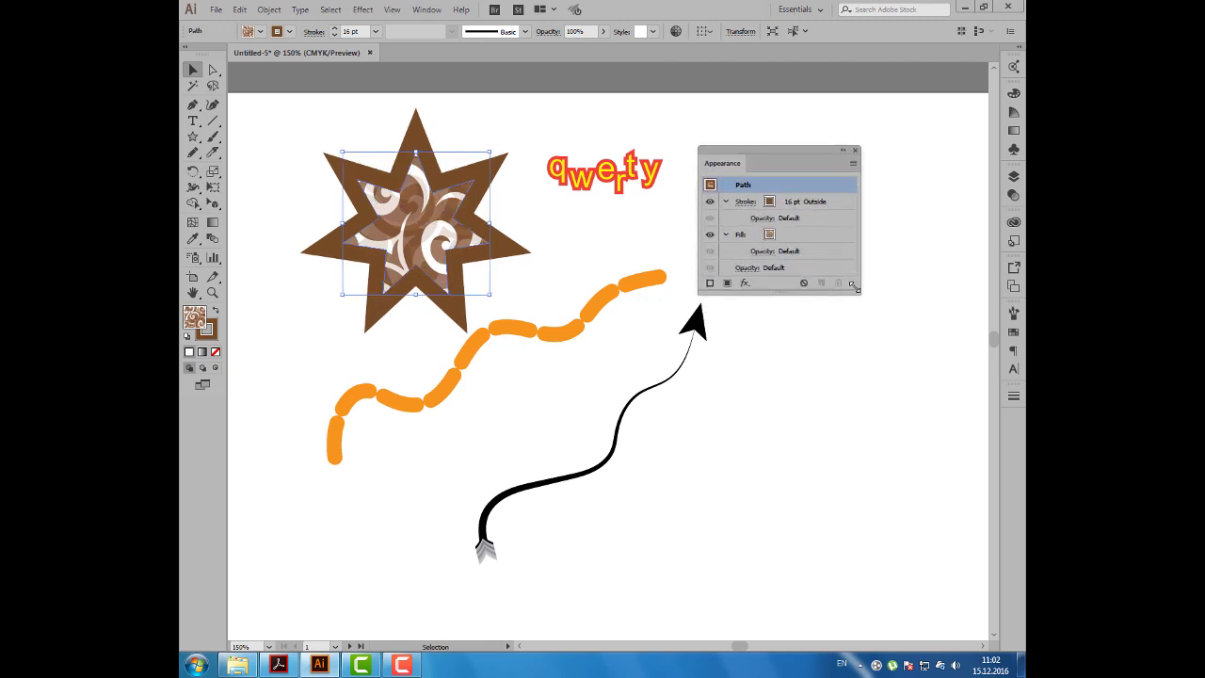
pyautogui.click(799, 242)
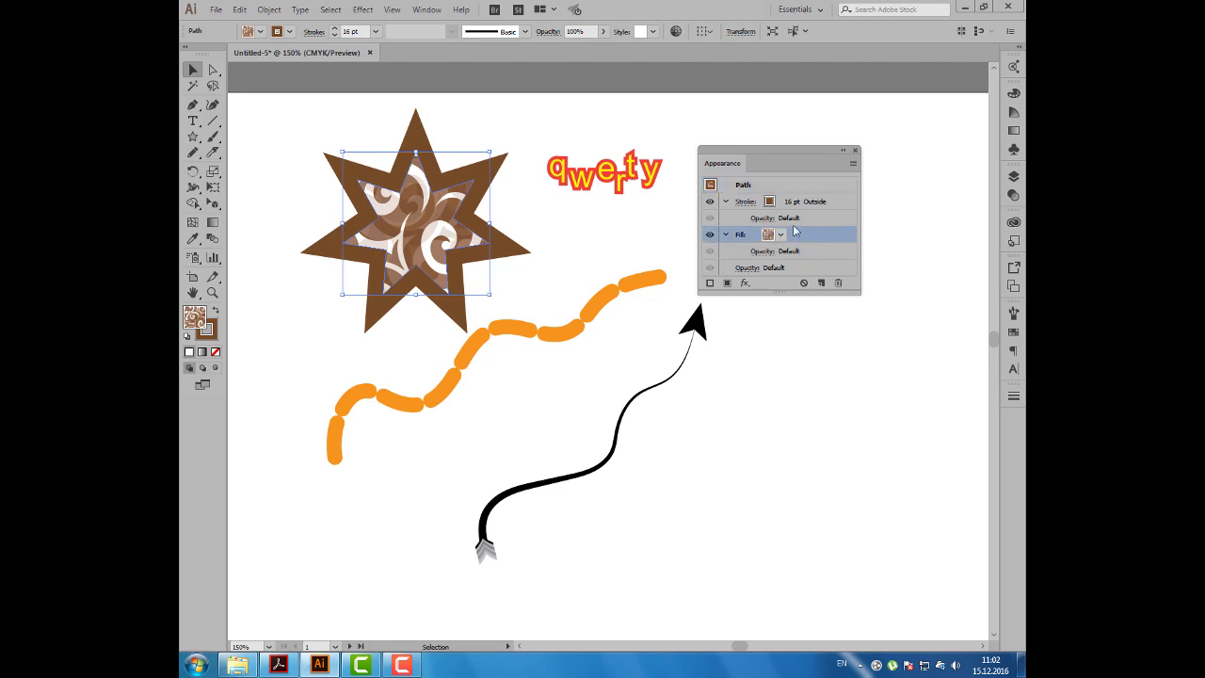
pyautogui.moveTo(778, 161); pyautogui.dragTo(749, 132)
pyautogui.click(820, 136)
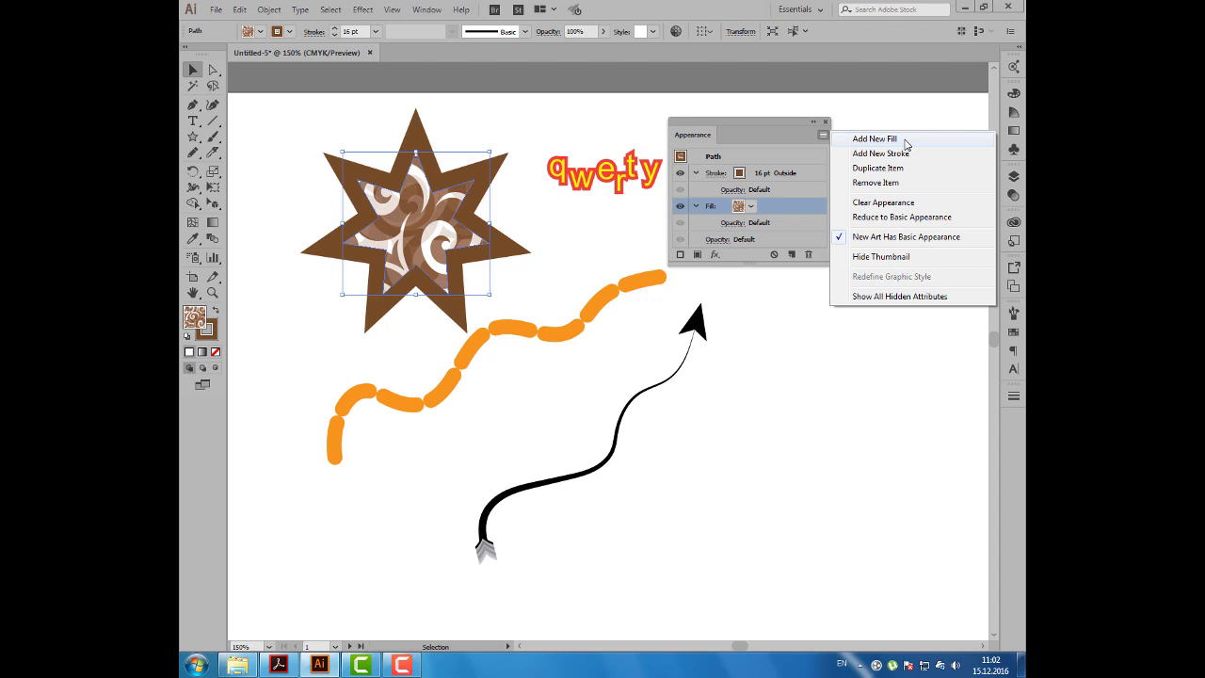
# Add a second fill to the star and move the pattern fill above the plain one.
pyautogui.click(875, 140)
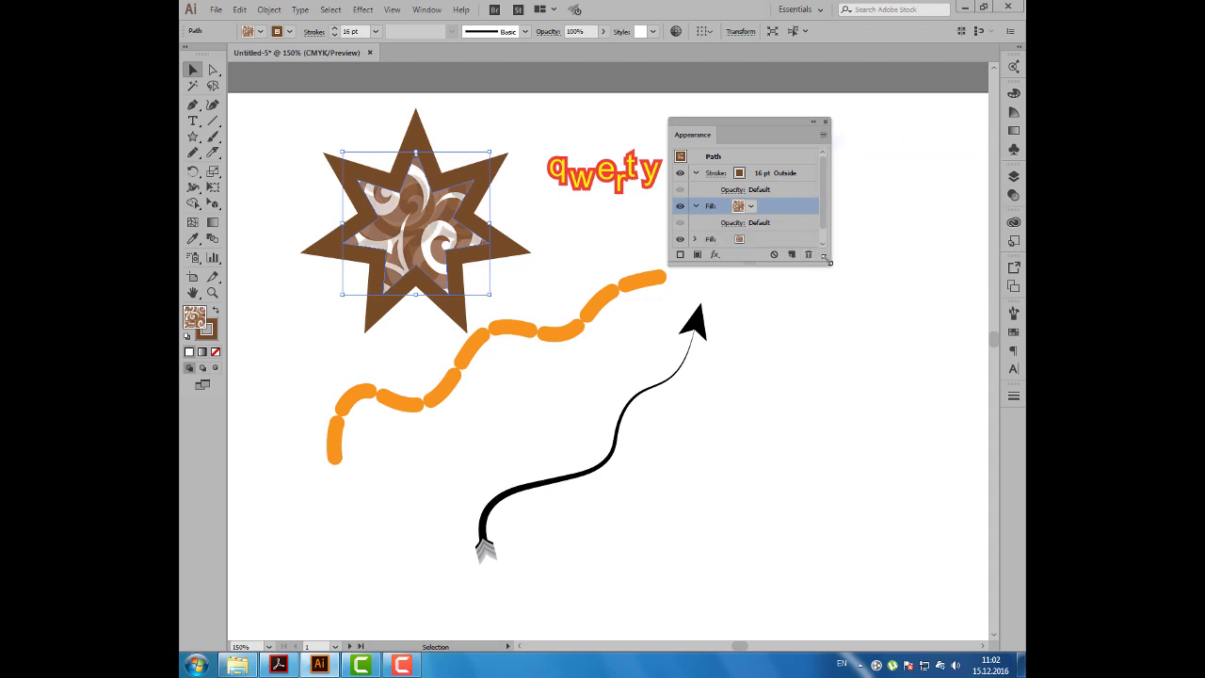
pyautogui.moveTo(829, 261); pyautogui.dragTo(844, 298)
pyautogui.click(772, 243)
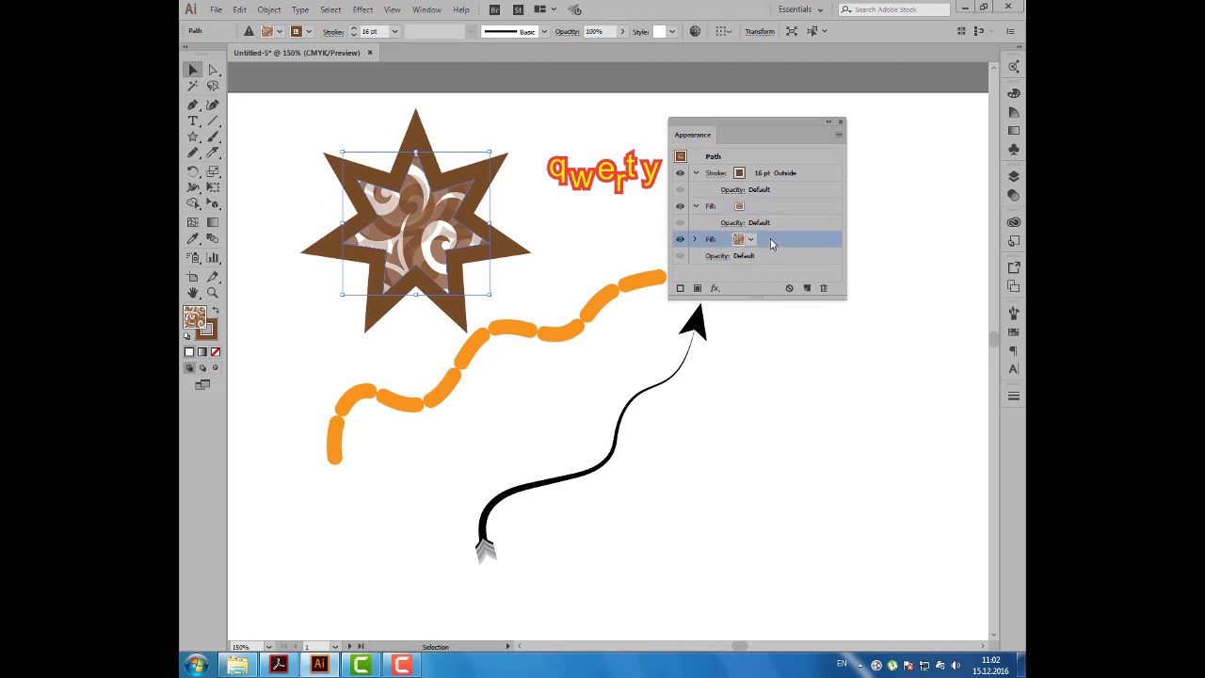
pyautogui.moveTo(772, 243); pyautogui.dragTo(772, 204)
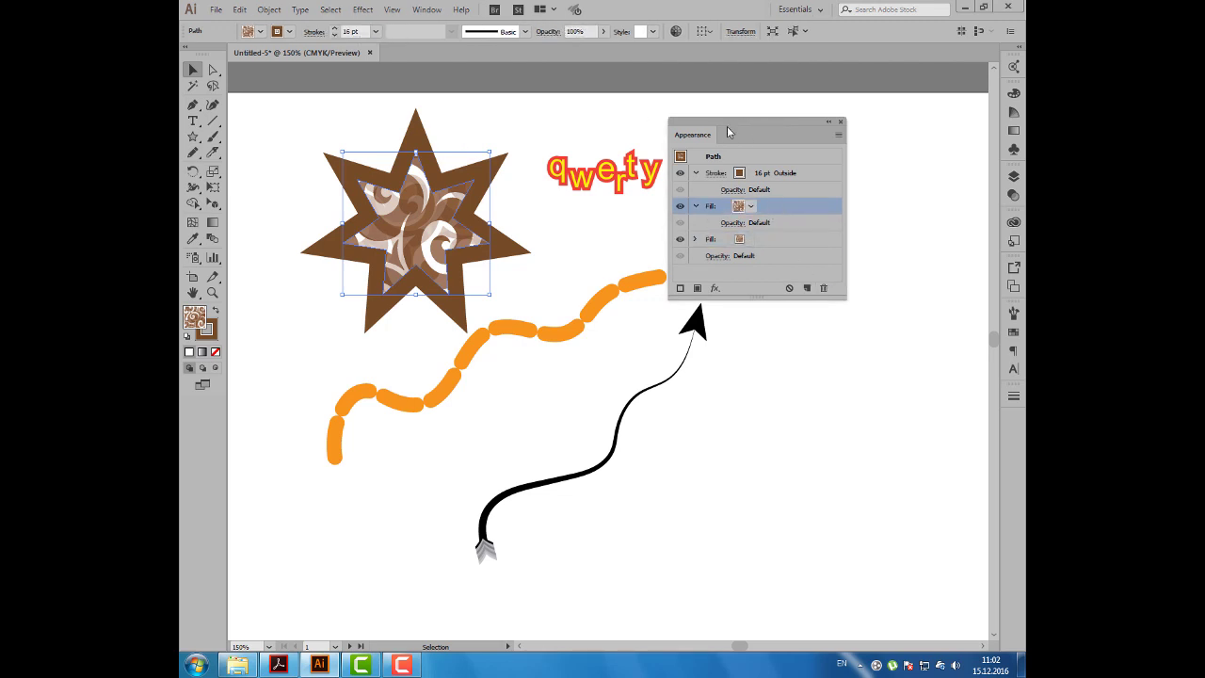
pyautogui.moveTo(727, 131); pyautogui.dragTo(772, 122)
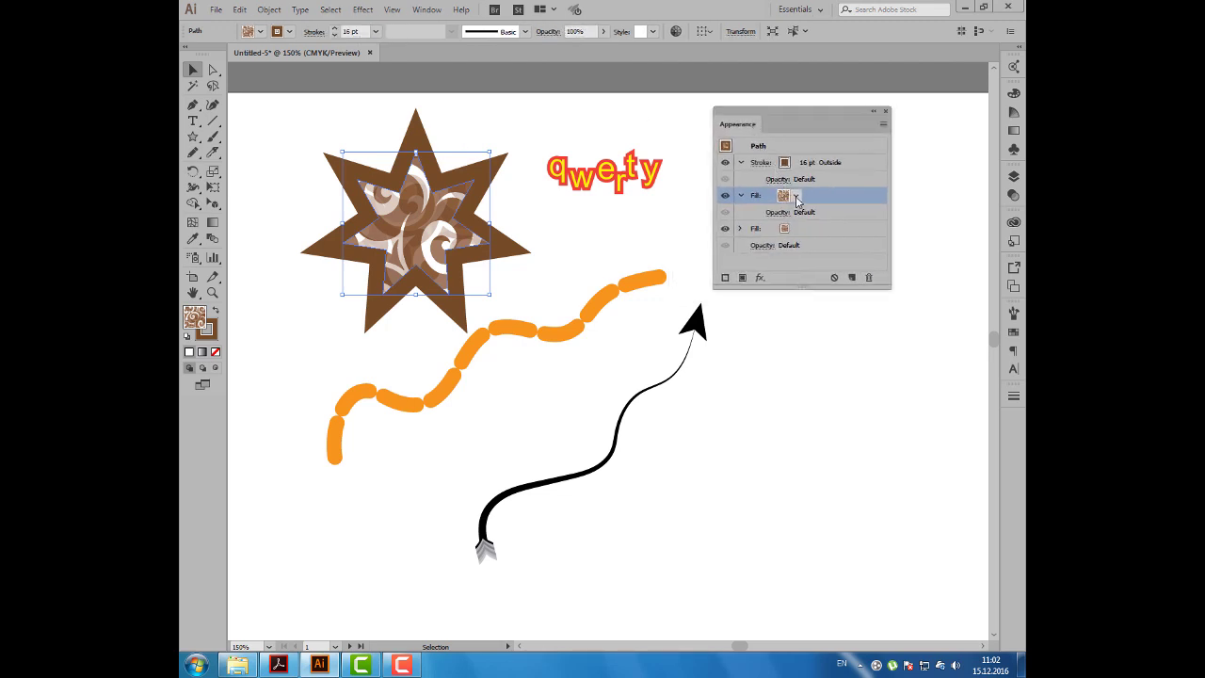
# Fill the top fill with the Orange, Yellow gradient swatch after trying a white radial one.
pyautogui.click(796, 196)
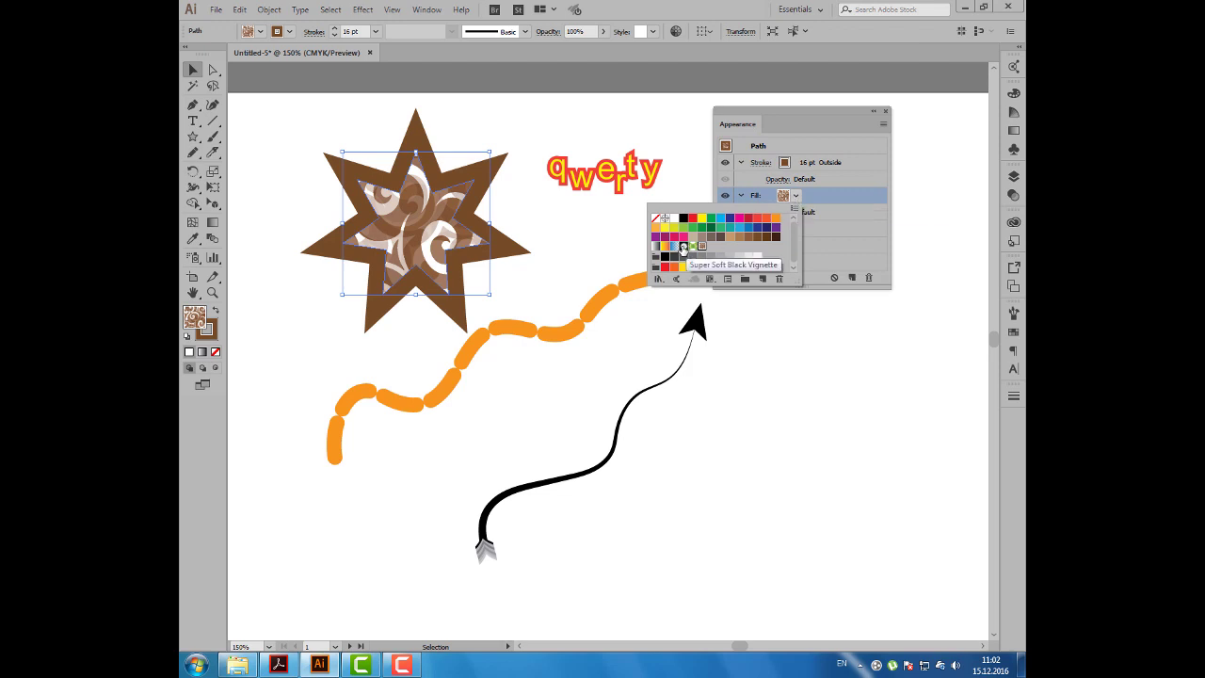
pyautogui.click(683, 246)
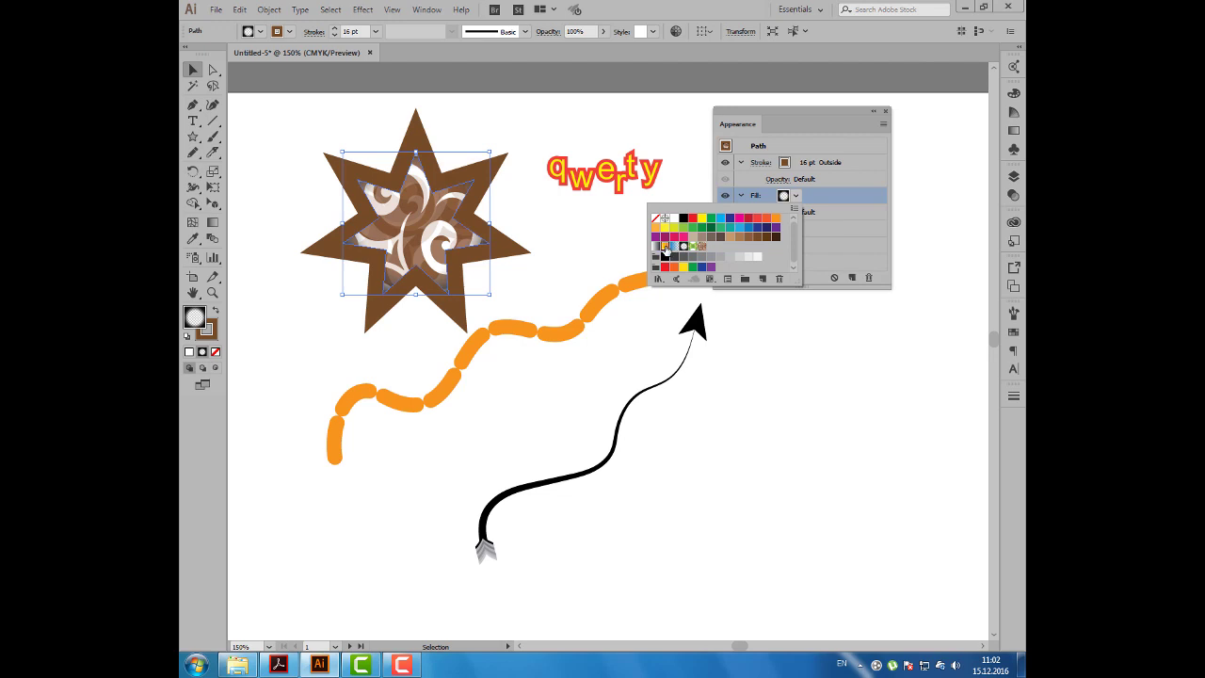
pyautogui.click(664, 247)
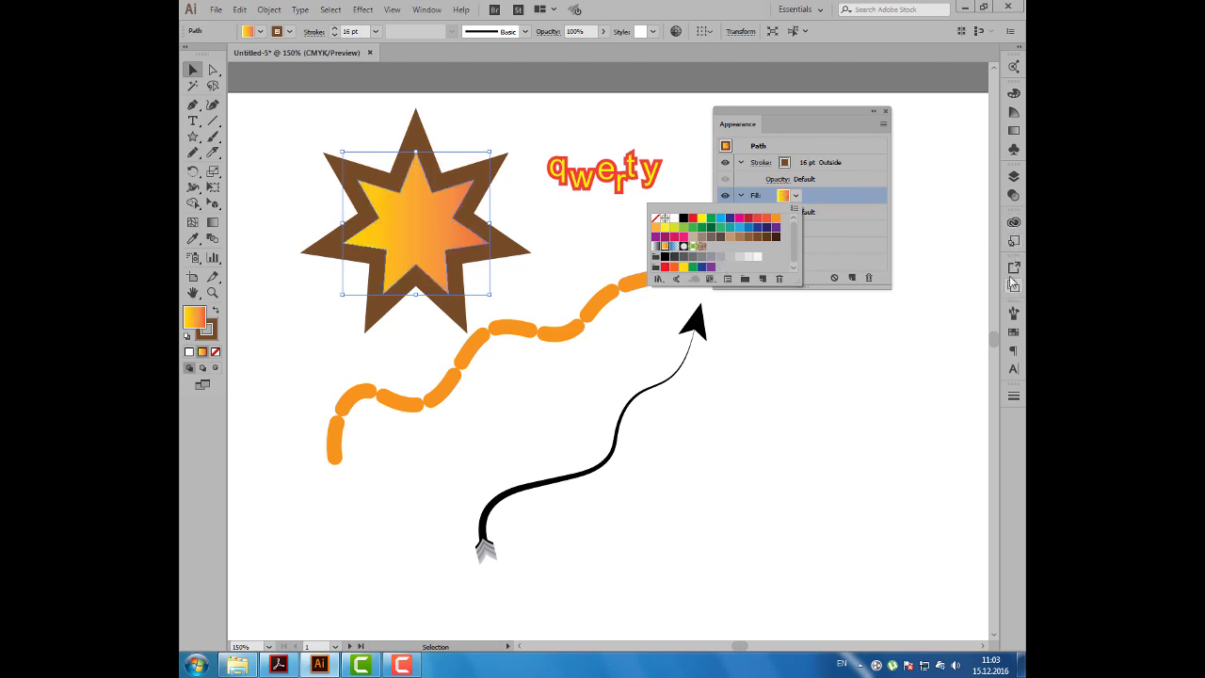
pyautogui.click(1013, 130)
# Set the star's gradient fill type to Radial.
pyautogui.click(1013, 130)
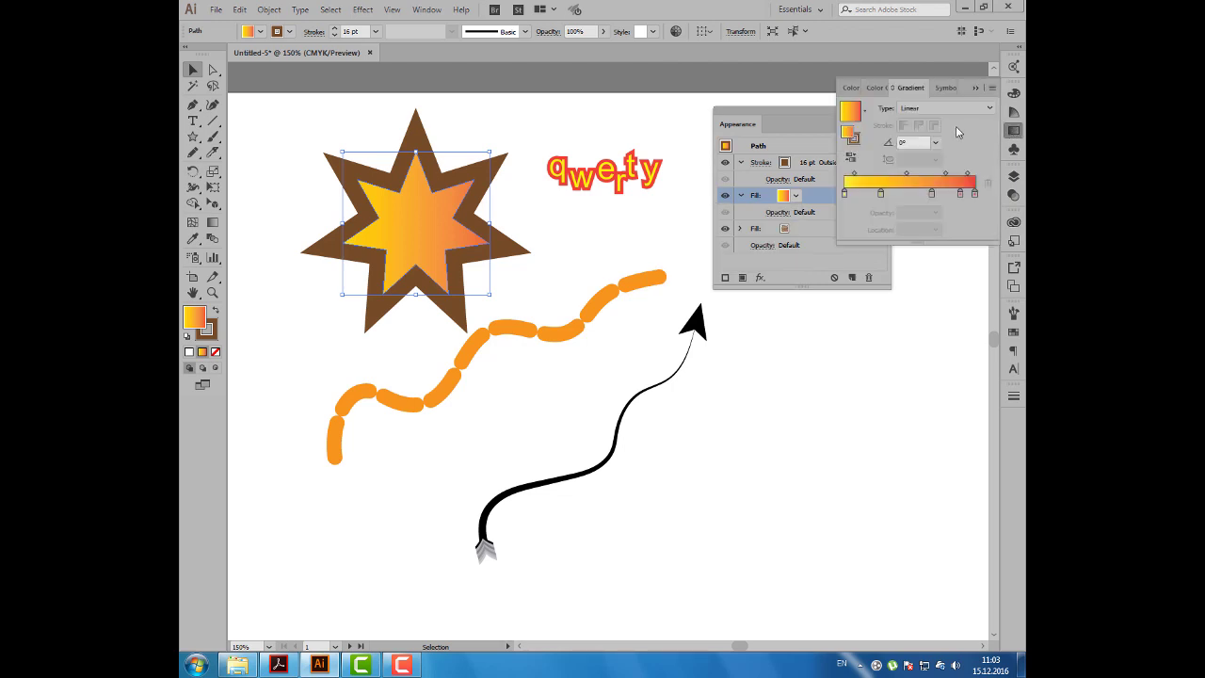
pyautogui.click(952, 108)
pyautogui.click(939, 135)
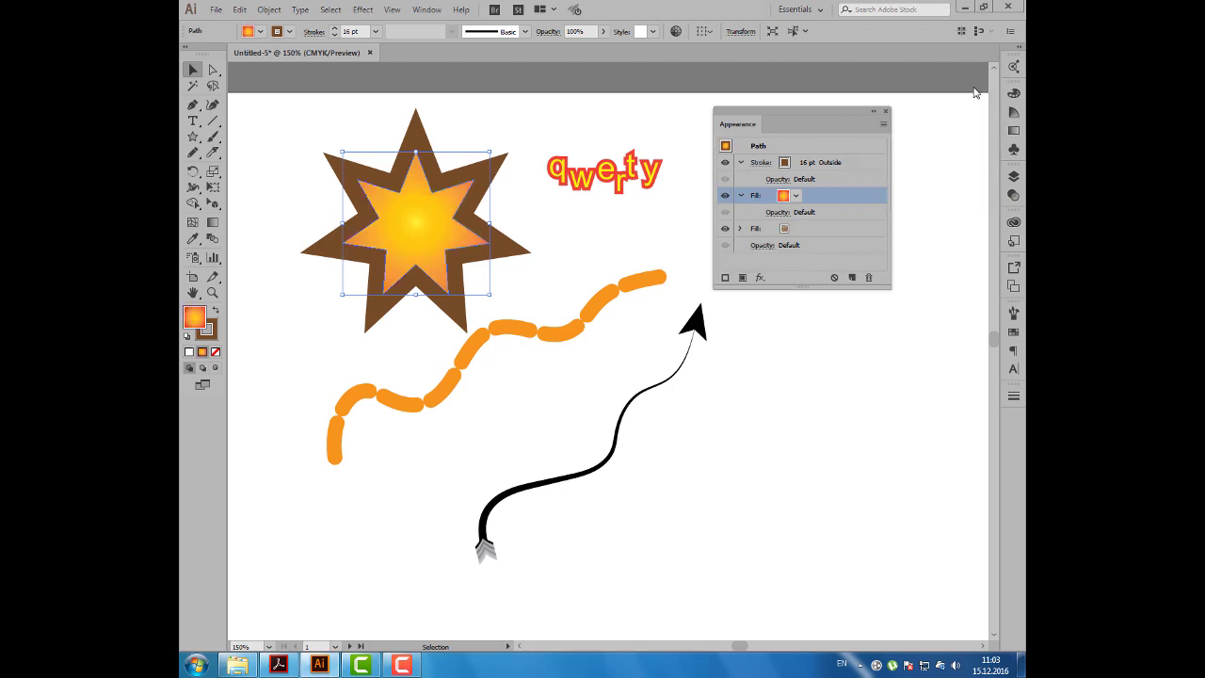
pyautogui.moveTo(808, 110); pyautogui.dragTo(818, 102)
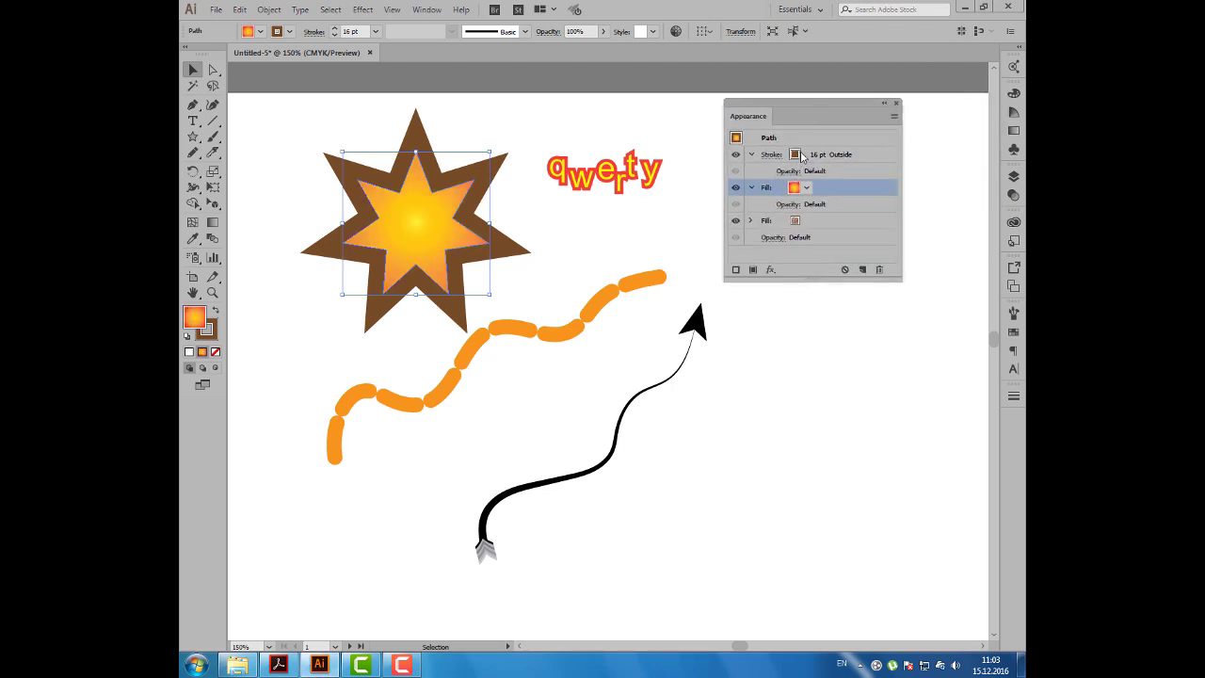
# Lower the gradient fill's opacity to 70% so the swirl pattern shows through.
pyautogui.click(786, 204)
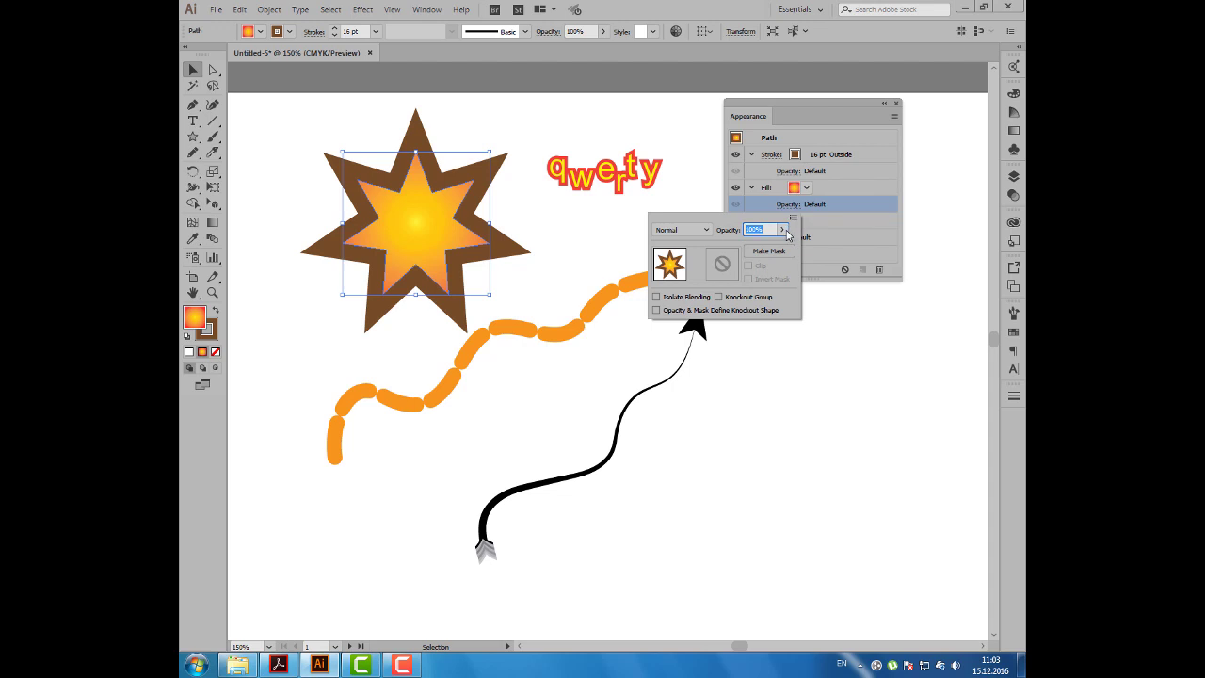
pyautogui.click(783, 230)
pyautogui.moveTo(783, 247); pyautogui.dragTo(764, 249)
pyautogui.click(844, 204)
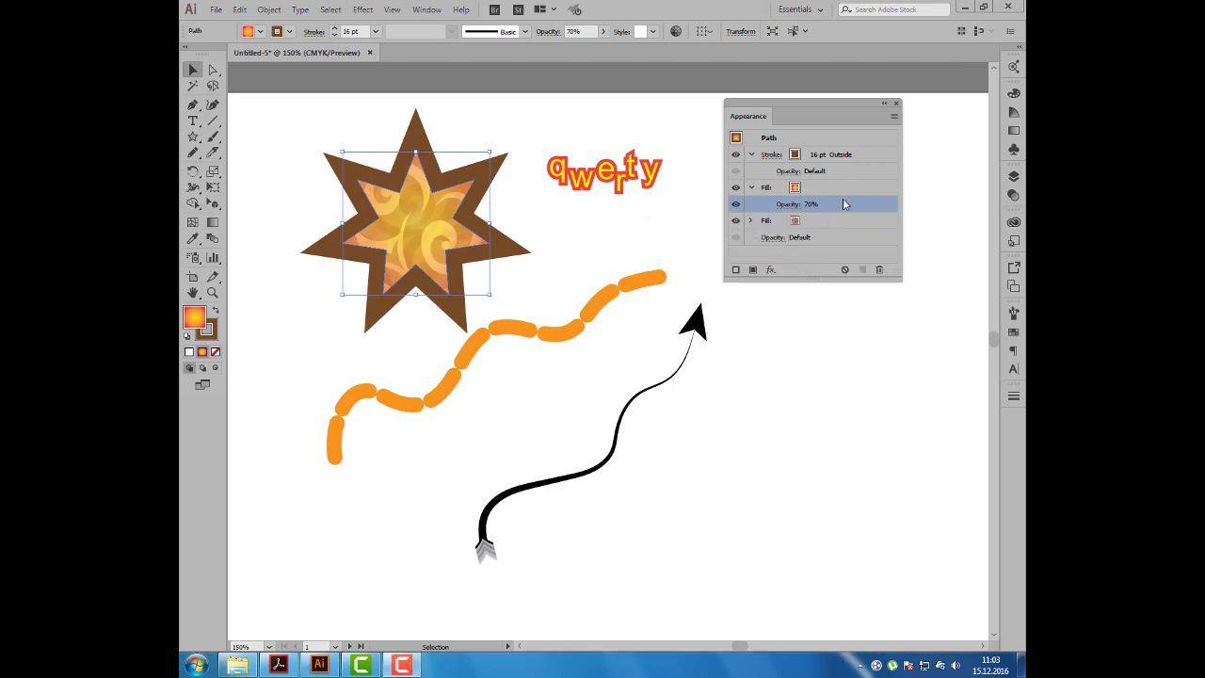
pyautogui.click(817, 223)
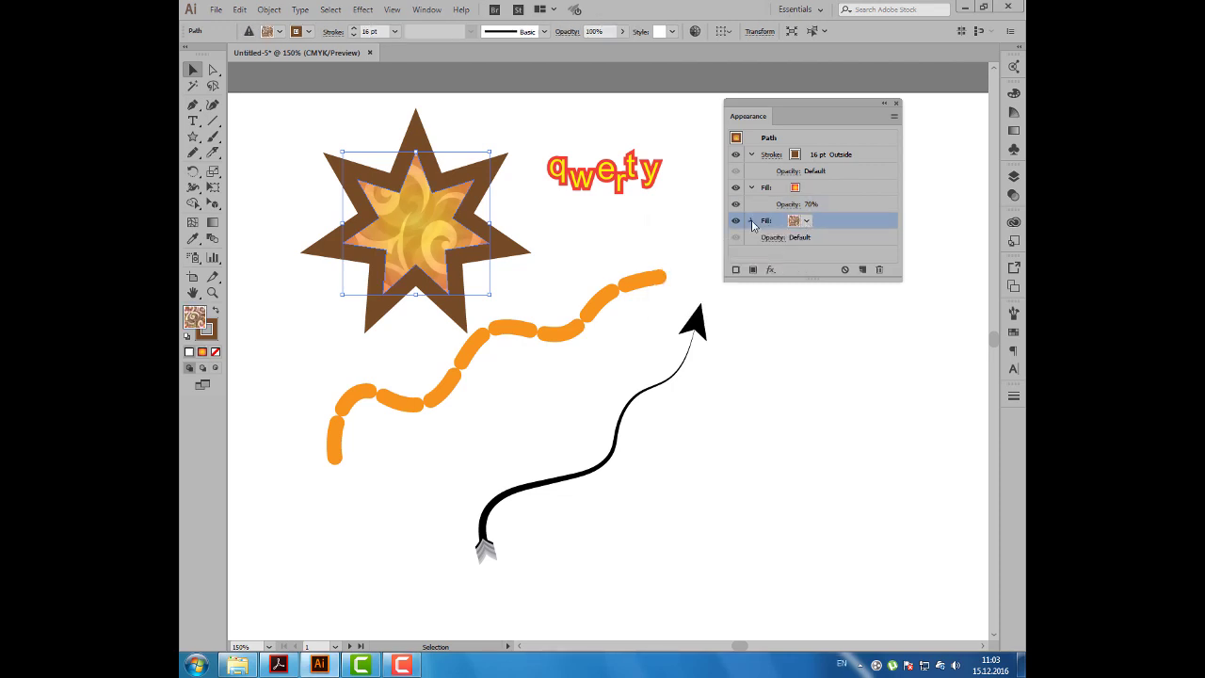
pyautogui.click(787, 237)
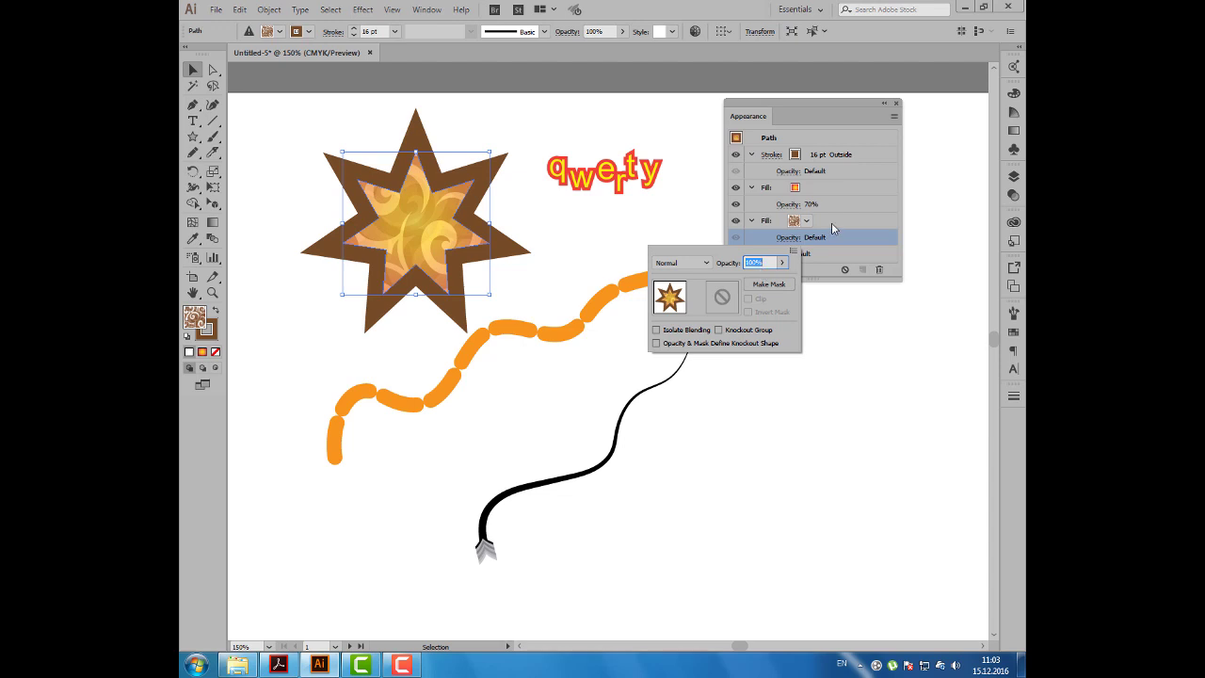
pyautogui.click(831, 222)
pyautogui.click(815, 191)
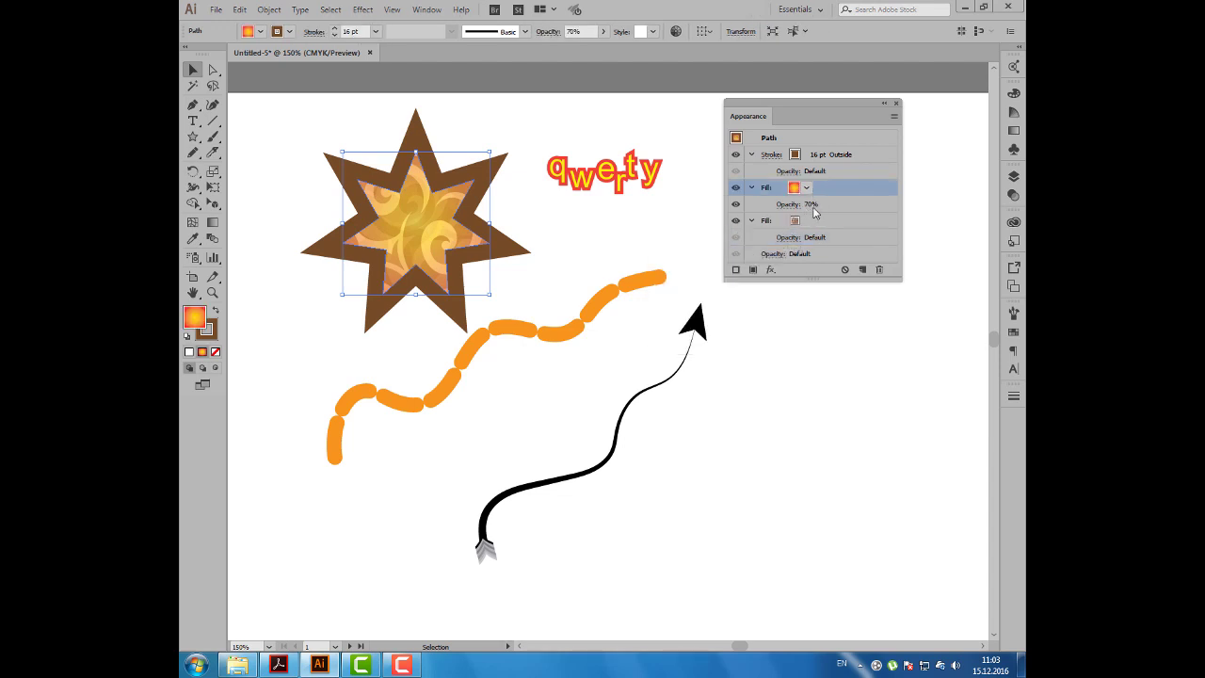
pyautogui.moveTo(773, 111); pyautogui.dragTo(732, 112)
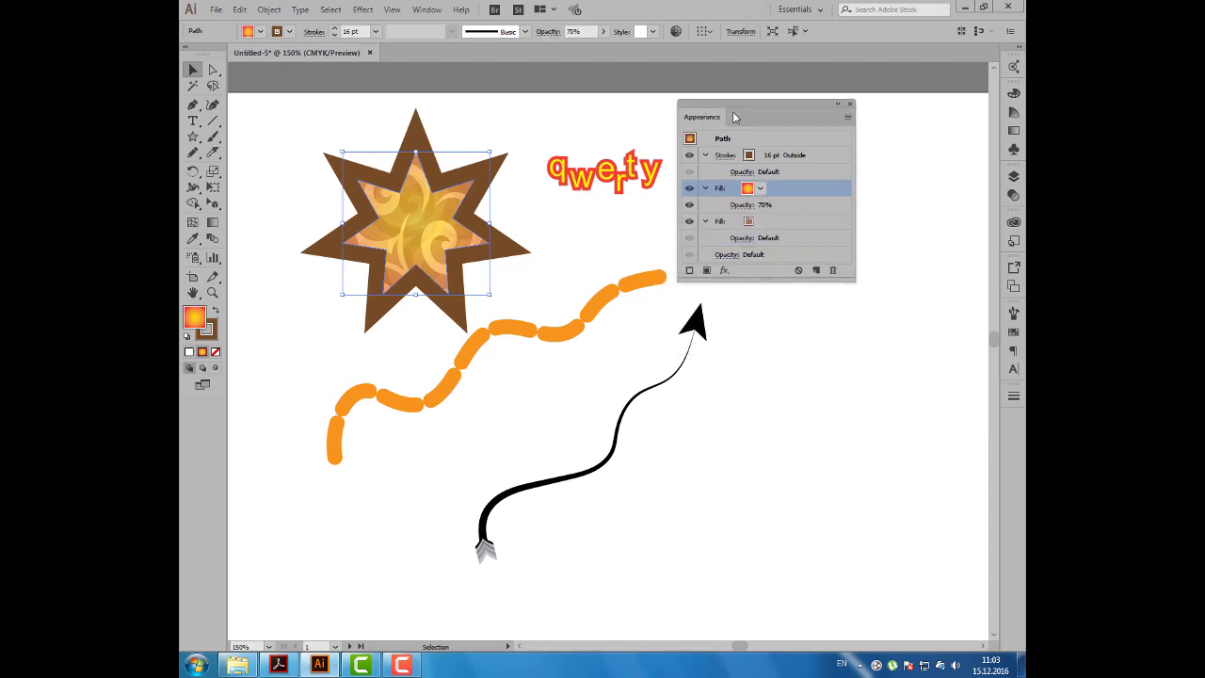
# Add a second stroke to the star, orange at 8 pt, above the 16 pt brown outline.
pyautogui.click(847, 118)
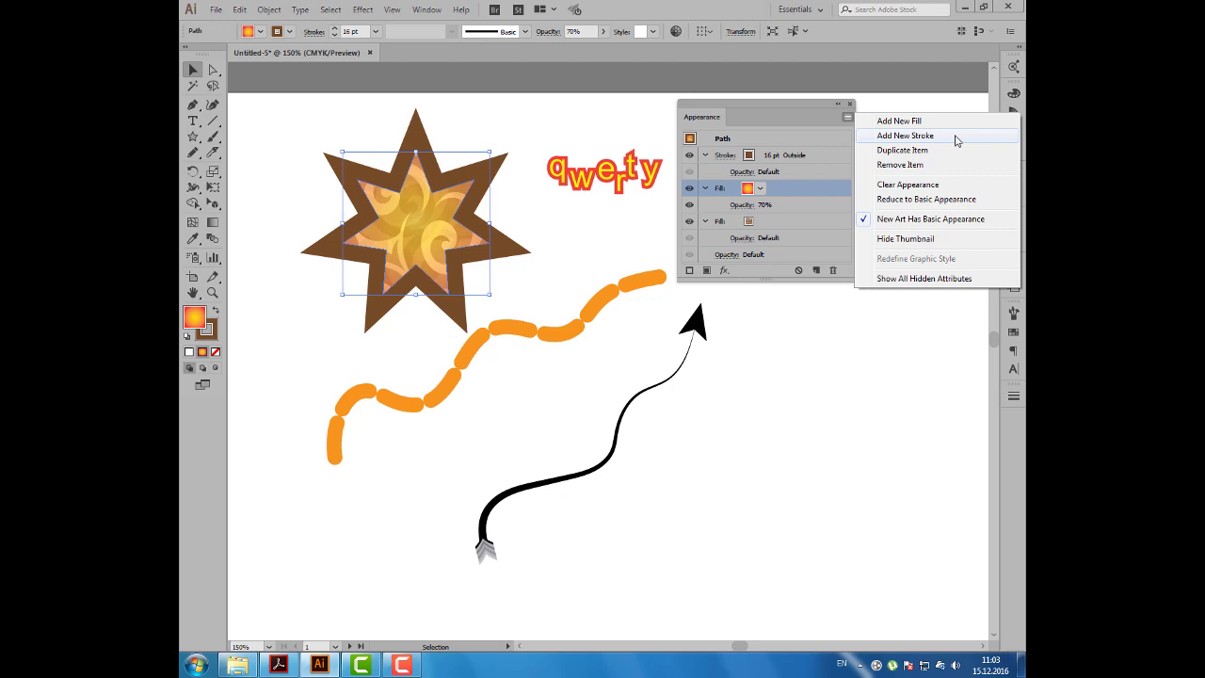
pyautogui.click(956, 139)
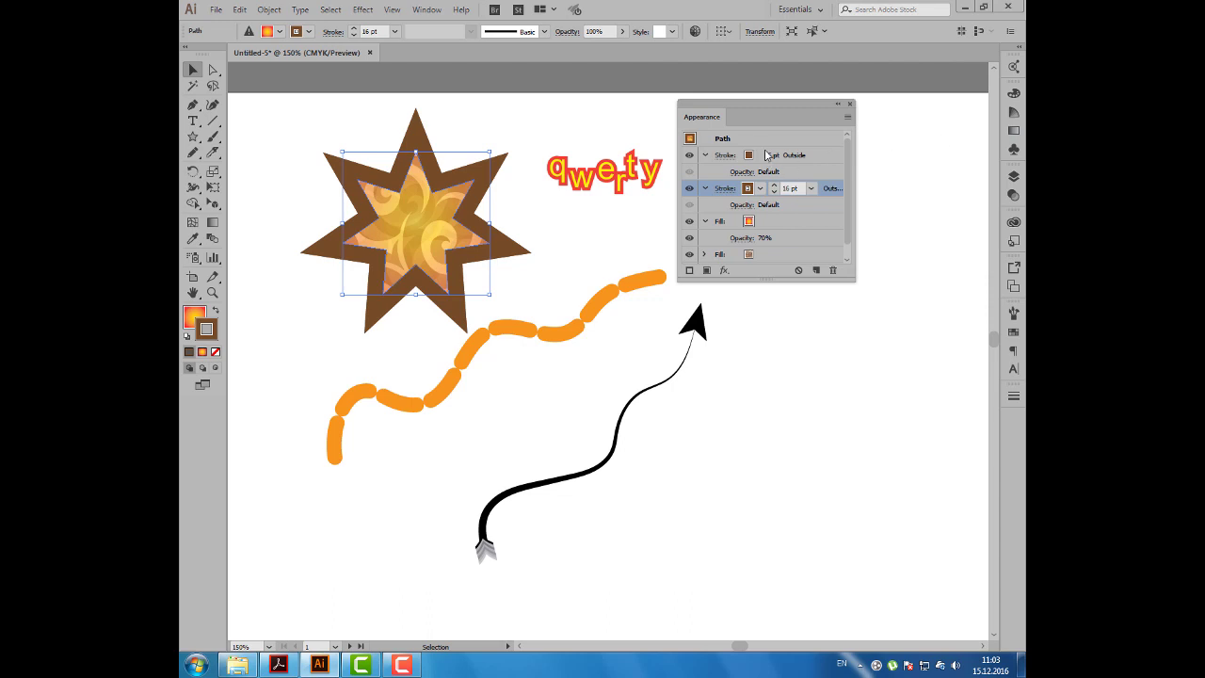
pyautogui.click(764, 155)
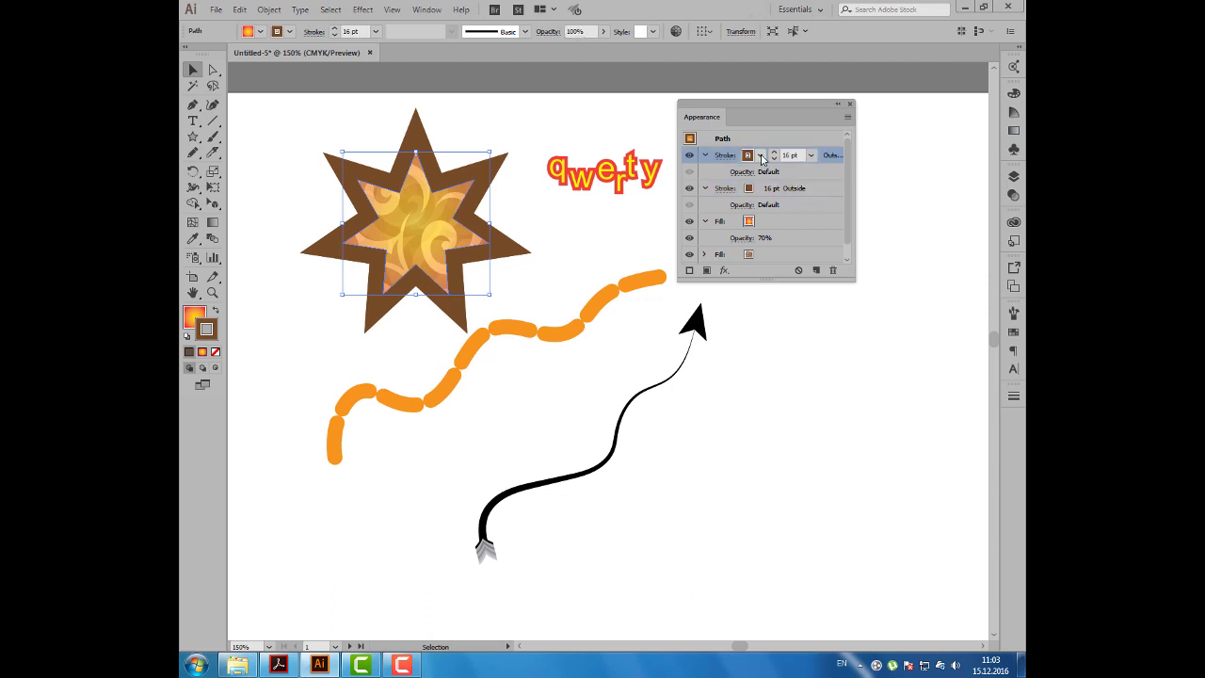
pyautogui.click(761, 156)
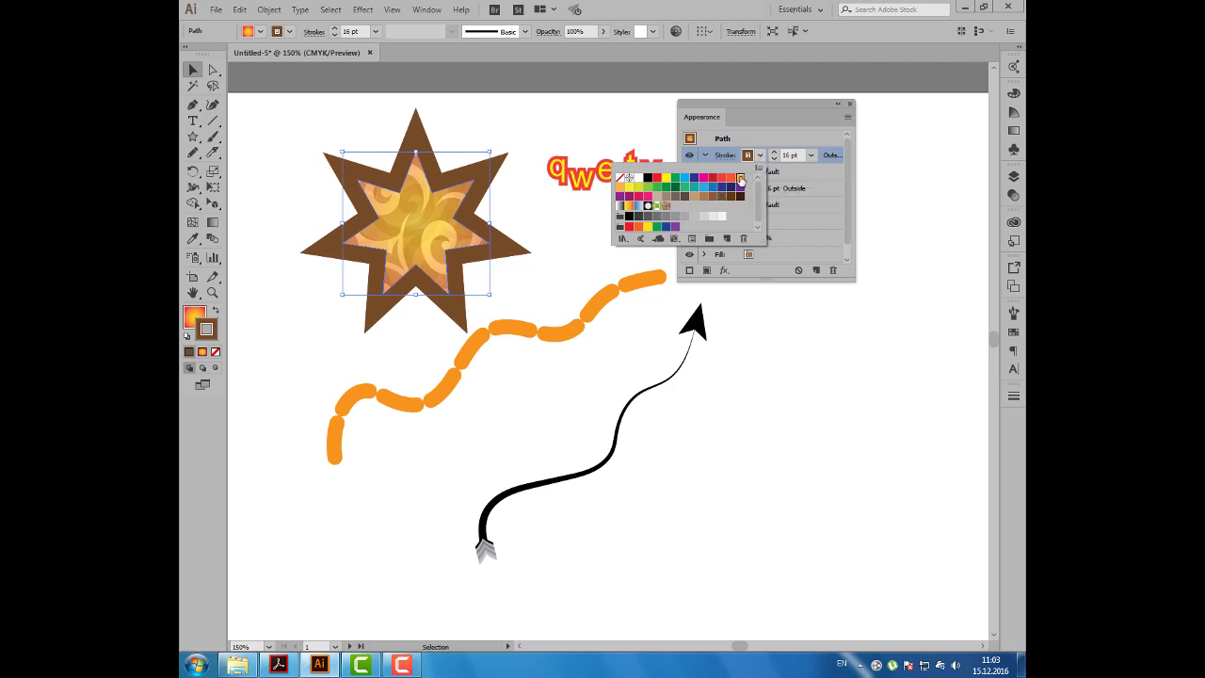
pyautogui.click(741, 180)
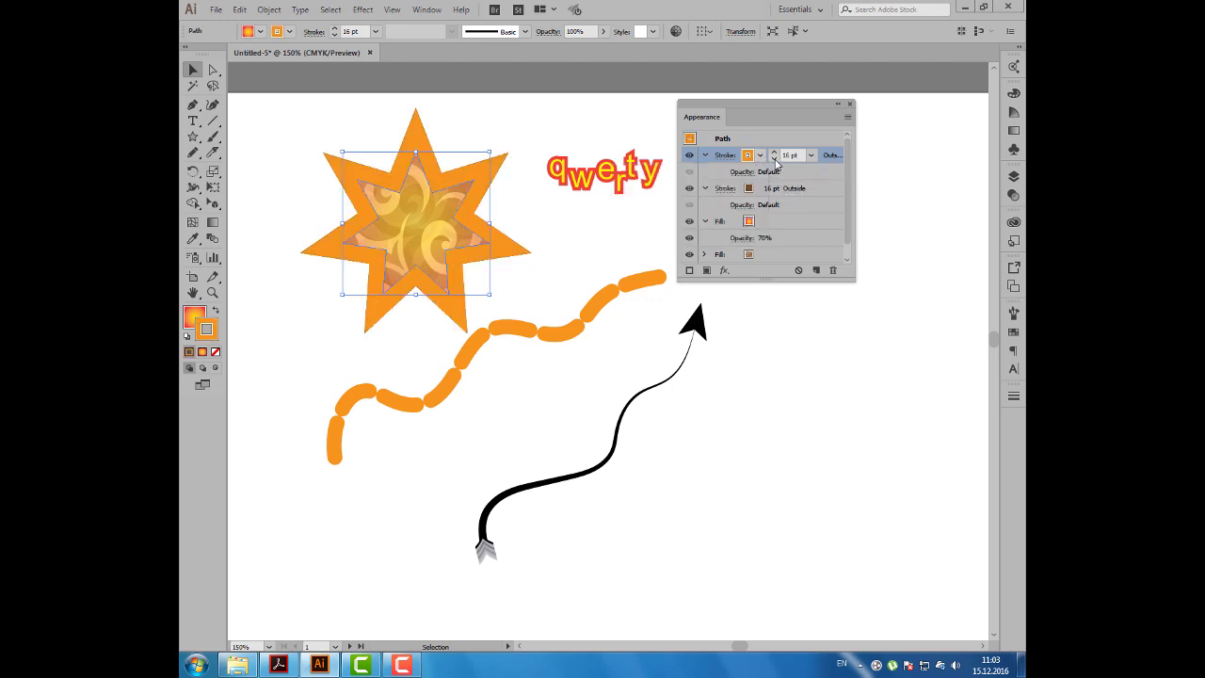
pyautogui.click(774, 158)
pyautogui.click(773, 158)
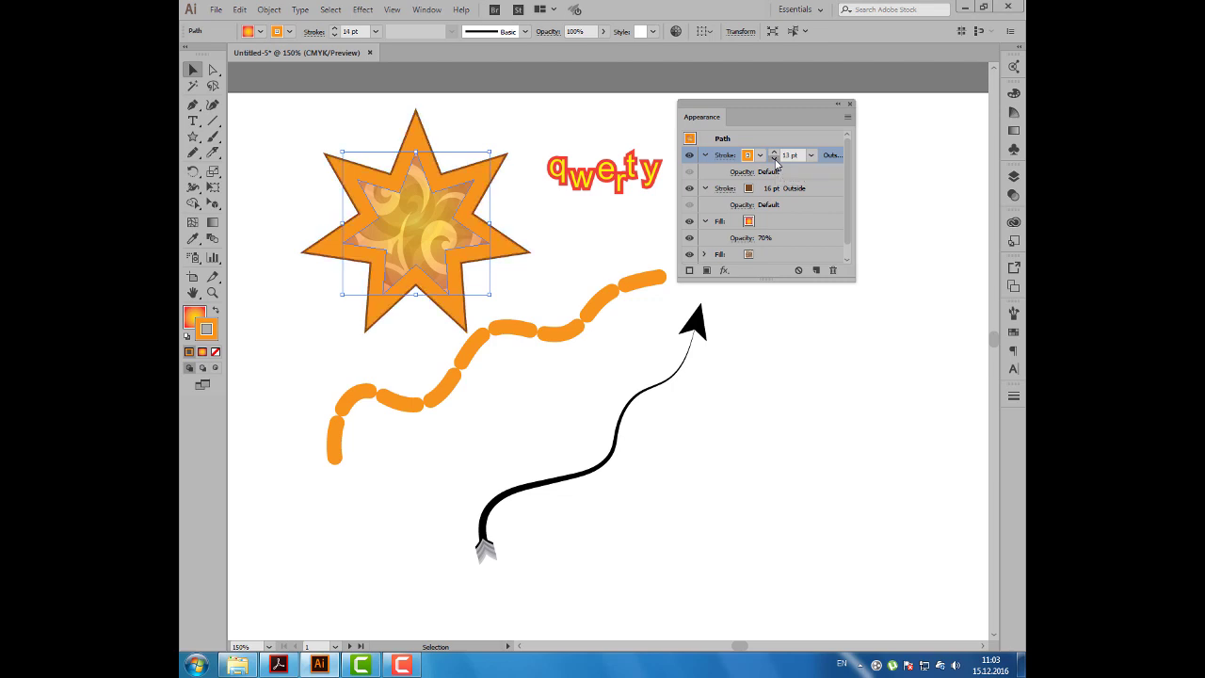
pyautogui.click(773, 158)
pyautogui.click(774, 158)
pyautogui.click(774, 158)
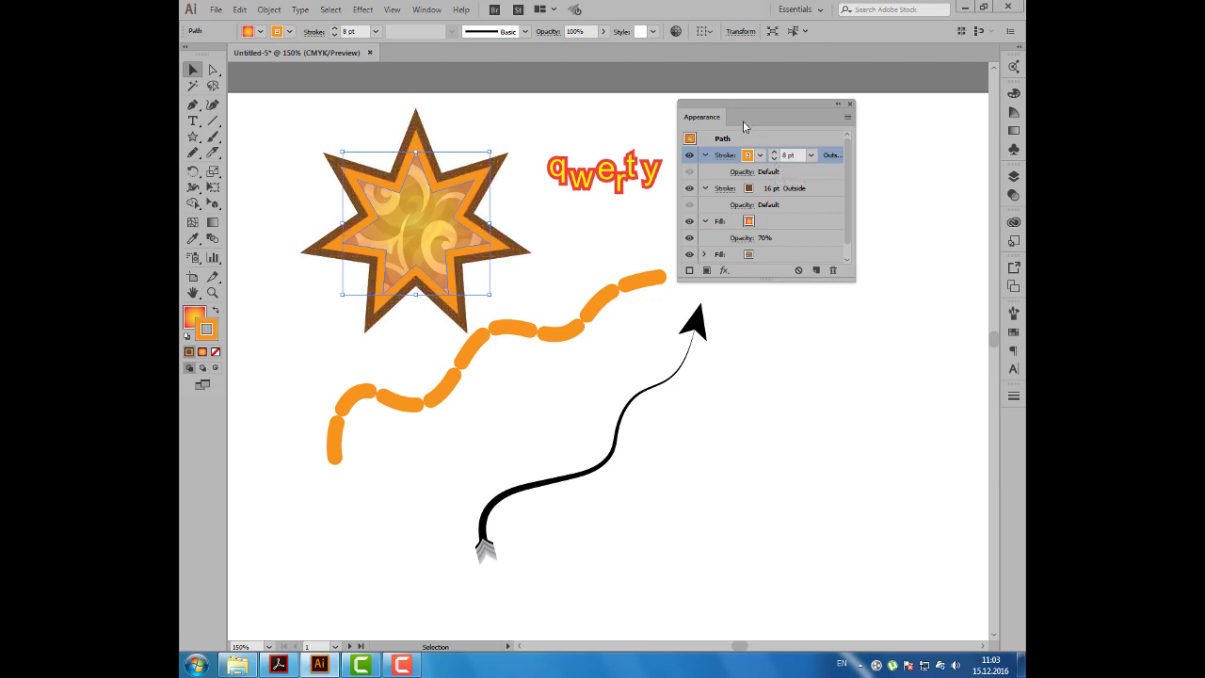
pyautogui.moveTo(732, 117); pyautogui.dragTo(791, 100)
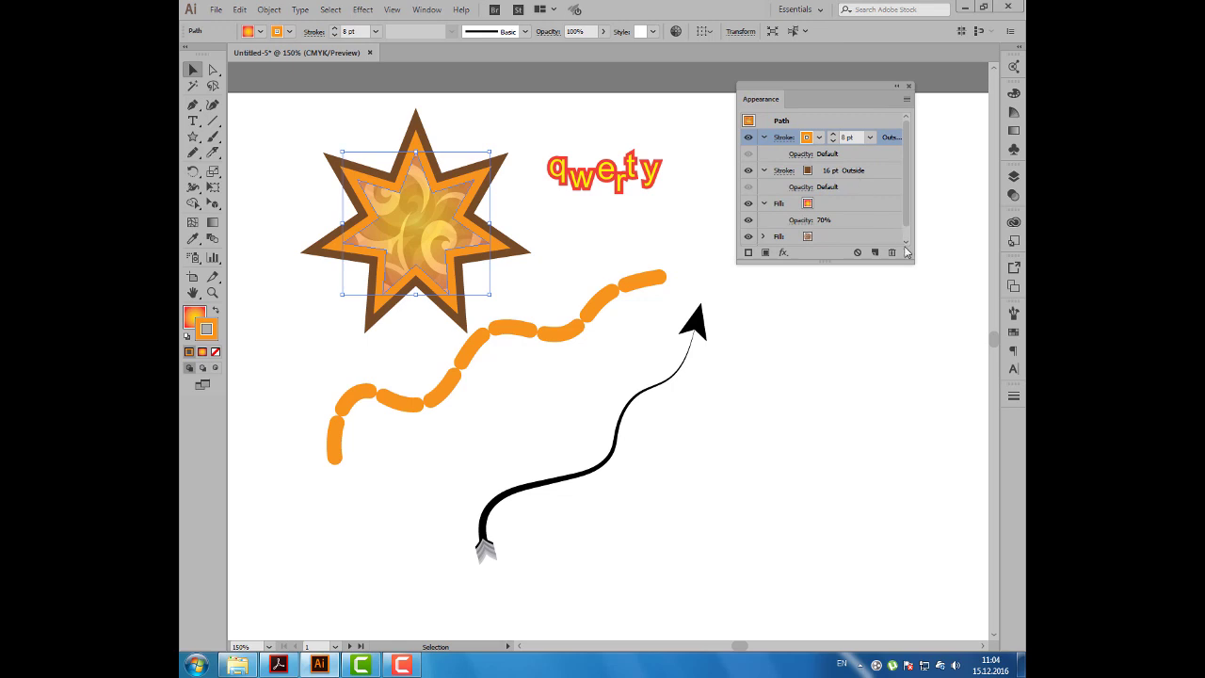
pyautogui.moveTo(908, 256); pyautogui.dragTo(930, 271)
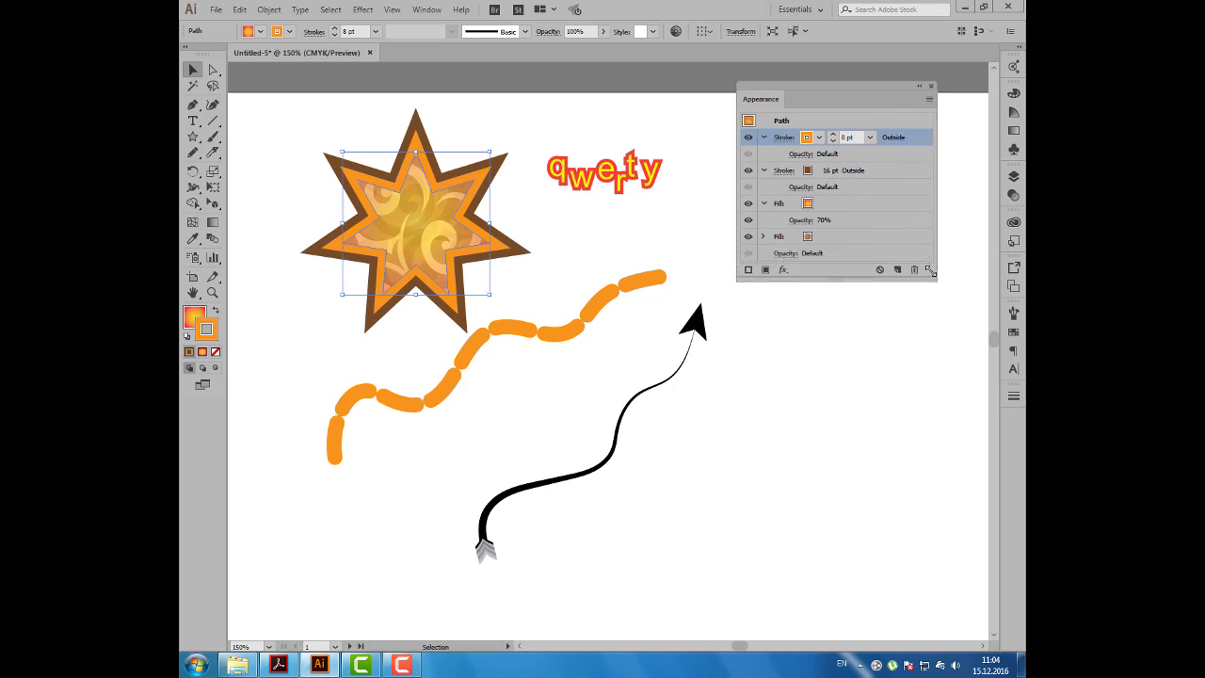
pyautogui.click(1013, 397)
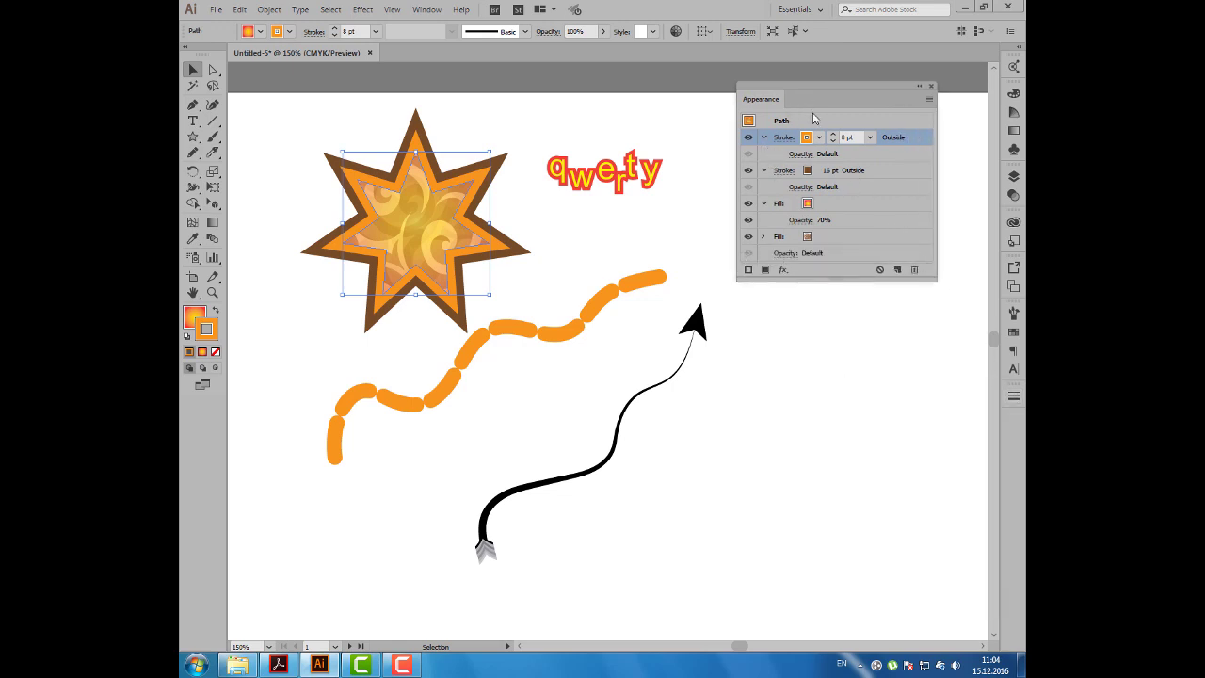
# Make the star's orange 8 pt stroke a dashed line with 2 pt dashes and 3 pt gaps.
pyautogui.moveTo(799, 101); pyautogui.dragTo(808, 118)
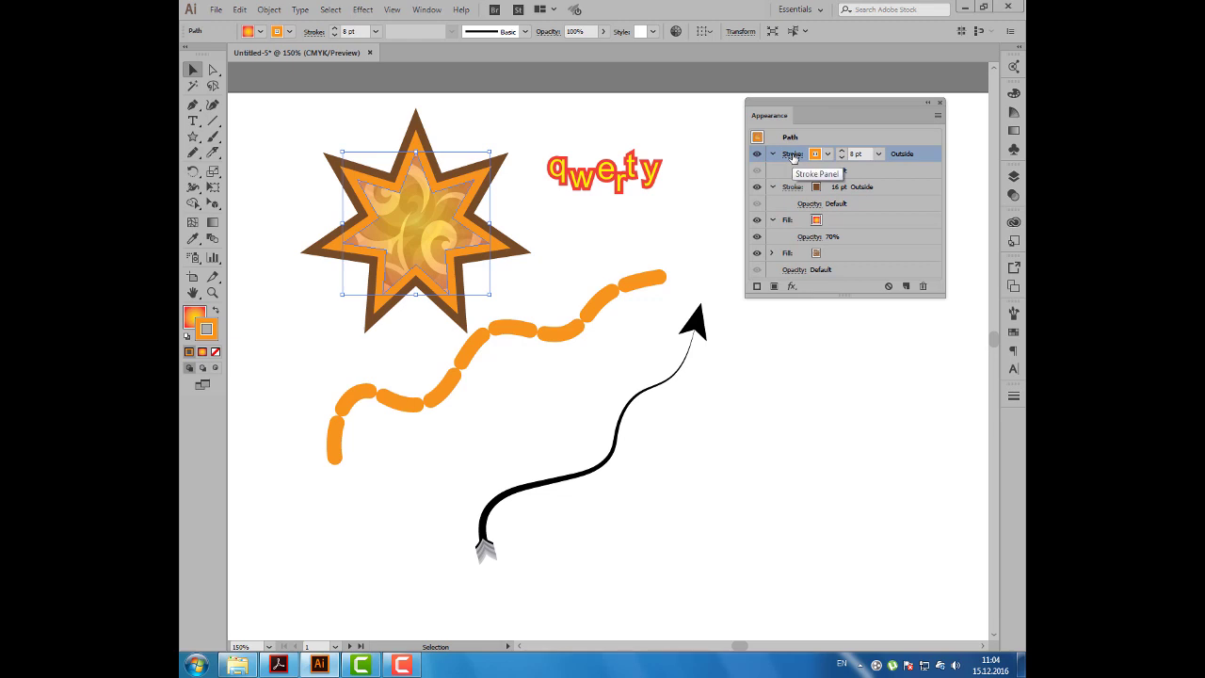
pyautogui.click(792, 155)
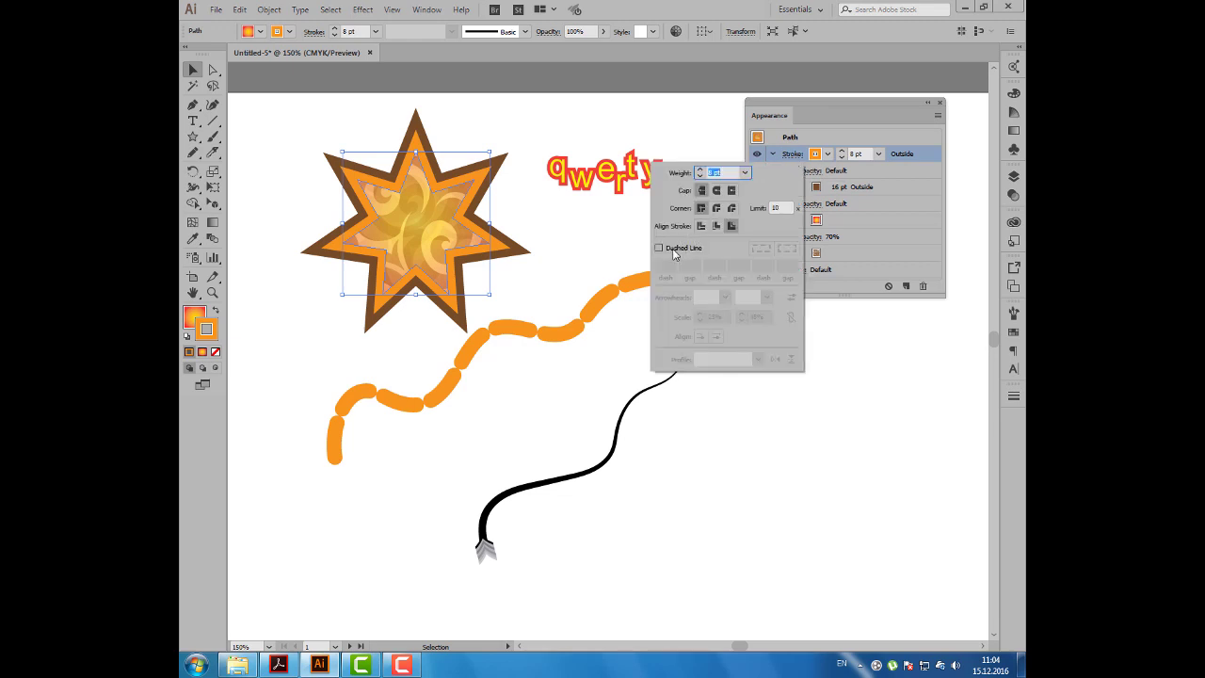
pyautogui.click(674, 250)
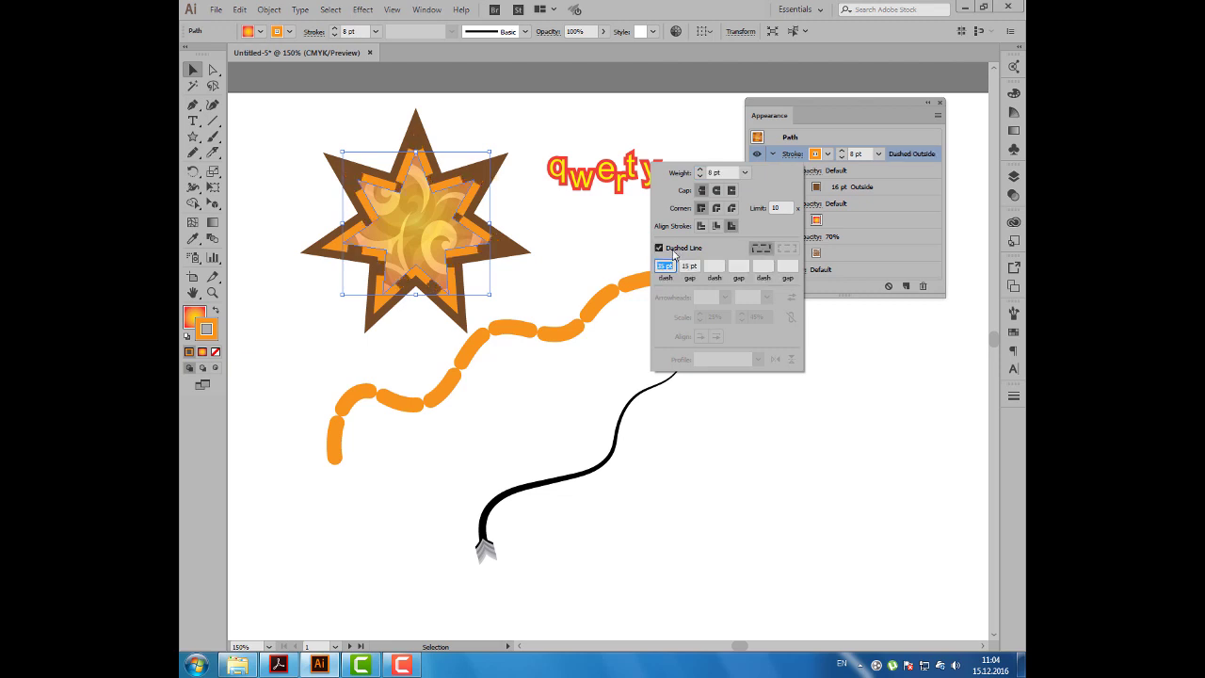
pyautogui.write('2')
pyautogui.press('Tab')
pyautogui.write('3')
pyautogui.press('Tab')
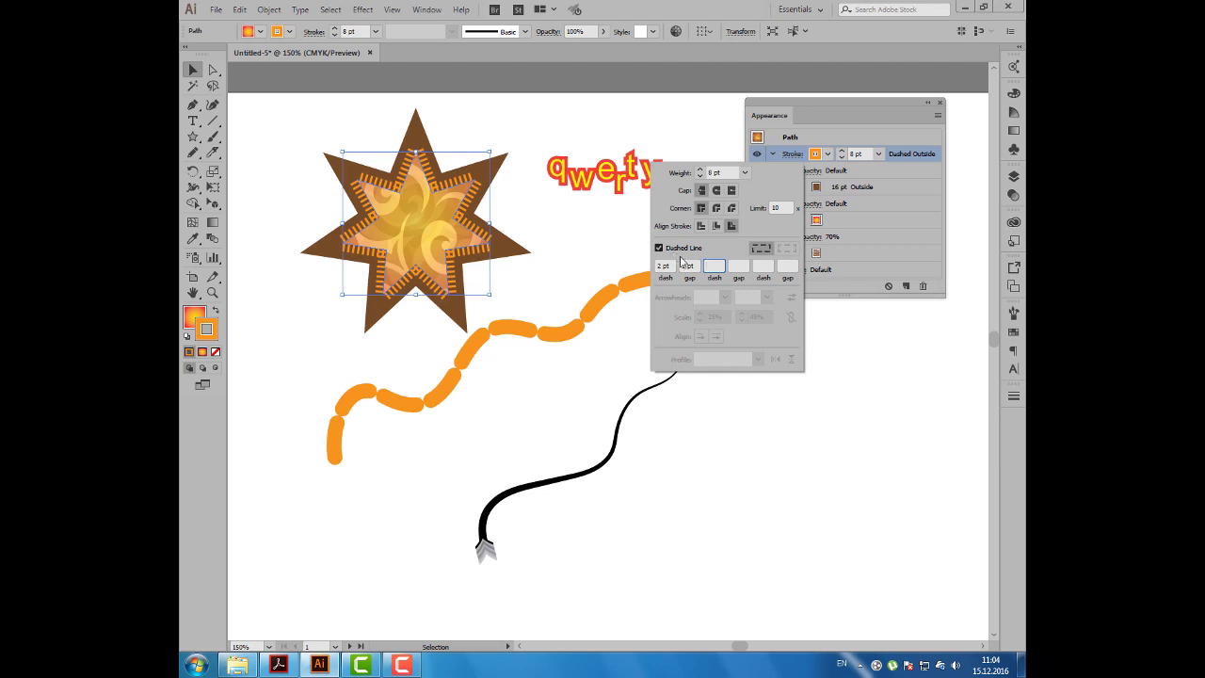
pyautogui.click(829, 121)
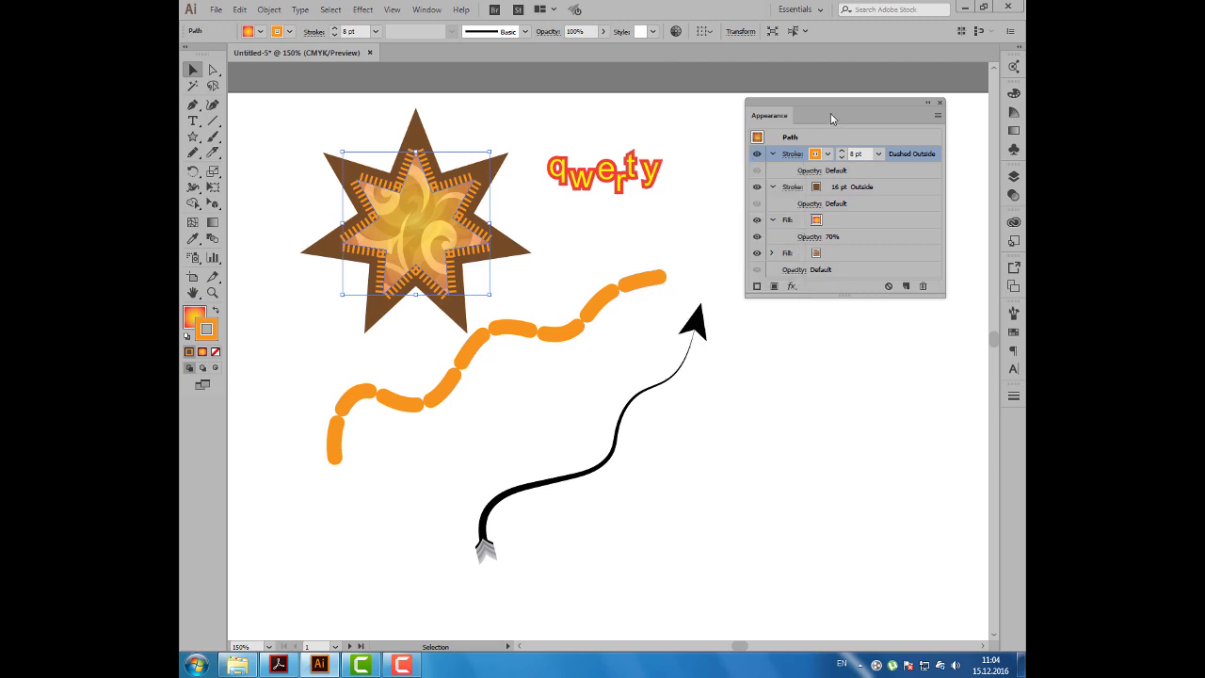
pyautogui.moveTo(948, 296); pyautogui.dragTo(968, 318)
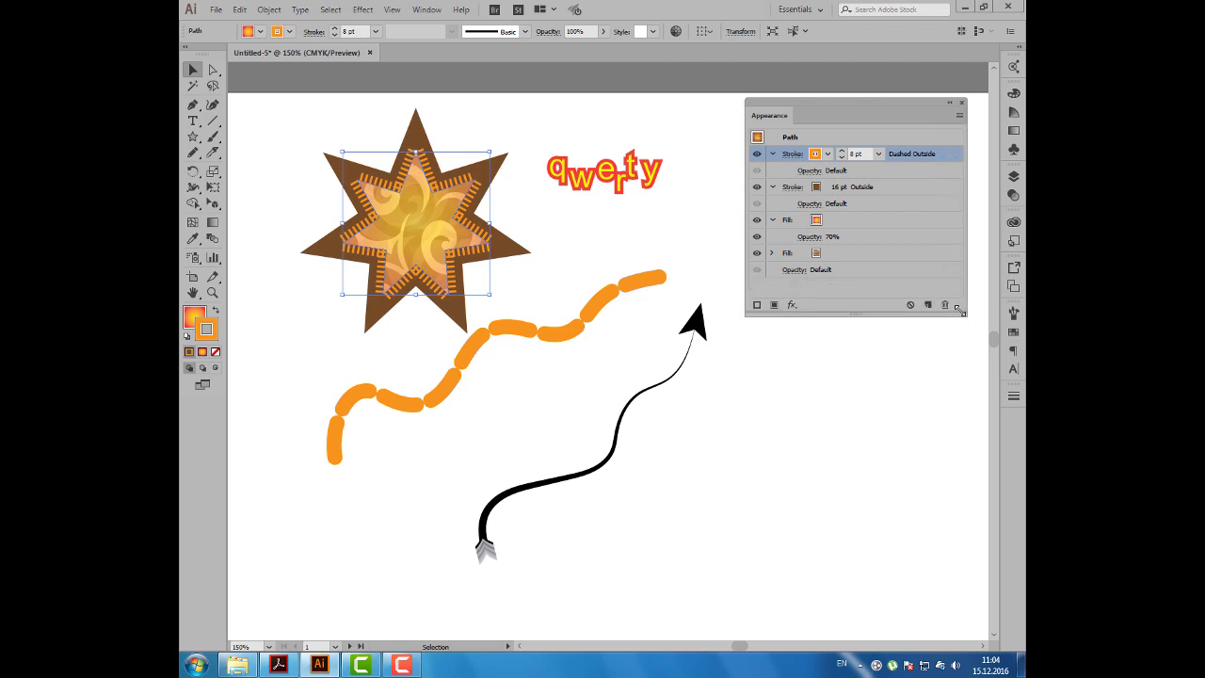
pyautogui.click(561, 227)
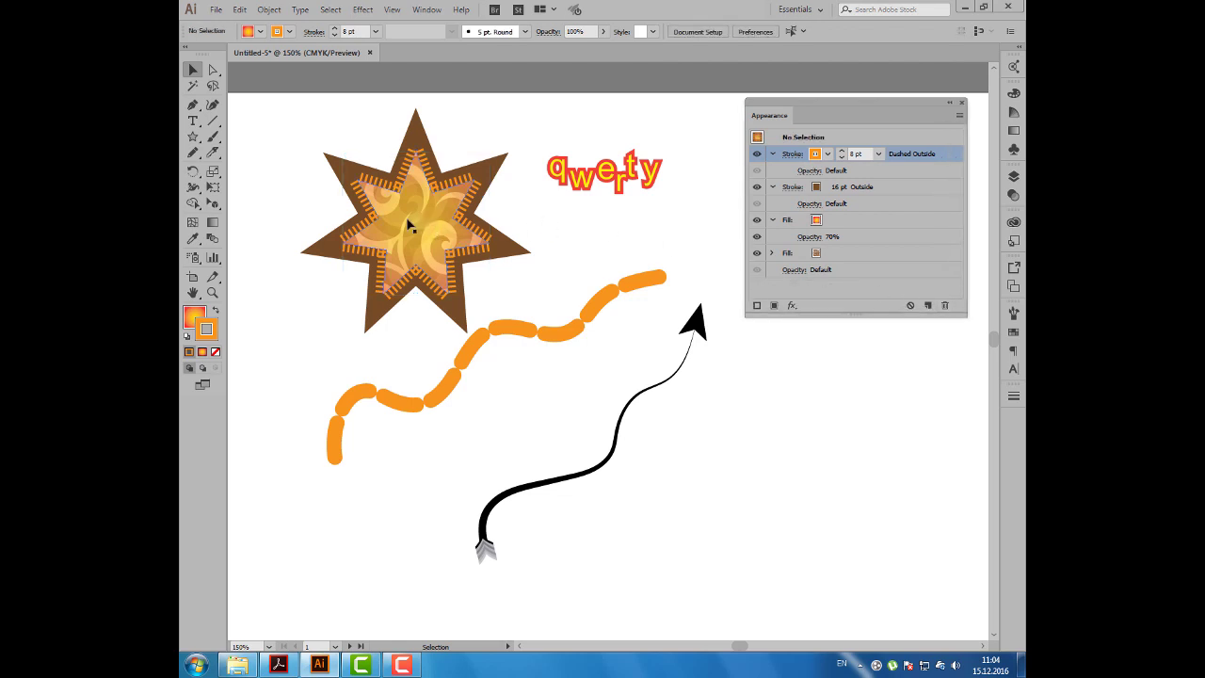
pyautogui.click(409, 229)
pyautogui.moveTo(778, 117); pyautogui.dragTo(769, 116)
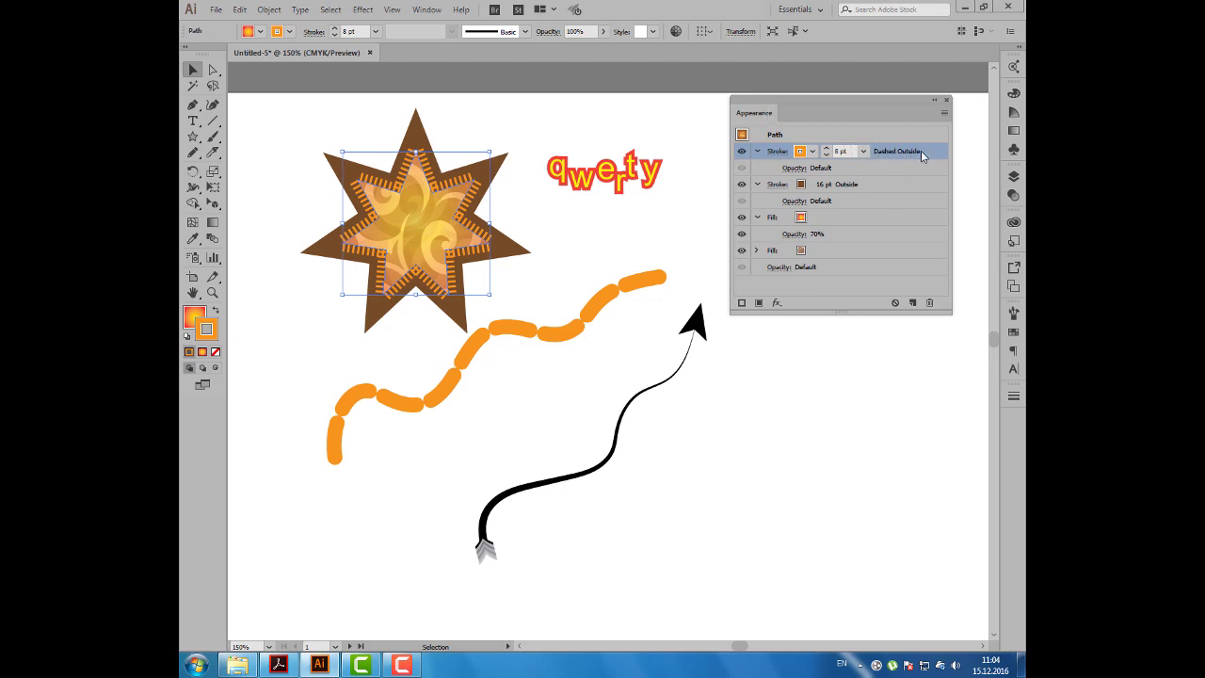
pyautogui.moveTo(921, 151); pyautogui.dragTo(905, 207)
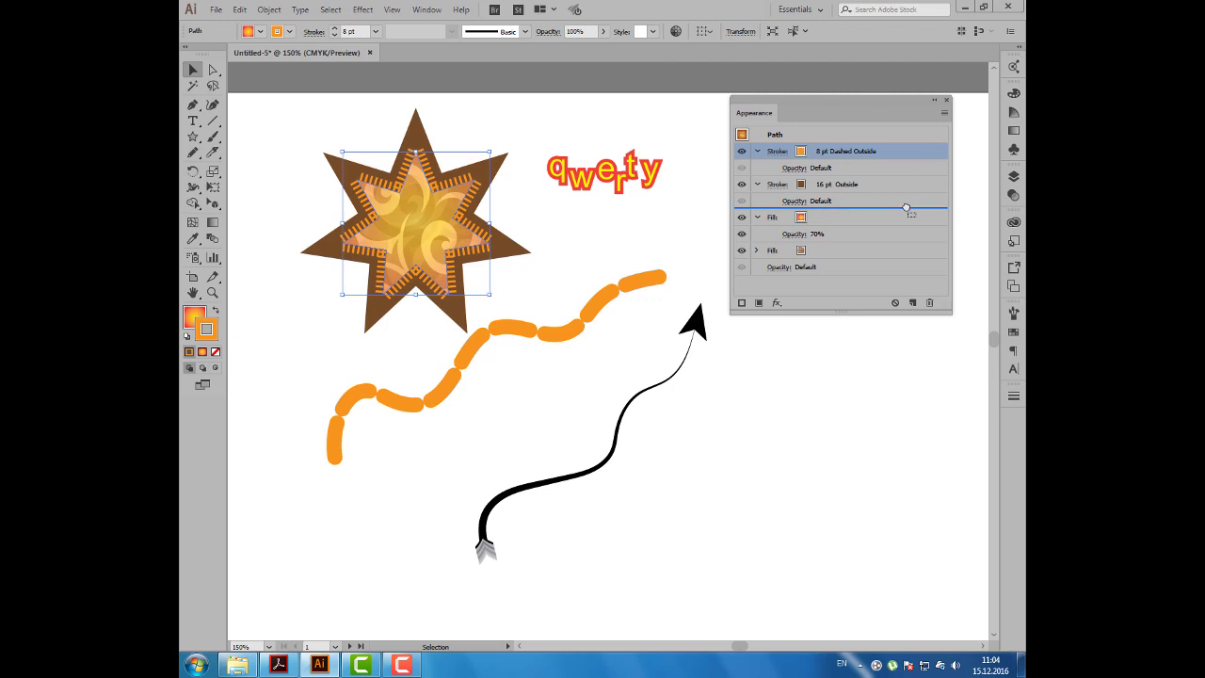
pyautogui.moveTo(905, 207); pyautogui.dragTo(904, 206)
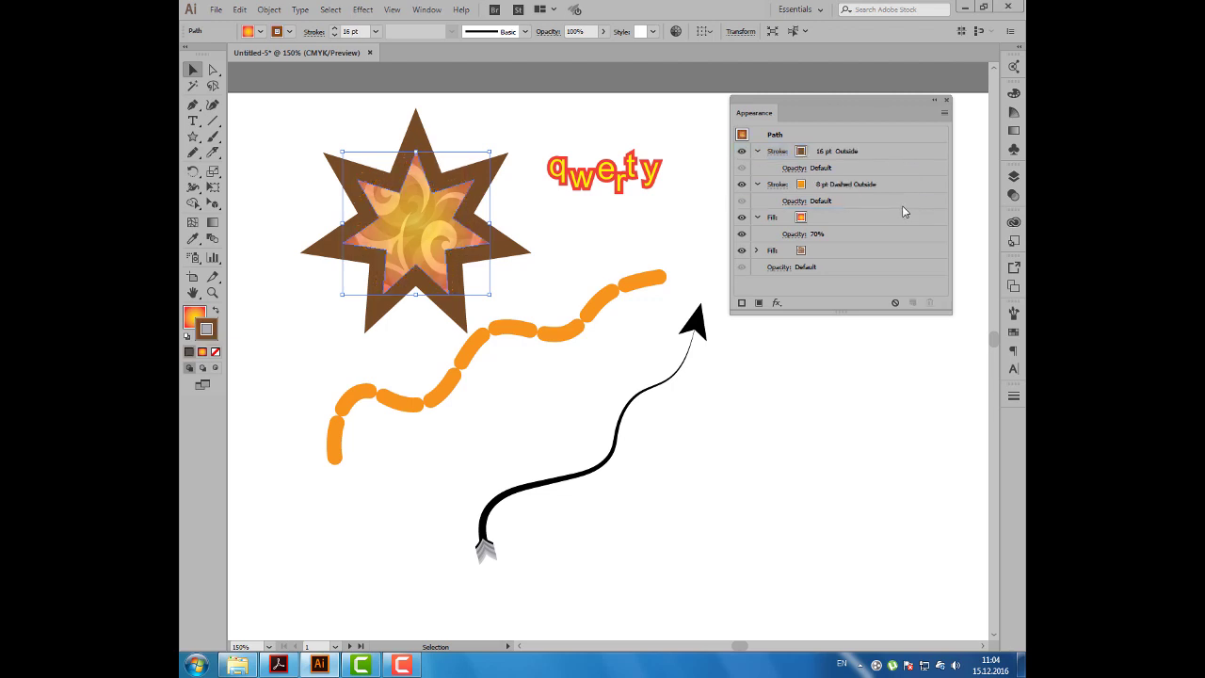
pyautogui.moveTo(905, 184); pyautogui.dragTo(891, 143)
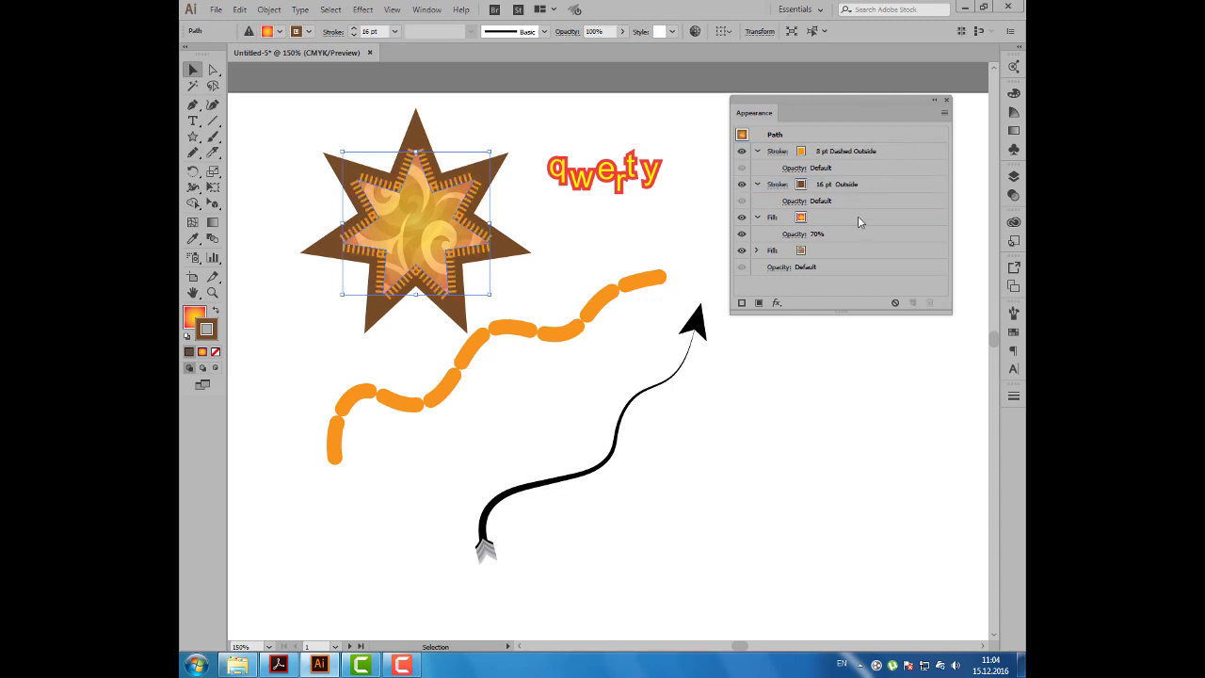
pyautogui.moveTo(860, 219)
pyautogui.mouseDown()
pyautogui.moveTo(838, 275)
pyautogui.moveTo(827, 217)
pyautogui.mouseUp()
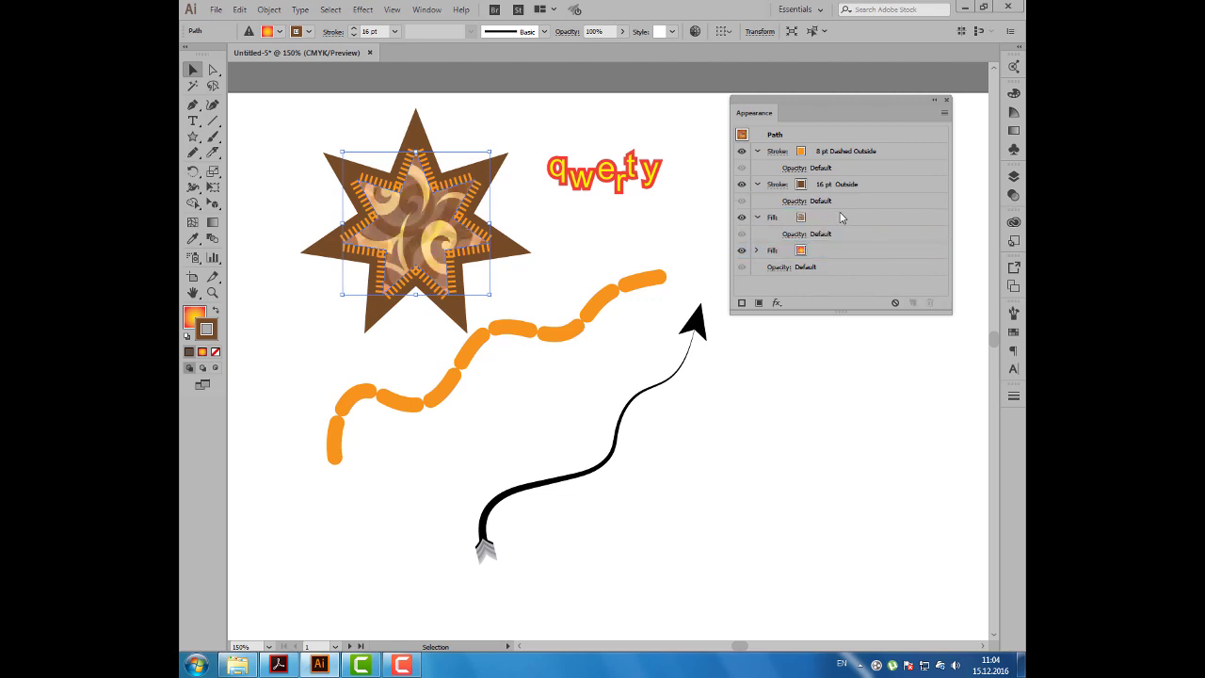
pyautogui.moveTo(840, 218); pyautogui.dragTo(839, 222)
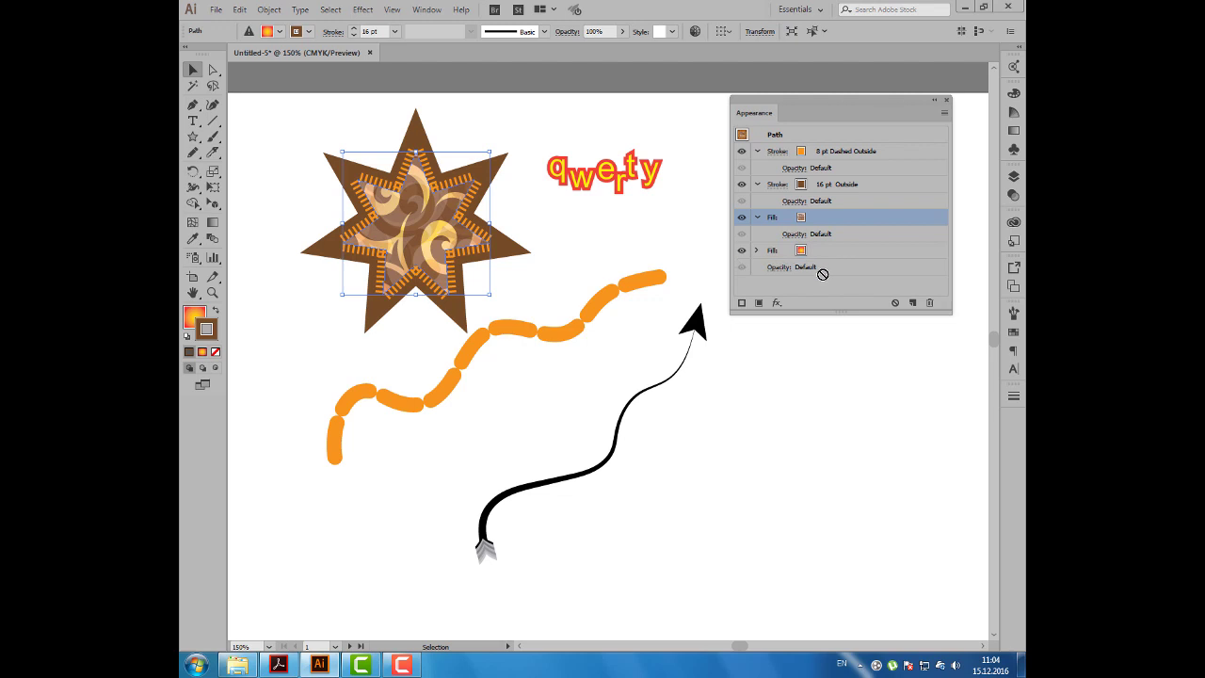
pyautogui.moveTo(829, 262); pyautogui.dragTo(828, 207)
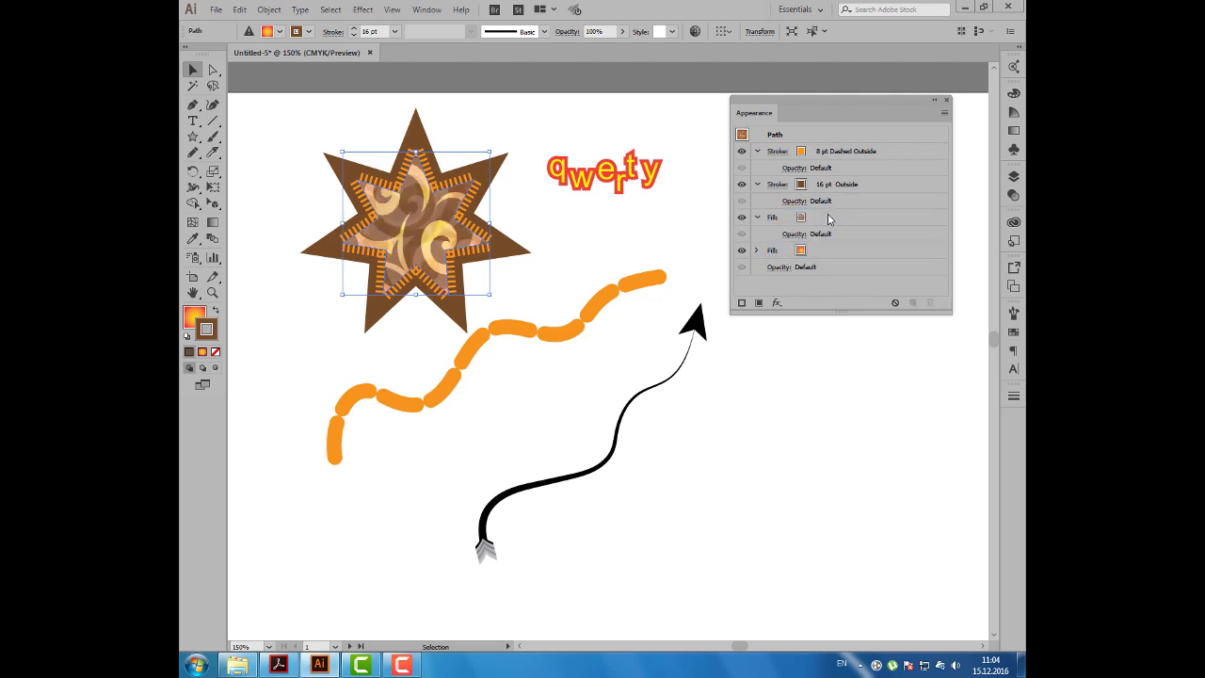
pyautogui.moveTo(828, 250); pyautogui.dragTo(823, 215)
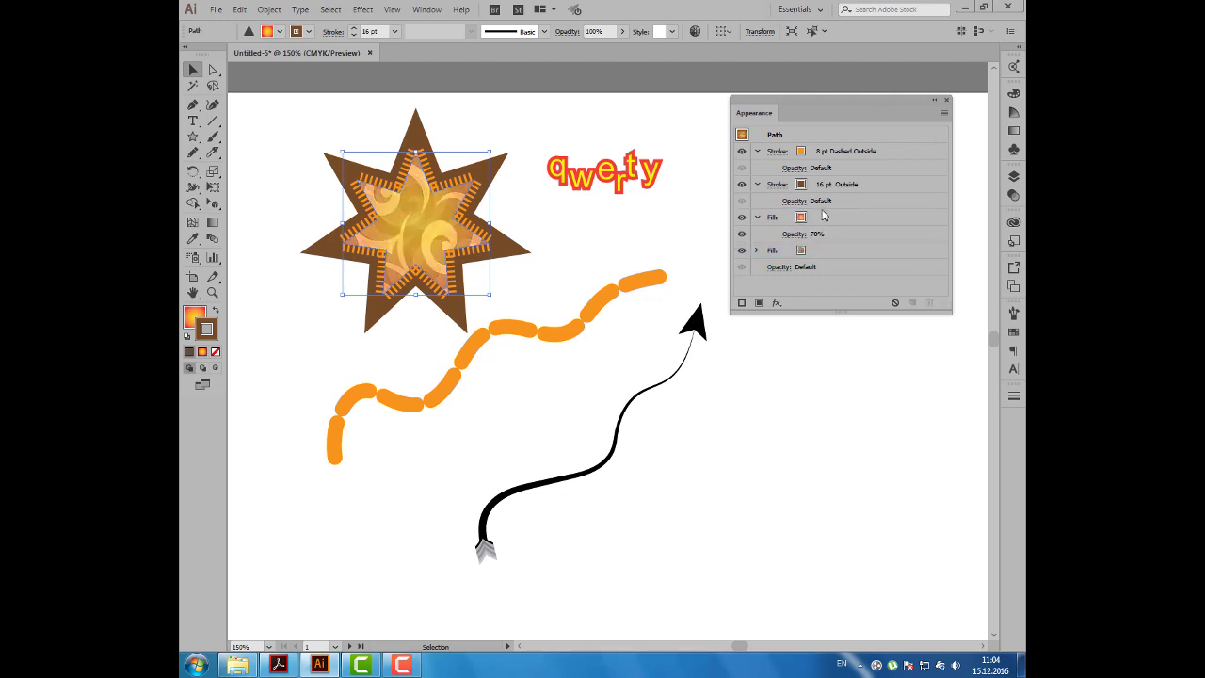
pyautogui.hotkey('ctrl', 'shift', 'a')
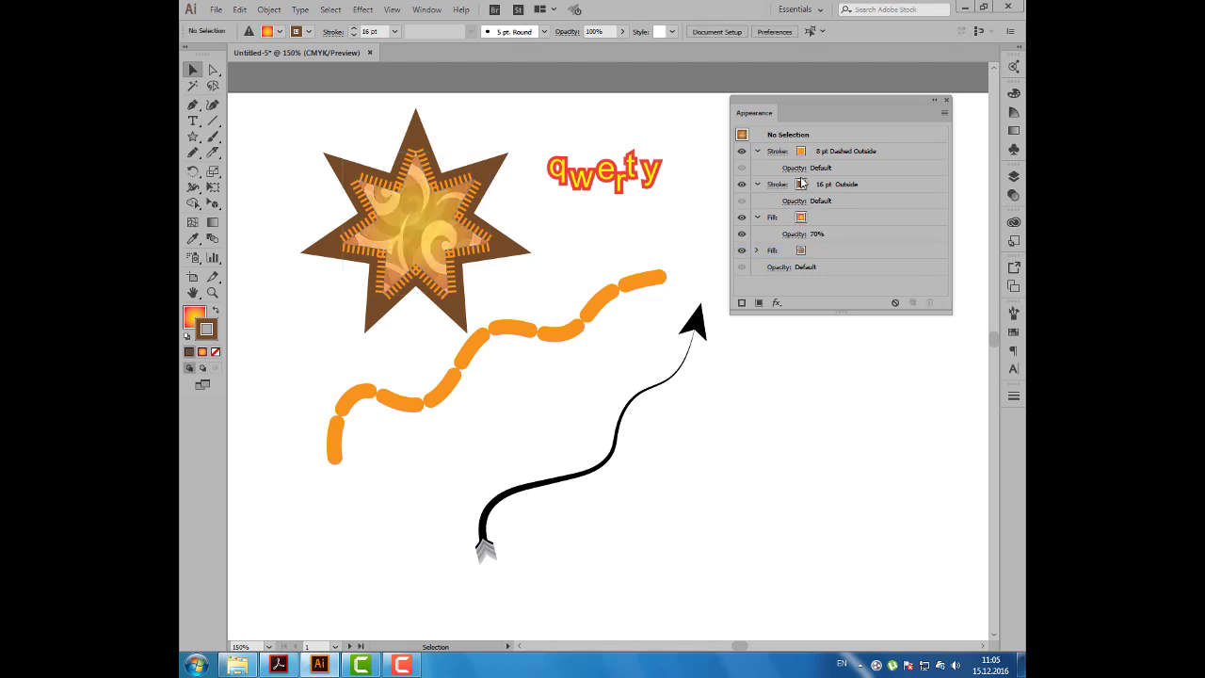
# Open the Stroke.ai file.
pyautogui.click(217, 13)
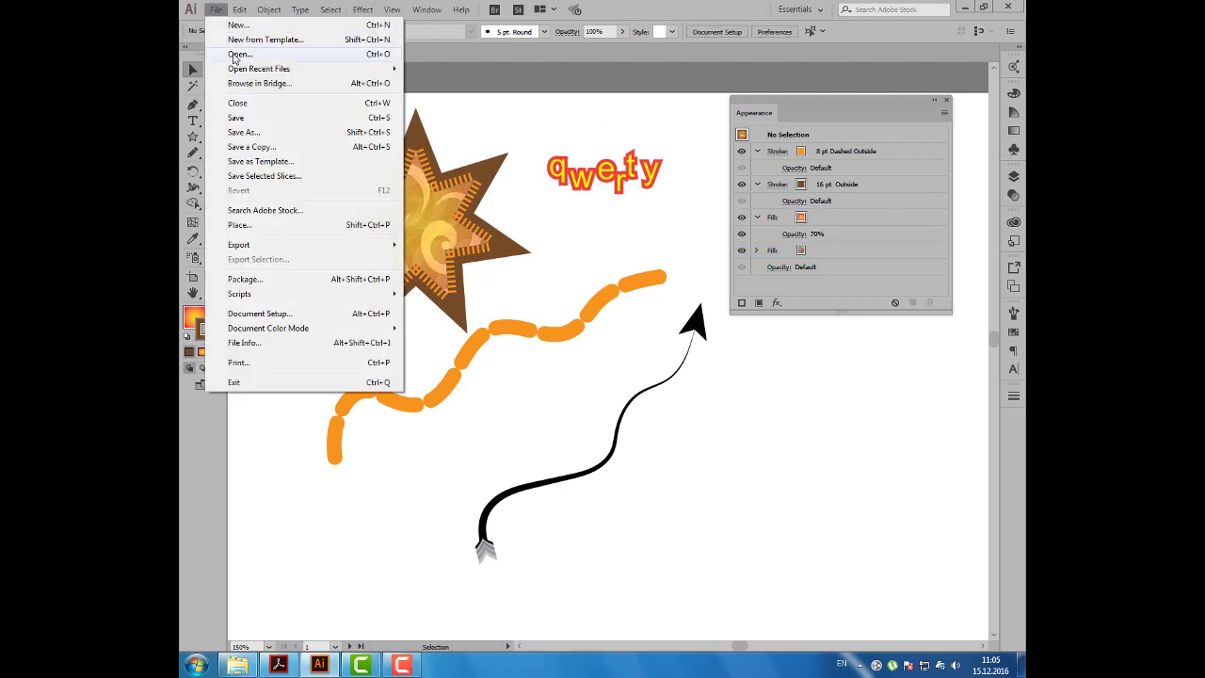
pyautogui.click(240, 55)
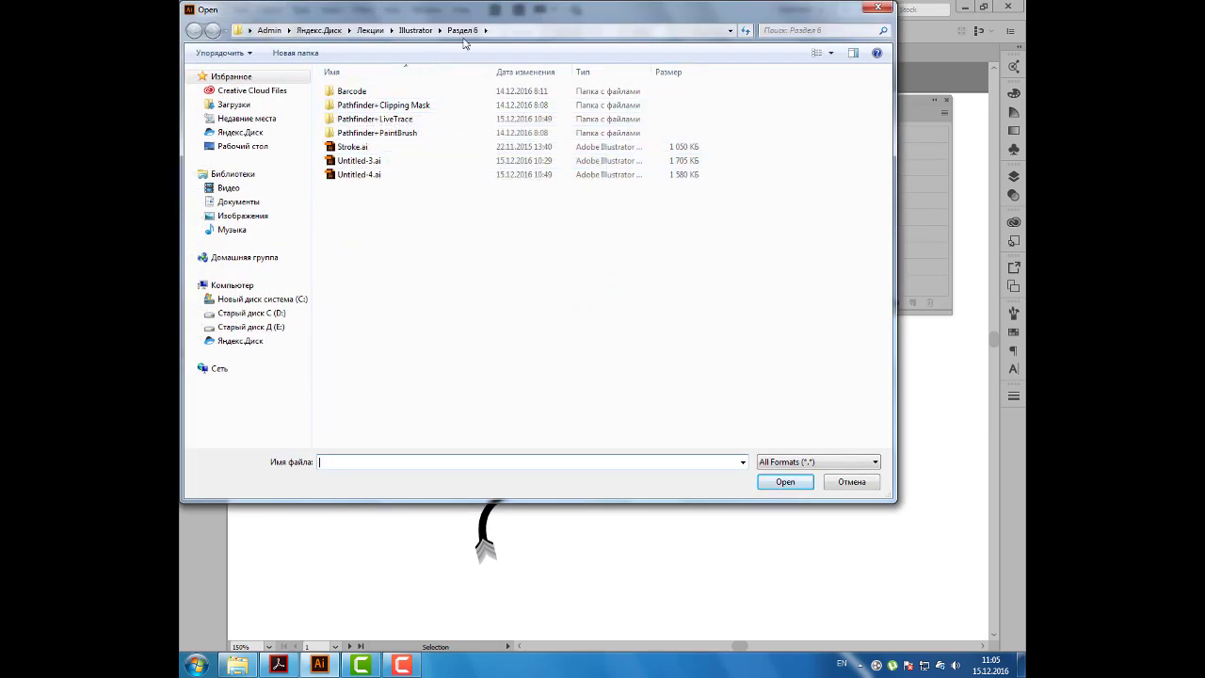
pyautogui.click(361, 148)
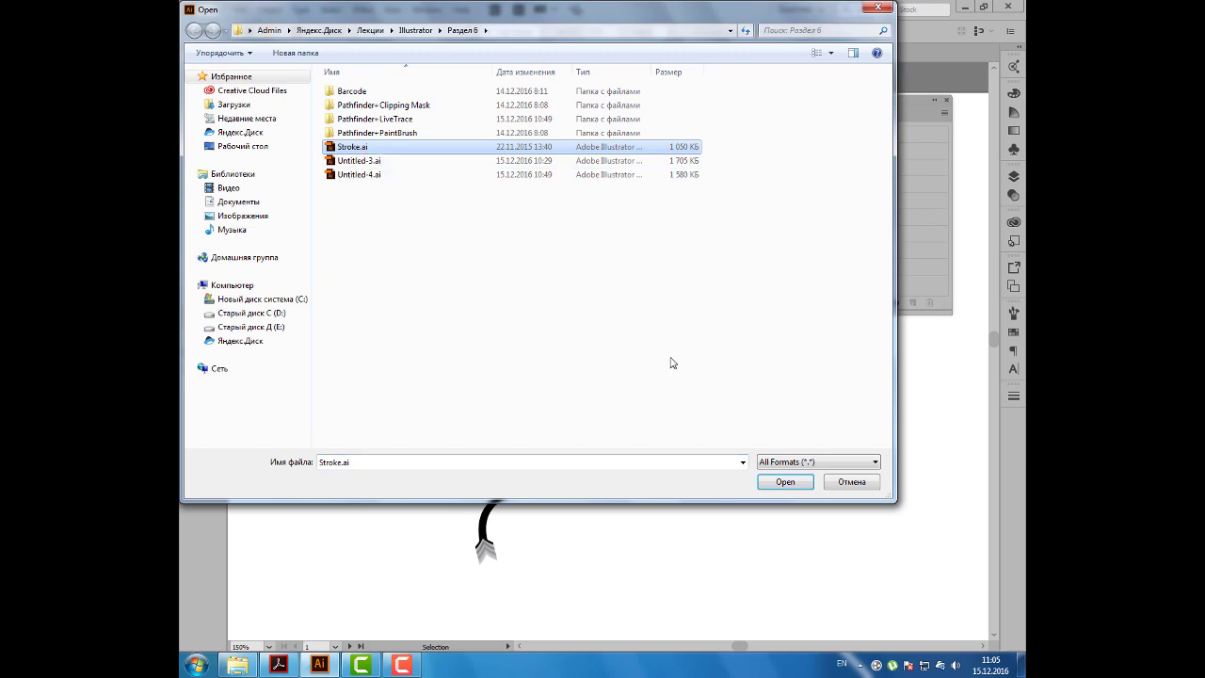
pyautogui.click(770, 486)
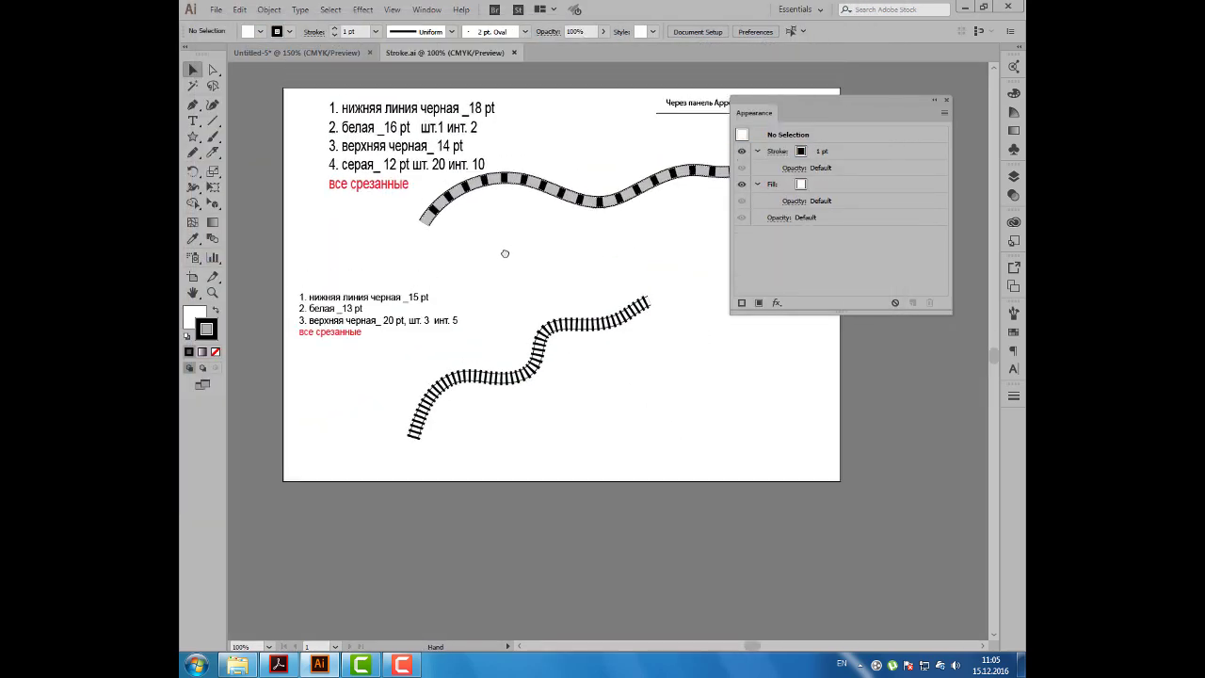
# Shift the heading text and its underline left, then select the upper wavy film-strip path.
pyautogui.moveTo(746, 120); pyautogui.dragTo(736, 234)
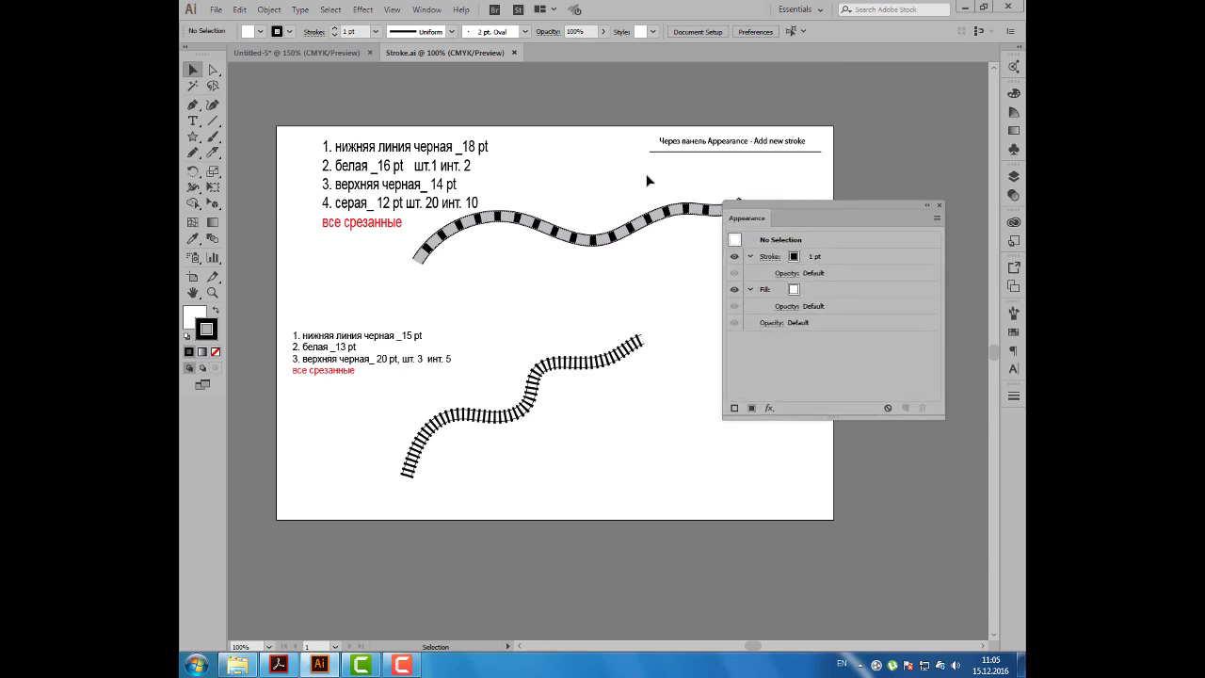
pyautogui.moveTo(646, 122)
pyautogui.mouseDown()
pyautogui.moveTo(729, 150)
pyautogui.moveTo(607, 148)
pyautogui.mouseUp()
pyautogui.click(604, 198)
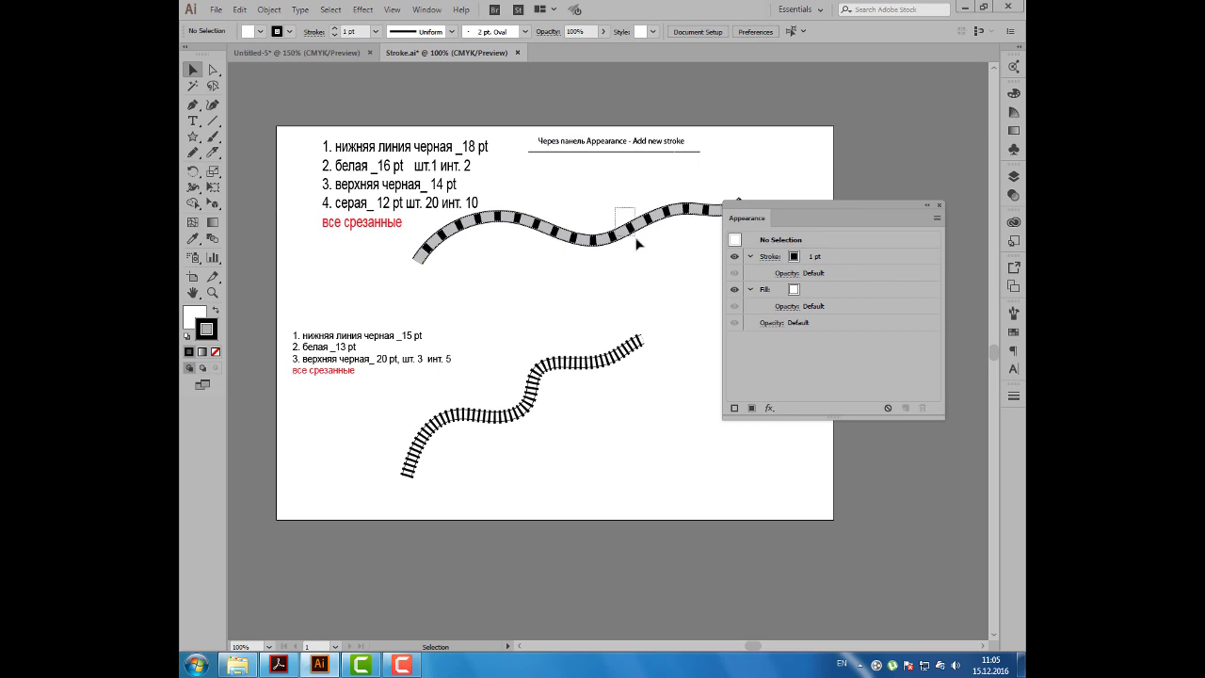
pyautogui.click(636, 241)
# Replace the upper film-strip path with a new pencil-drawn wavy line with an 18 pt black stroke.
pyautogui.press('Delete')
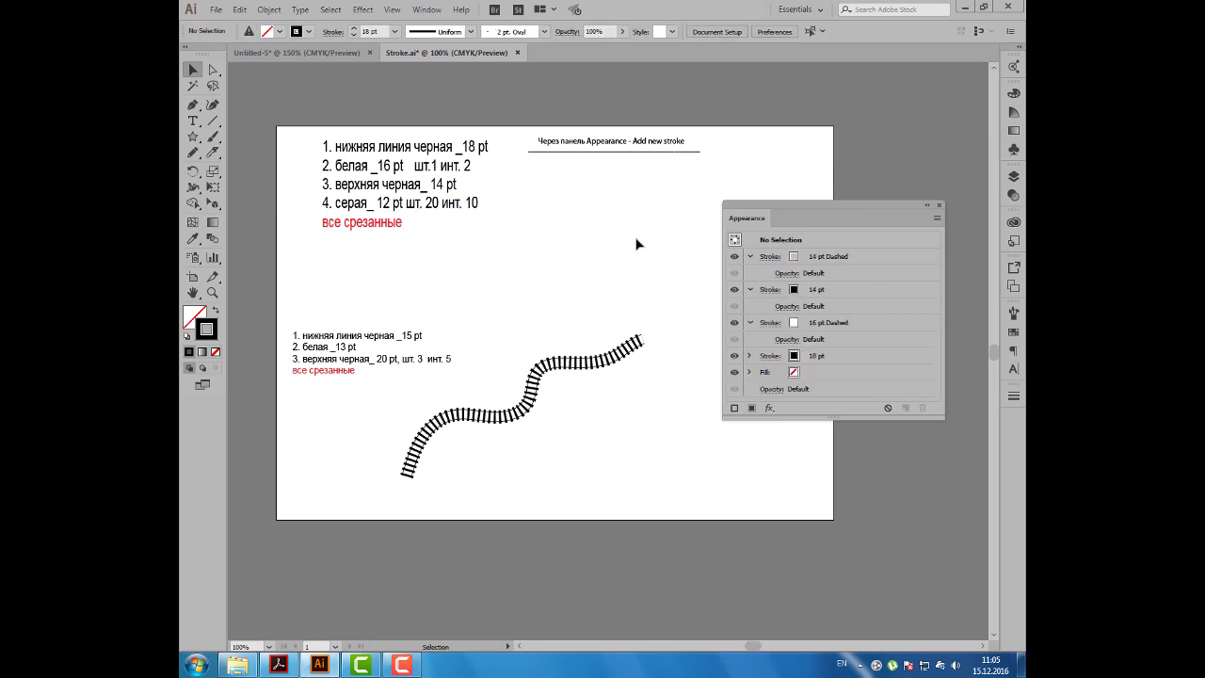
pyautogui.moveTo(762, 218); pyautogui.dragTo(773, 157)
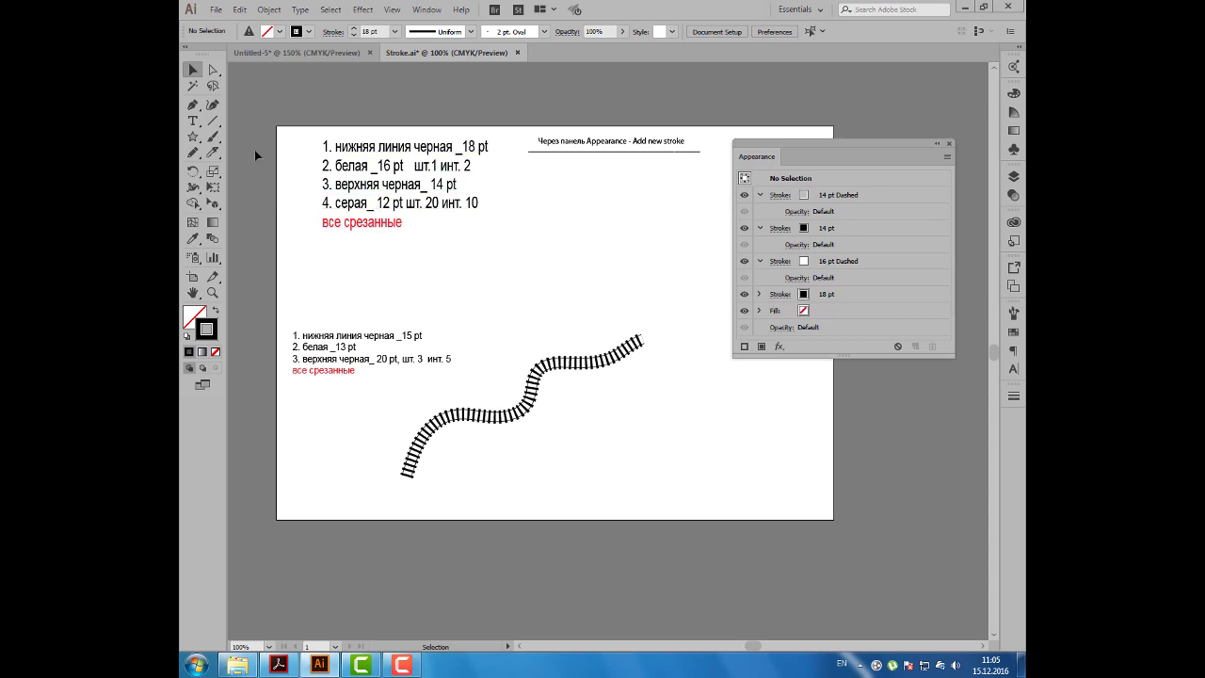
pyautogui.click(193, 152)
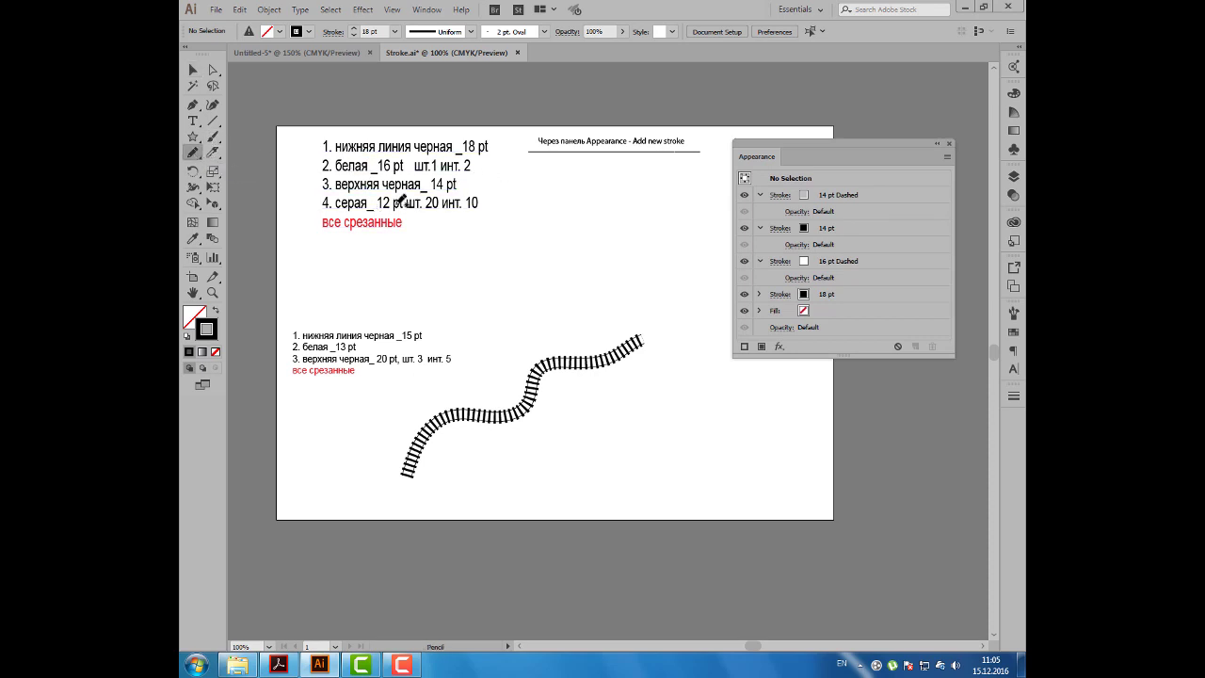
pyautogui.press('d')
pyautogui.moveTo(443, 293)
pyautogui.mouseDown()
pyautogui.moveTo(599, 256)
pyautogui.moveTo(682, 221)
pyautogui.mouseUp()
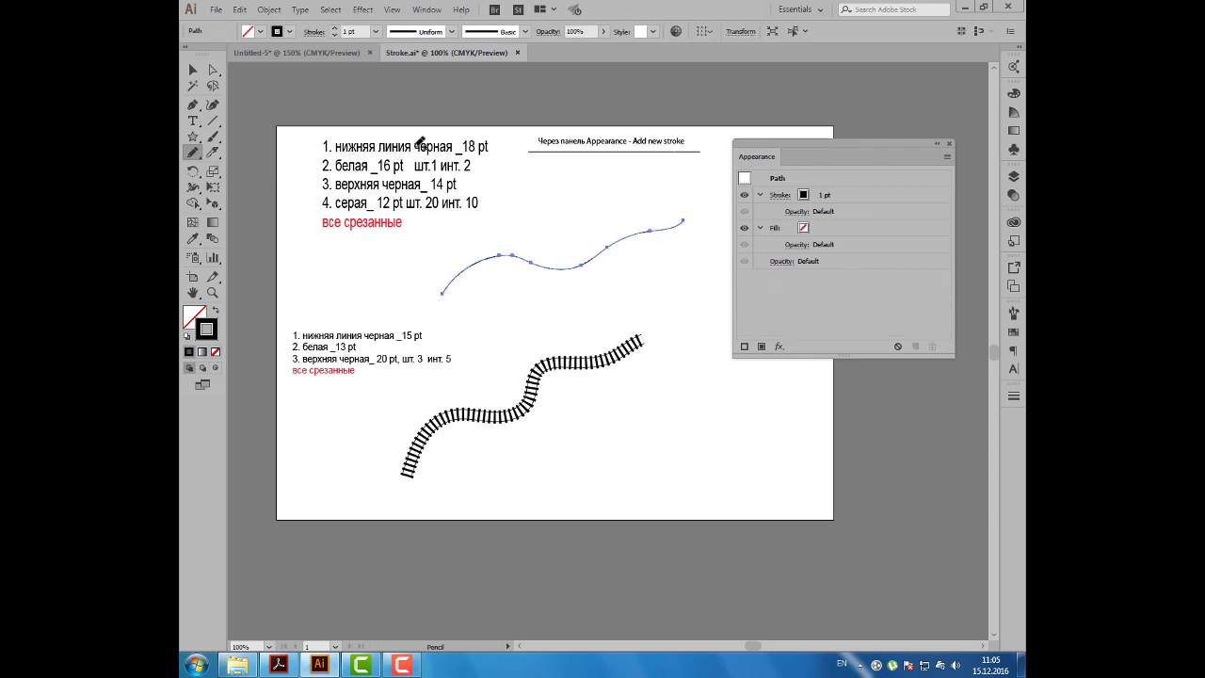
pyautogui.click(824, 197)
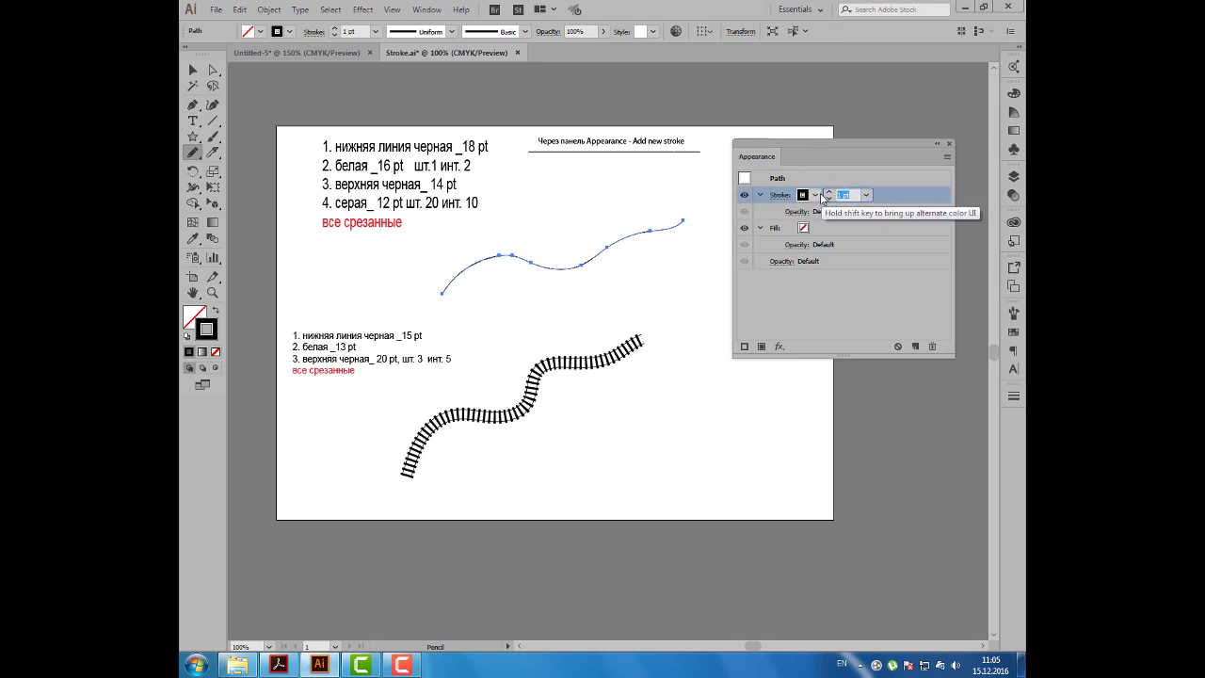
pyautogui.write('18')
pyautogui.press('Return')
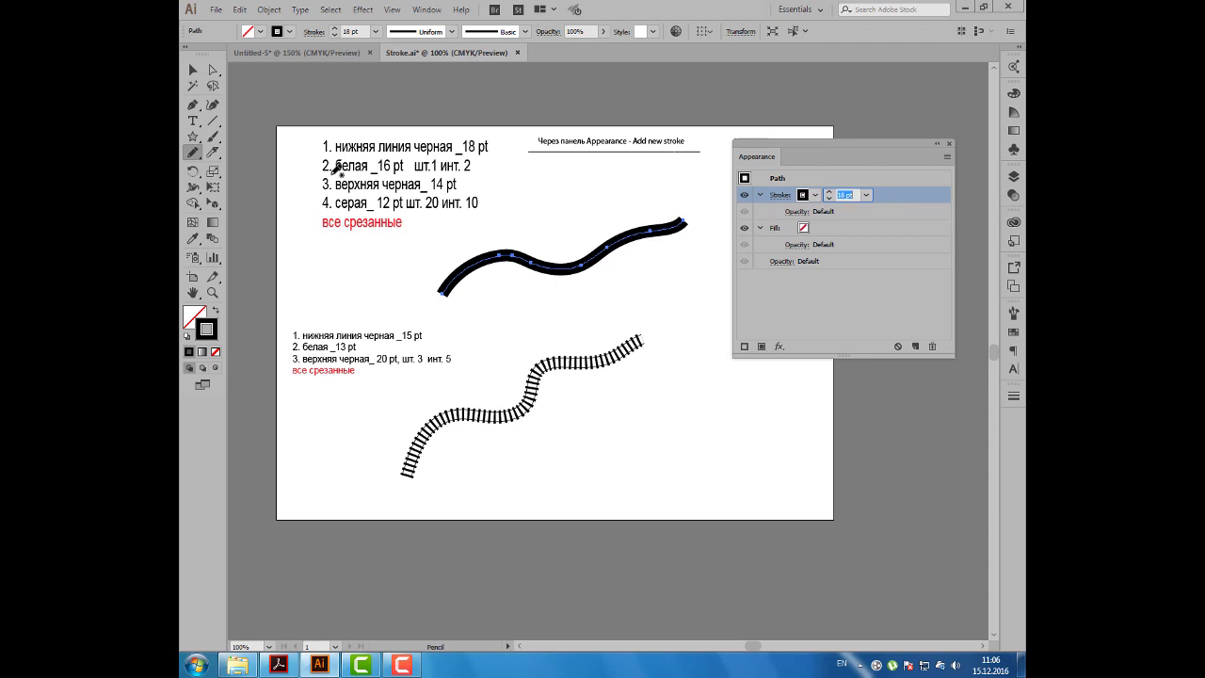
pyautogui.moveTo(818, 157); pyautogui.dragTo(791, 148)
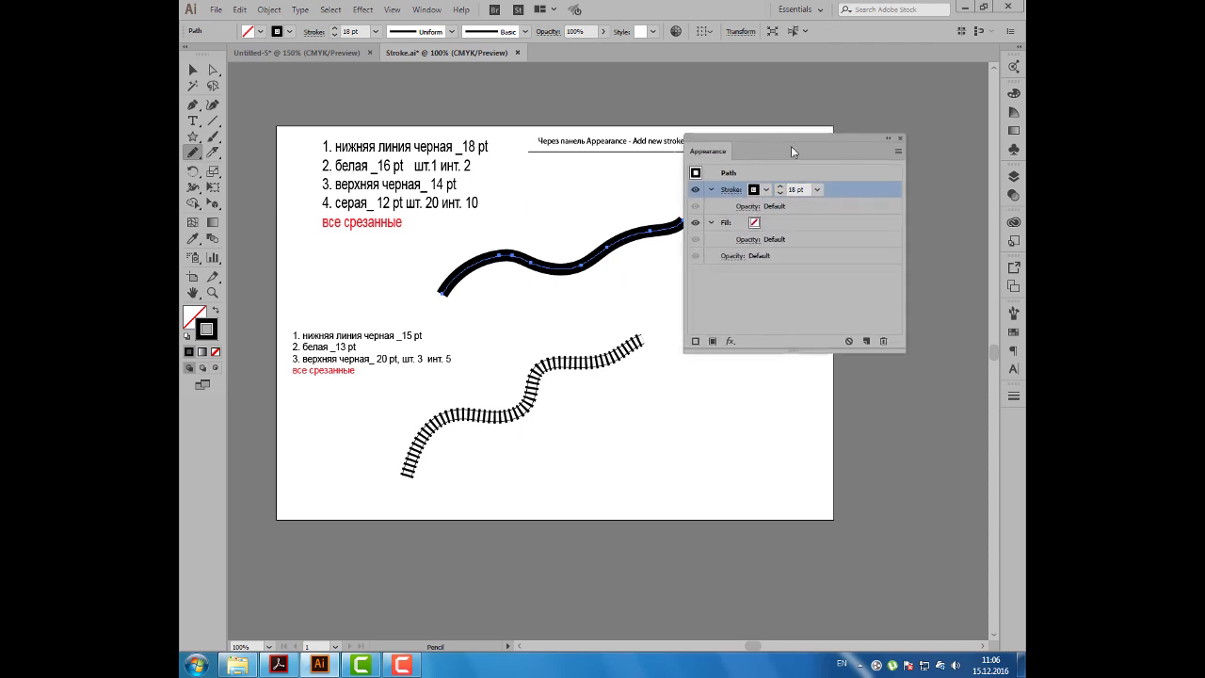
# Add a new white 16 pt stroke on top of the wavy path.
pyautogui.click(898, 151)
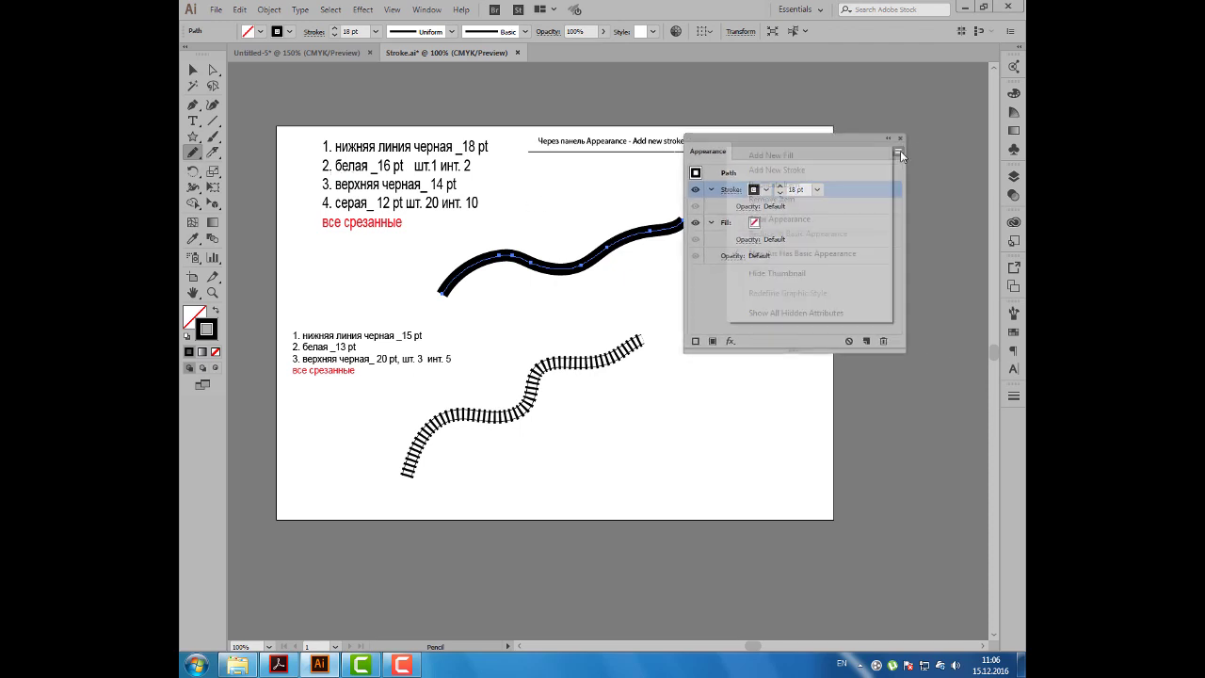
pyautogui.click(828, 171)
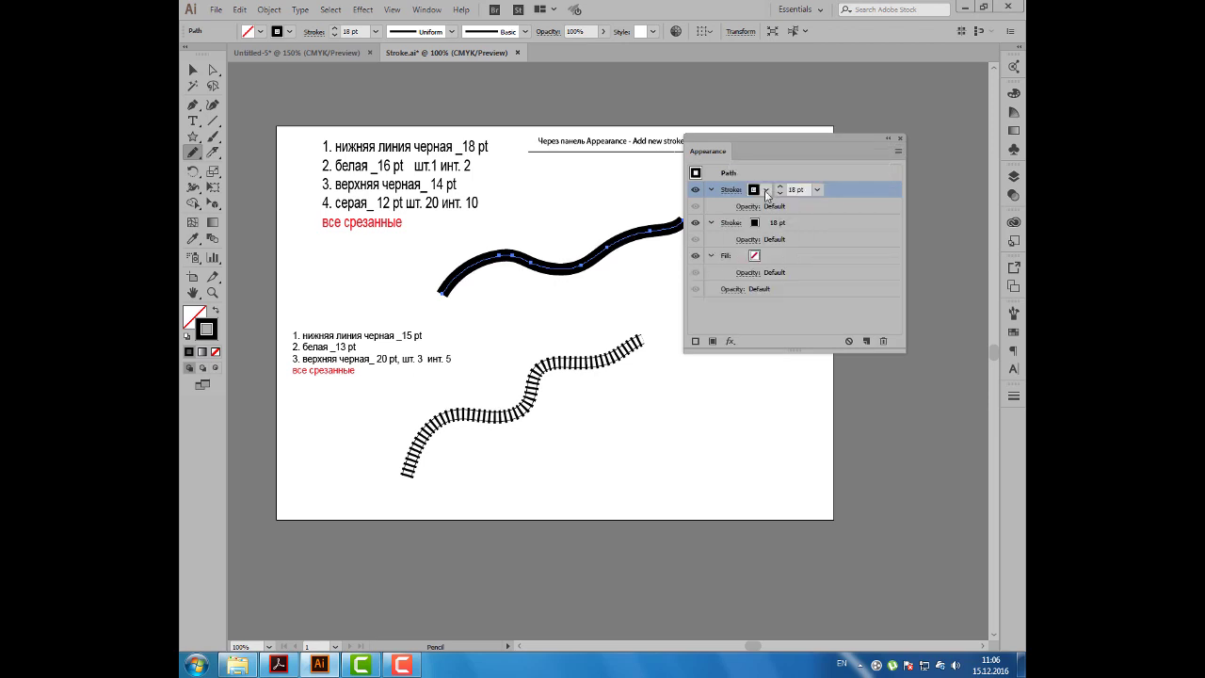
pyautogui.click(765, 189)
pyautogui.click(648, 214)
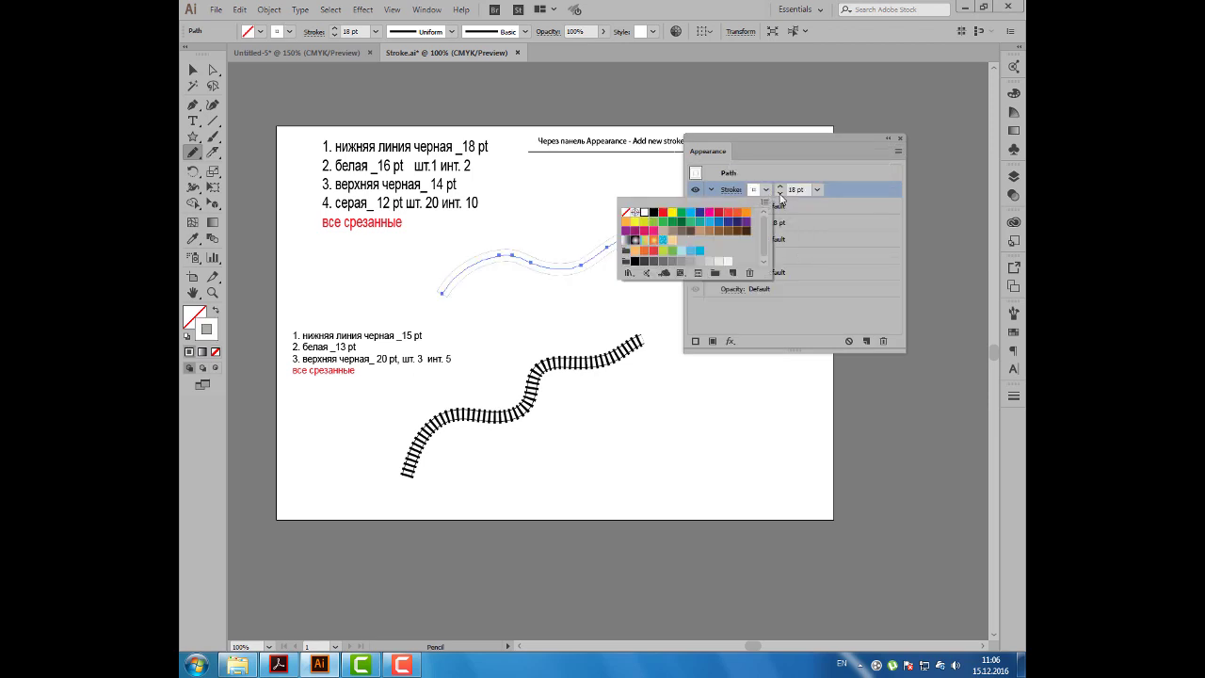
pyautogui.click(780, 194)
pyautogui.click(780, 194)
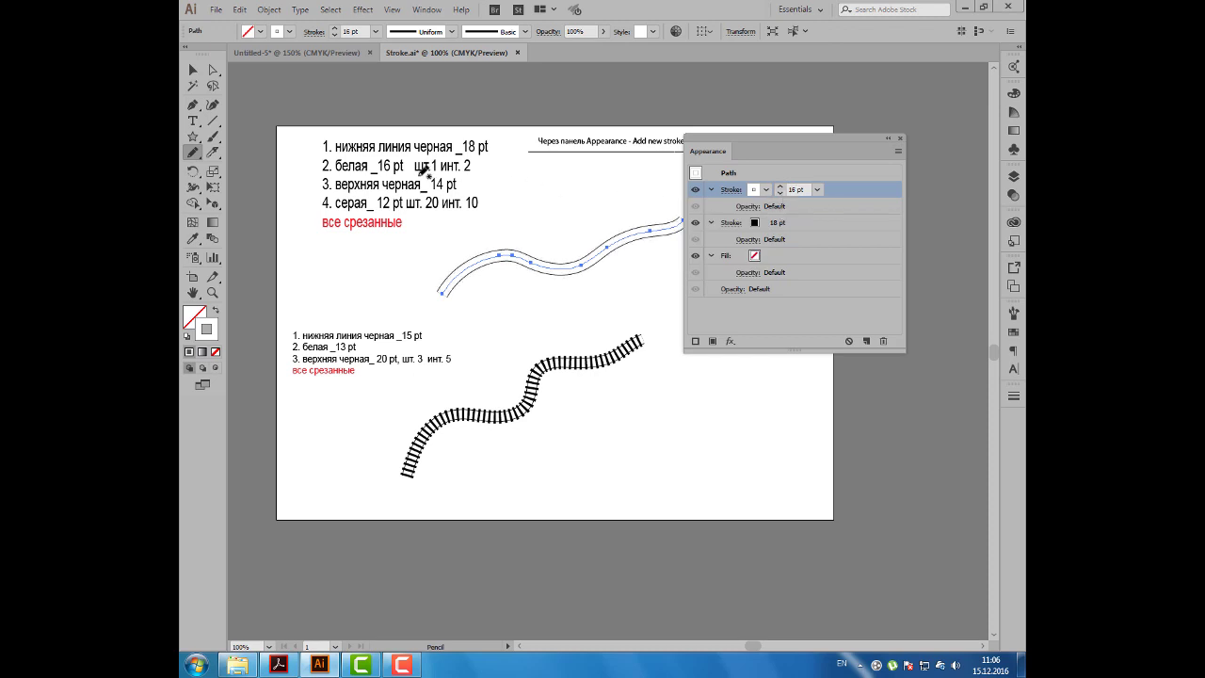
pyautogui.moveTo(709, 151); pyautogui.dragTo(768, 107)
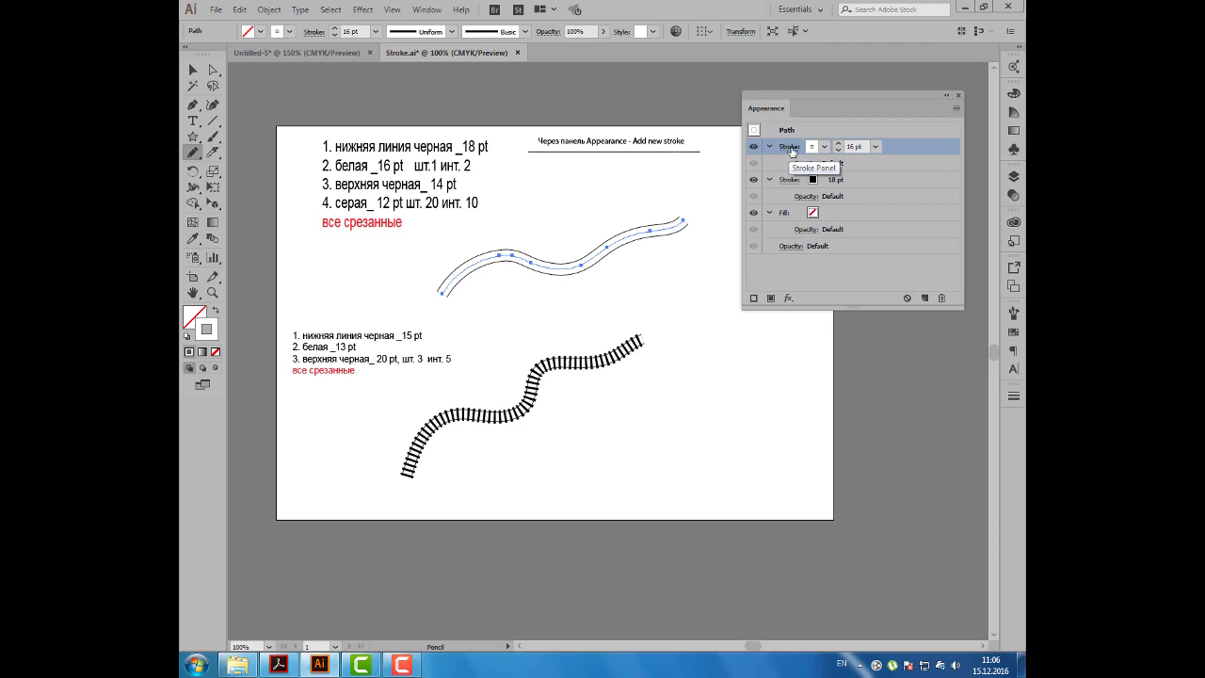
# Make the white stroke dashed with 1 pt dashes and 2 pt gaps.
pyautogui.click(794, 148)
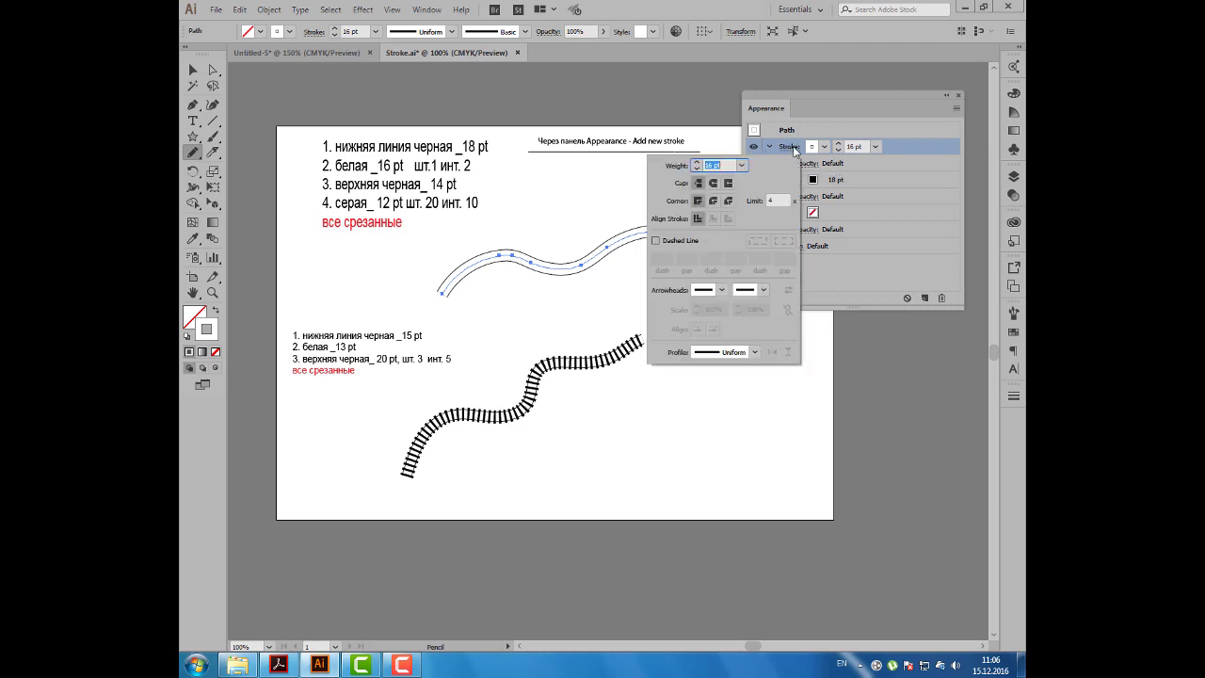
pyautogui.click(655, 241)
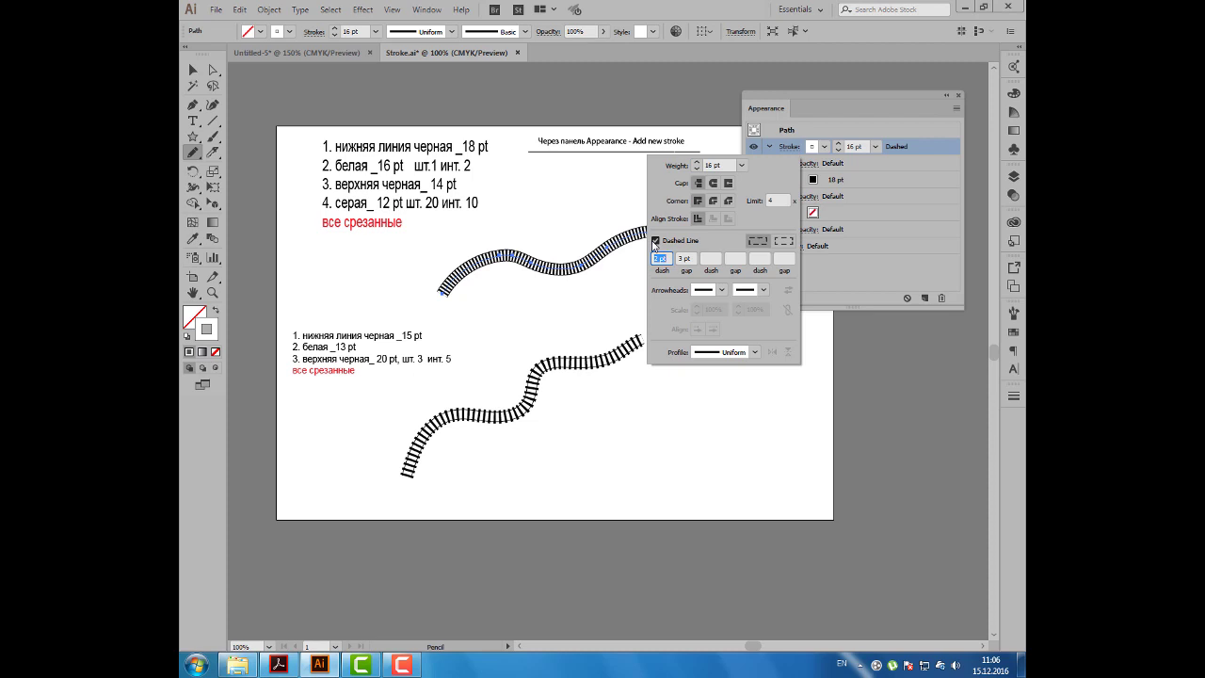
pyautogui.write('1')
pyautogui.press('Tab')
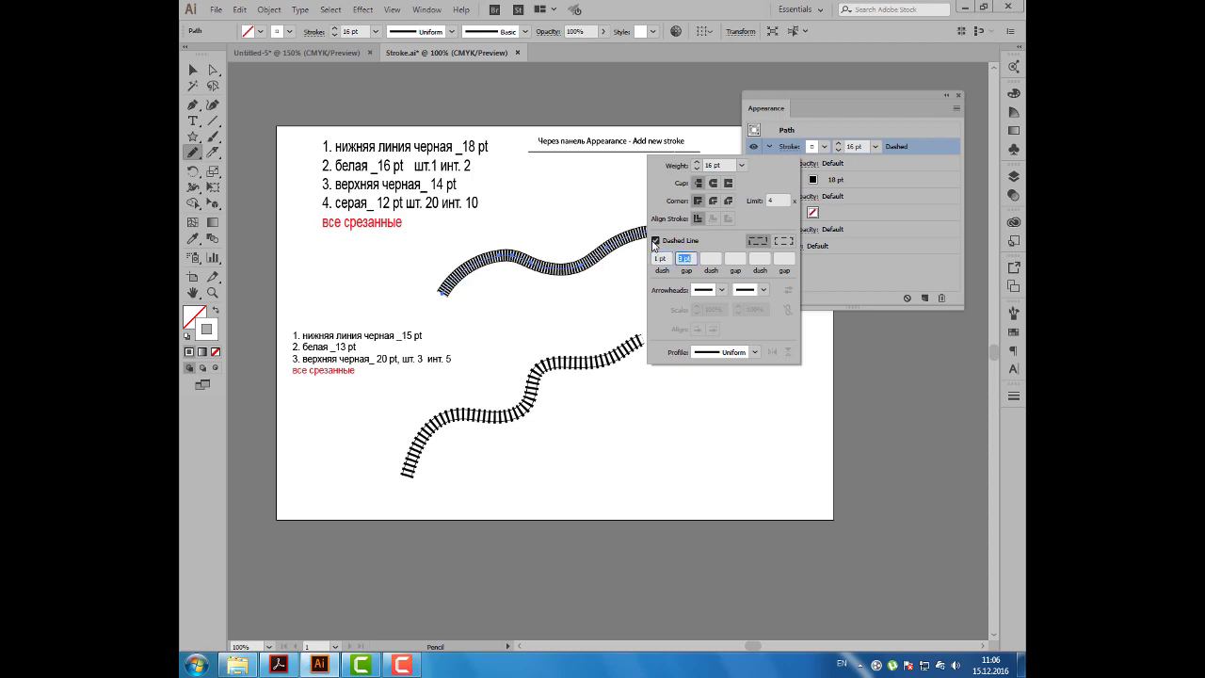
pyautogui.write('2')
pyautogui.press('Tab')
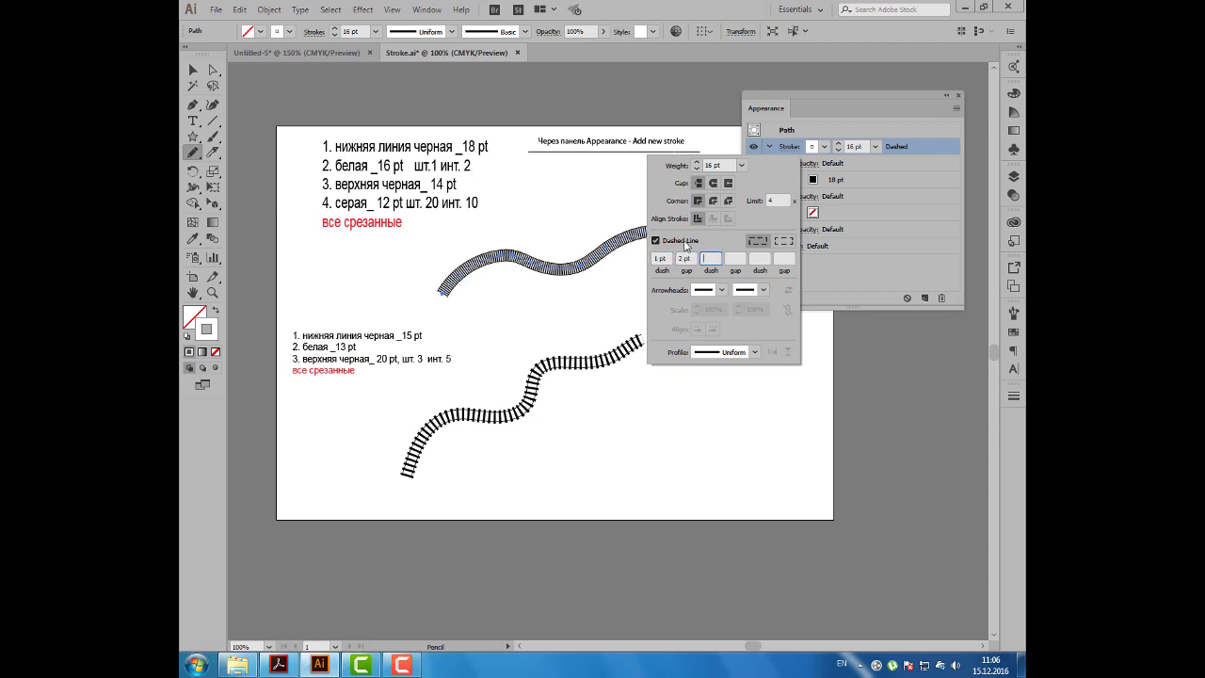
pyautogui.click(835, 110)
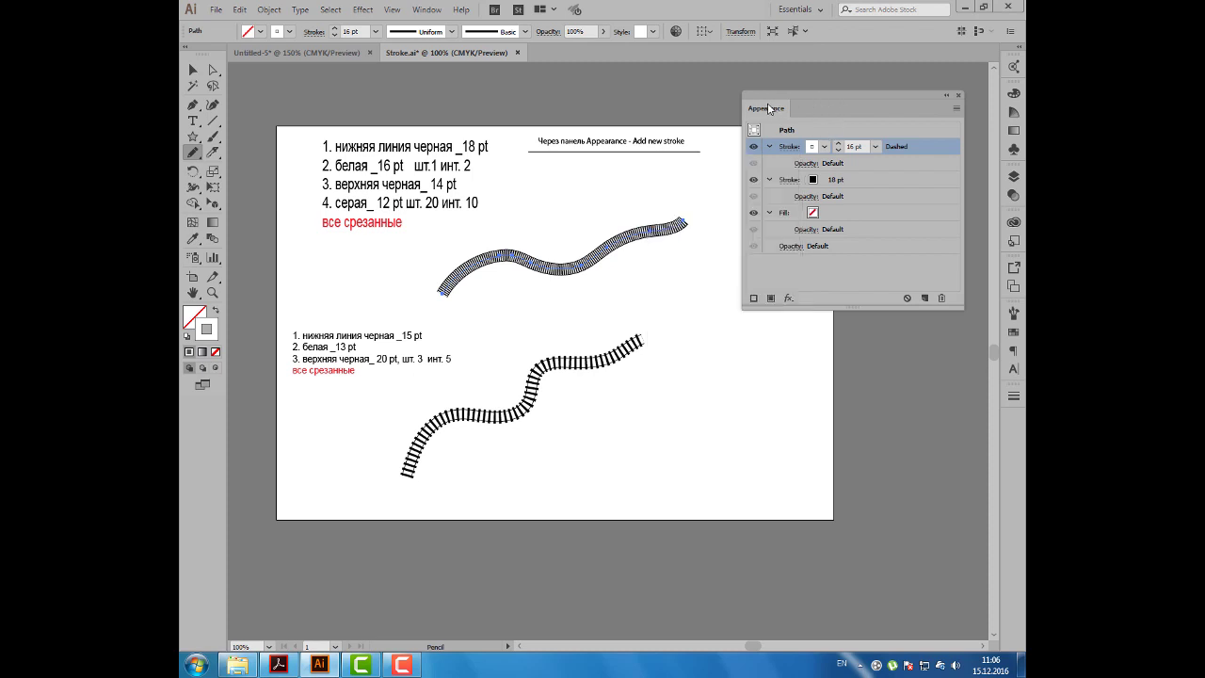
pyautogui.moveTo(767, 102); pyautogui.dragTo(739, 103)
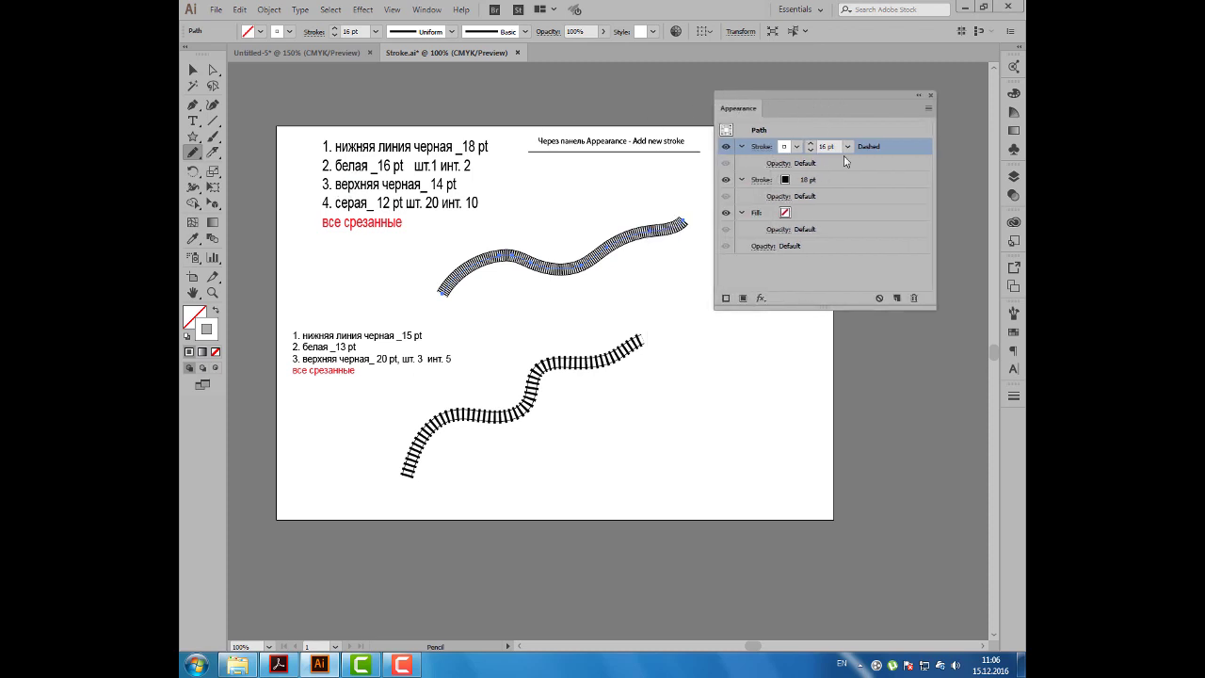
# Add a third stroke on top, black at 14 pt, with Dashed Line turned off.
pyautogui.click(928, 110)
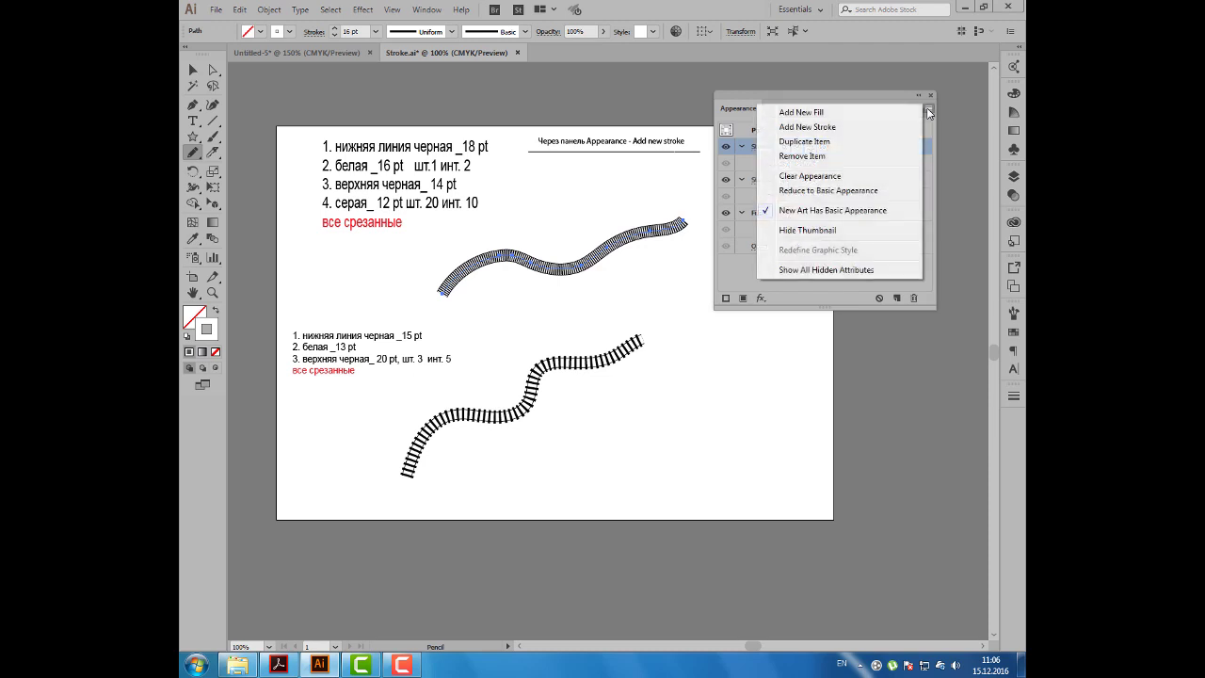
pyautogui.click(860, 126)
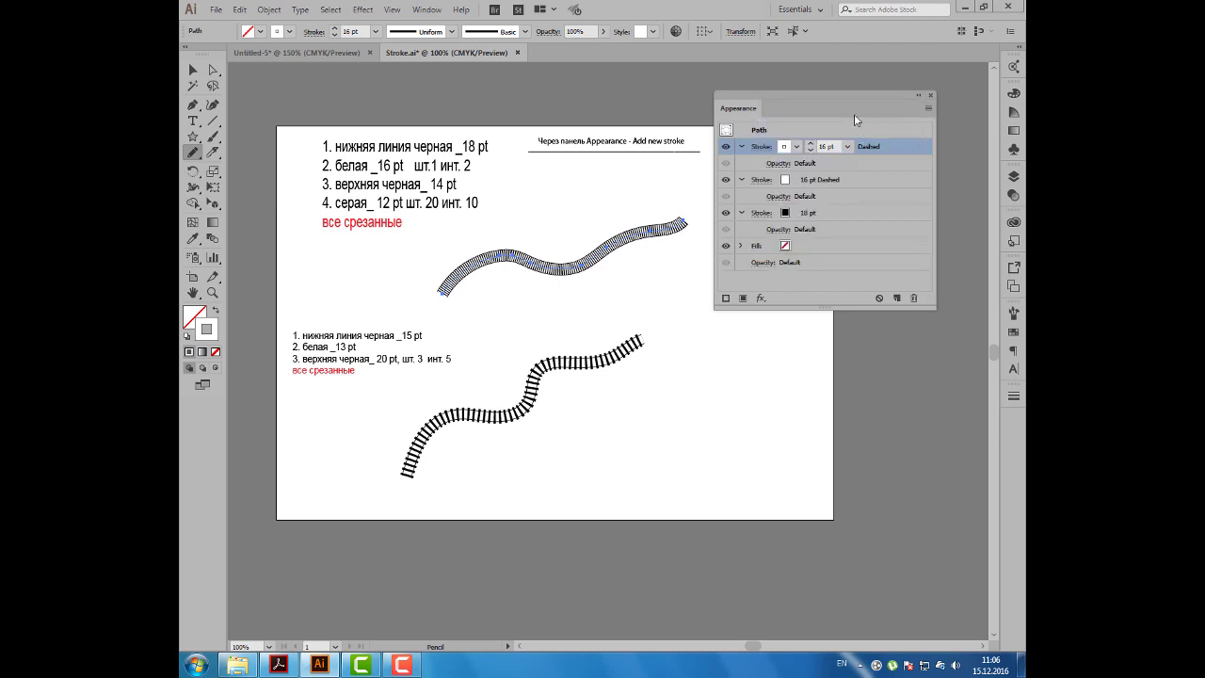
pyautogui.click(784, 147)
pyautogui.click(683, 170)
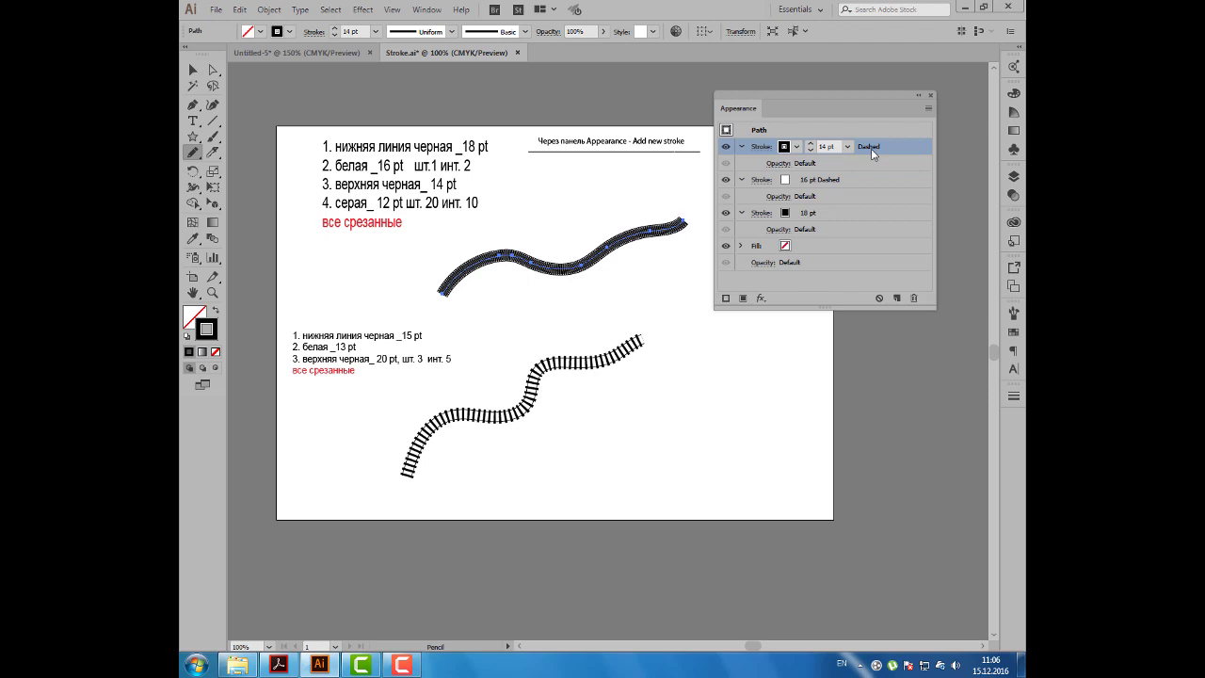
pyautogui.click(760, 147)
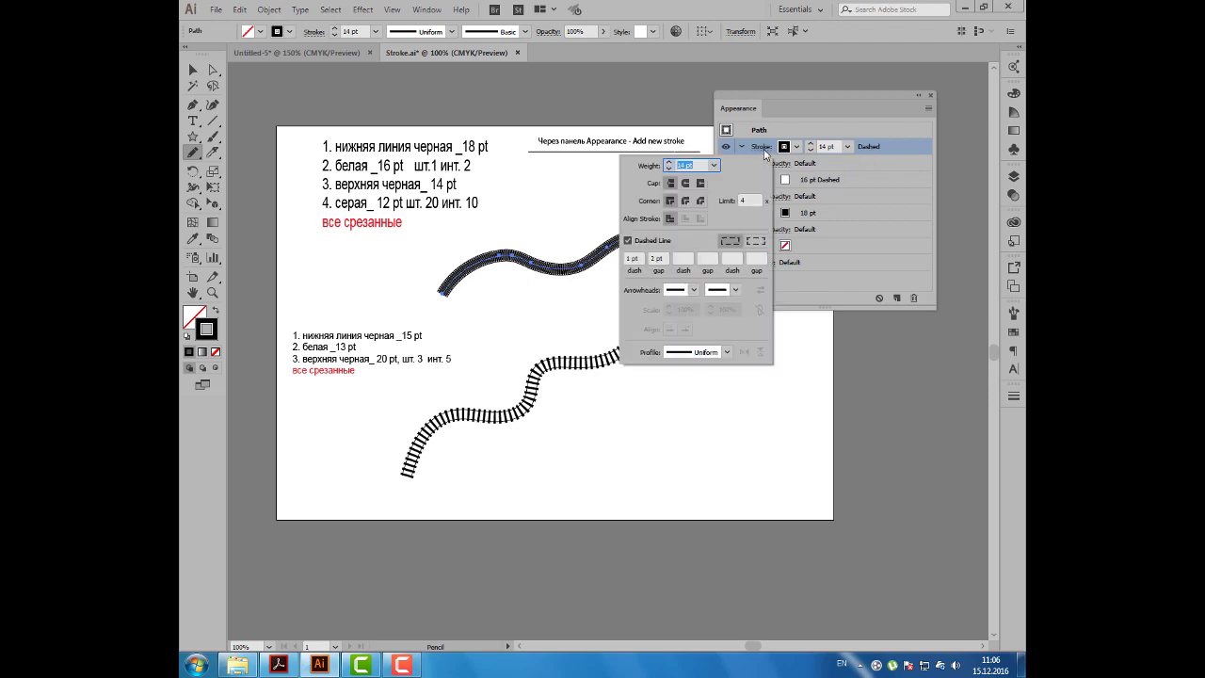
pyautogui.click(628, 241)
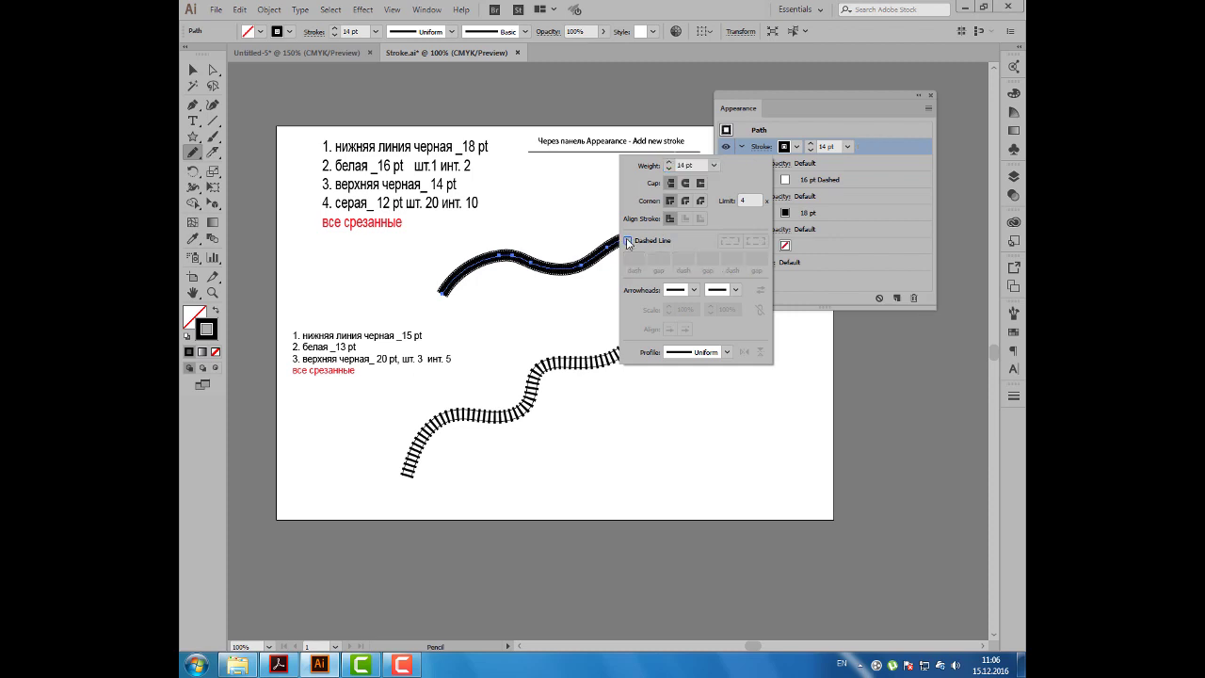
pyautogui.click(747, 113)
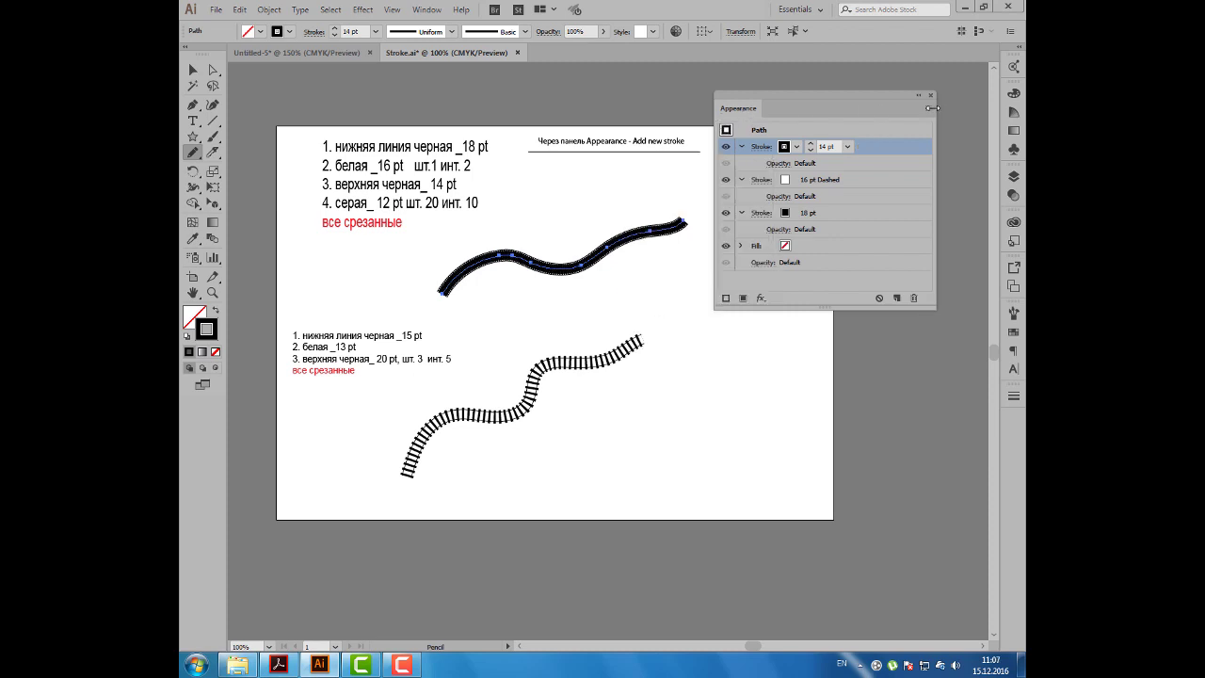
# Add a fourth, grey 12 pt stroke on top of the path.
pyautogui.click(929, 108)
pyautogui.click(895, 129)
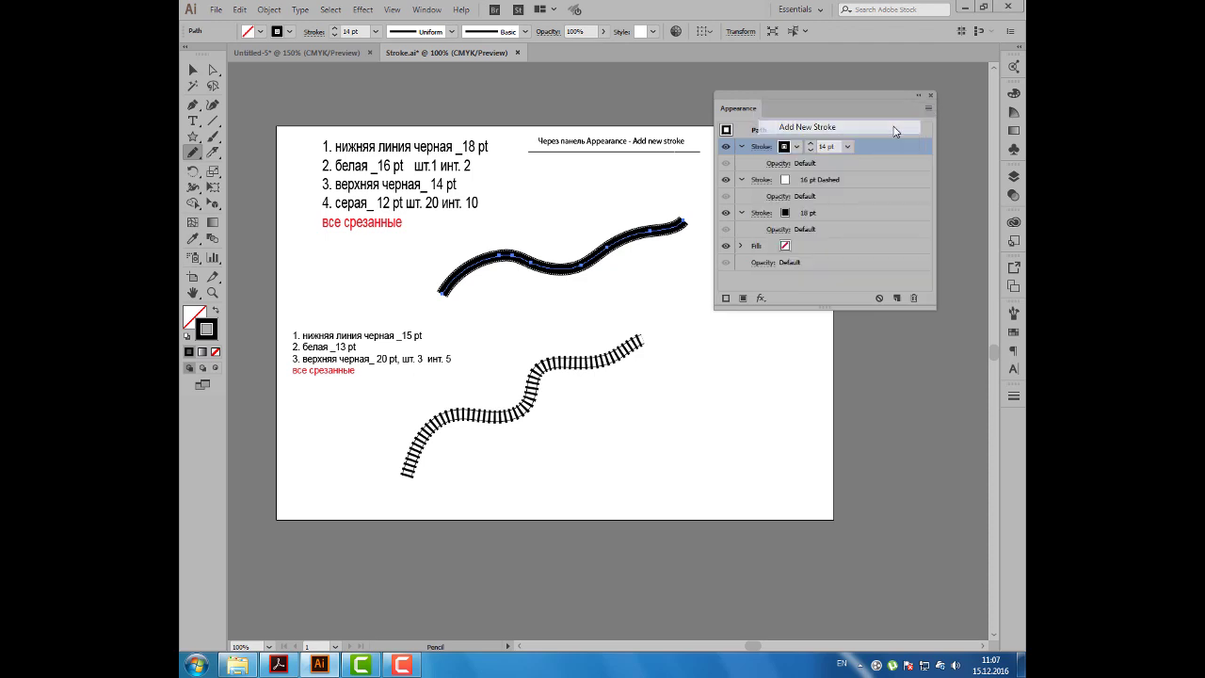
pyautogui.click(796, 147)
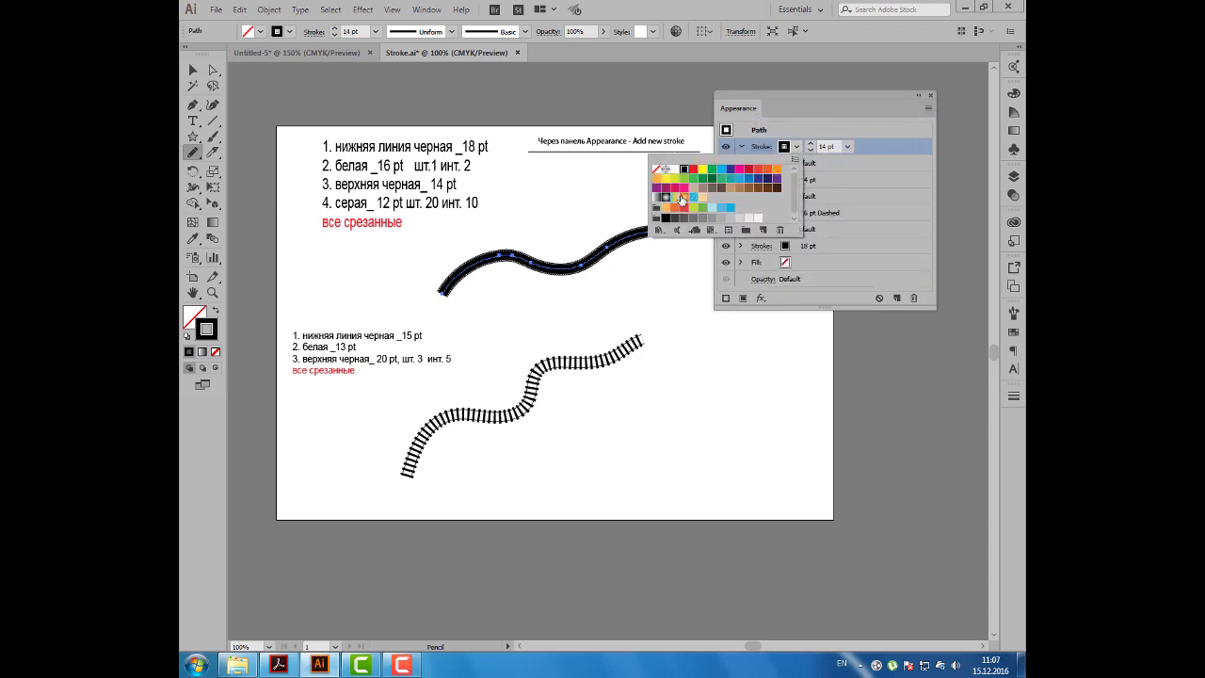
pyautogui.click(713, 217)
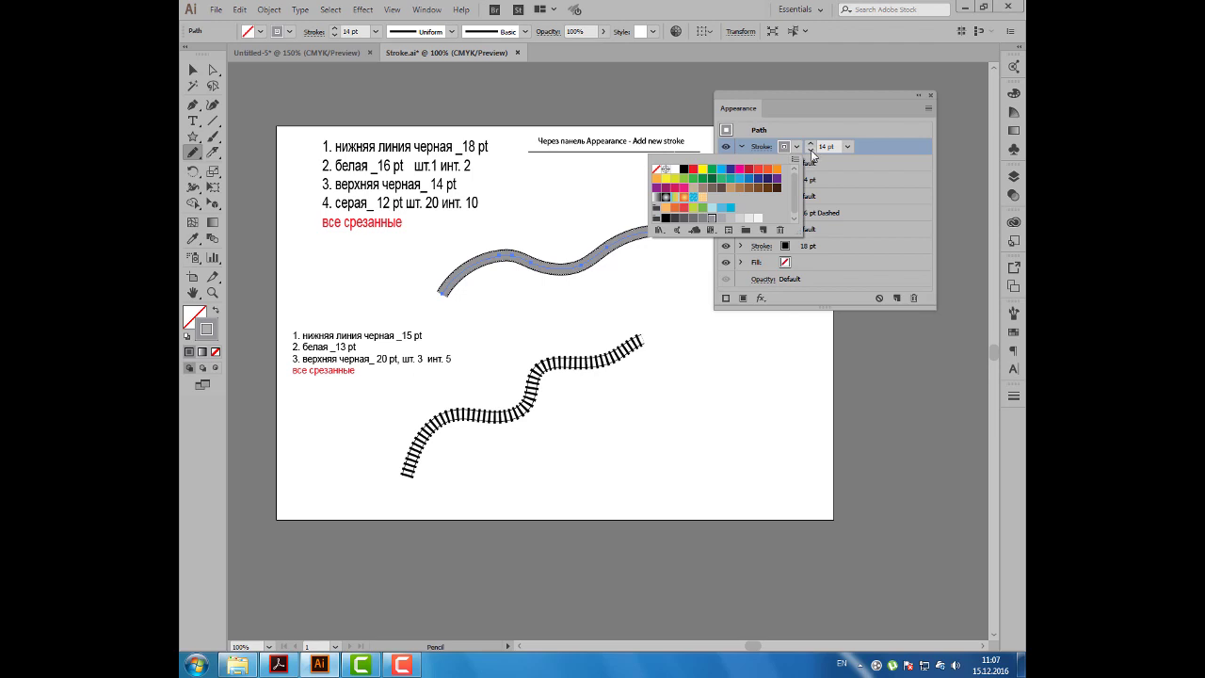
pyautogui.click(809, 151)
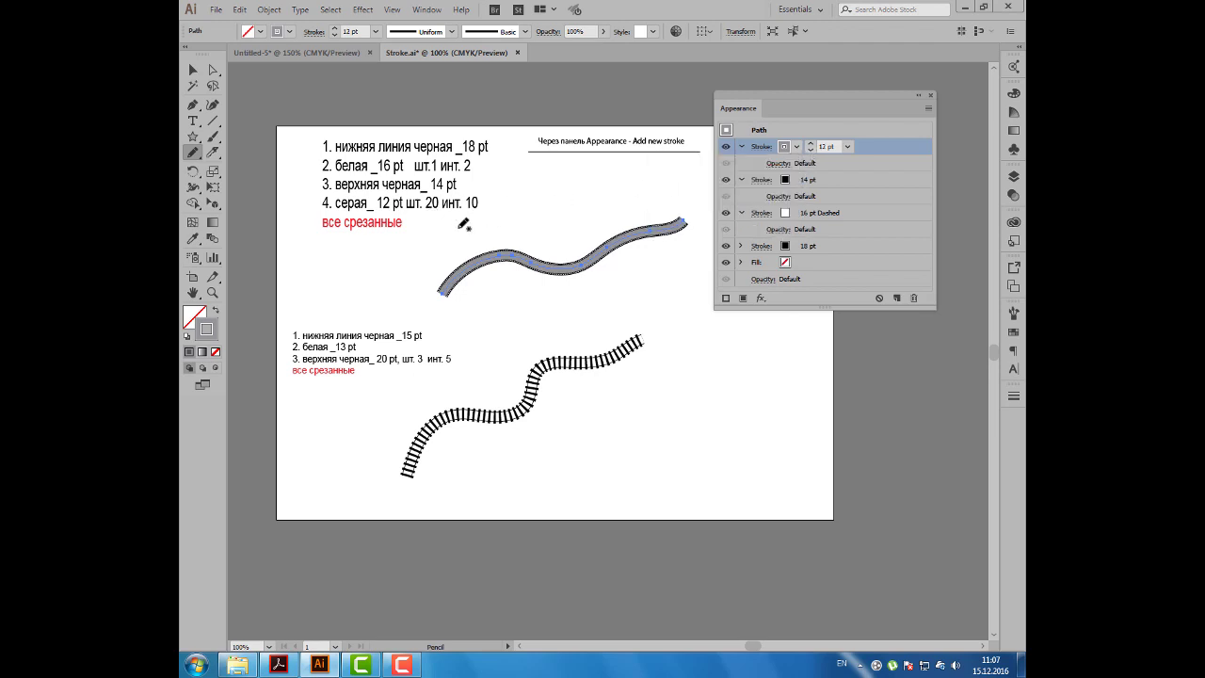
# Make the grey stroke dashed with 20 pt dashes and 10 pt gaps.
pyautogui.click(760, 147)
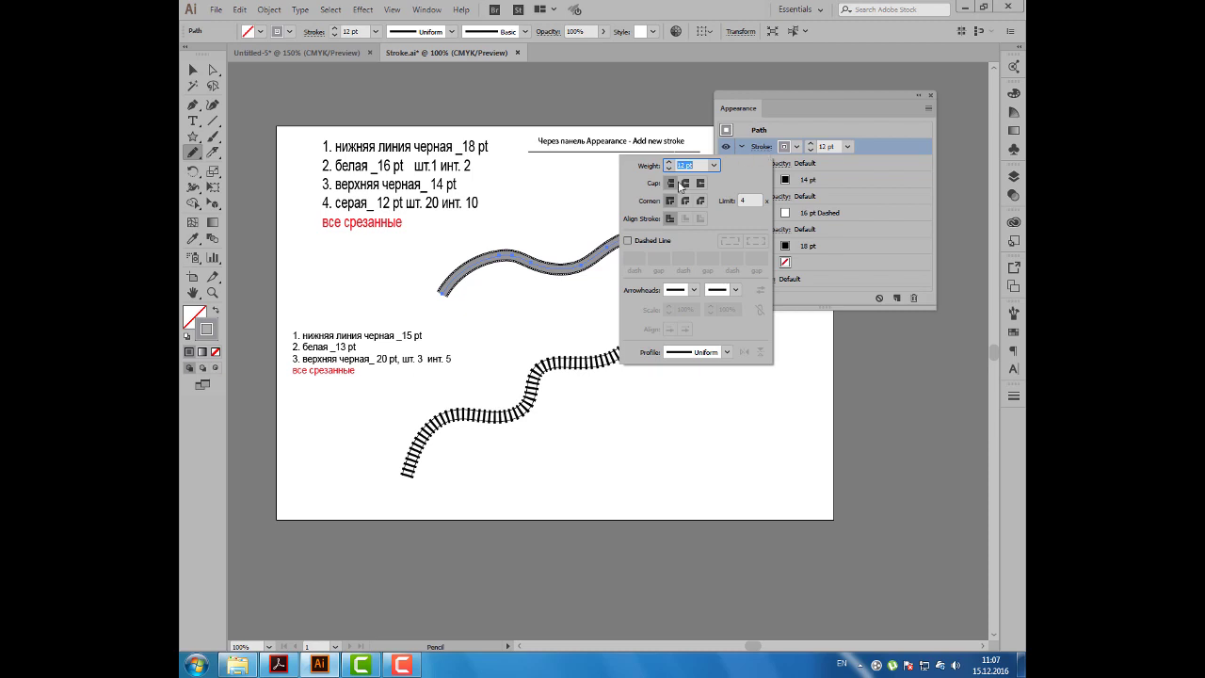
pyautogui.click(628, 241)
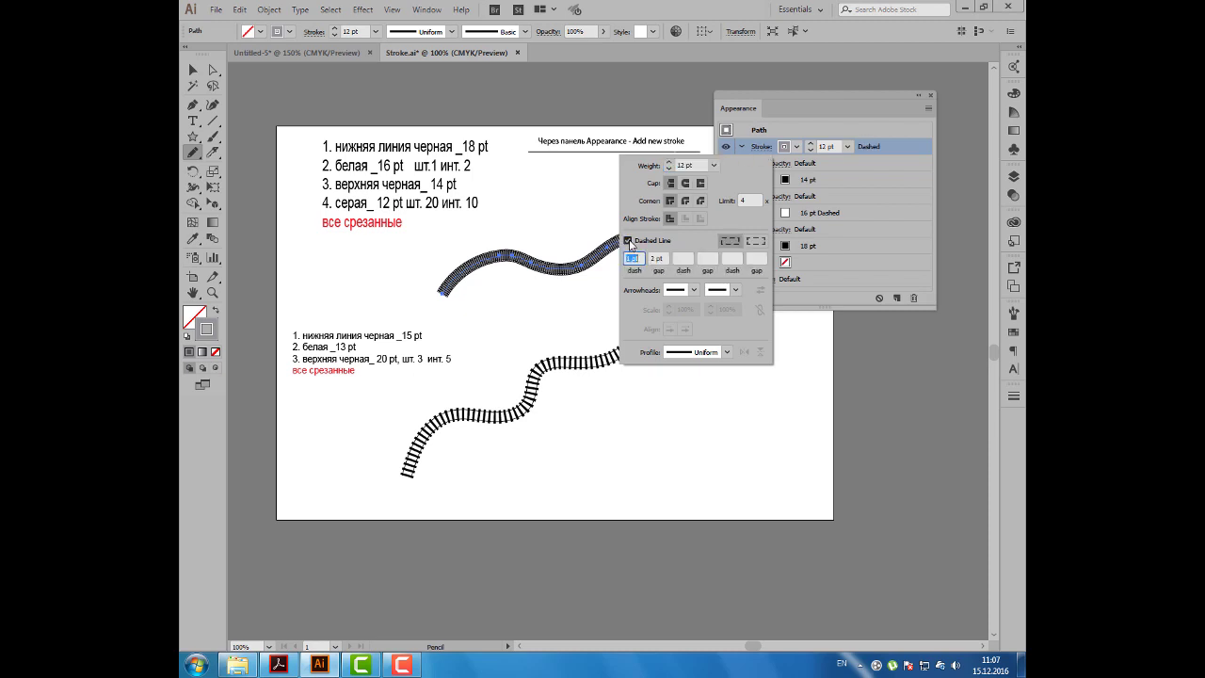
pyautogui.press('Tab')
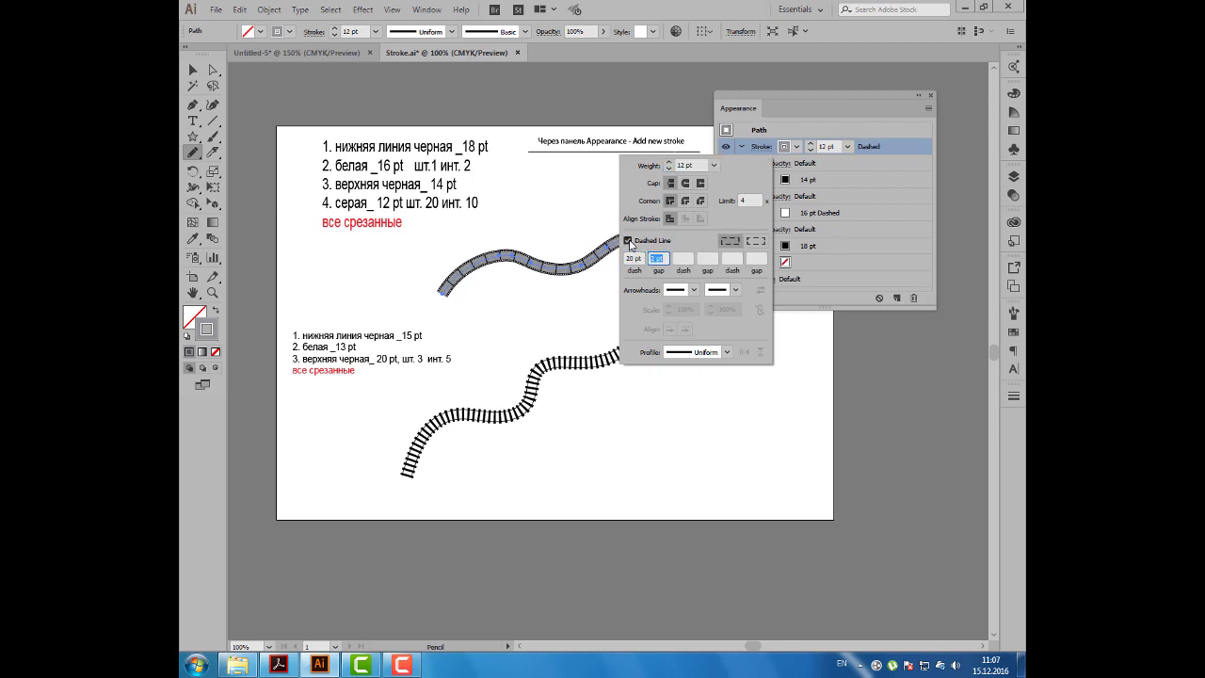
pyautogui.write('0')
pyautogui.press('Tab')
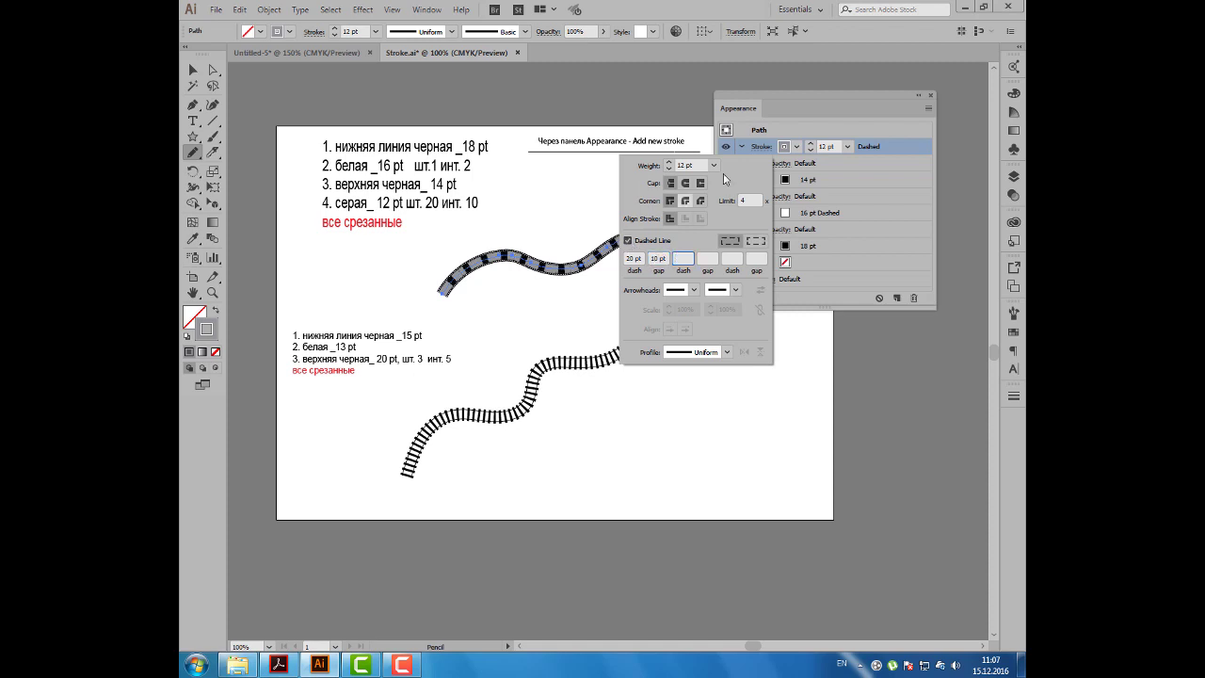
pyautogui.click(751, 109)
pyautogui.moveTo(760, 109); pyautogui.dragTo(775, 106)
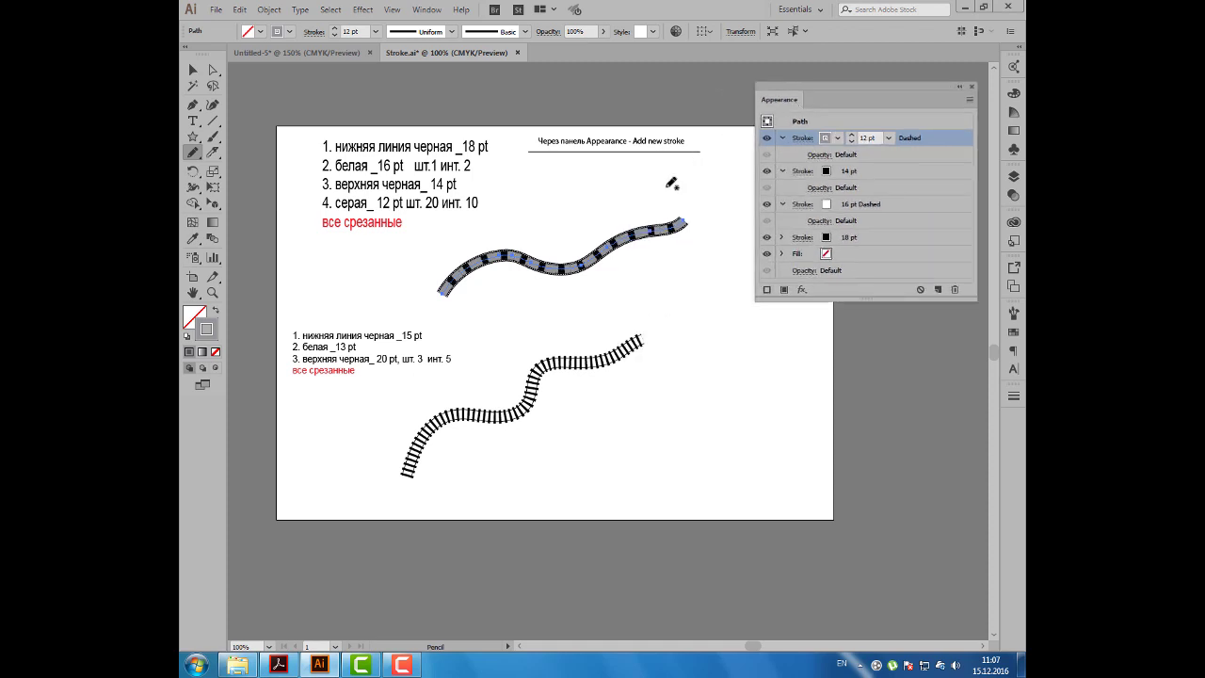
# Drag the path's anchors and segments to deepen its waves and raise the left section.
pyautogui.scroll(1, 591, 263)
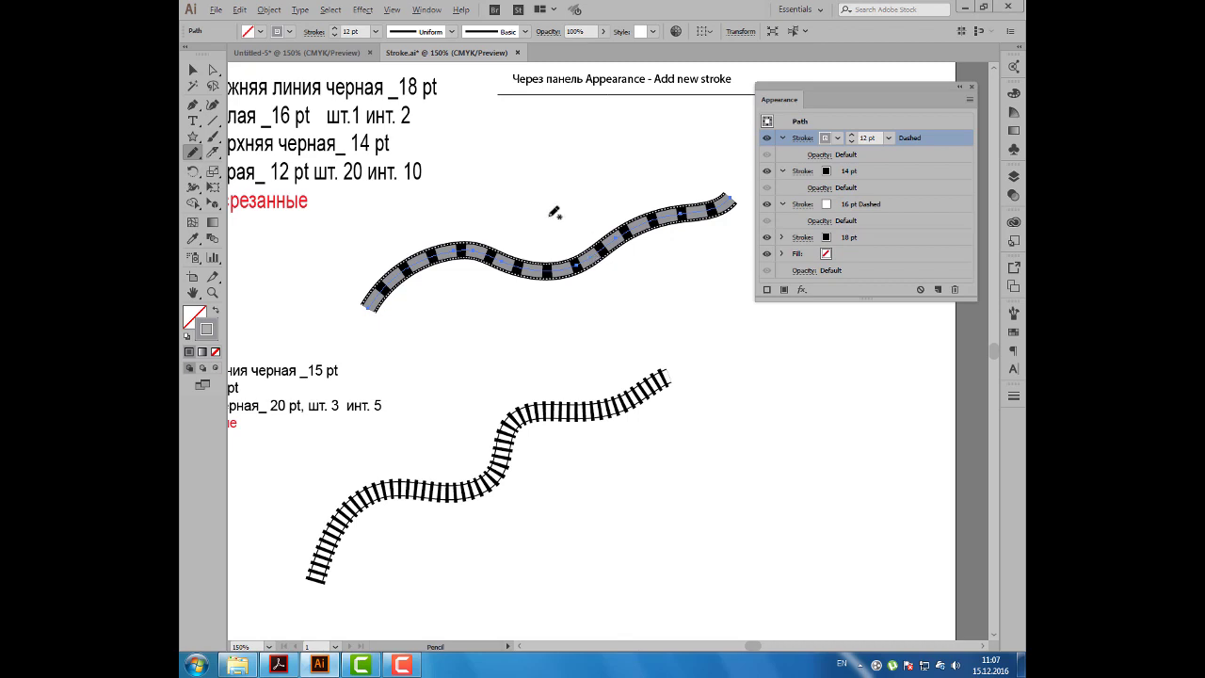
pyautogui.click(213, 69)
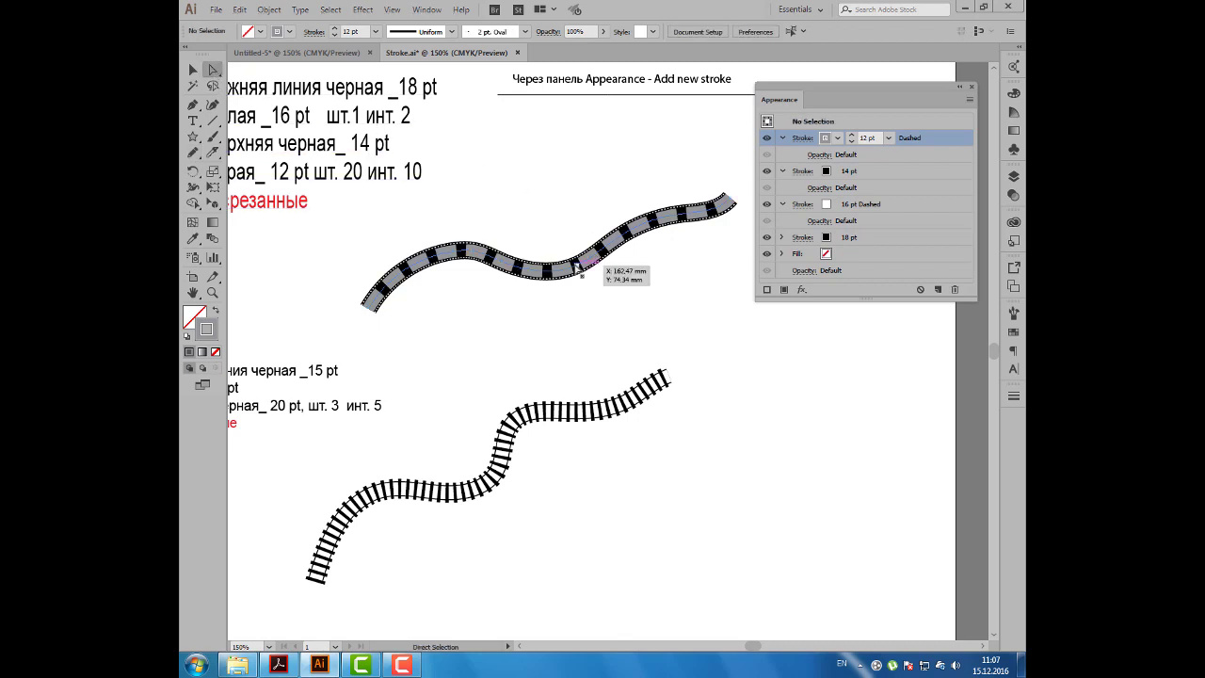
pyautogui.click(581, 264)
pyautogui.moveTo(583, 276); pyautogui.dragTo(563, 231)
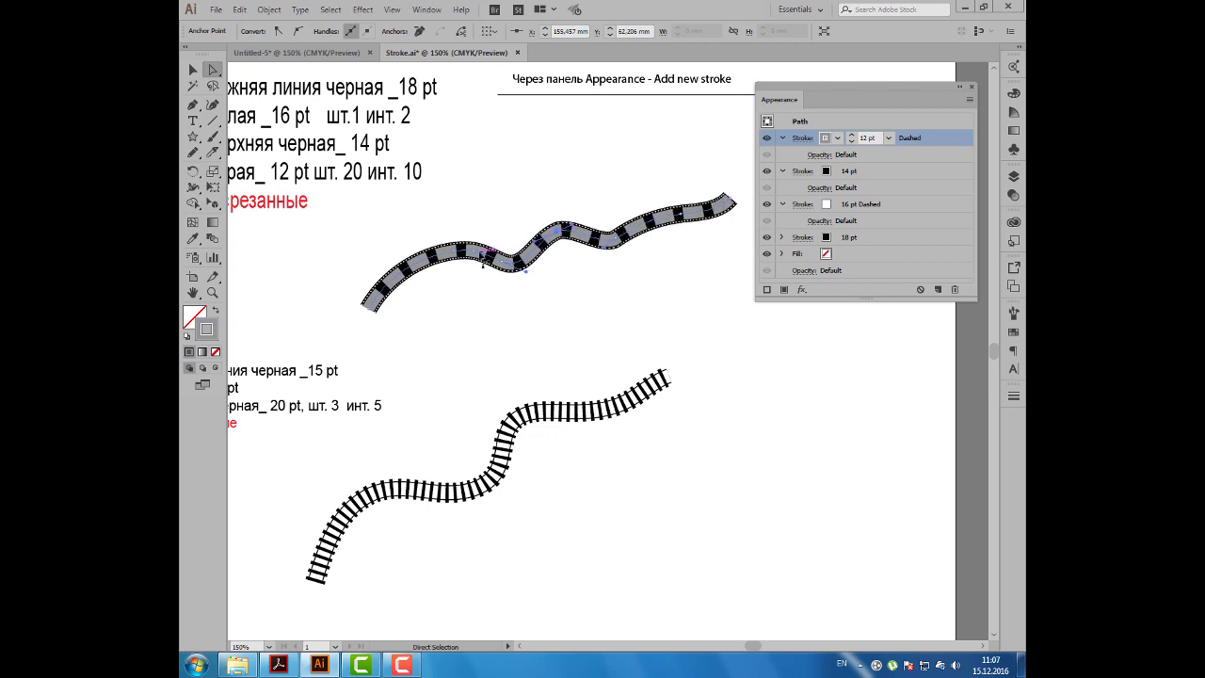
pyautogui.moveTo(478, 252)
pyautogui.mouseDown()
pyautogui.moveTo(478, 228)
pyautogui.moveTo(448, 232)
pyautogui.mouseUp()
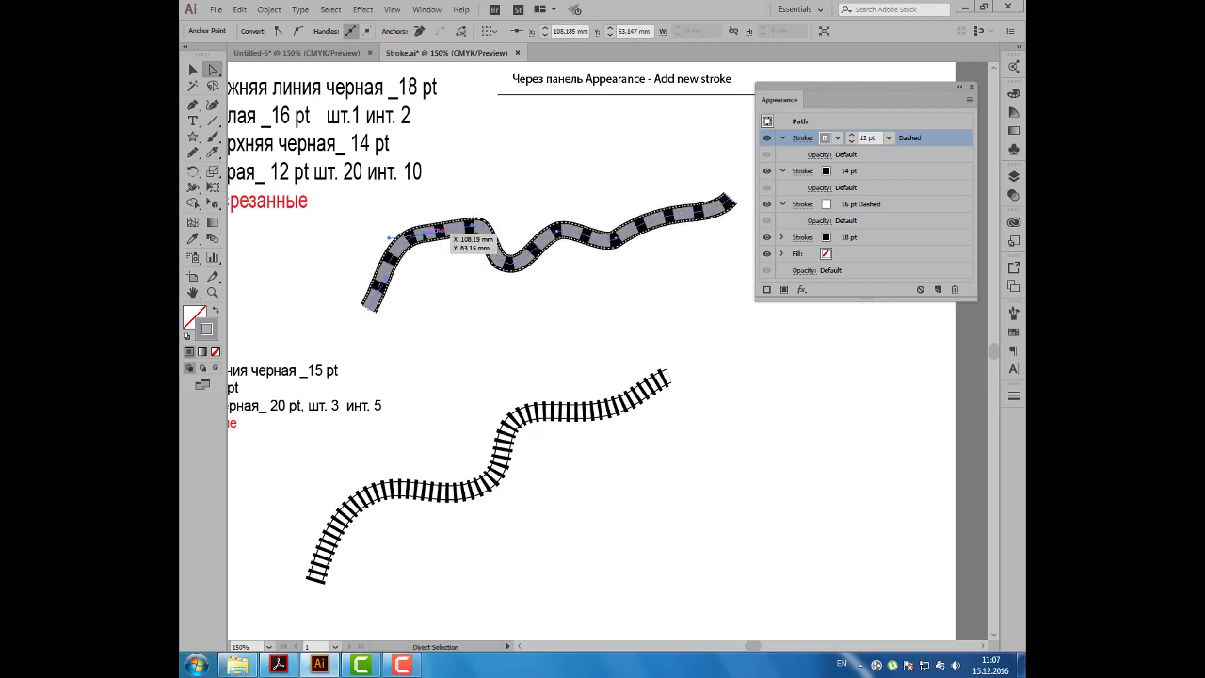